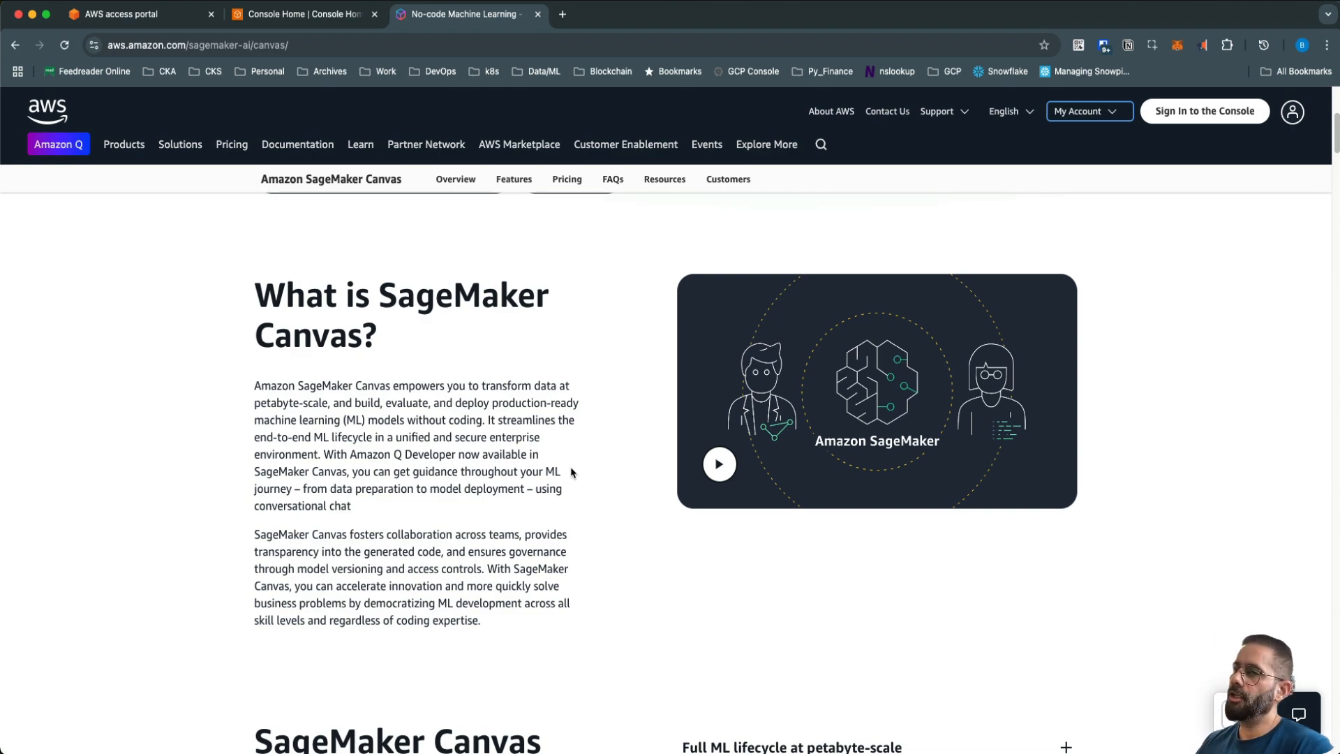
Read the SageMaker Canvas product page's description and benefits sections.
{"action": "scroll", "coordinate": [545, 438], "scroll_direction": "down", "scroll_amount": 1}
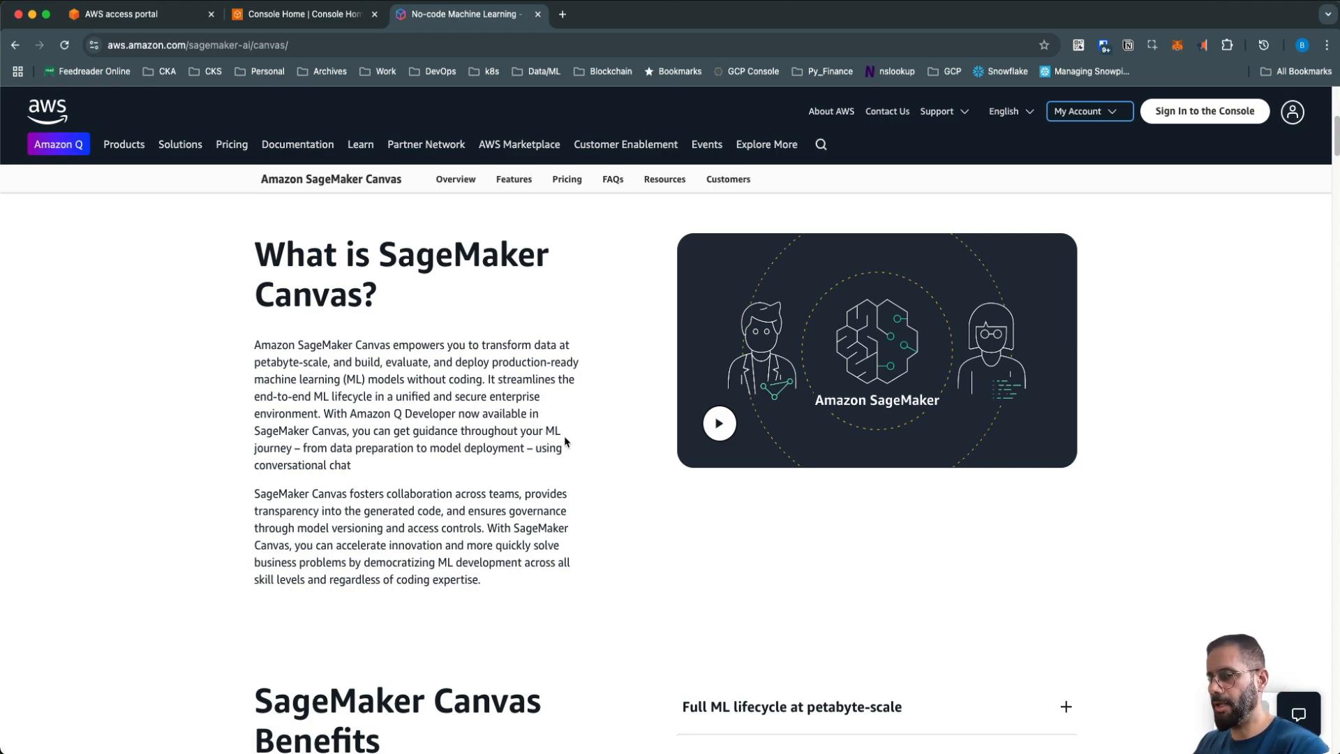
{"action": "scroll", "coordinate": [566, 441], "scroll_direction": "down", "scroll_amount": 1}
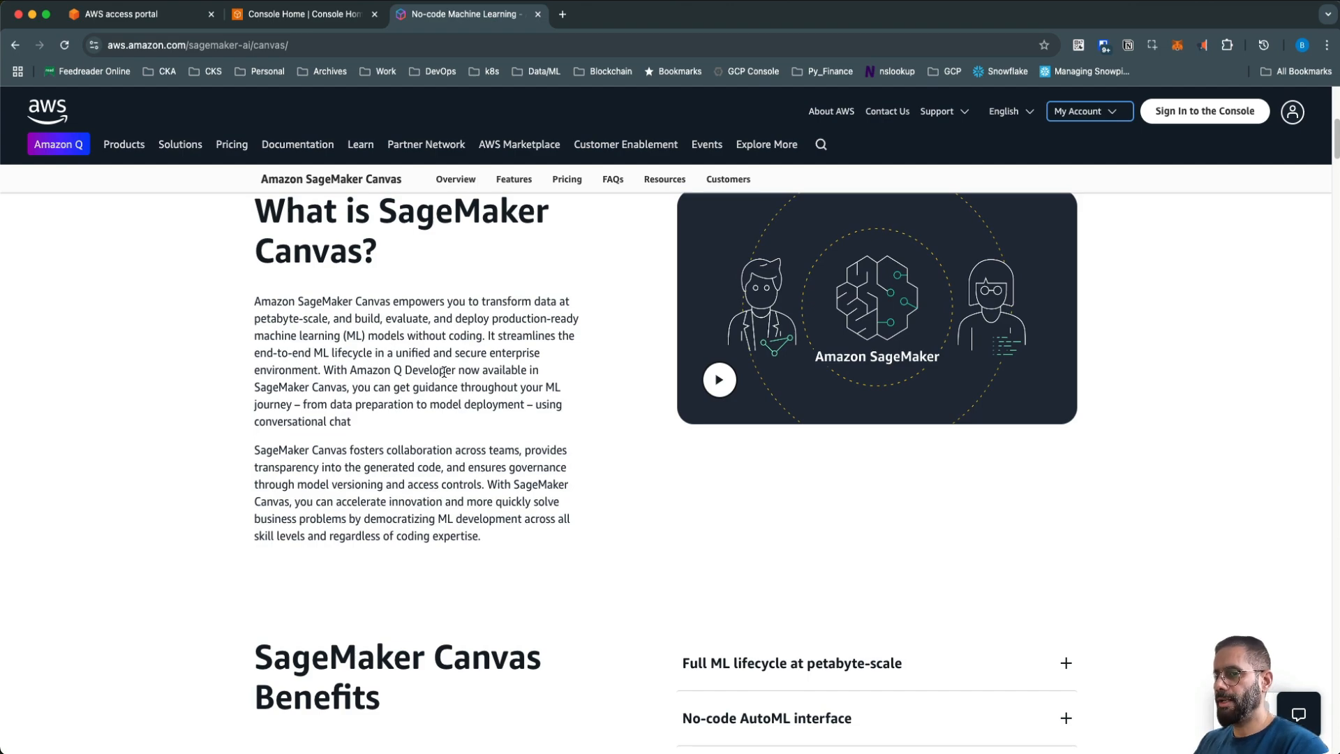
{"action": "scroll", "coordinate": [442, 371], "scroll_direction": "down", "scroll_amount": 5}
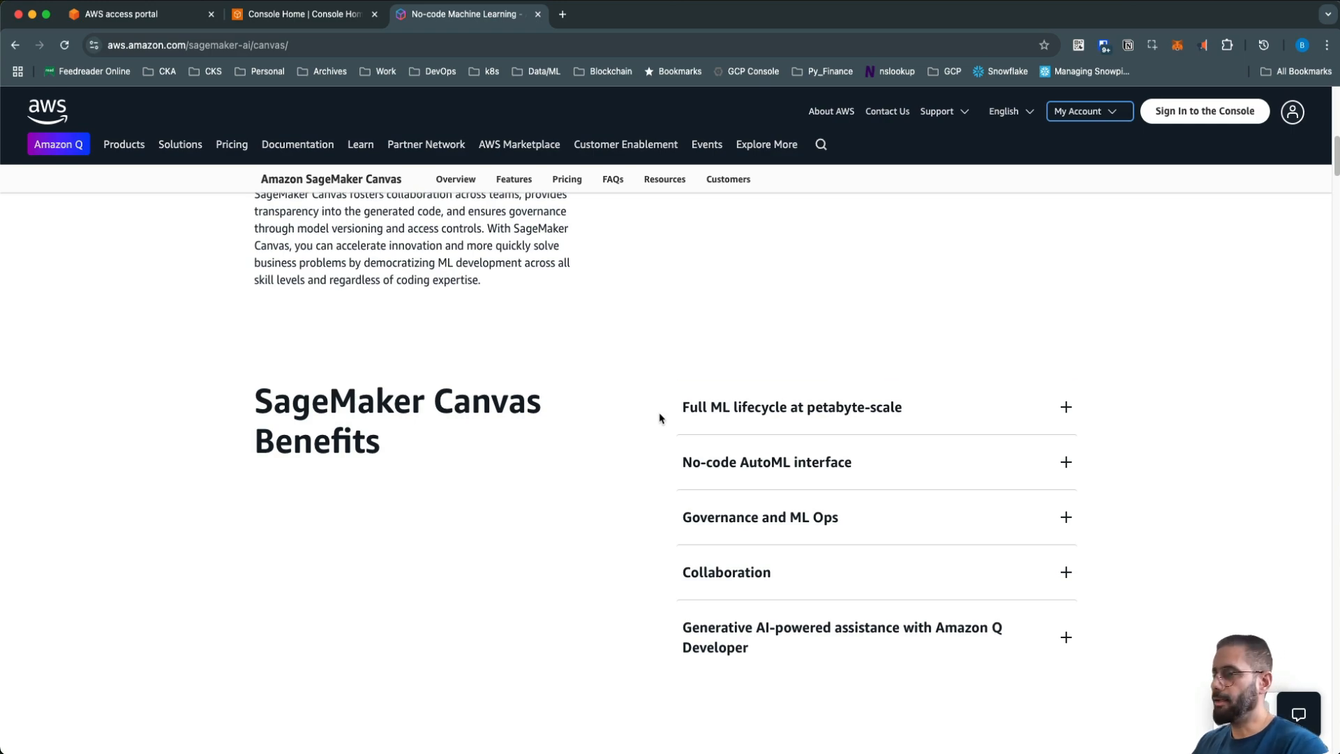
{"action": "scroll", "coordinate": [733, 370], "scroll_direction": "down", "scroll_amount": 2}
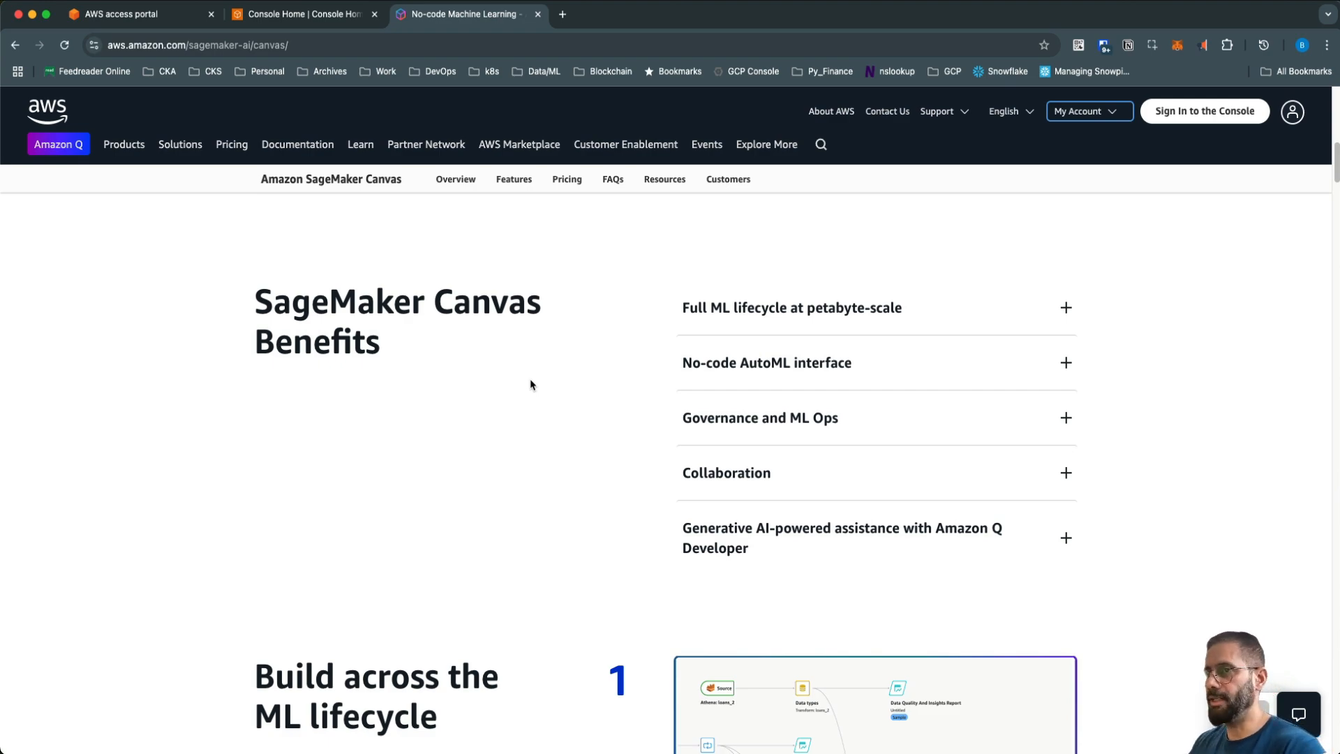
Switch to the AWS console, open Amazon SageMaker AI and go to its list of domains.
{"action": "left_click", "coordinate": [322, 23]}
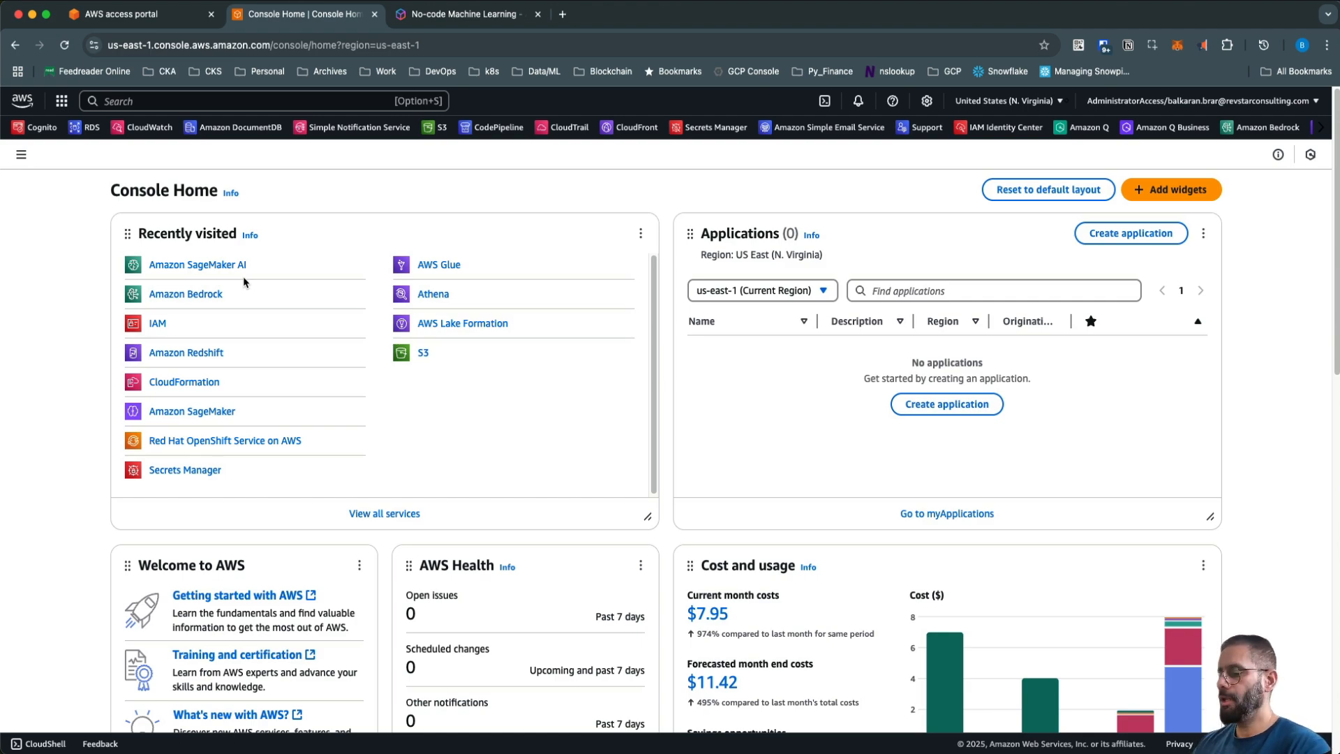
{"action": "left_click", "coordinate": [202, 268]}
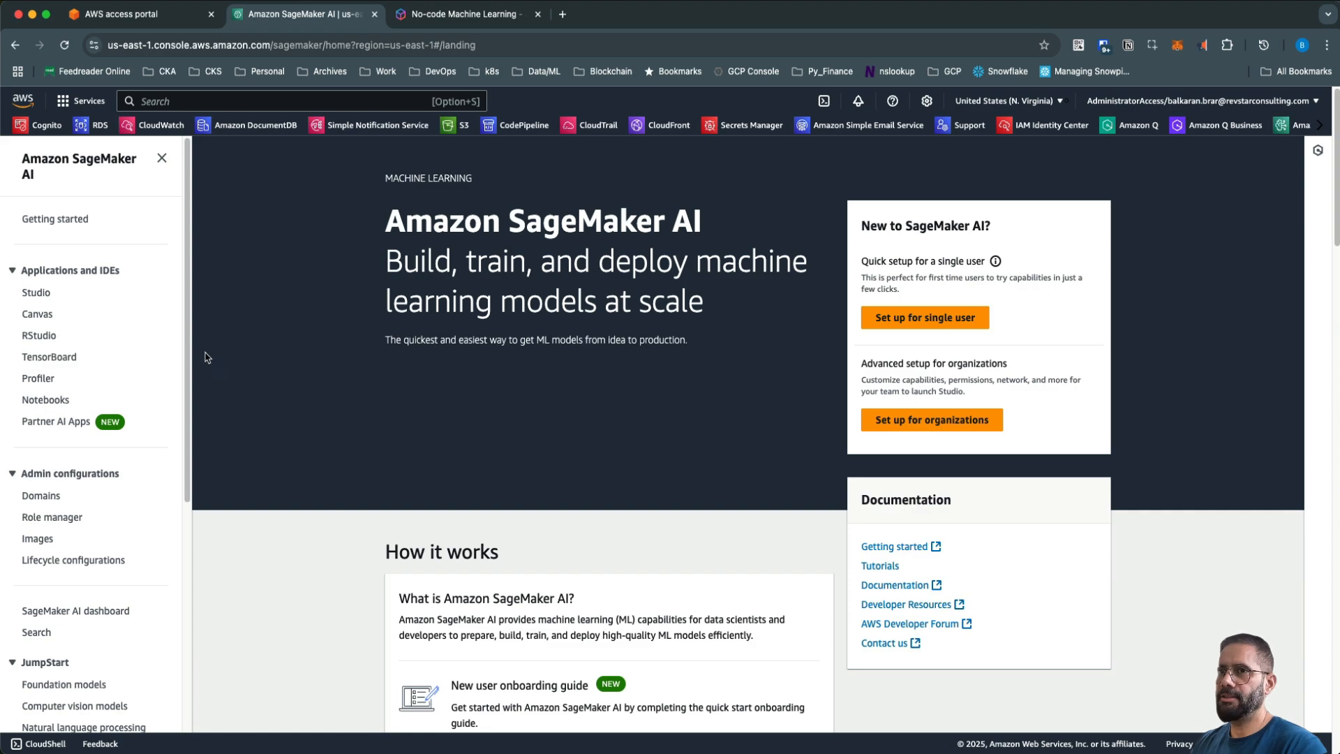
{"action": "scroll", "coordinate": [104, 409], "scroll_direction": "down", "scroll_amount": 1}
{"action": "scroll", "coordinate": [143, 473], "scroll_direction": "down", "scroll_amount": 7}
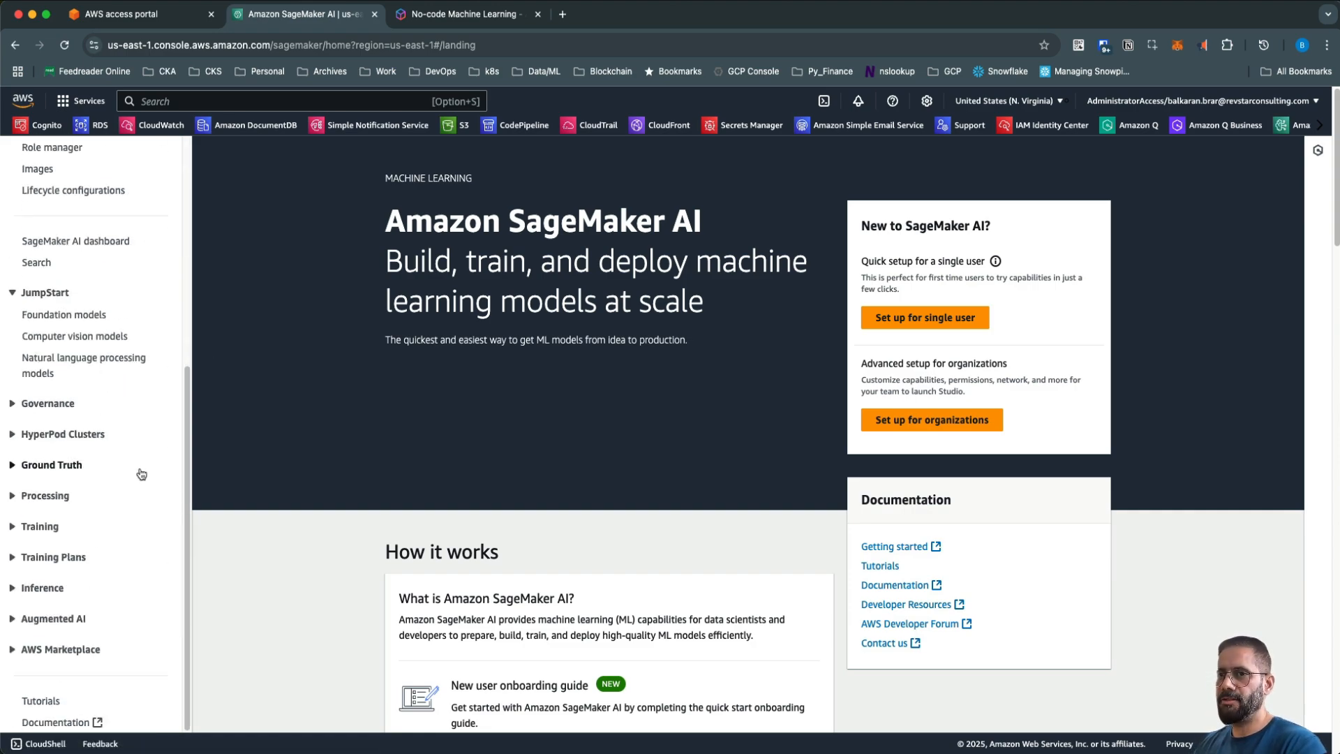
{"action": "scroll", "coordinate": [144, 472], "scroll_direction": "up", "scroll_amount": 7}
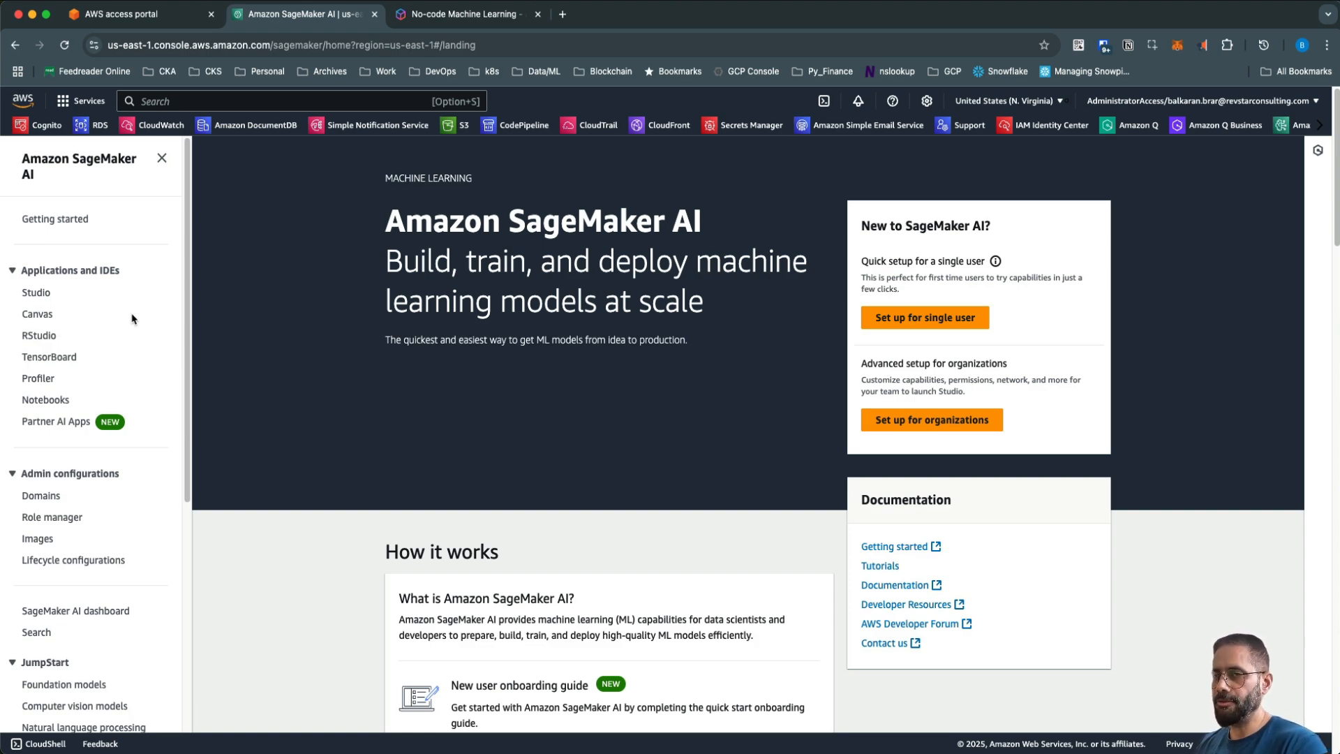
{"action": "scroll", "coordinate": [68, 421], "scroll_direction": "down", "scroll_amount": 3}
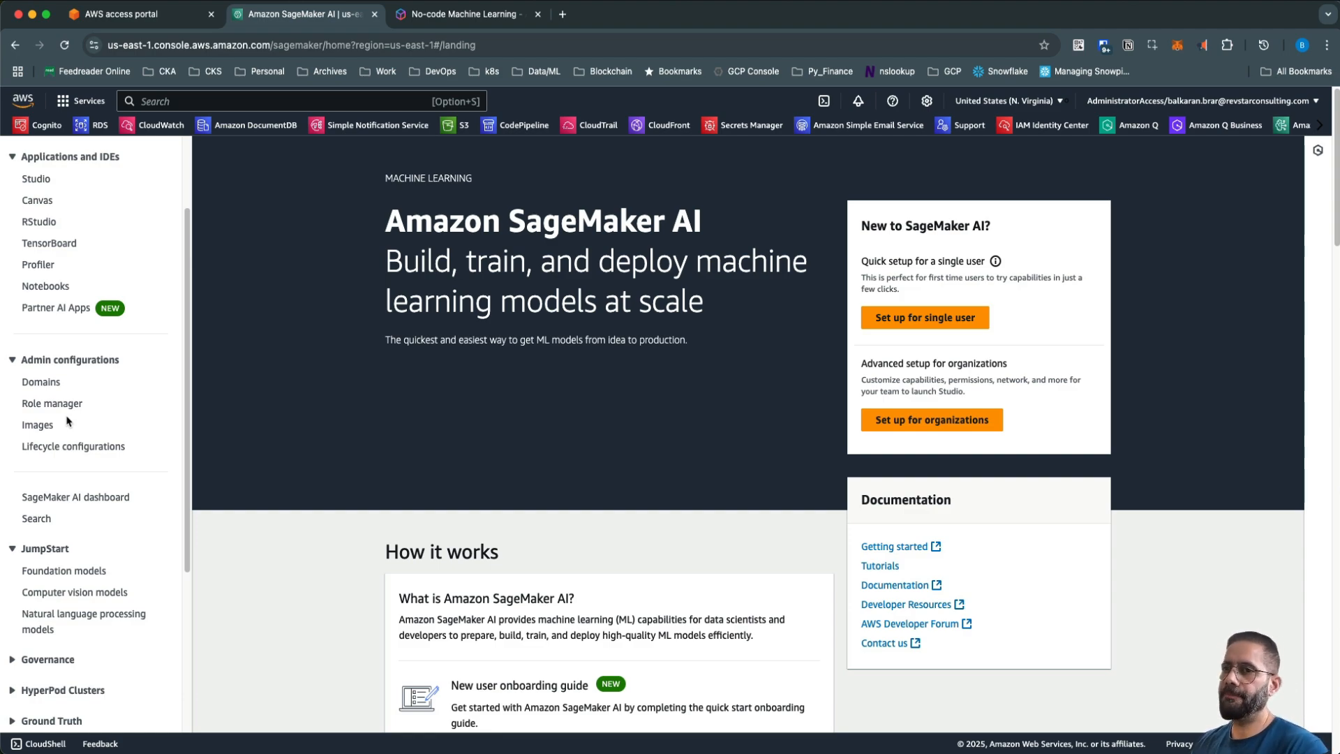
{"action": "left_click", "coordinate": [42, 383]}
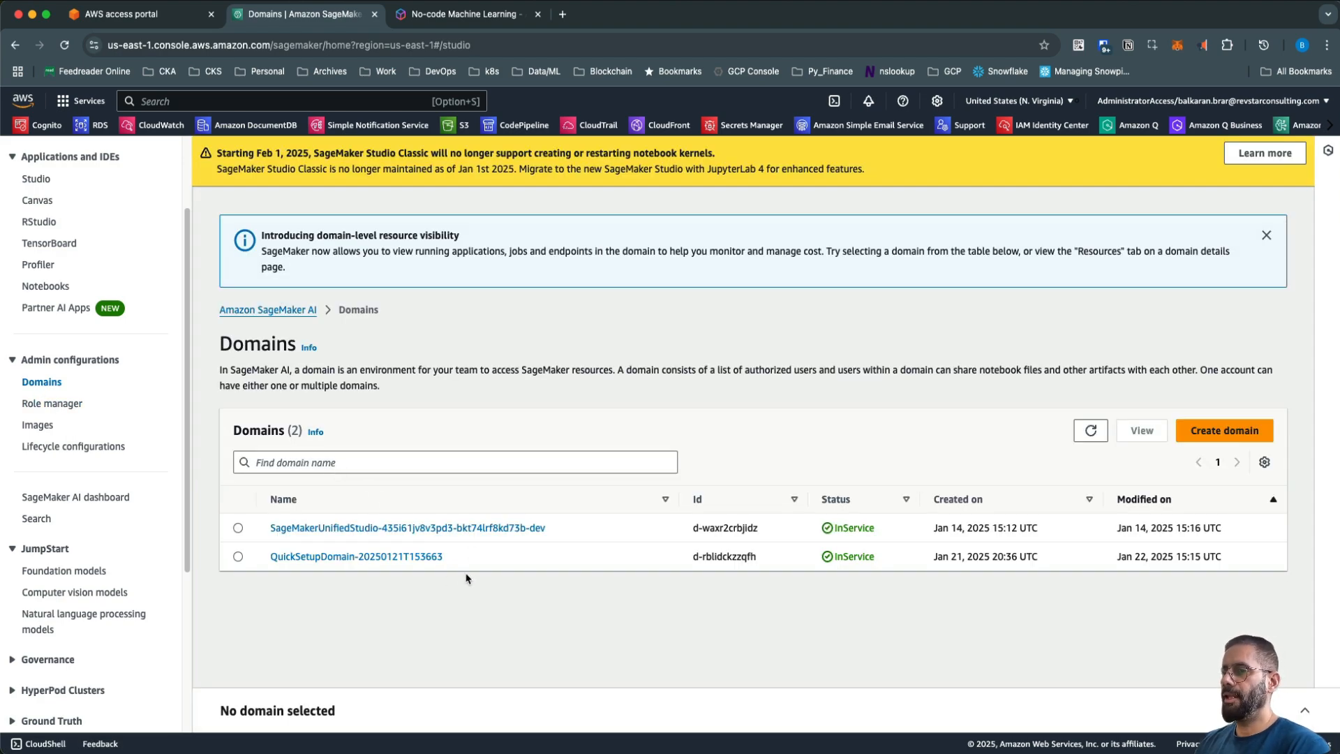
View the single-user and organization setup options for a new SageMaker domain, and return to the domains list.
{"action": "left_click", "coordinate": [1223, 433]}
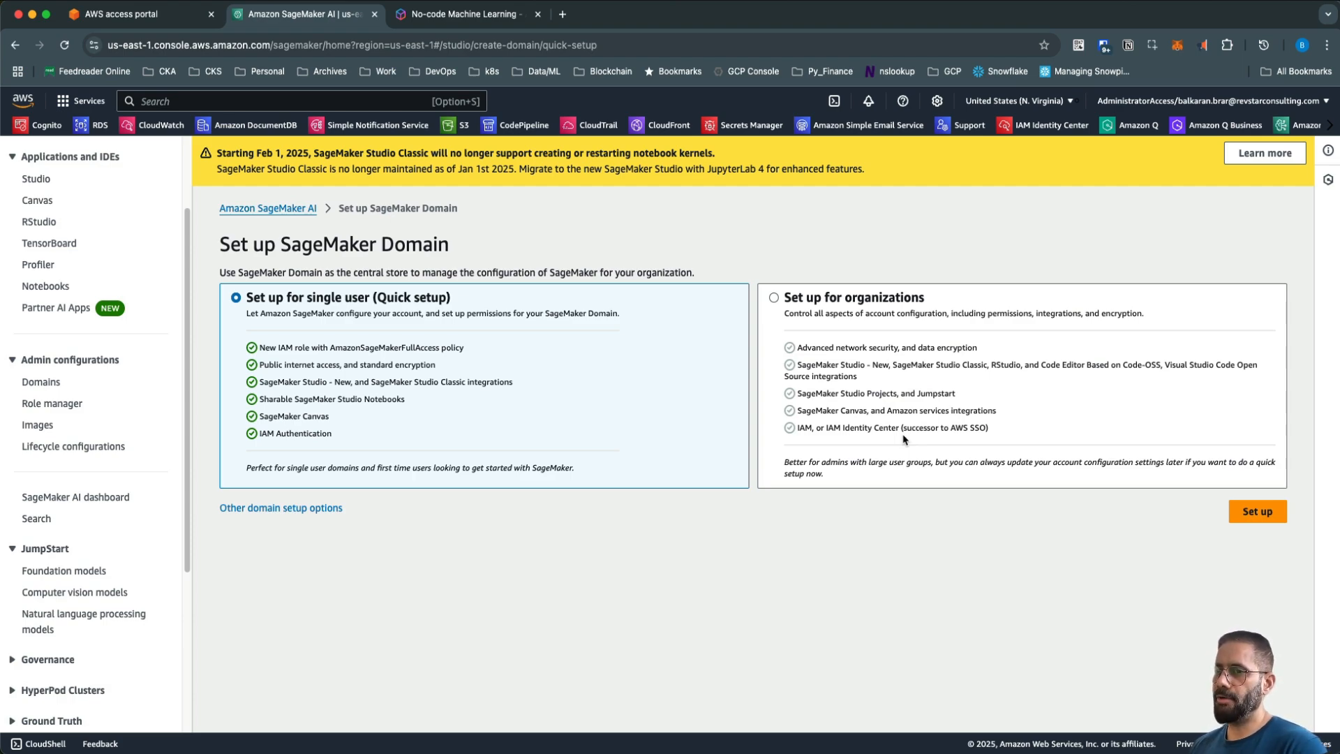
{"action": "left_click", "coordinate": [276, 209]}
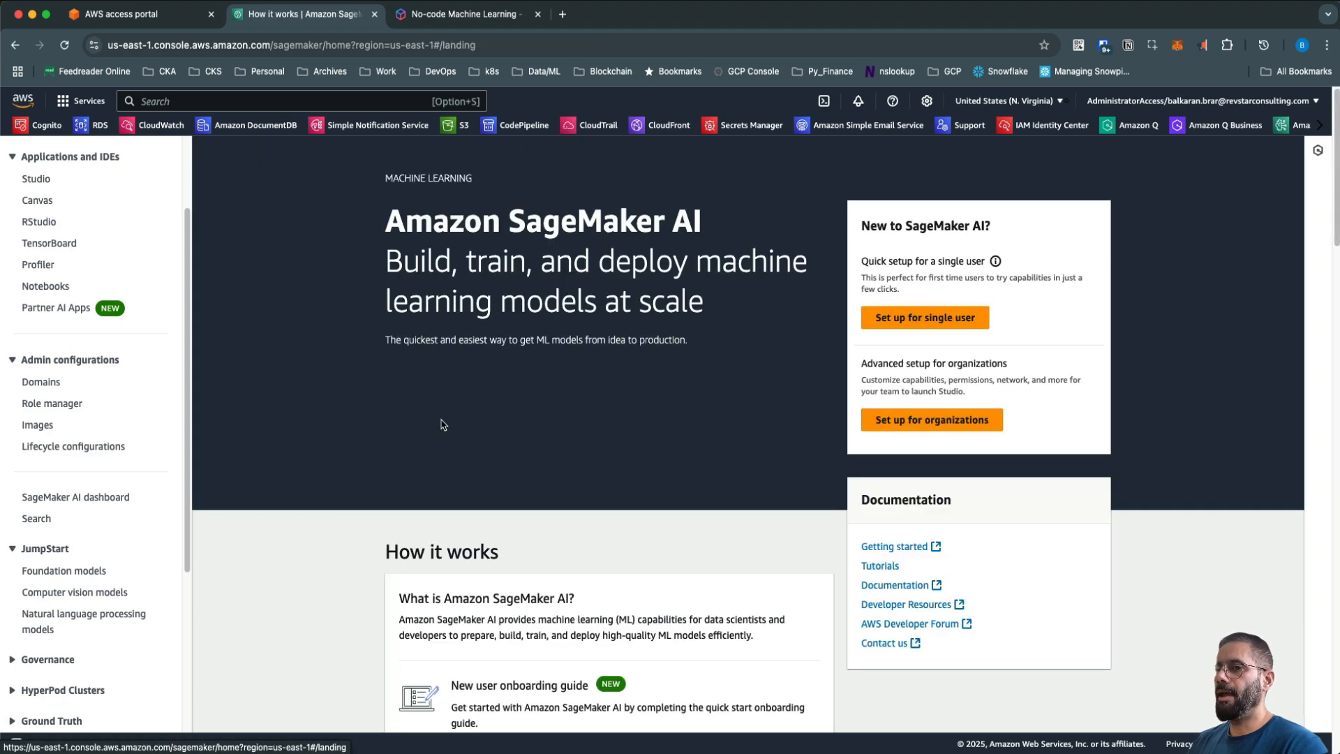
{"action": "left_click", "coordinate": [41, 382]}
Open the QuickSetupDomain-20250121T153663 domain and review its network mode and subnets.
{"action": "left_click_drag", "start_coordinate": [447, 556], "coordinate": [268, 558]}
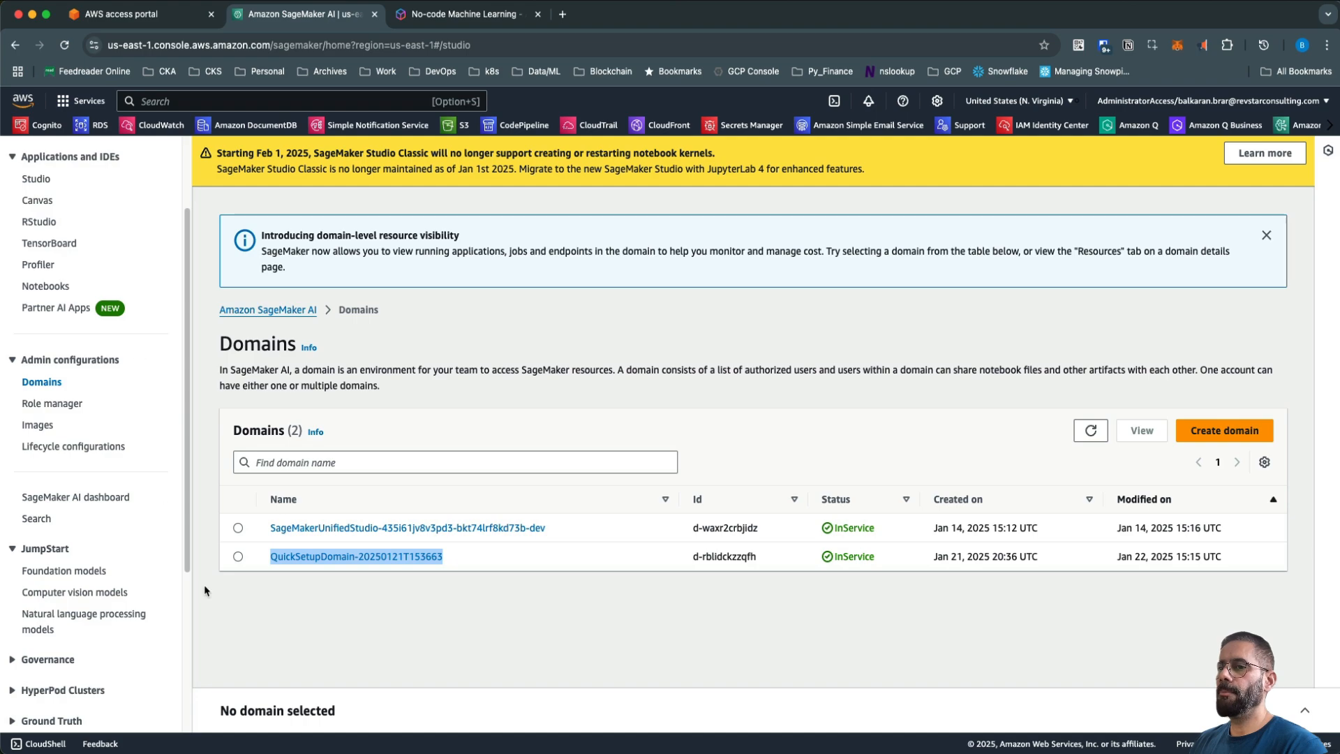
{"action": "left_click", "coordinate": [350, 558]}
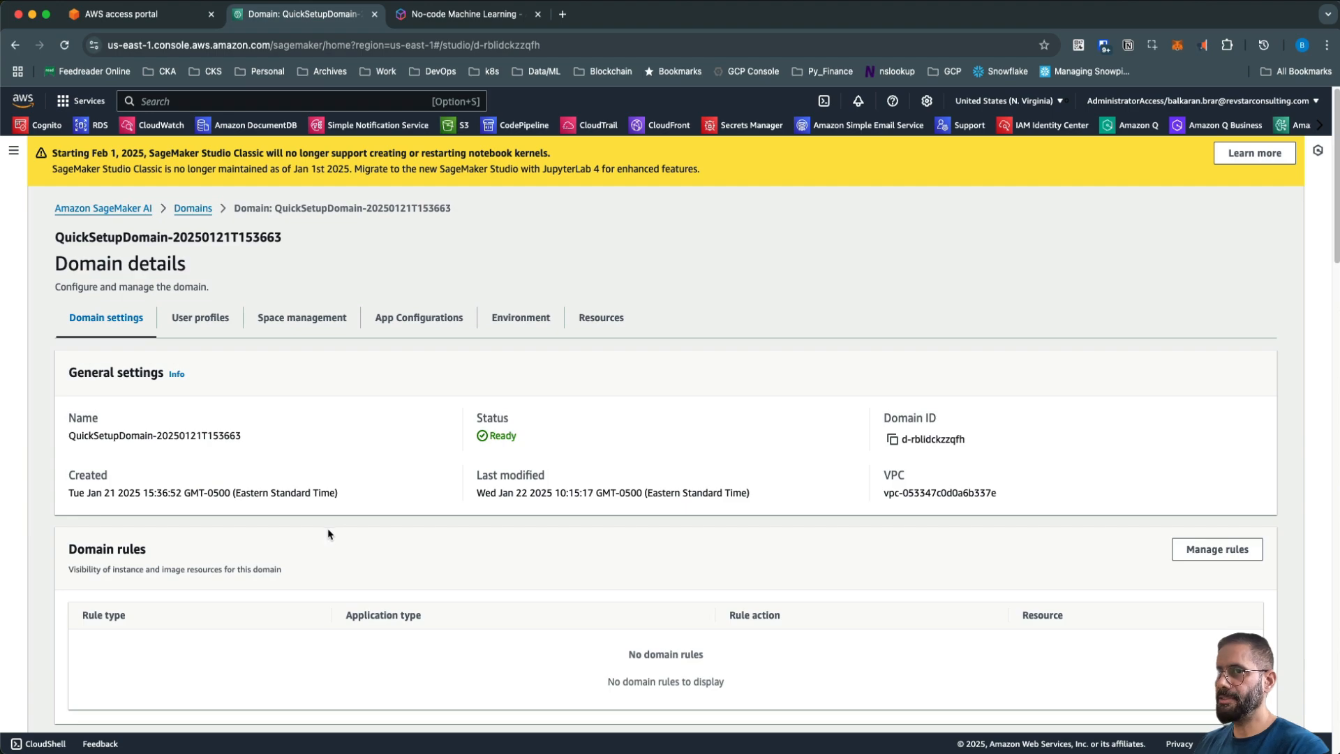
{"action": "scroll", "coordinate": [330, 532], "scroll_direction": "down", "scroll_amount": 10}
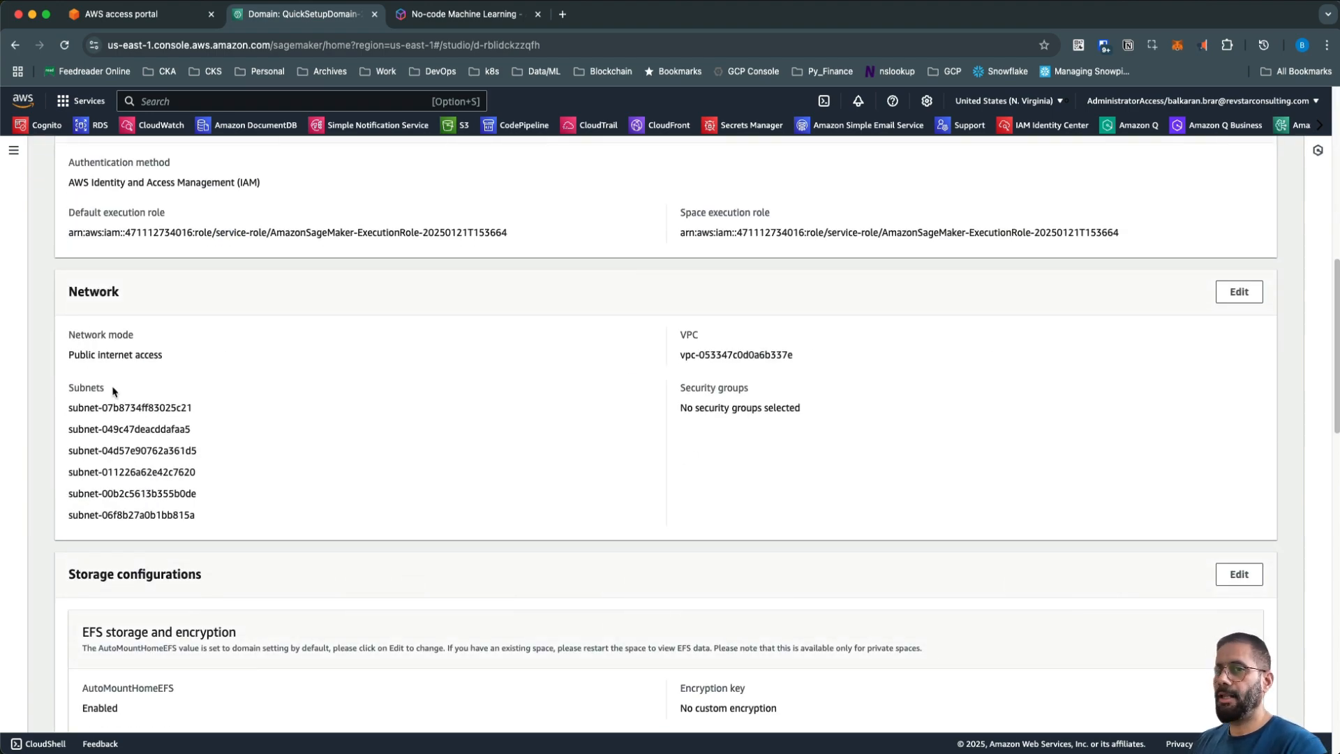
{"action": "left_click_drag", "start_coordinate": [75, 336], "coordinate": [218, 454]}
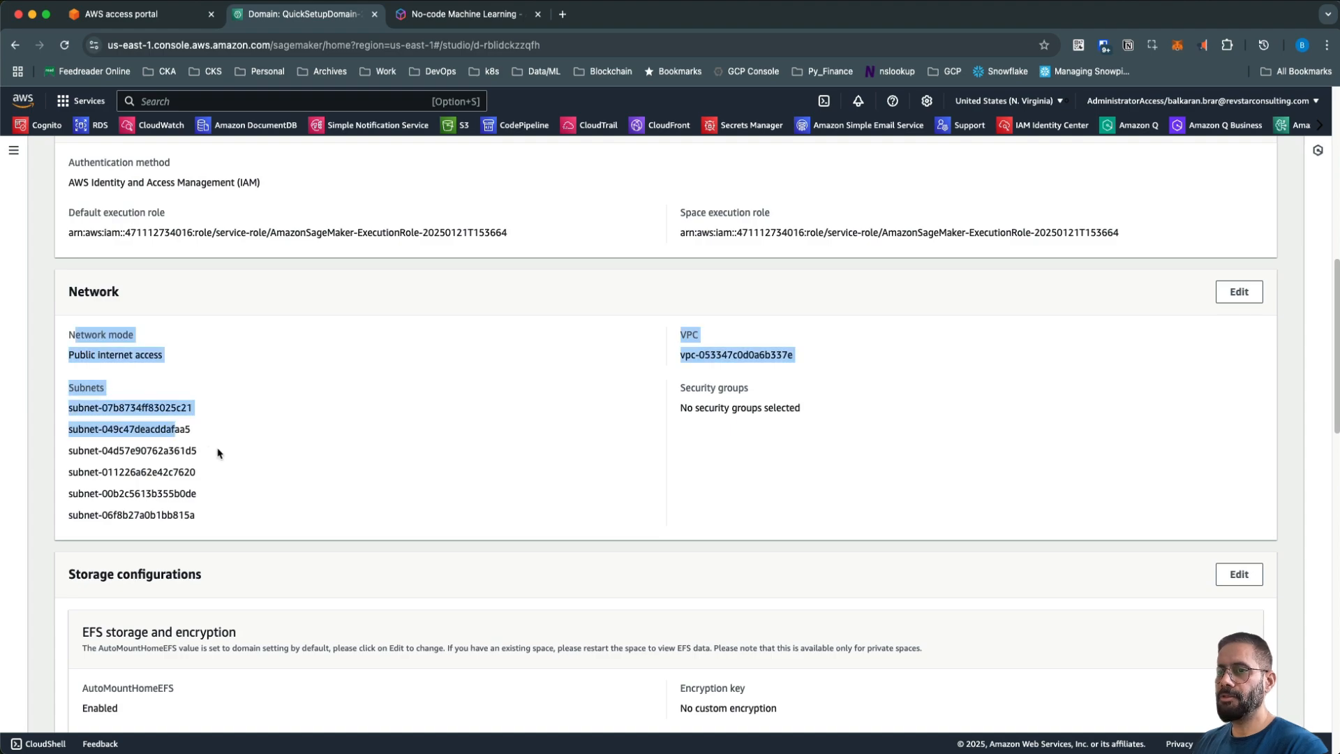
{"action": "left_click", "coordinate": [221, 455]}
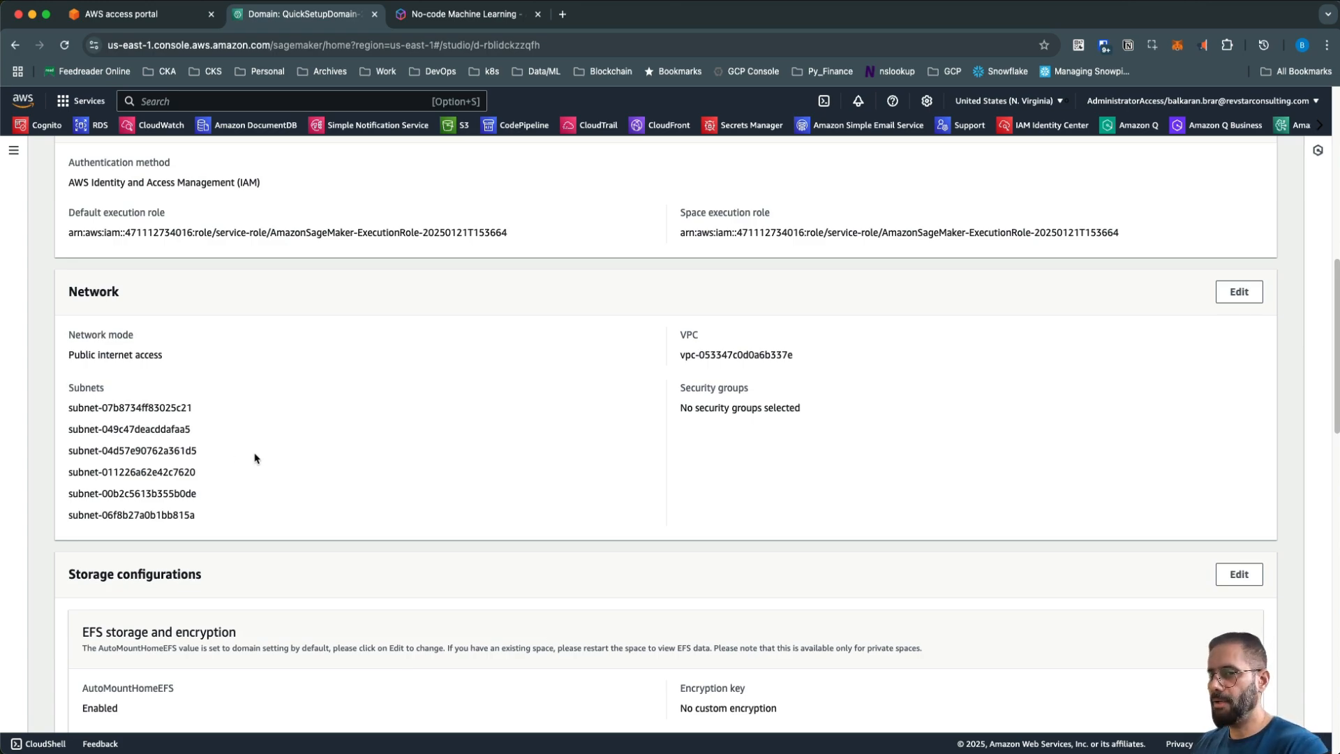
Examine the domain's storage configurations, including EFS auto-mounting and the private space's default and maximum EBS sizes.
{"action": "scroll", "coordinate": [257, 459], "scroll_direction": "down", "scroll_amount": 1}
{"action": "scroll", "coordinate": [257, 458], "scroll_direction": "down", "scroll_amount": 5}
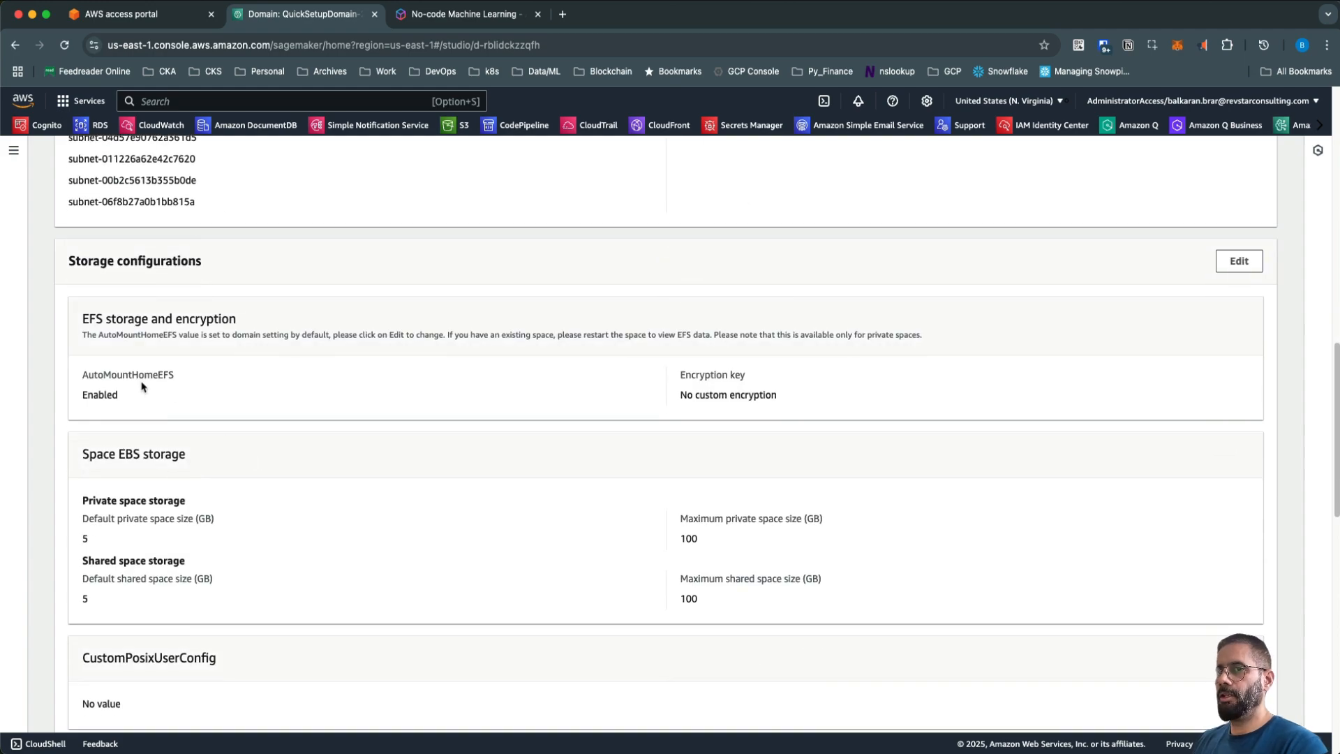
{"action": "left_click_drag", "start_coordinate": [111, 374], "coordinate": [176, 382]}
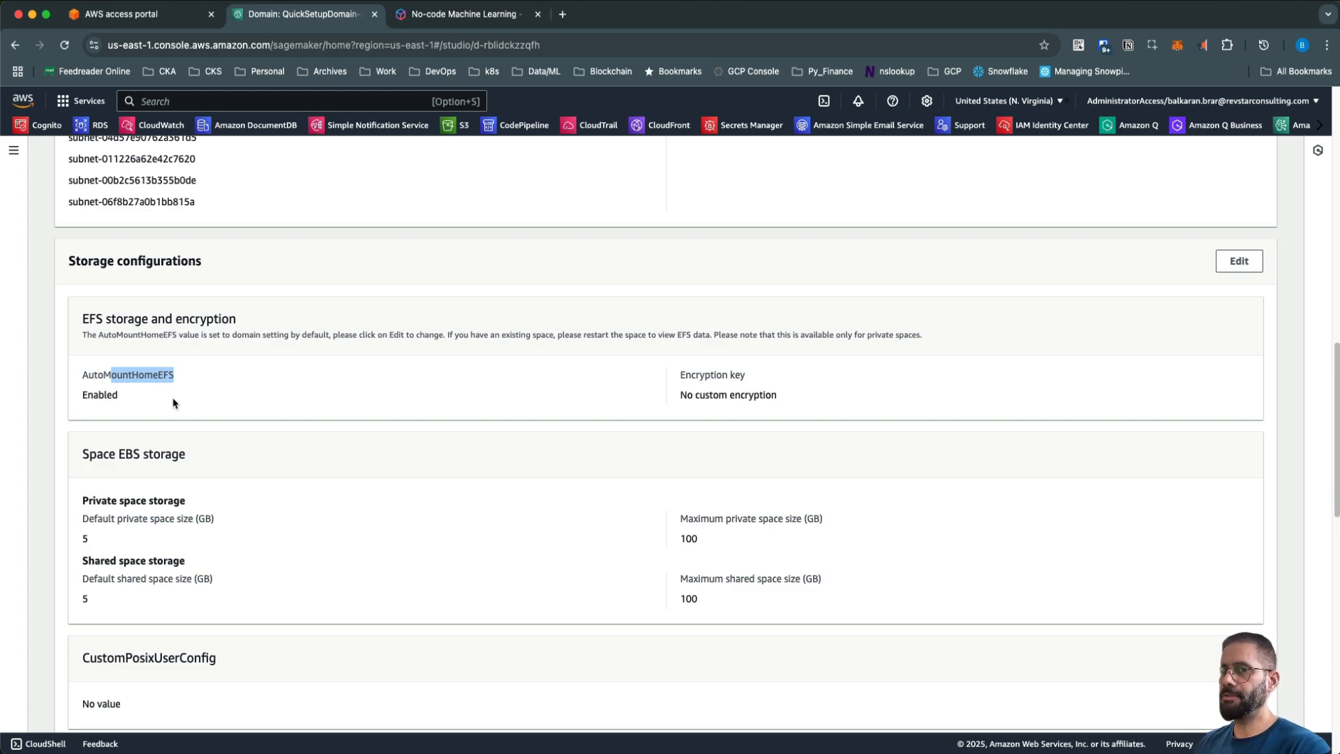
{"action": "scroll", "coordinate": [189, 419], "scroll_direction": "down", "scroll_amount": 2}
{"action": "left_click_drag", "start_coordinate": [83, 388], "coordinate": [184, 394]}
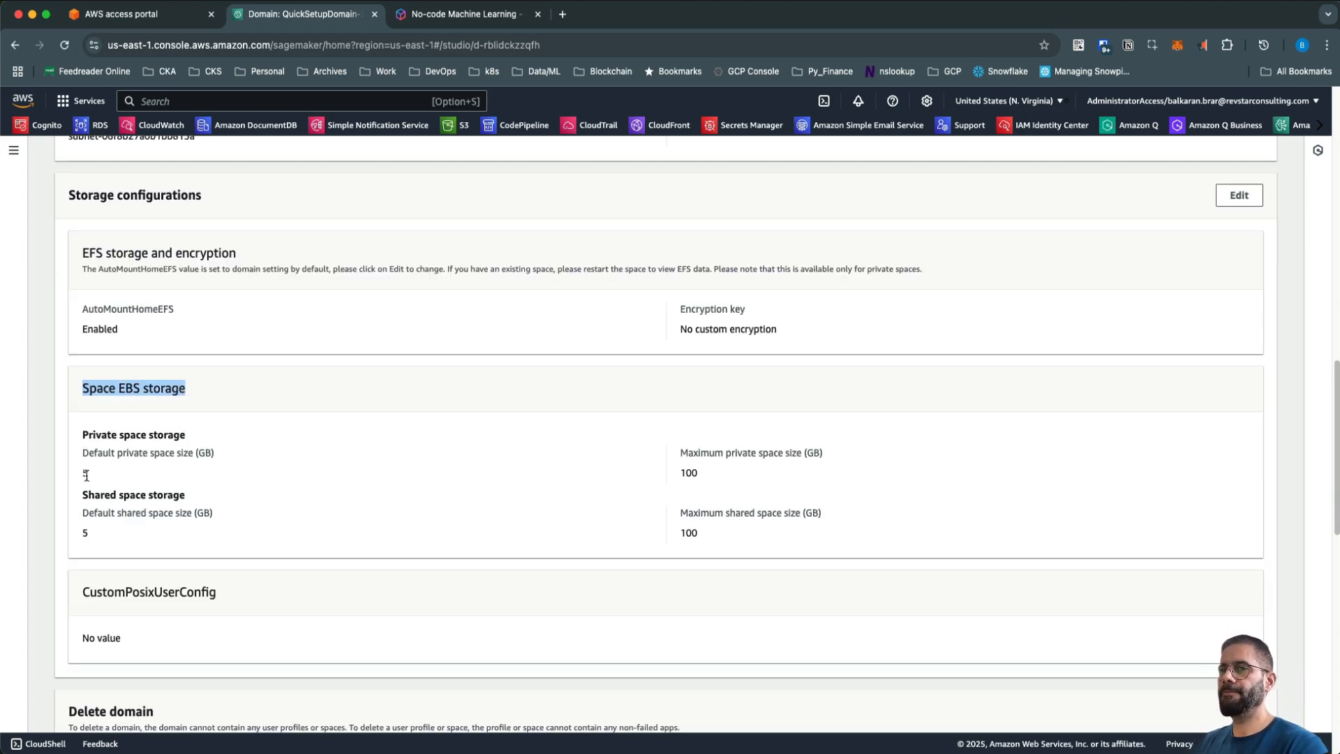
{"action": "left_click_drag", "start_coordinate": [83, 476], "coordinate": [117, 479]}
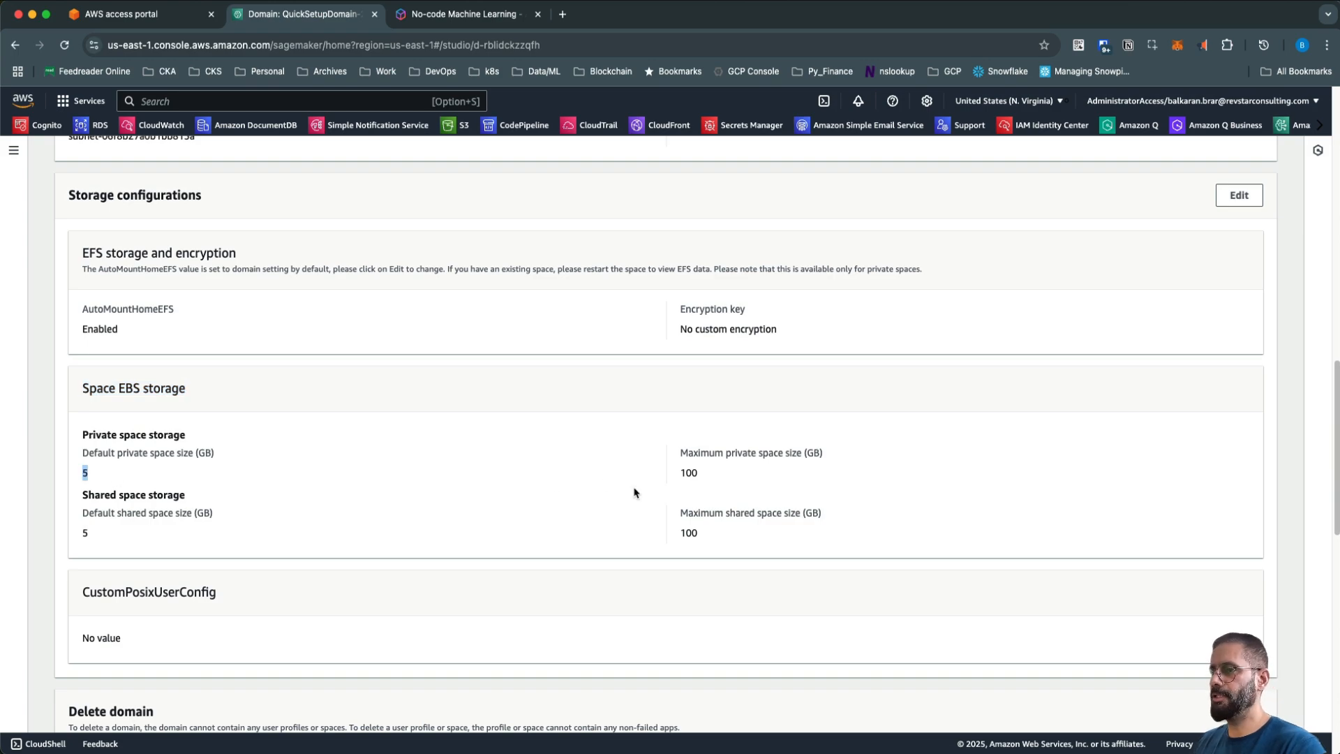
{"action": "left_click_drag", "start_coordinate": [700, 479], "coordinate": [672, 478]}
{"action": "left_click", "coordinate": [698, 476]}
{"action": "scroll", "coordinate": [515, 473], "scroll_direction": "down", "scroll_amount": 2}
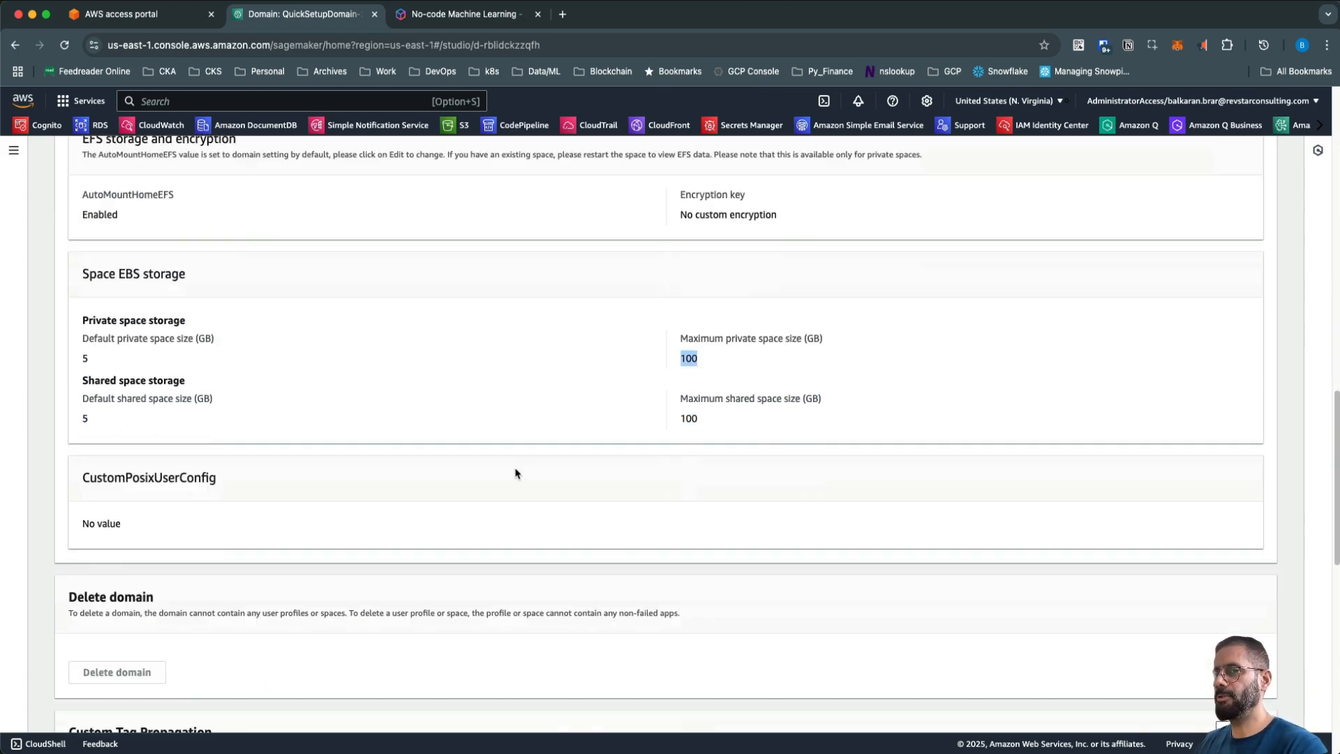
{"action": "scroll", "coordinate": [515, 472], "scroll_direction": "down", "scroll_amount": 3}
Show the user profiles that belong to the domain.
{"action": "scroll", "coordinate": [515, 470], "scroll_direction": "up", "scroll_amount": 10}
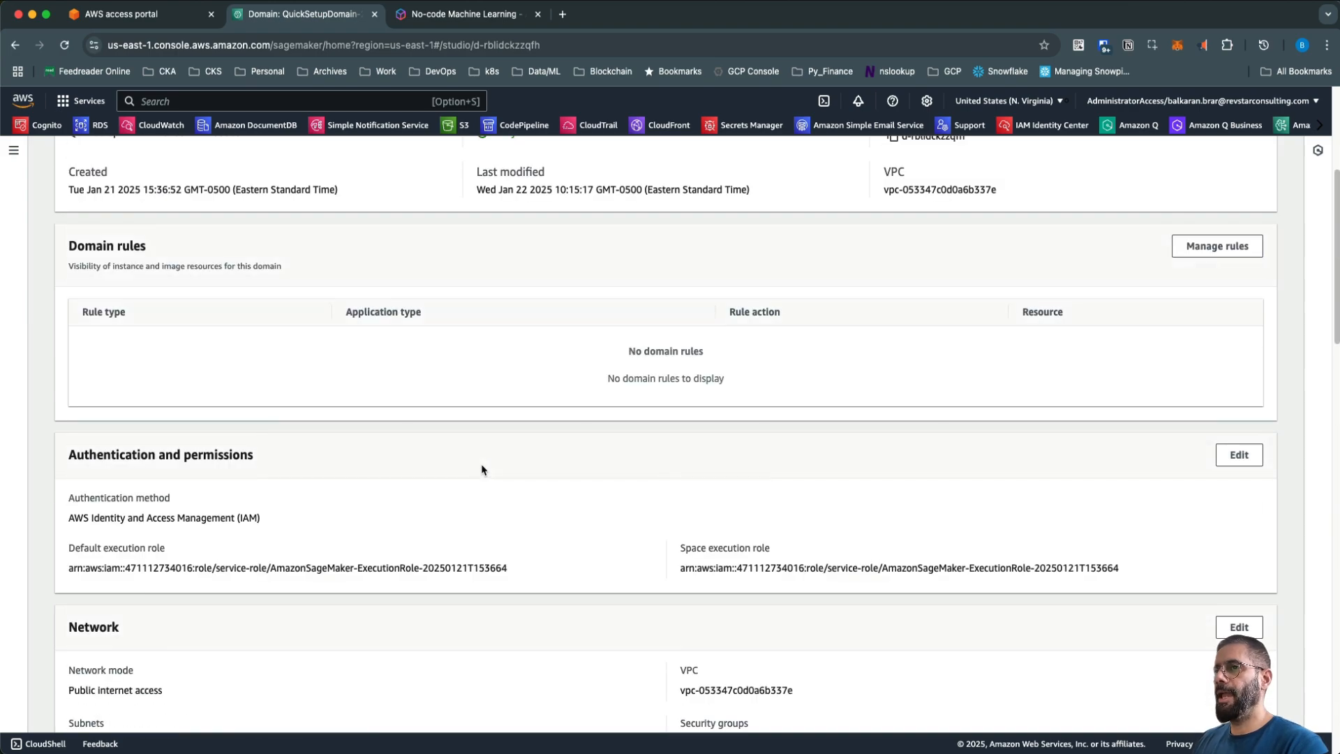
{"action": "scroll", "coordinate": [482, 469], "scroll_direction": "up", "scroll_amount": 5}
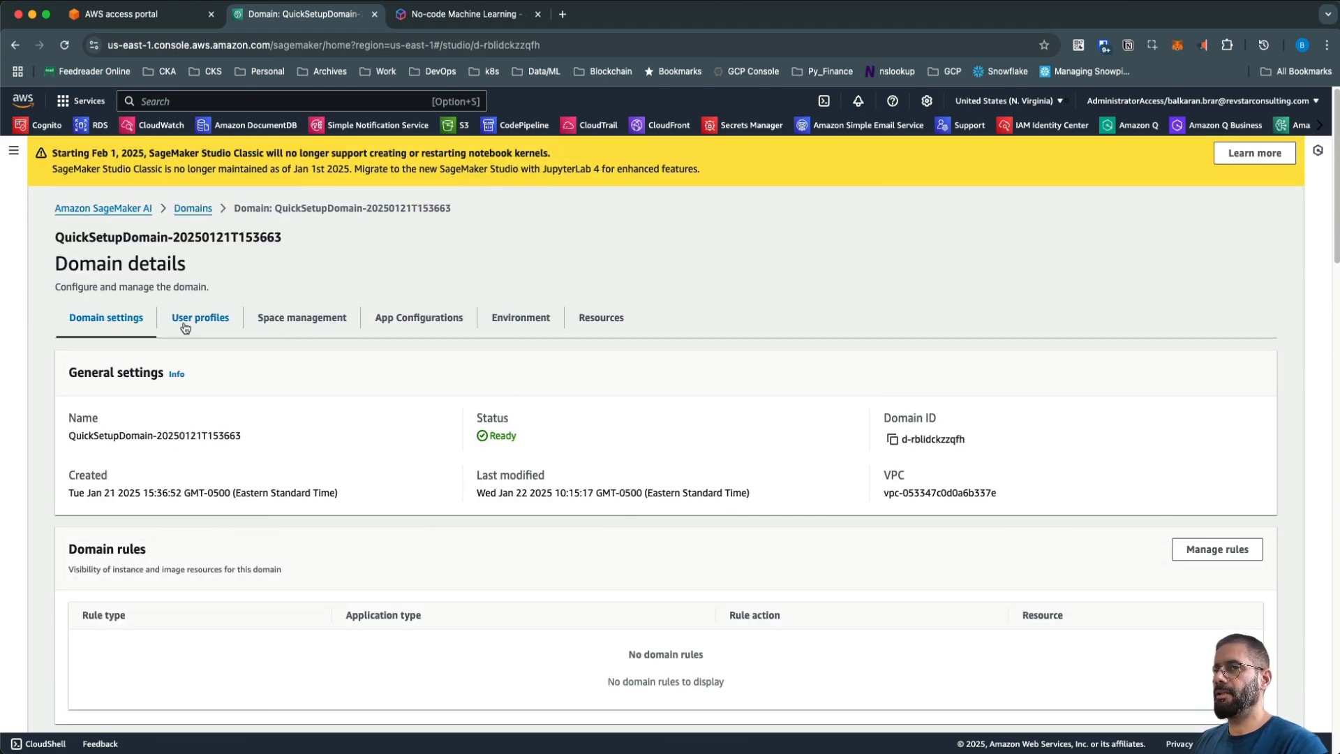
{"action": "left_click", "coordinate": [225, 321]}
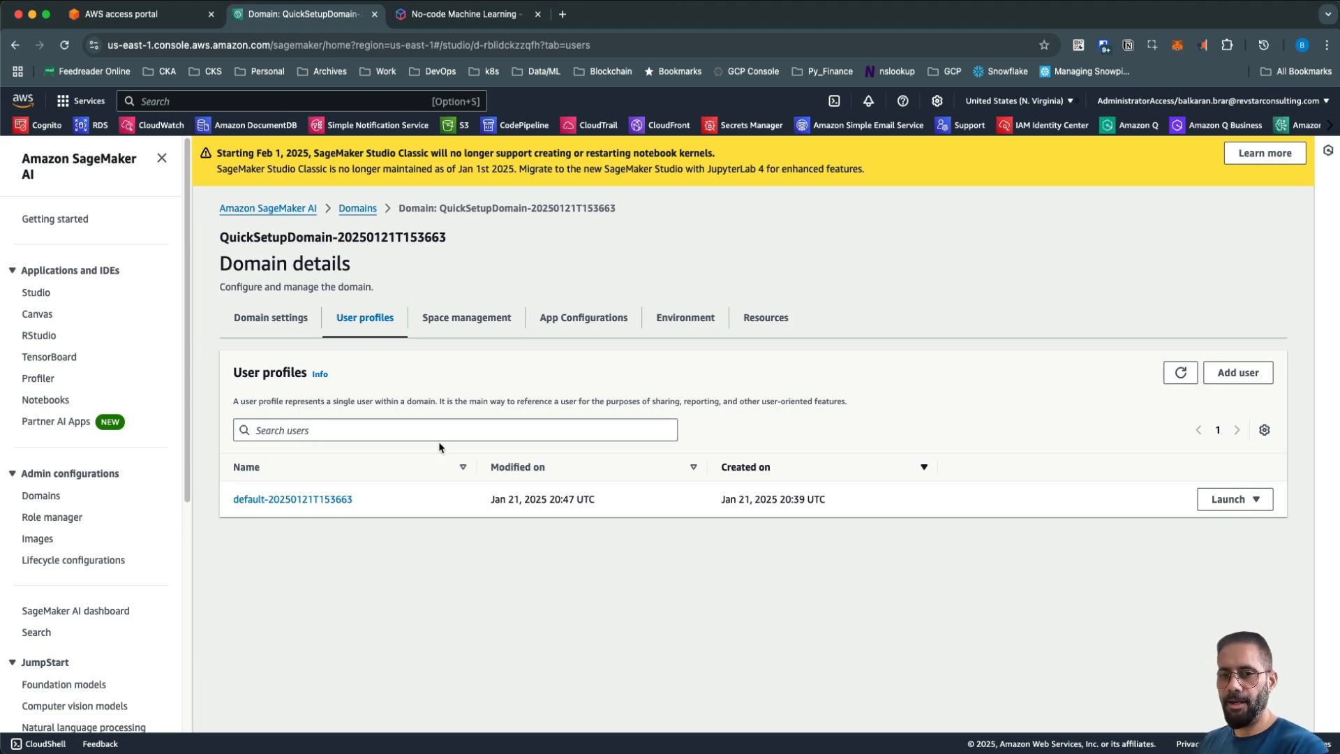
Enable Docker on the domain in its app configurations.
{"action": "left_click", "coordinate": [584, 318]}
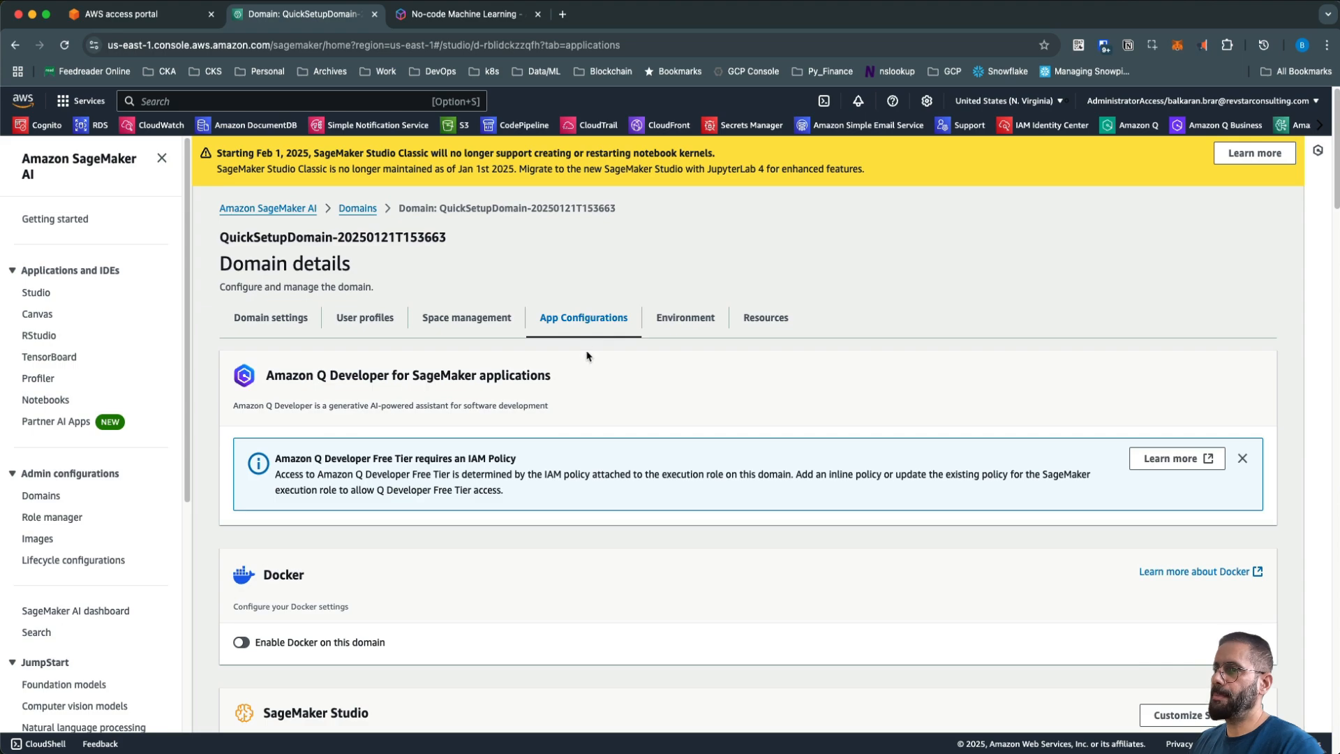
{"action": "scroll", "coordinate": [604, 438], "scroll_direction": "down", "scroll_amount": 3}
{"action": "scroll", "coordinate": [604, 438], "scroll_direction": "down", "scroll_amount": 4}
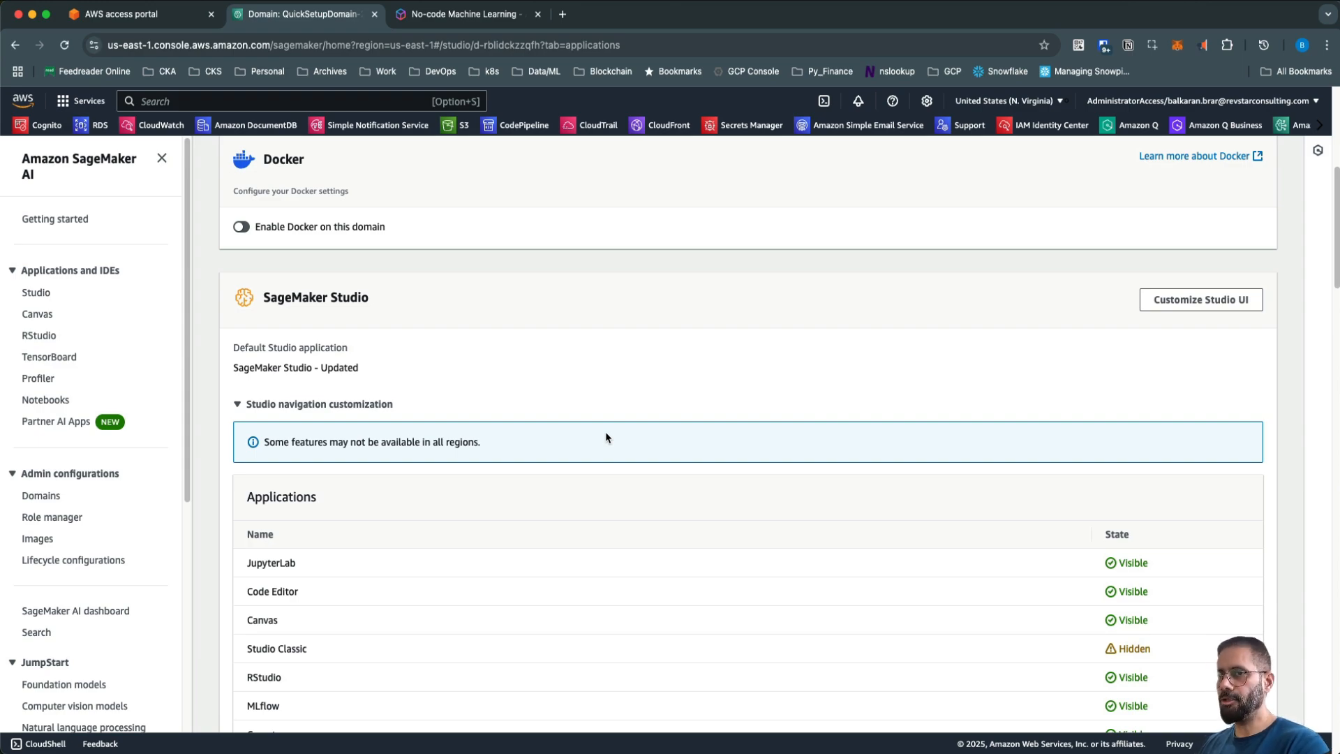
{"action": "scroll", "coordinate": [533, 440], "scroll_direction": "up", "scroll_amount": 2}
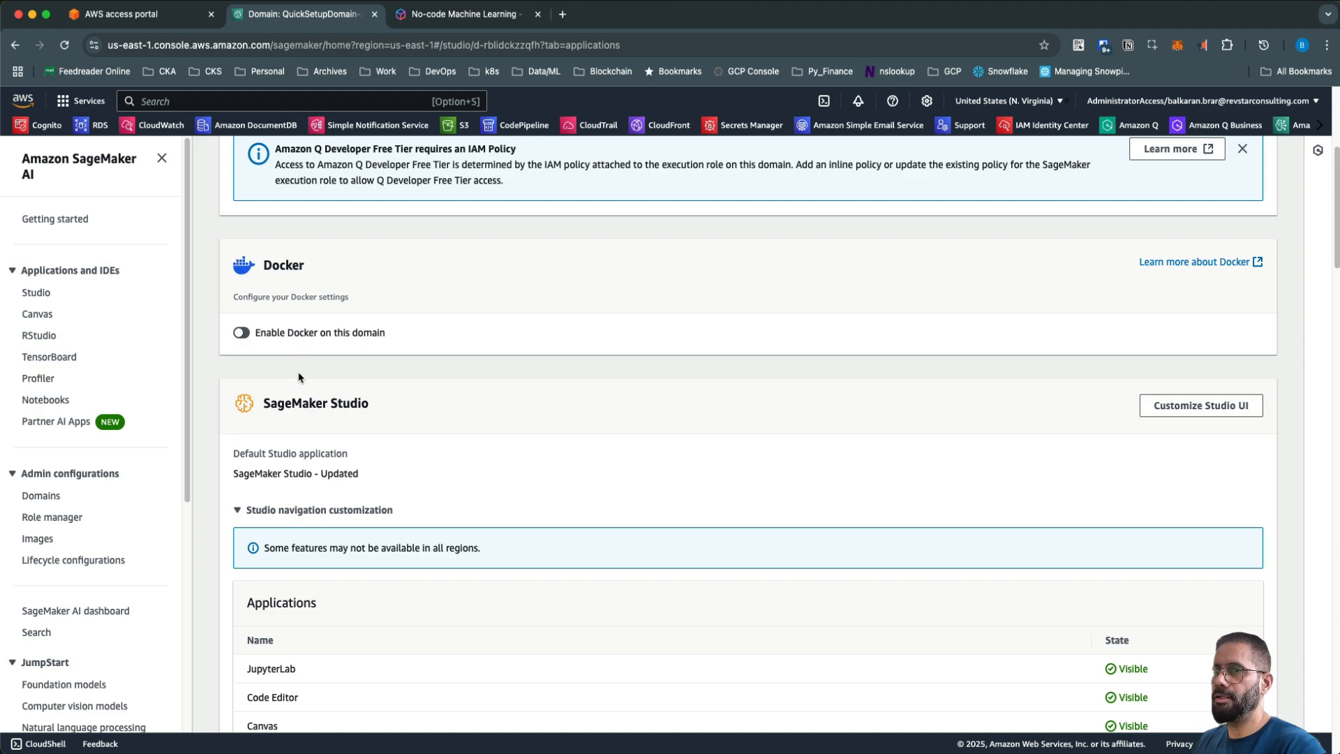
{"action": "left_click", "coordinate": [240, 333]}
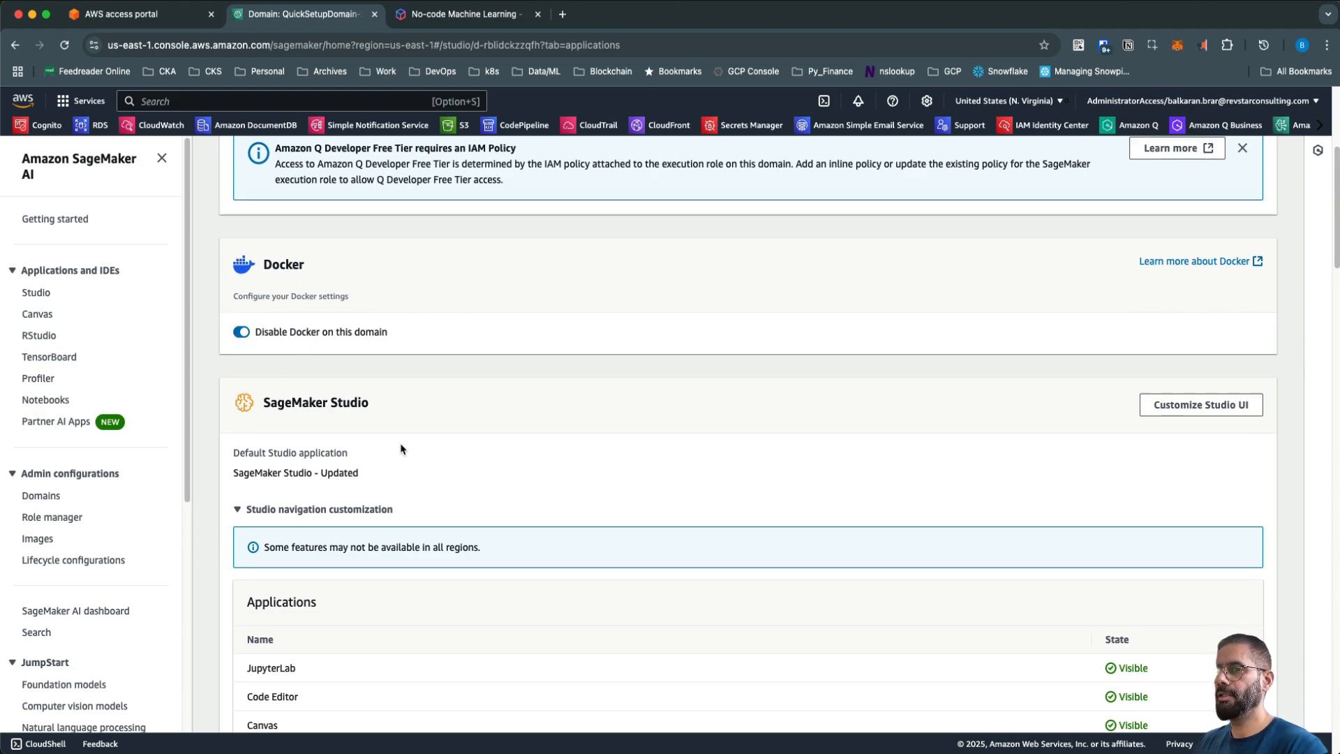
Customize the domain's Studio UI by turning off RStudio among the applications displayed to users.
{"action": "scroll", "coordinate": [391, 489], "scroll_direction": "down", "scroll_amount": 4}
{"action": "scroll", "coordinate": [342, 493], "scroll_direction": "down", "scroll_amount": 3}
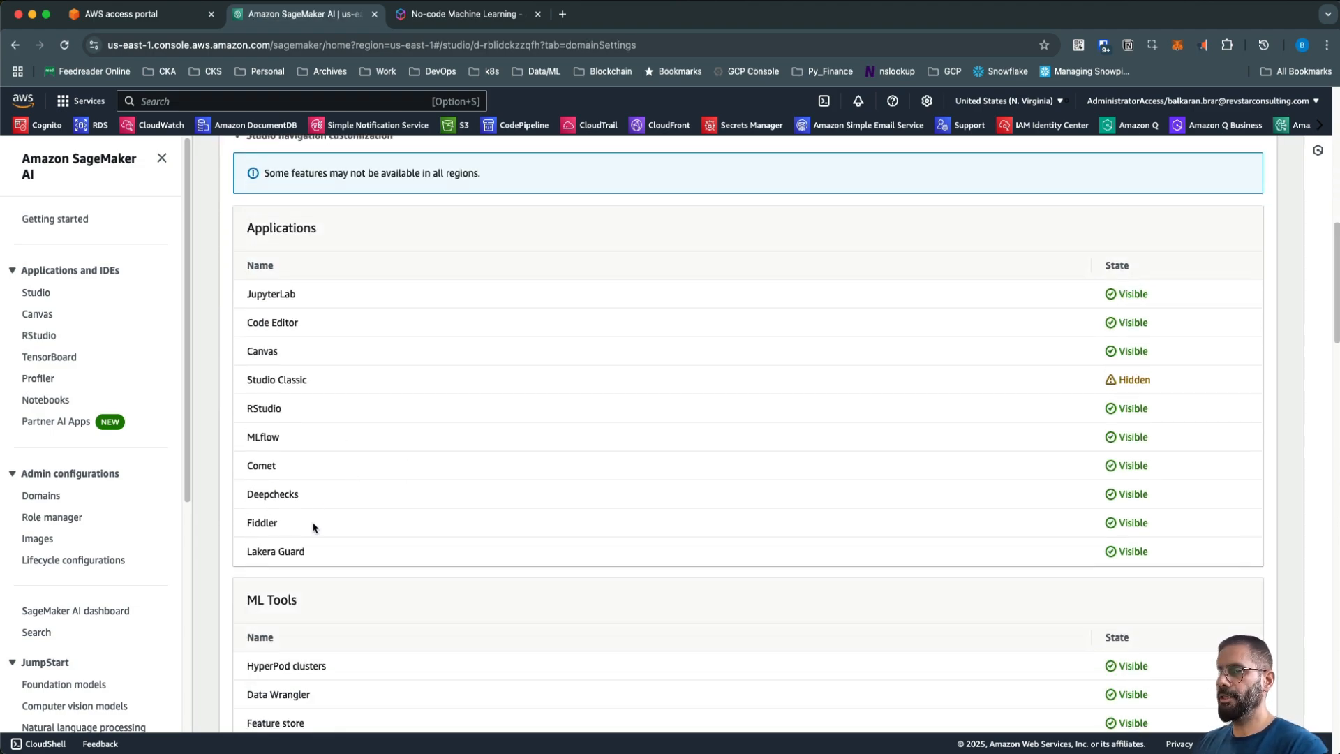
{"action": "scroll", "coordinate": [312, 527], "scroll_direction": "up", "scroll_amount": 2}
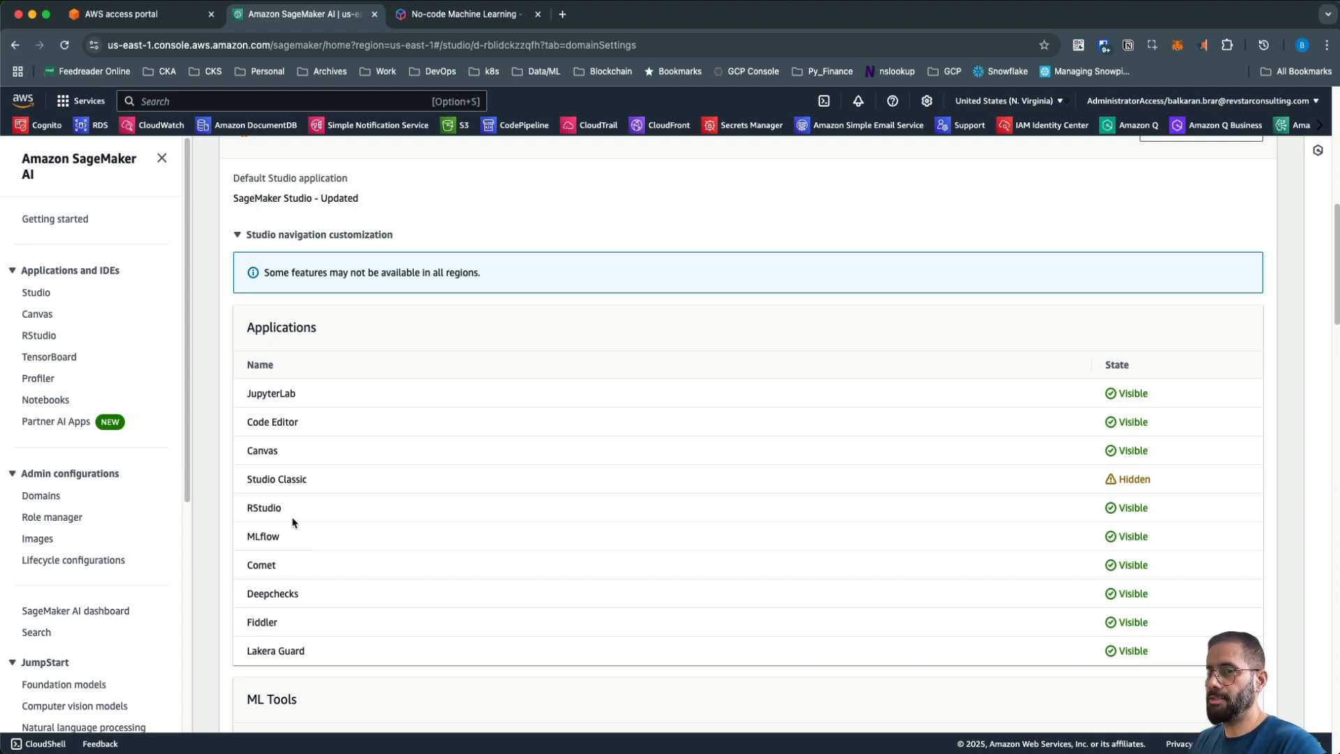
{"action": "left_click_drag", "start_coordinate": [246, 514], "coordinate": [1178, 507]}
{"action": "scroll", "coordinate": [588, 509], "scroll_direction": "up", "scroll_amount": 4}
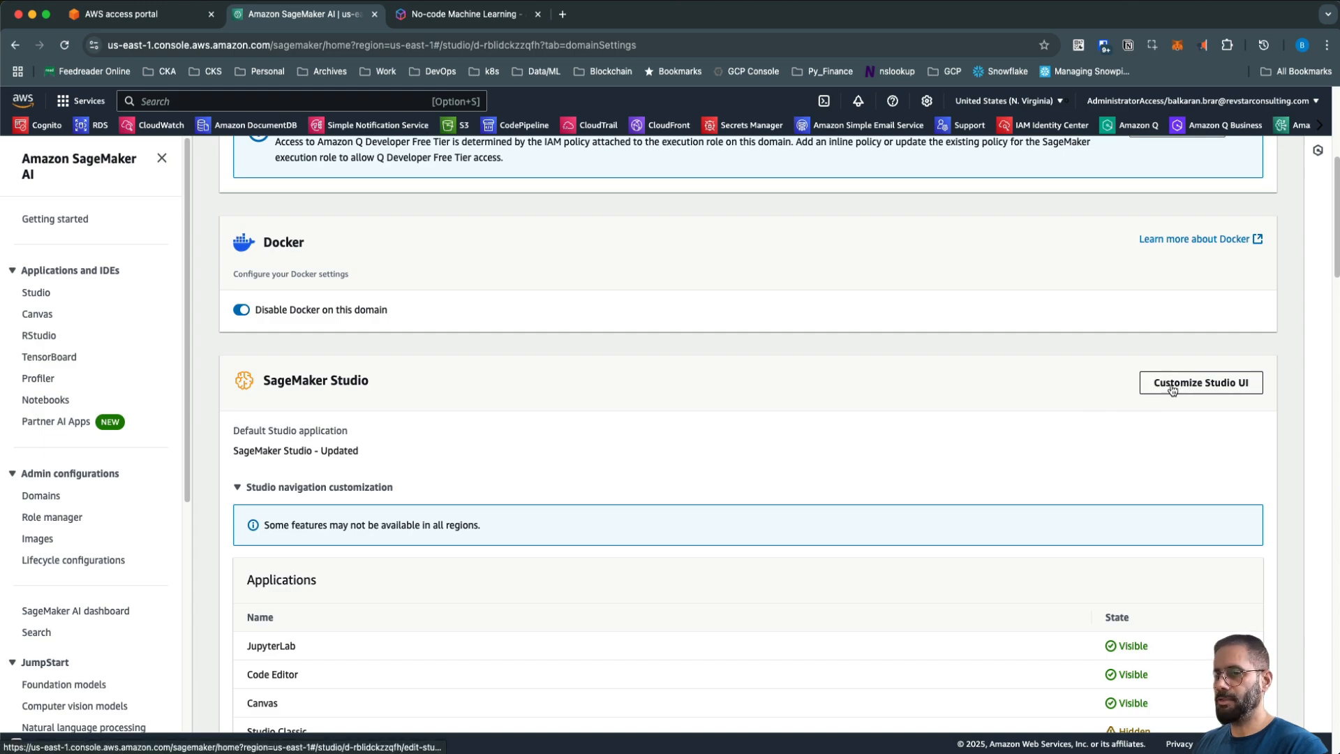
{"action": "scroll", "coordinate": [584, 496], "scroll_direction": "down", "scroll_amount": 7}
{"action": "scroll", "coordinate": [821, 466], "scroll_direction": "up", "scroll_amount": 10}
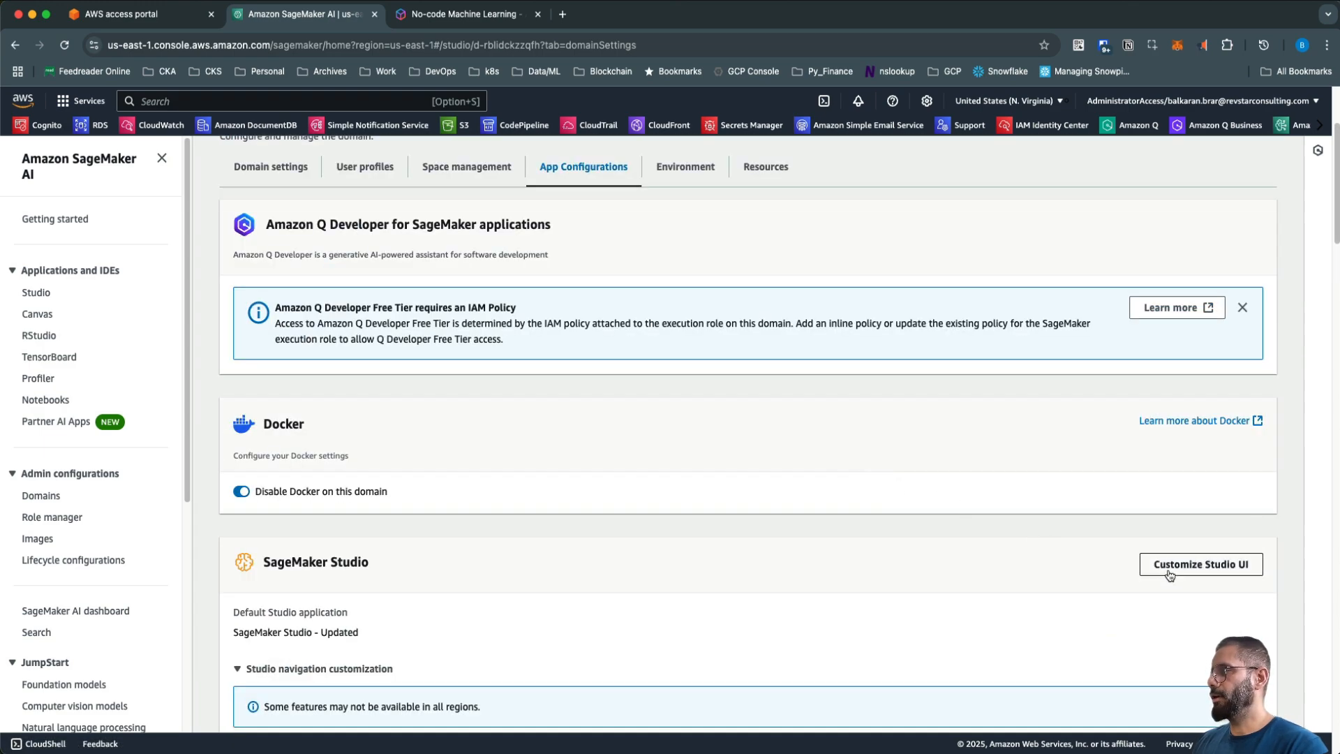
{"action": "left_click", "coordinate": [1143, 564]}
{"action": "scroll", "coordinate": [272, 493], "scroll_direction": "down", "scroll_amount": 3}
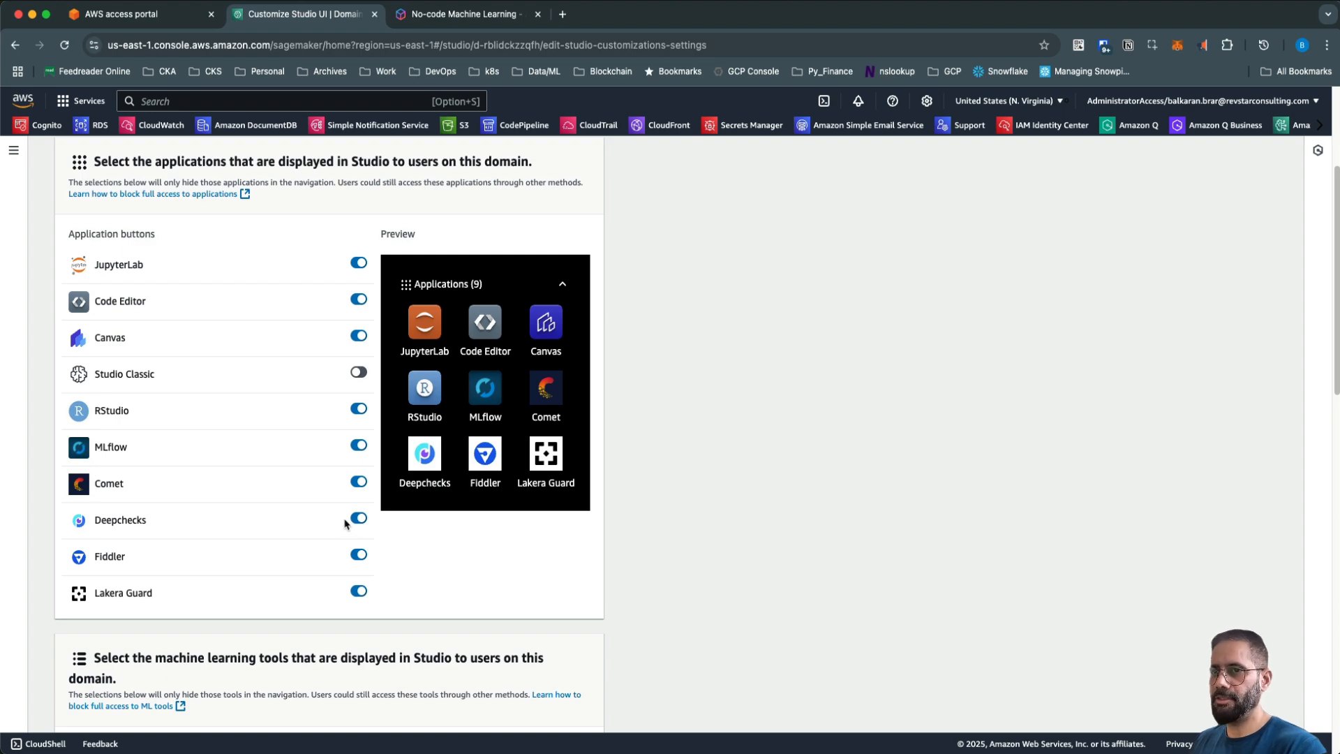
{"action": "left_click", "coordinate": [358, 410]}
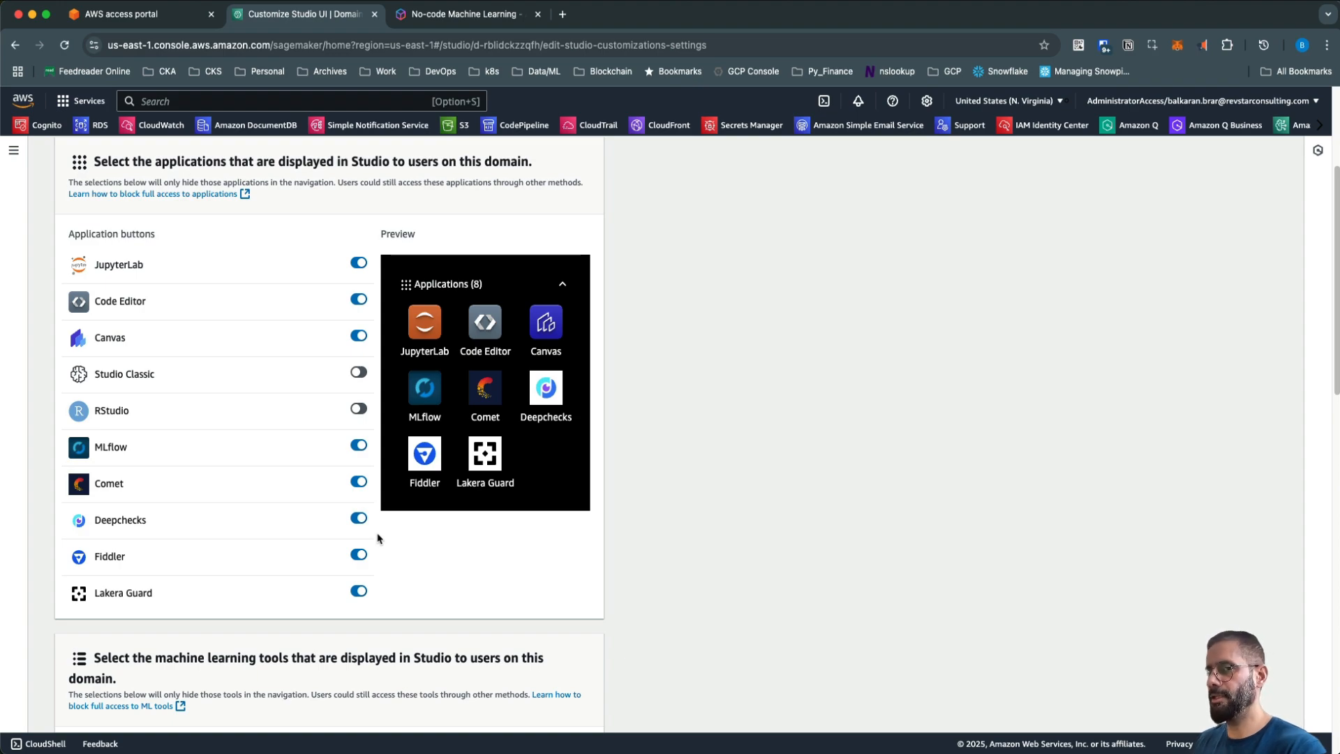
Review the machine learning tools that Studio displays to the domain's users, and leave the UI customization without submitting it.
{"action": "scroll", "coordinate": [379, 539], "scroll_direction": "down", "scroll_amount": 10}
{"action": "scroll", "coordinate": [254, 556], "scroll_direction": "up", "scroll_amount": 5}
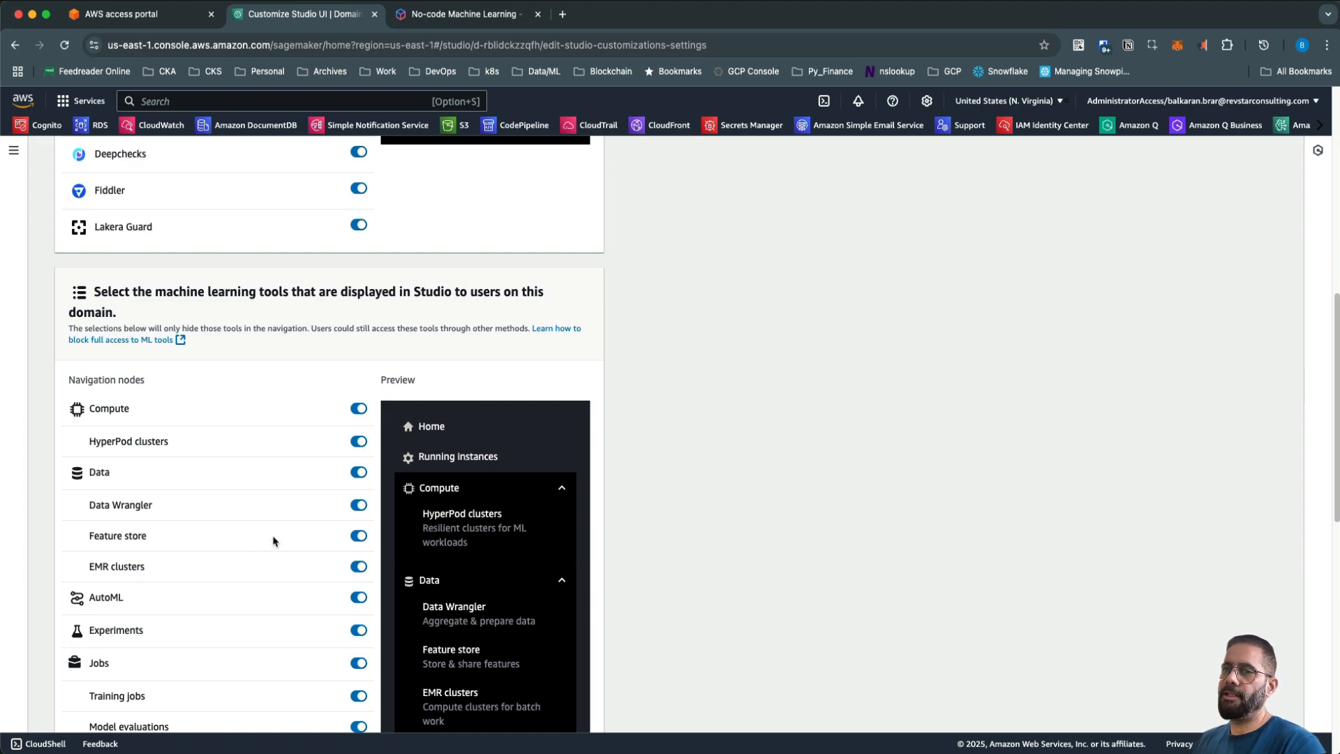
{"action": "scroll", "coordinate": [286, 520], "scroll_direction": "down", "scroll_amount": 3}
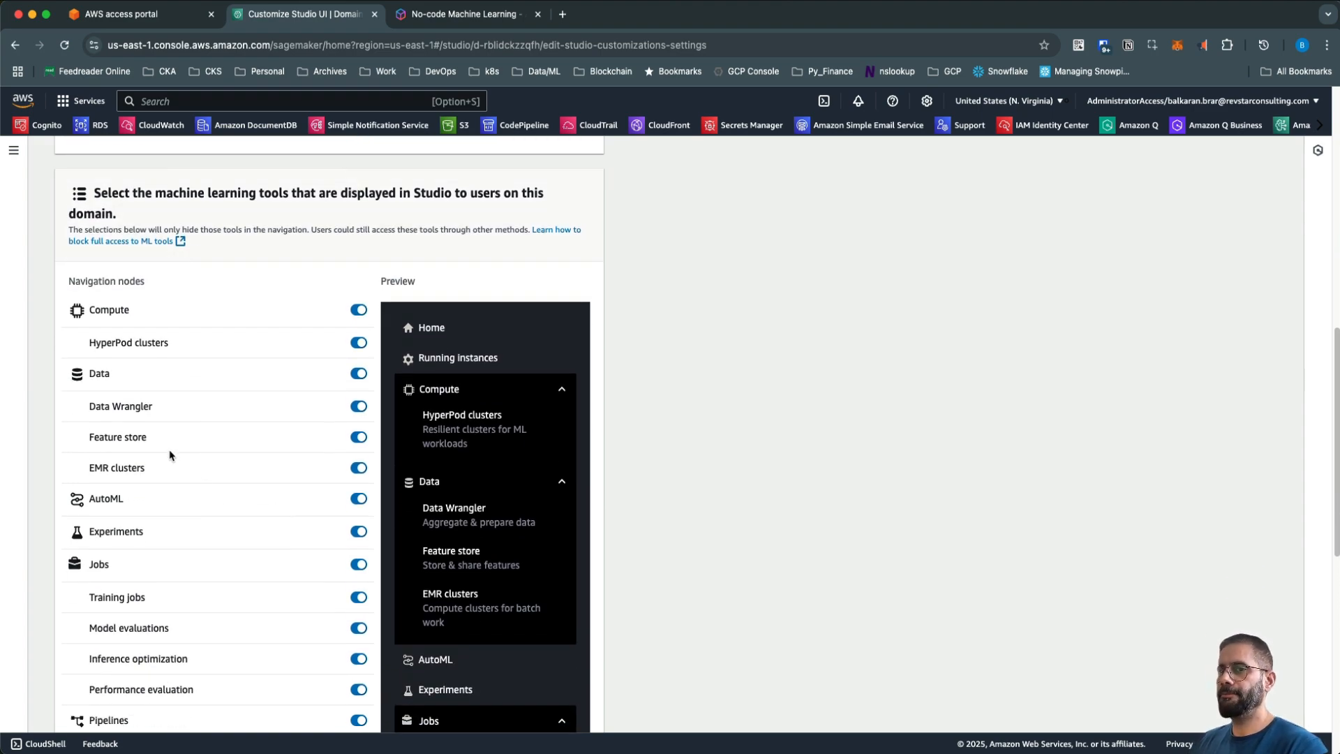
{"action": "scroll", "coordinate": [230, 479], "scroll_direction": "down", "scroll_amount": 8}
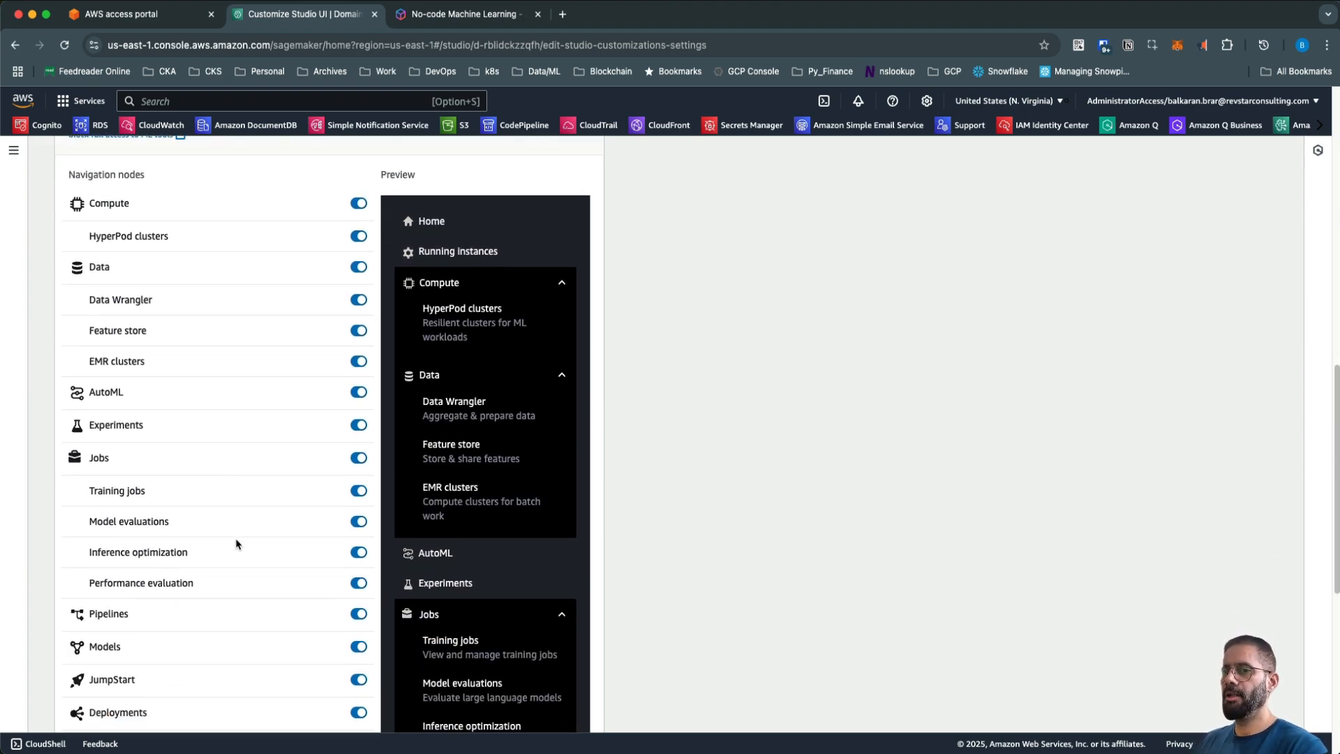
{"action": "scroll", "coordinate": [236, 544], "scroll_direction": "down", "scroll_amount": 3}
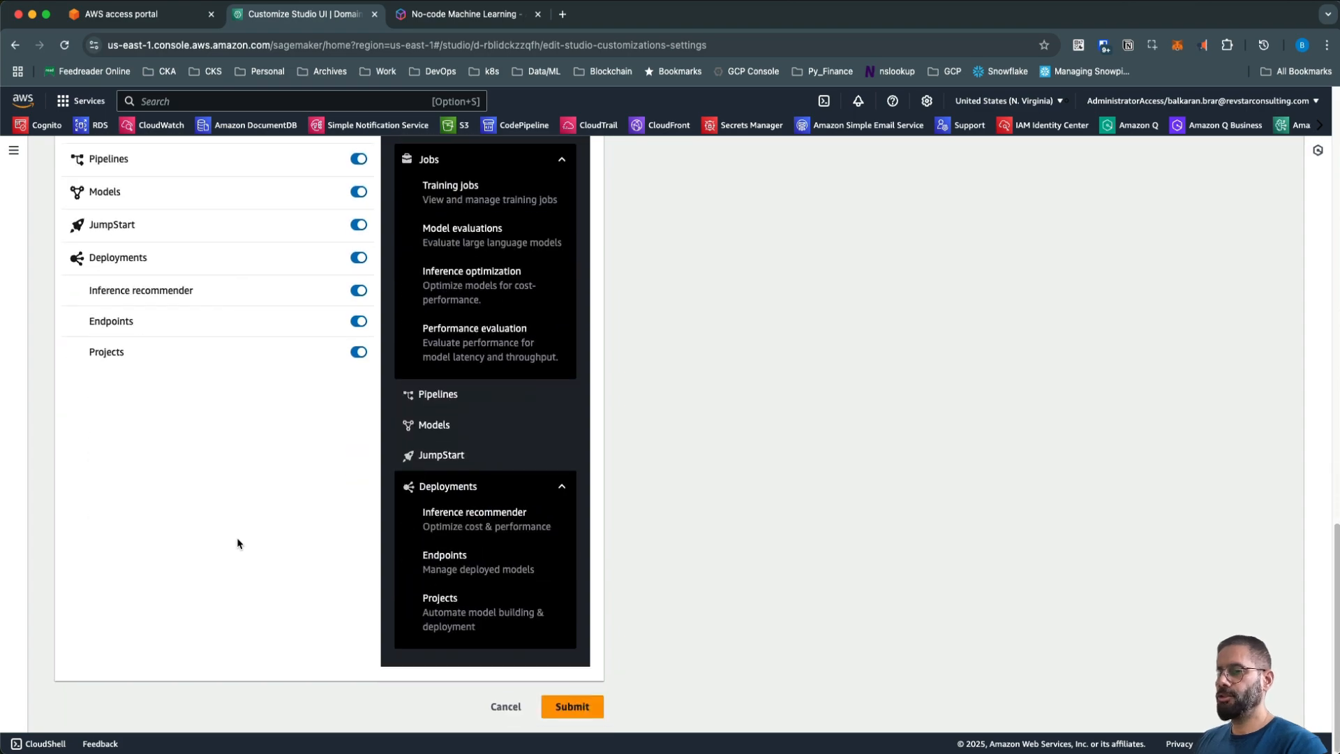
{"action": "left_click", "coordinate": [504, 707]}
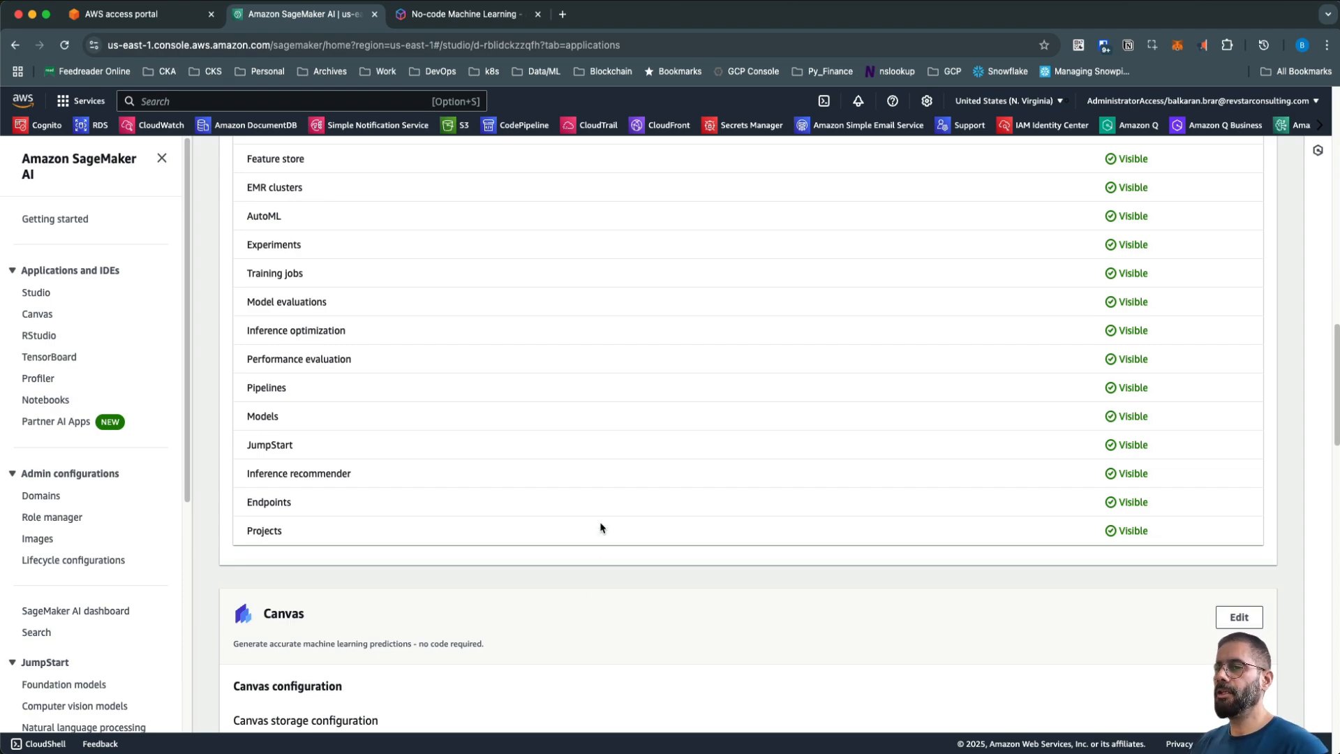
Look over the Canvas, JupyterLab and Code Editor settings in the domain's app configurations.
{"action": "scroll", "coordinate": [599, 527], "scroll_direction": "down", "scroll_amount": 7}
{"action": "scroll", "coordinate": [598, 527], "scroll_direction": "down", "scroll_amount": 9}
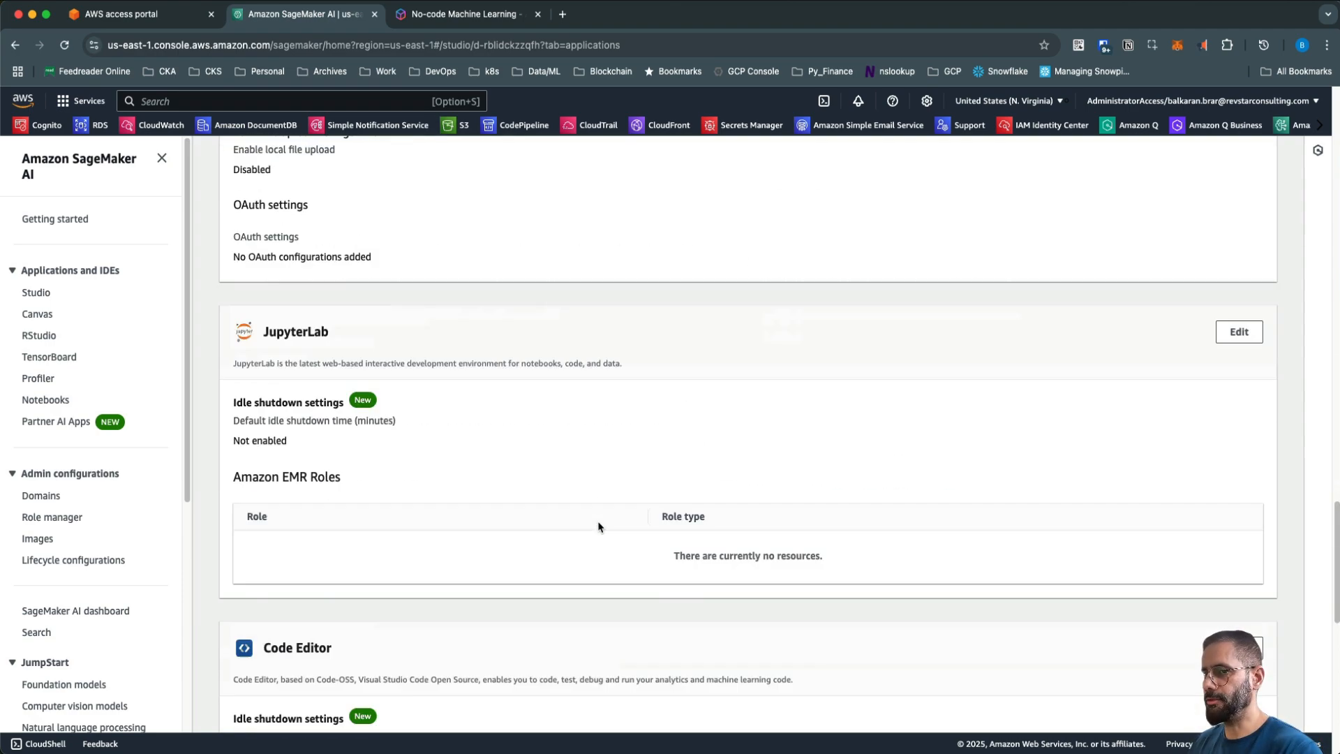
{"action": "scroll", "coordinate": [595, 539], "scroll_direction": "up", "scroll_amount": 20}
{"action": "scroll", "coordinate": [551, 564], "scroll_direction": "up", "scroll_amount": 2}
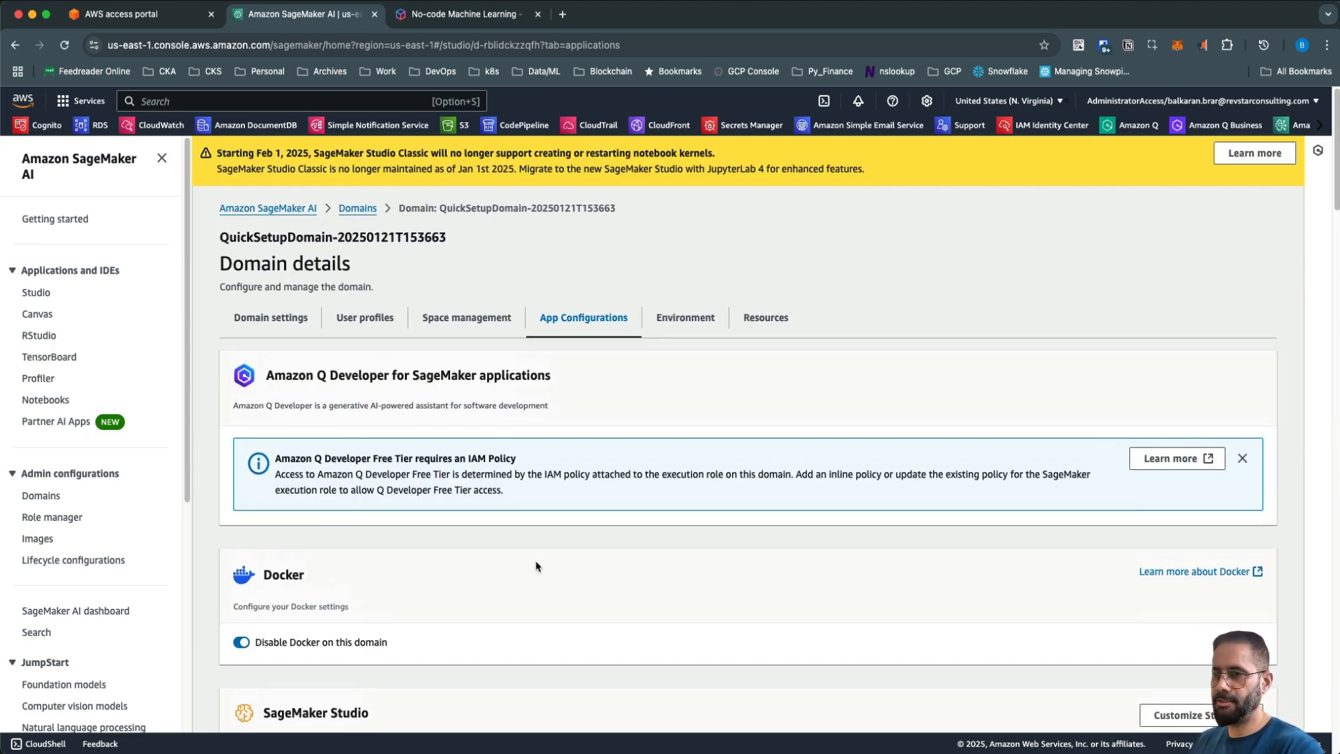
Examine the domain's environment settings for custom images, lifecycle configurations and suggested code repositories.
{"action": "left_click", "coordinate": [687, 326]}
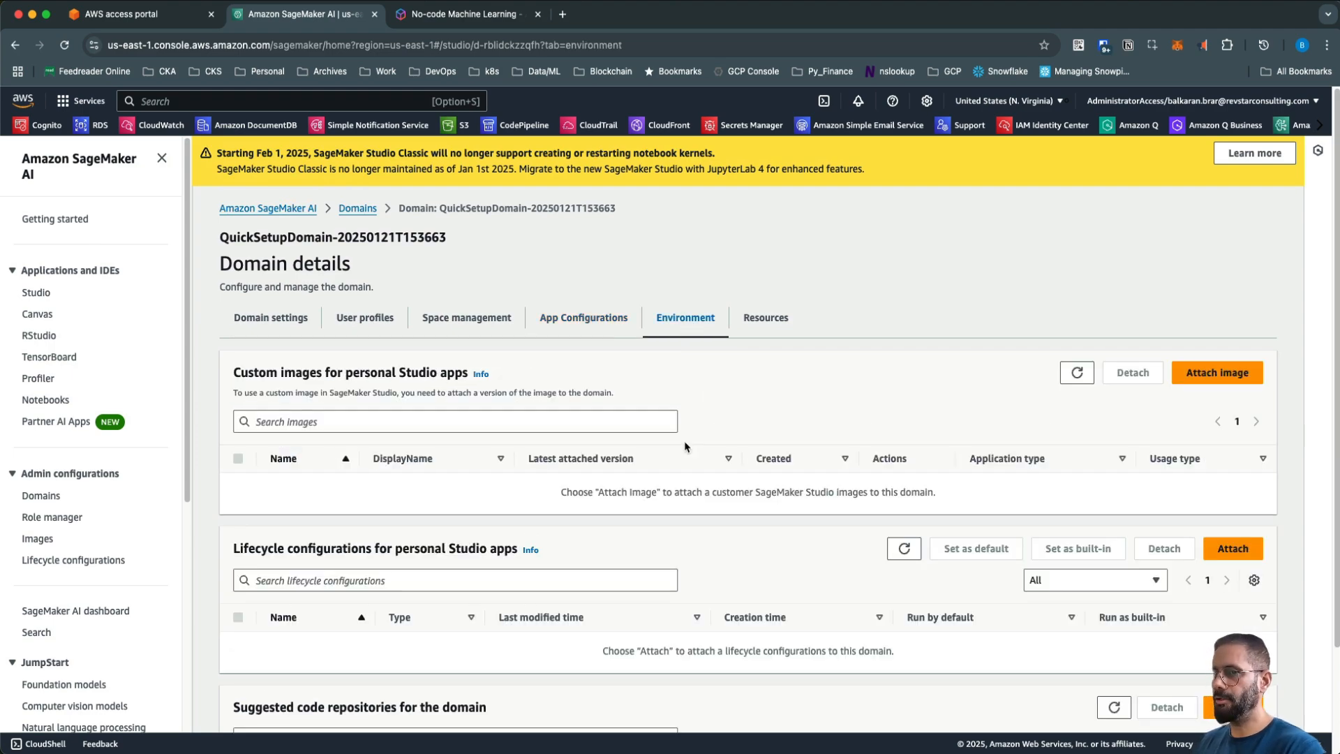
{"action": "scroll", "coordinate": [349, 489], "scroll_direction": "down", "scroll_amount": 2}
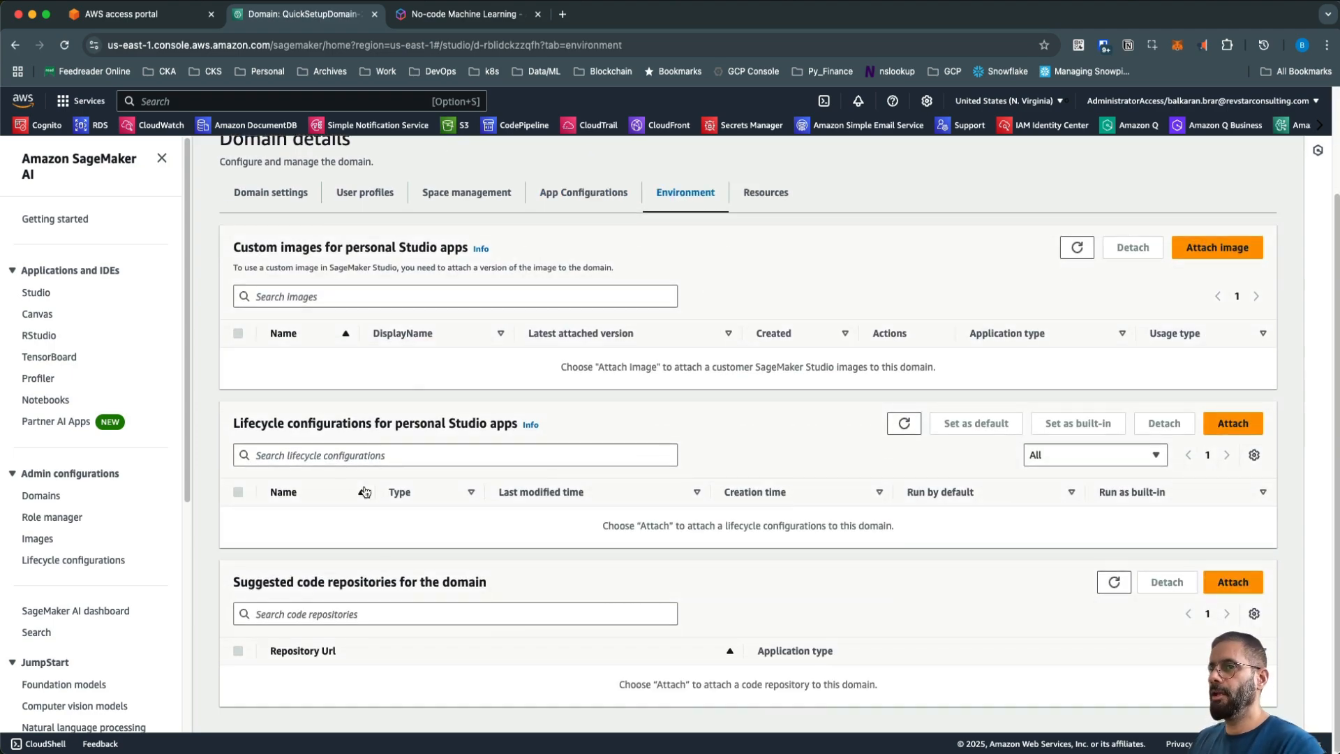
{"action": "scroll", "coordinate": [348, 499], "scroll_direction": "up", "scroll_amount": 1}
{"action": "left_click_drag", "start_coordinate": [266, 324], "coordinate": [383, 323]}
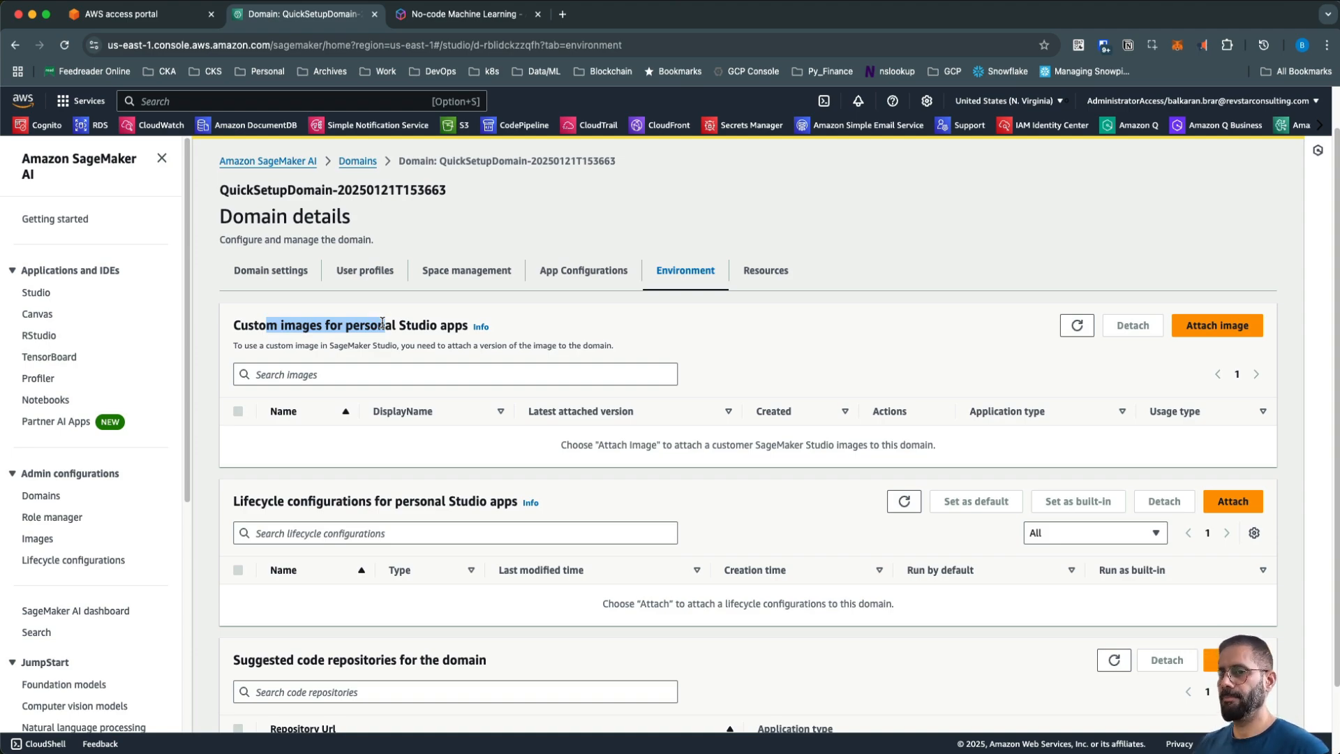
{"action": "scroll", "coordinate": [387, 328], "scroll_direction": "down", "scroll_amount": 2}
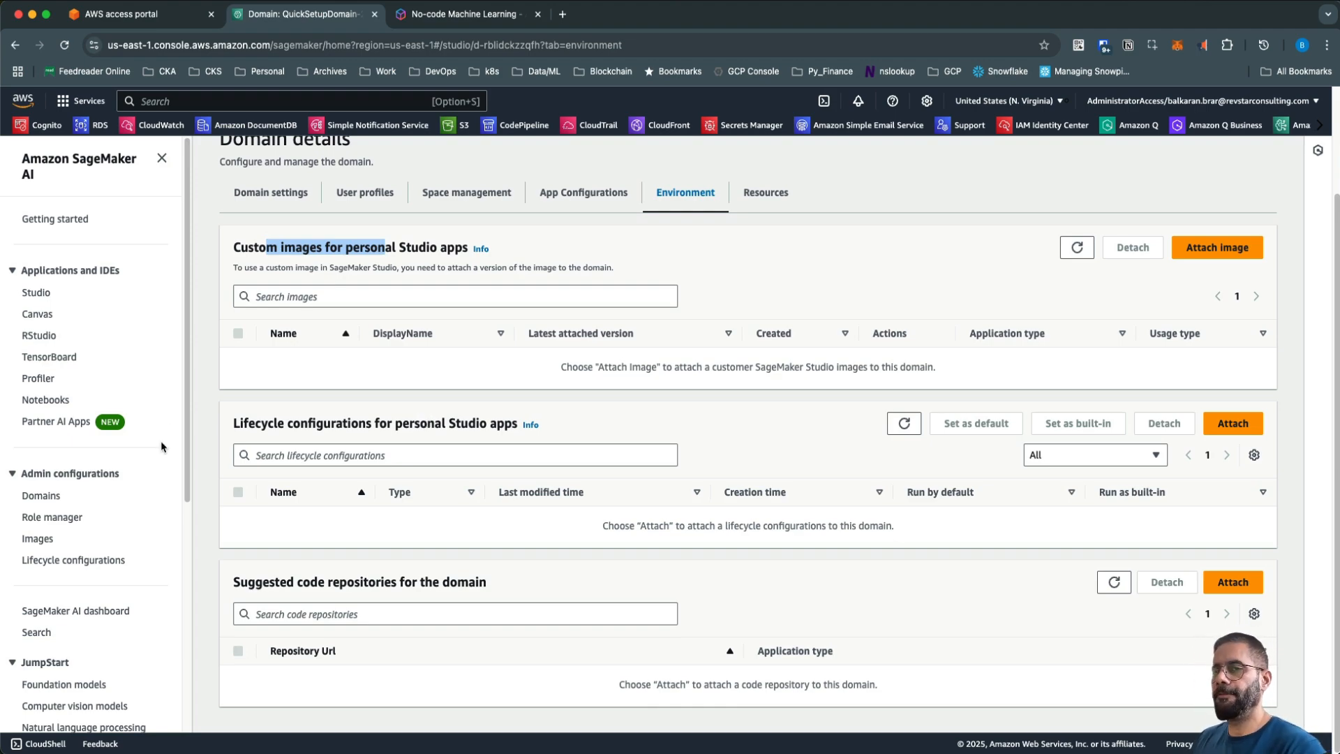
{"action": "left_click", "coordinate": [214, 432]}
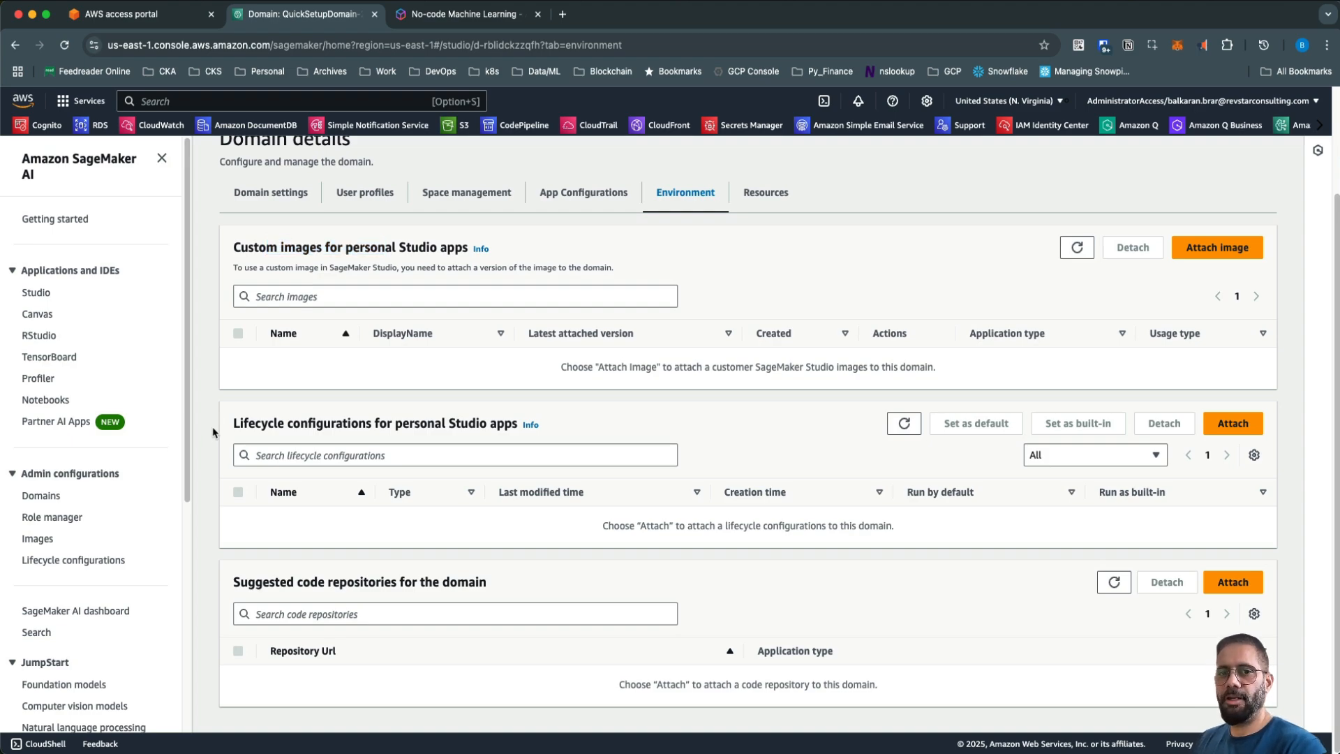
Launch SageMaker Canvas with the domain QuickSetupDomain-20250121T153663 and the user profile default-20250121T153663.
{"action": "left_click", "coordinate": [39, 322]}
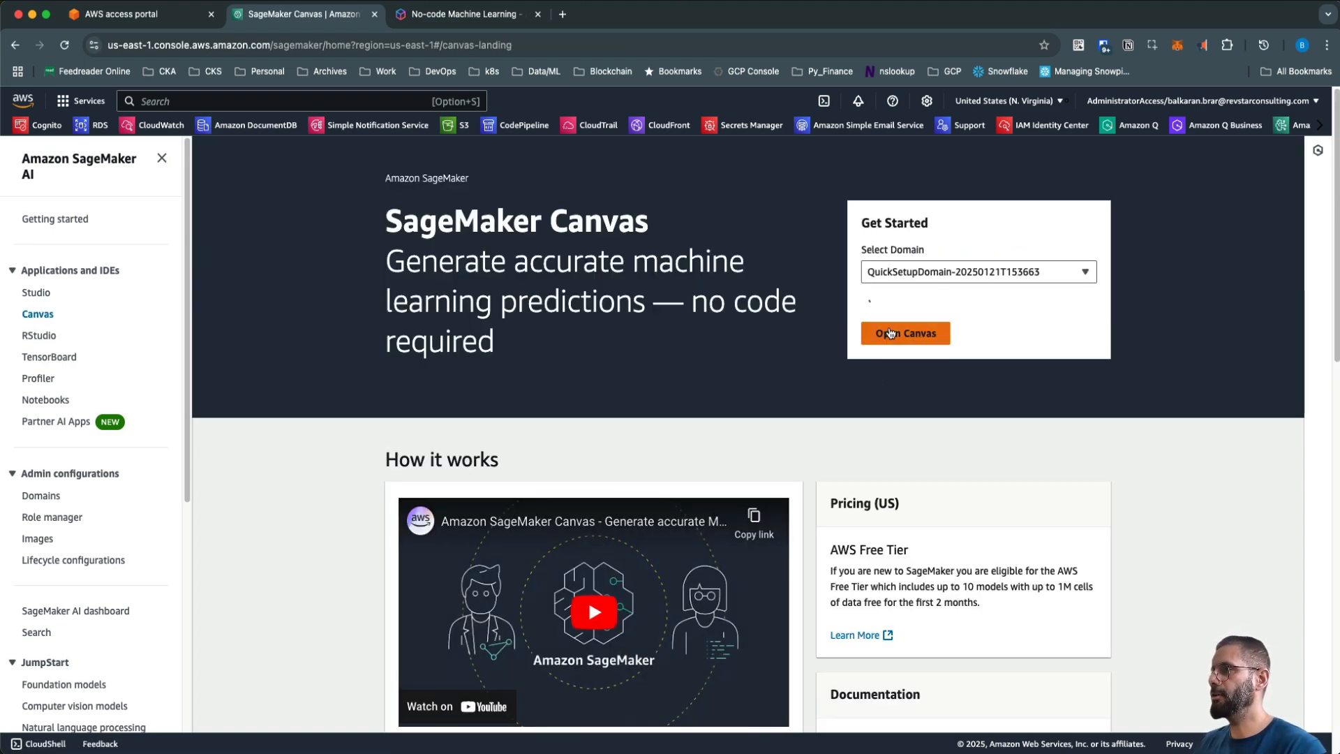
{"action": "left_click", "coordinate": [936, 276]}
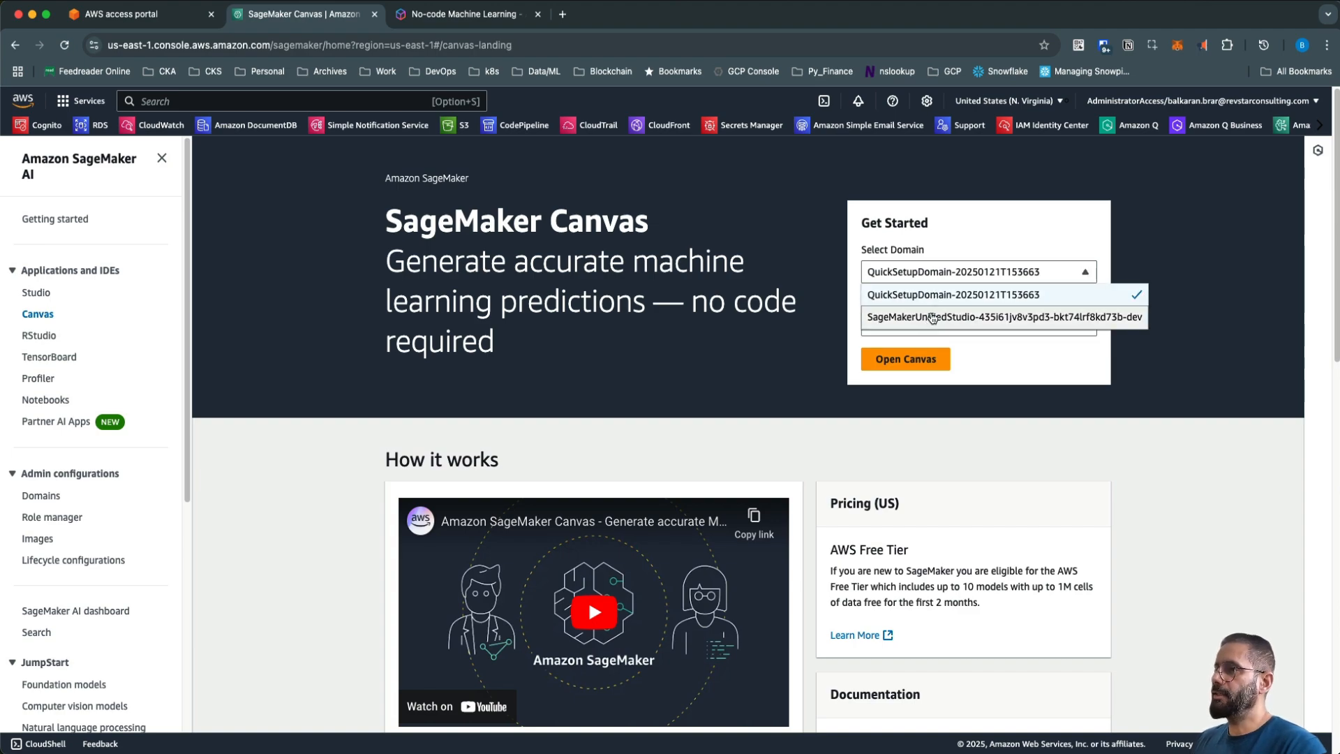
{"action": "left_click", "coordinate": [952, 250]}
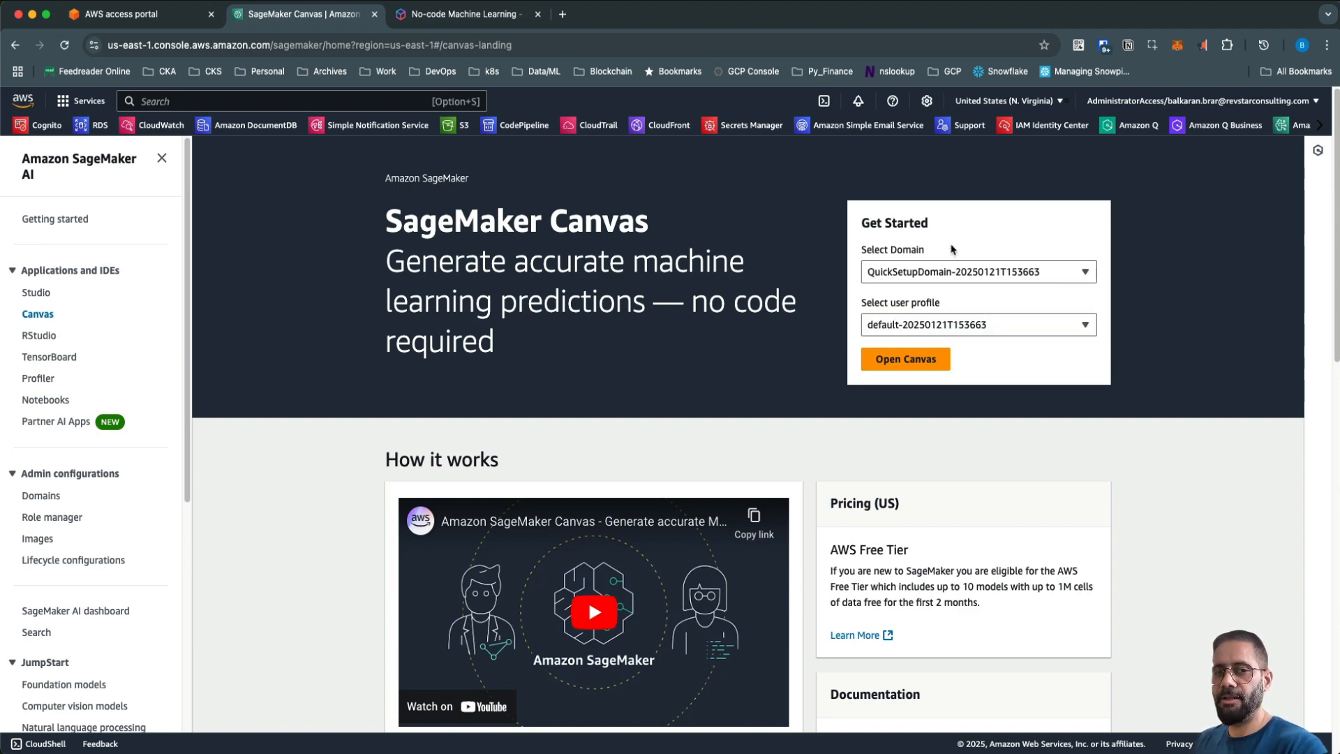
{"action": "left_click", "coordinate": [951, 277]}
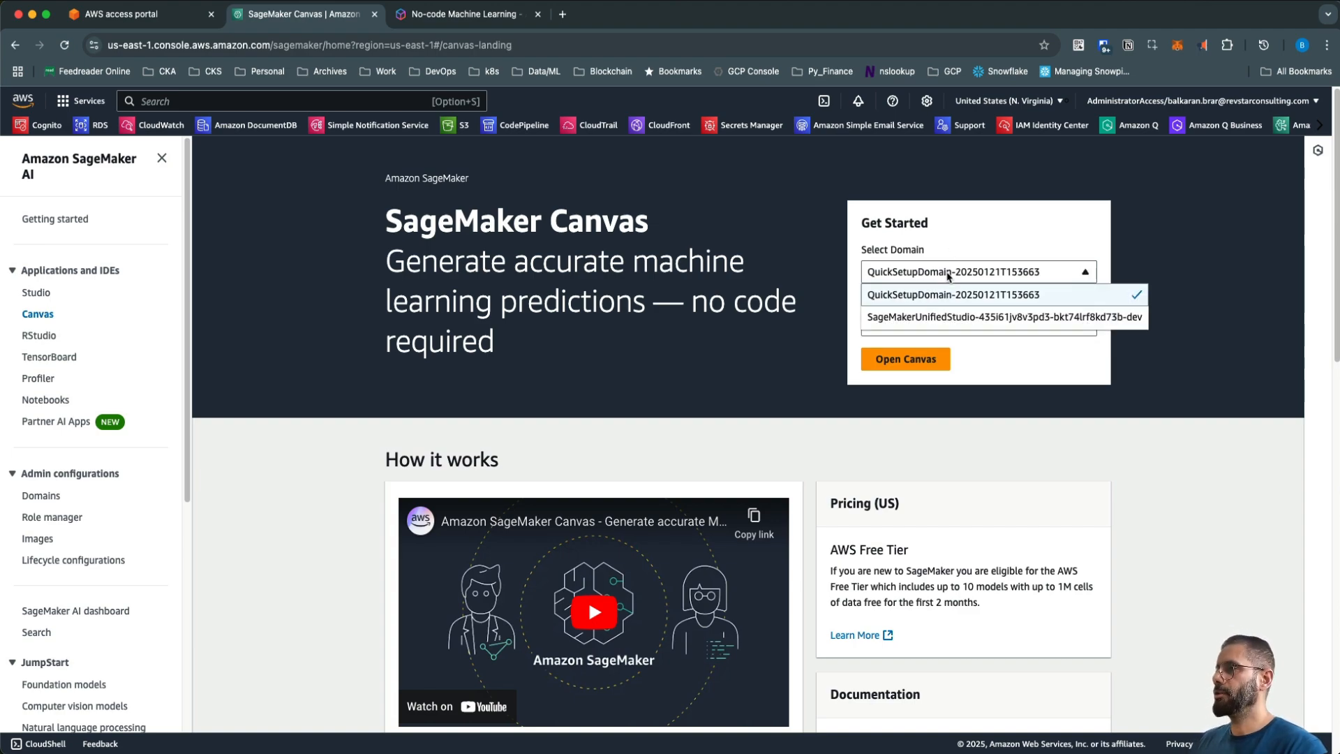
{"action": "left_click", "coordinate": [920, 298]}
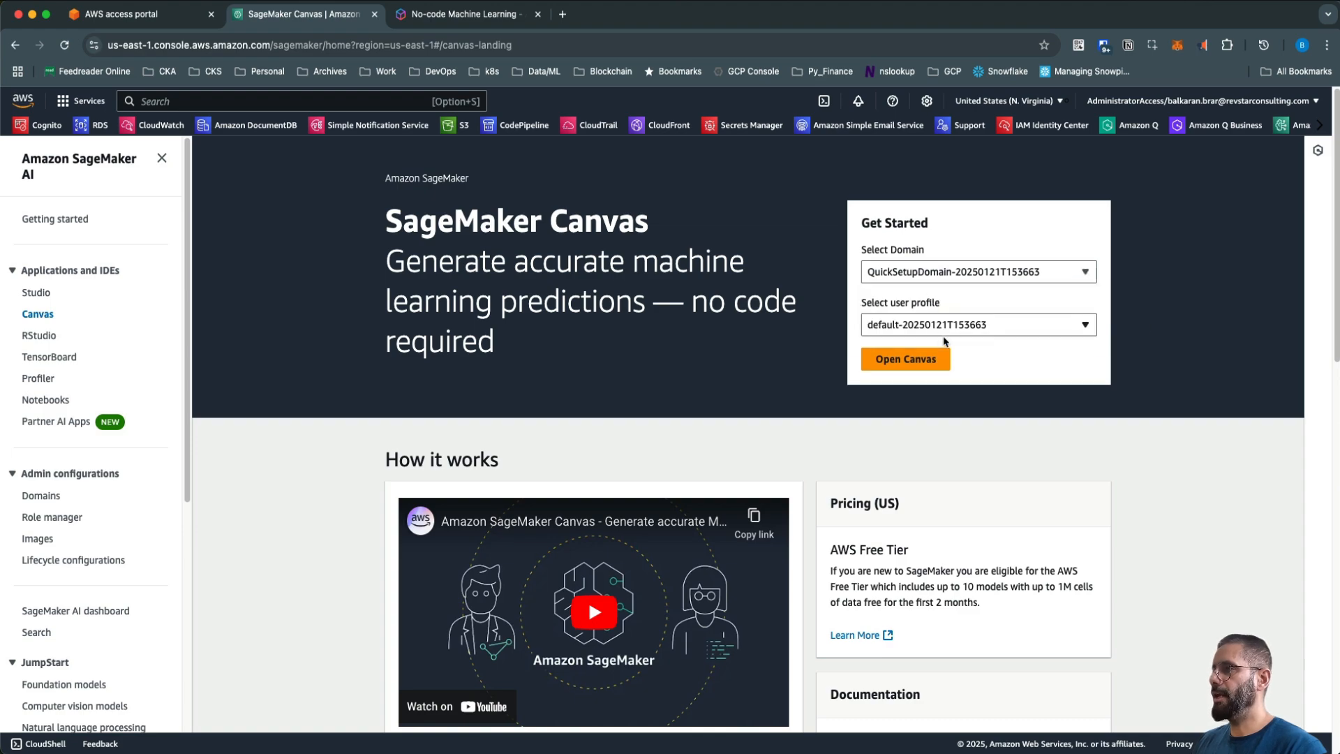
{"action": "left_click", "coordinate": [946, 326]}
{"action": "left_click", "coordinate": [947, 326]}
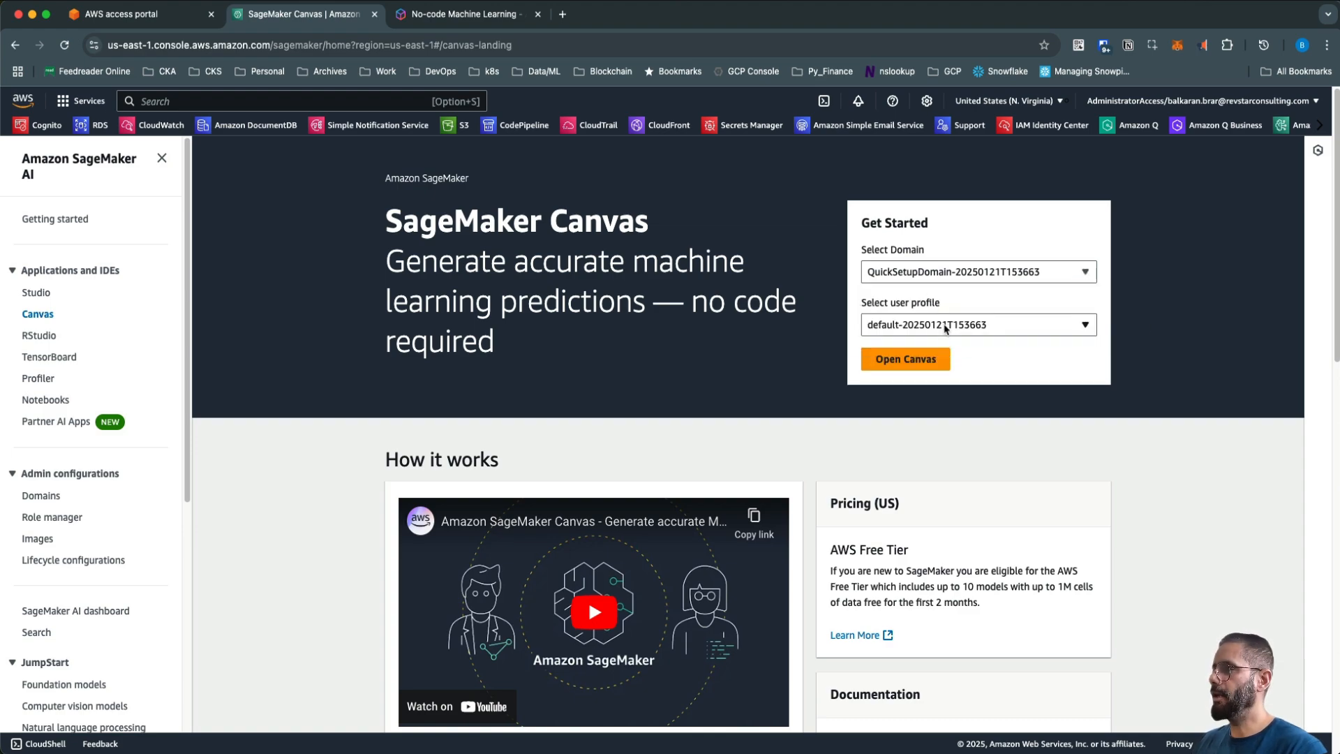
{"action": "left_click", "coordinate": [931, 360]}
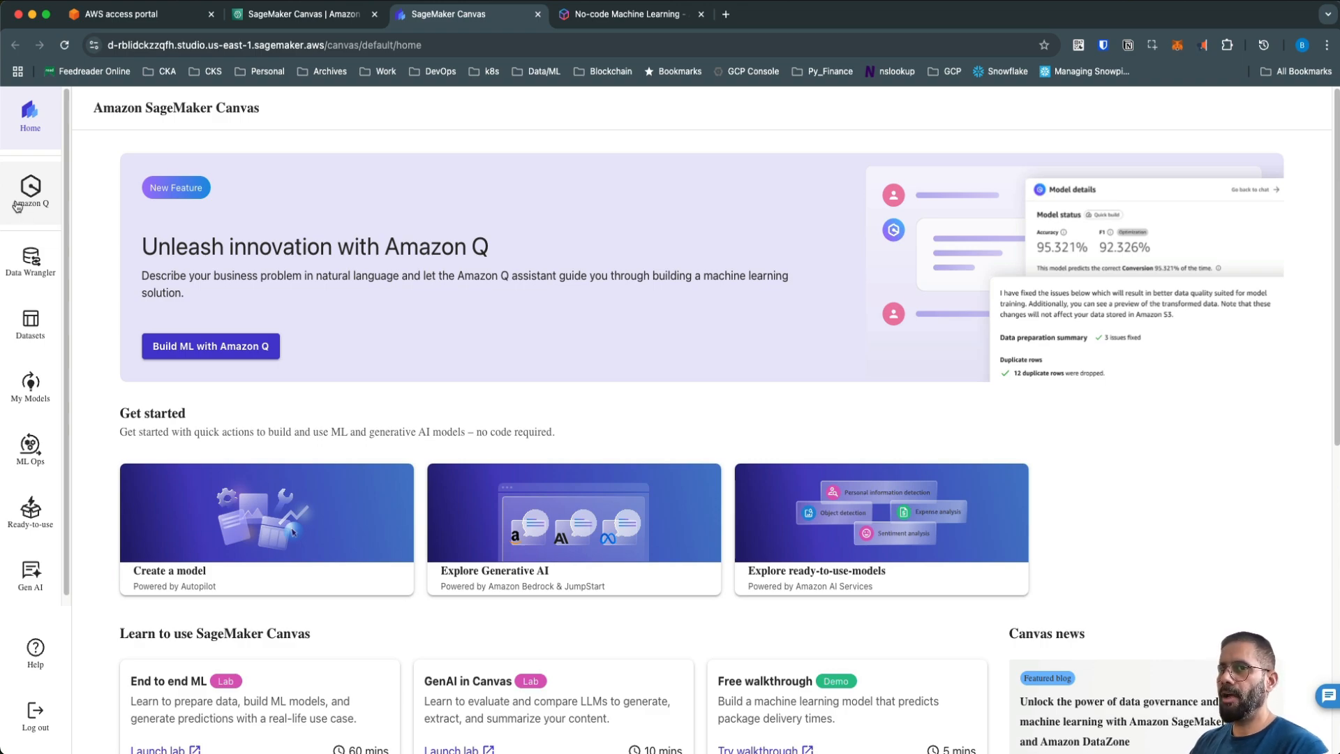
Look through the Data Wrangler, Datasets, My Models and ML Ops sections of Canvas.
{"action": "left_click", "coordinate": [36, 274]}
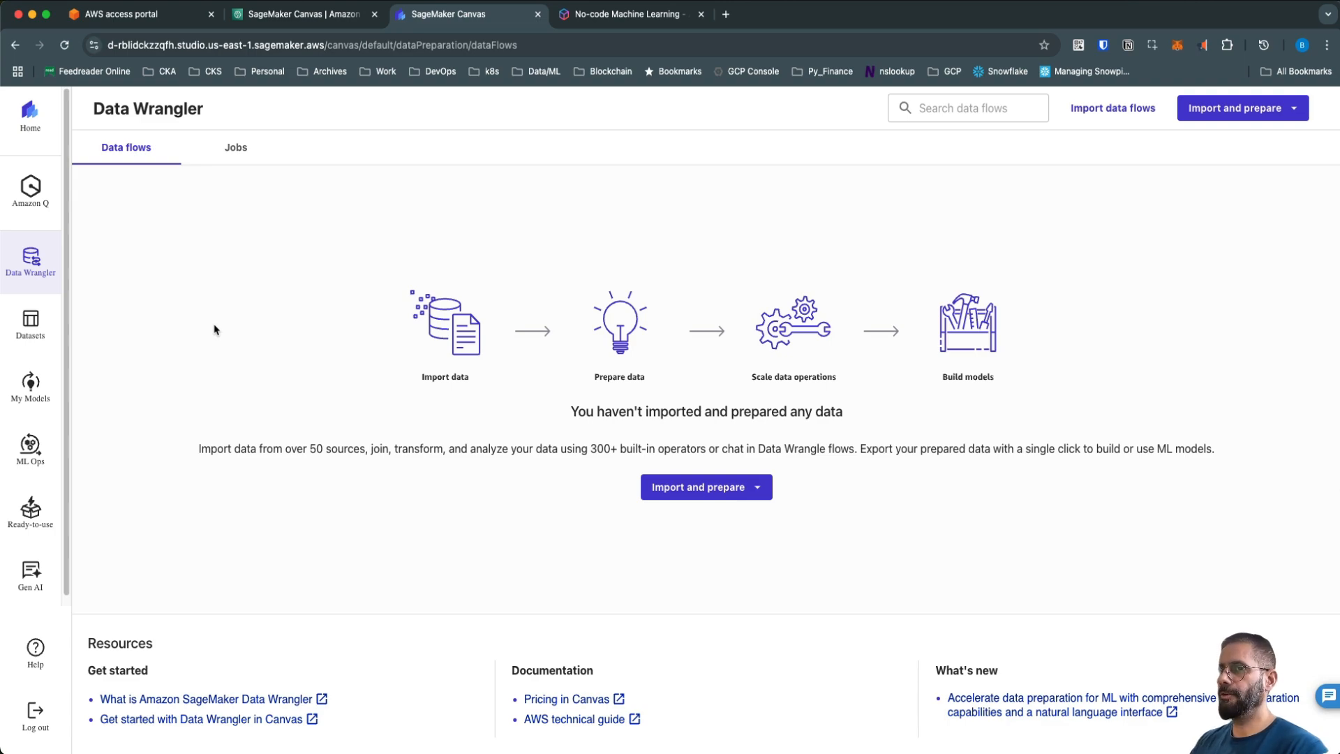
{"action": "left_click", "coordinate": [41, 328]}
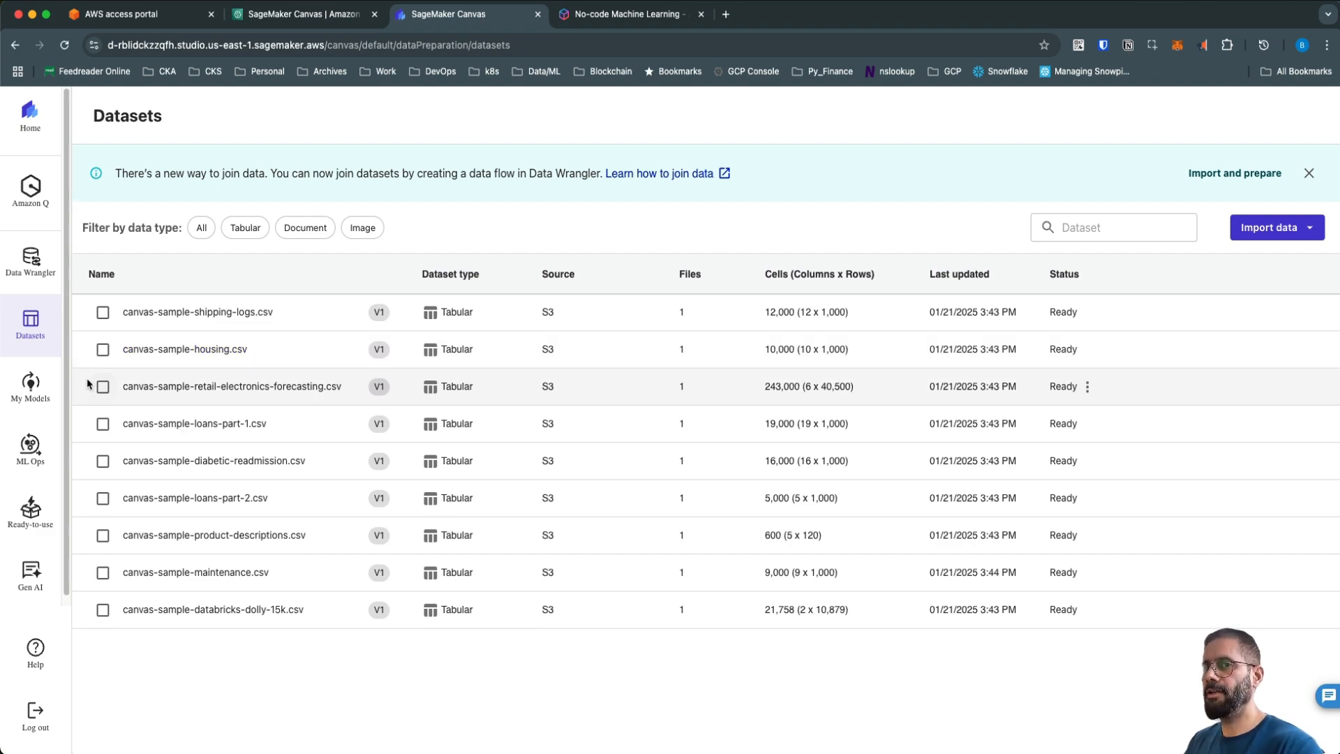
{"action": "left_click", "coordinate": [30, 384]}
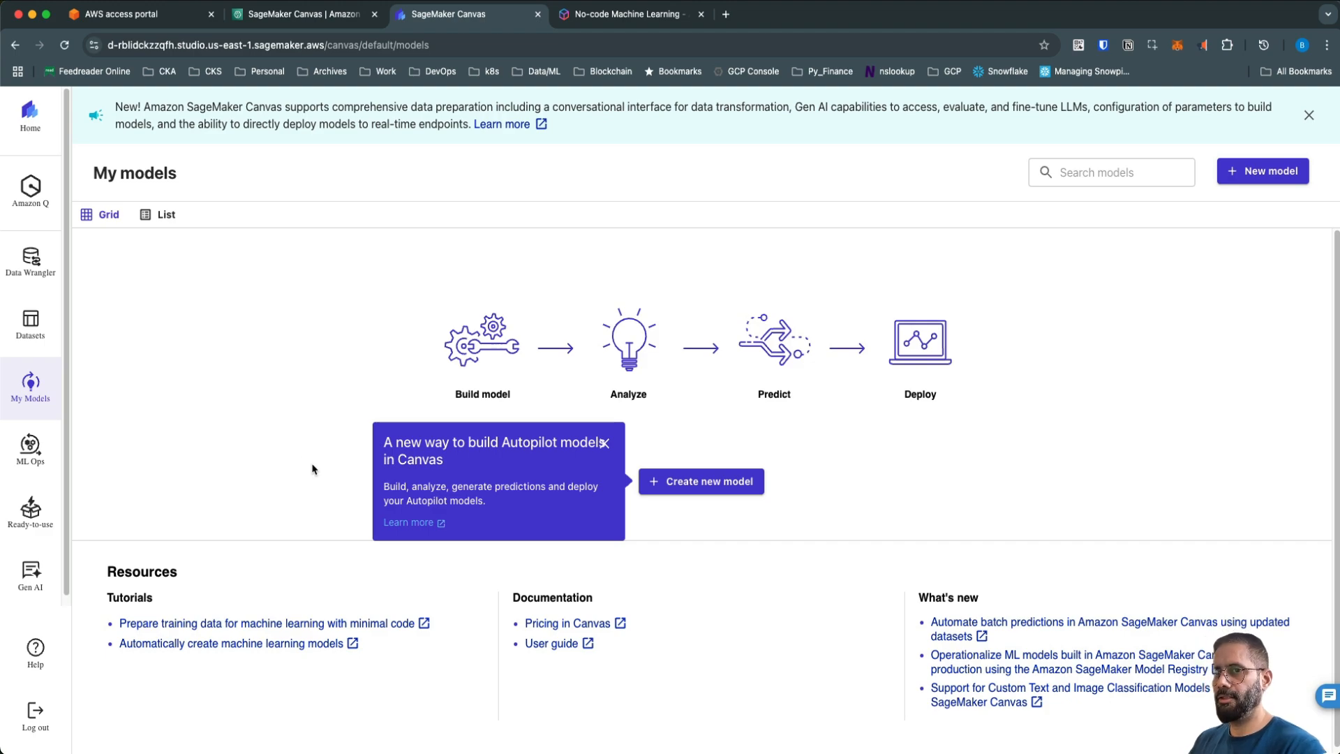
{"action": "left_click", "coordinate": [32, 454]}
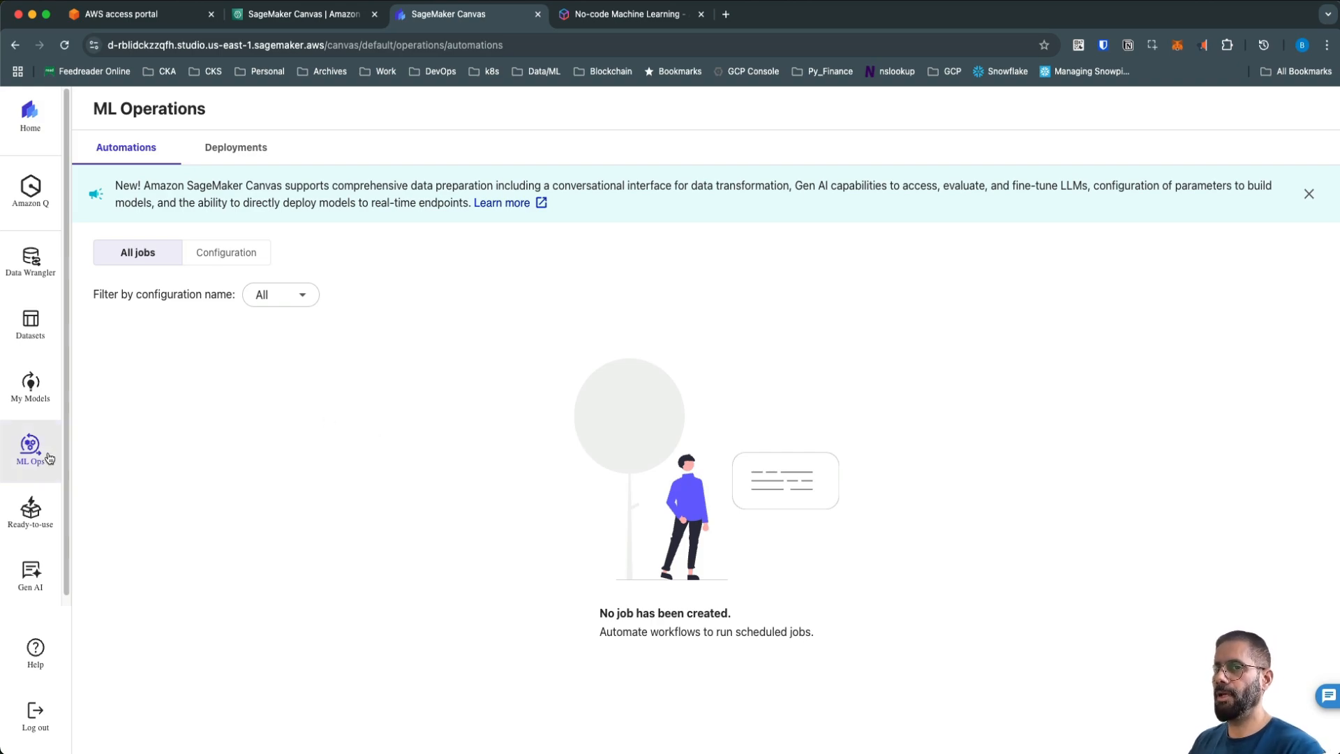
Examine the Generative AI options in Canvas, including access to foundation models powered by Amazon Bedrock and SageMaker JumpStart.
{"action": "scroll", "coordinate": [50, 458], "scroll_direction": "down", "scroll_amount": 1}
{"action": "left_click", "coordinate": [35, 578]}
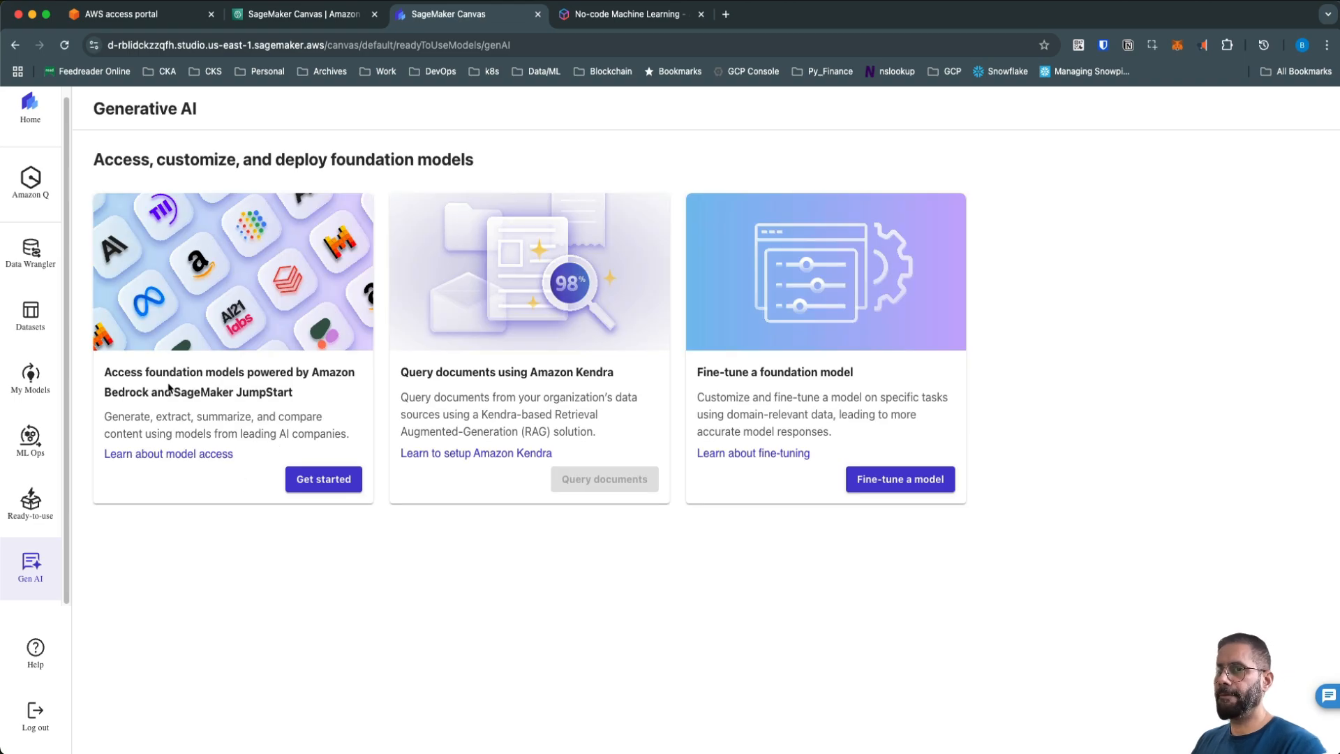
{"action": "left_click_drag", "start_coordinate": [149, 375], "coordinate": [254, 377]}
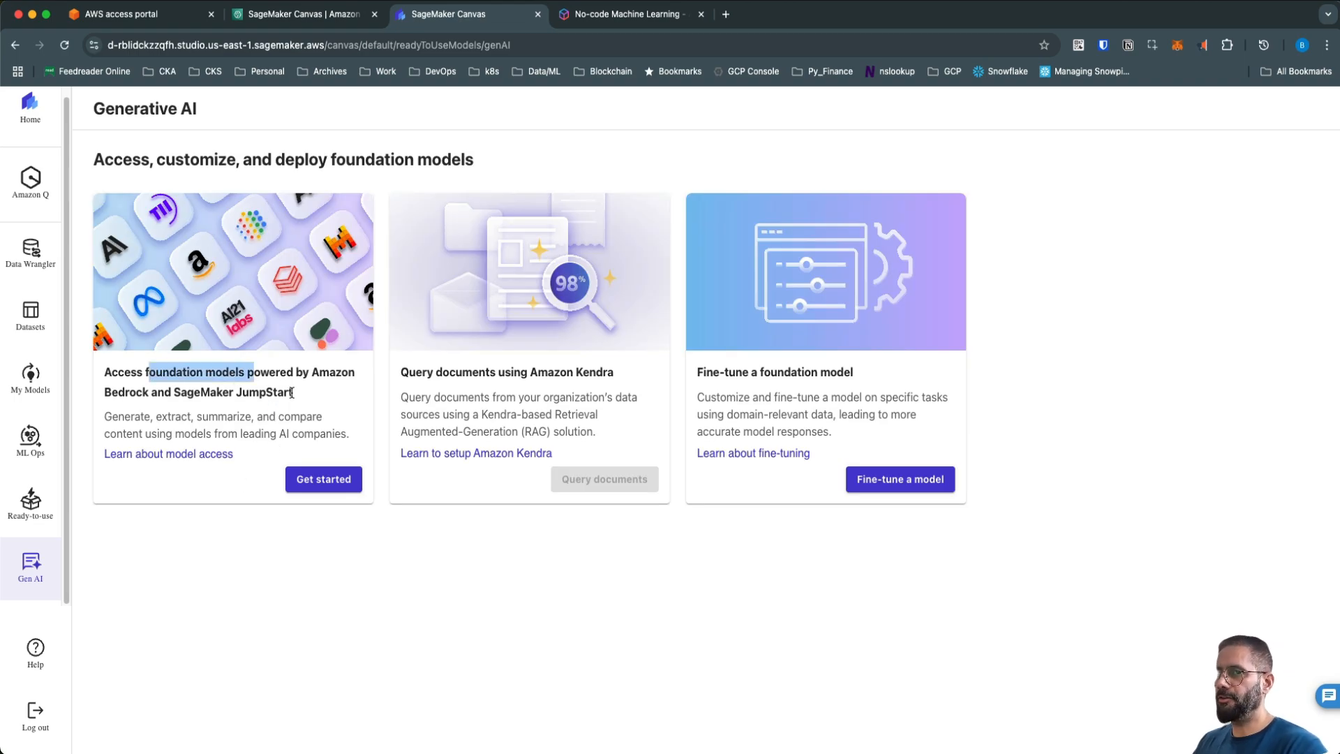
{"action": "left_click", "coordinate": [171, 393]}
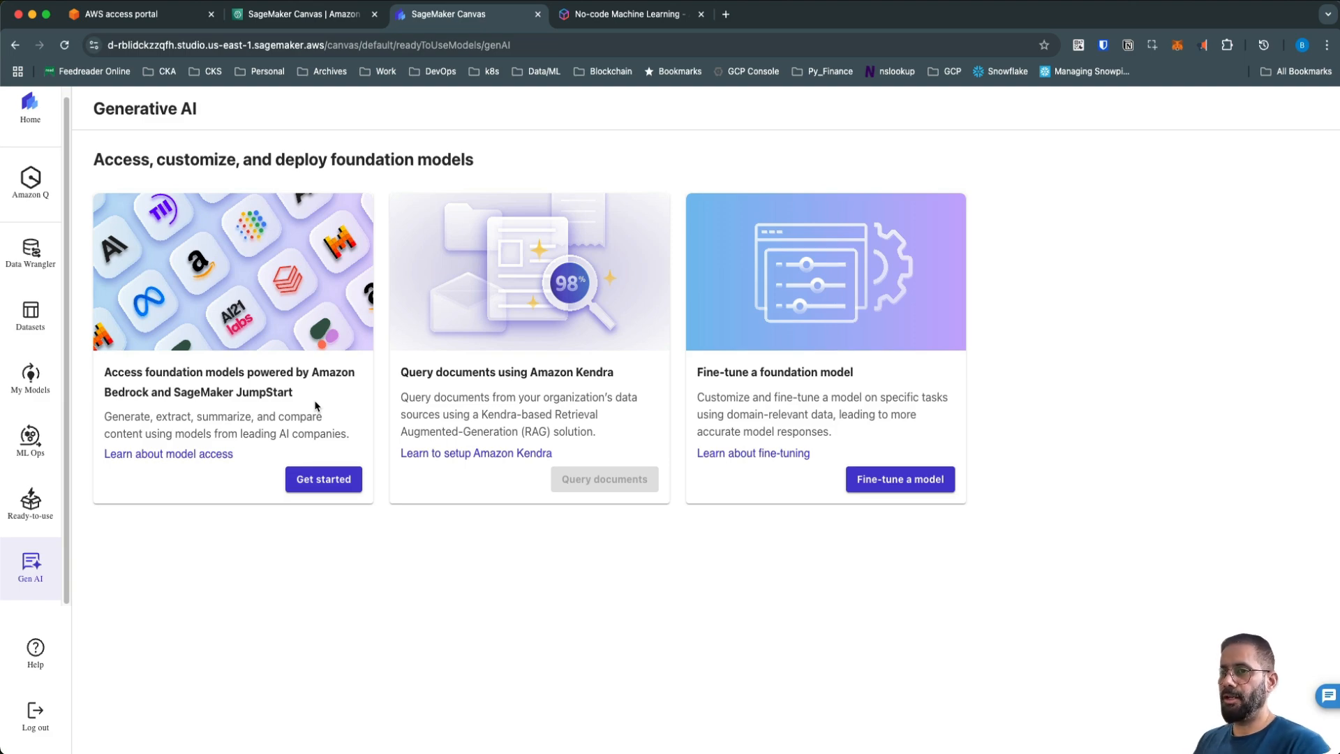
Start importing and preparing a tabular dataset in Data Wrangler.
{"action": "left_click", "coordinate": [30, 251]}
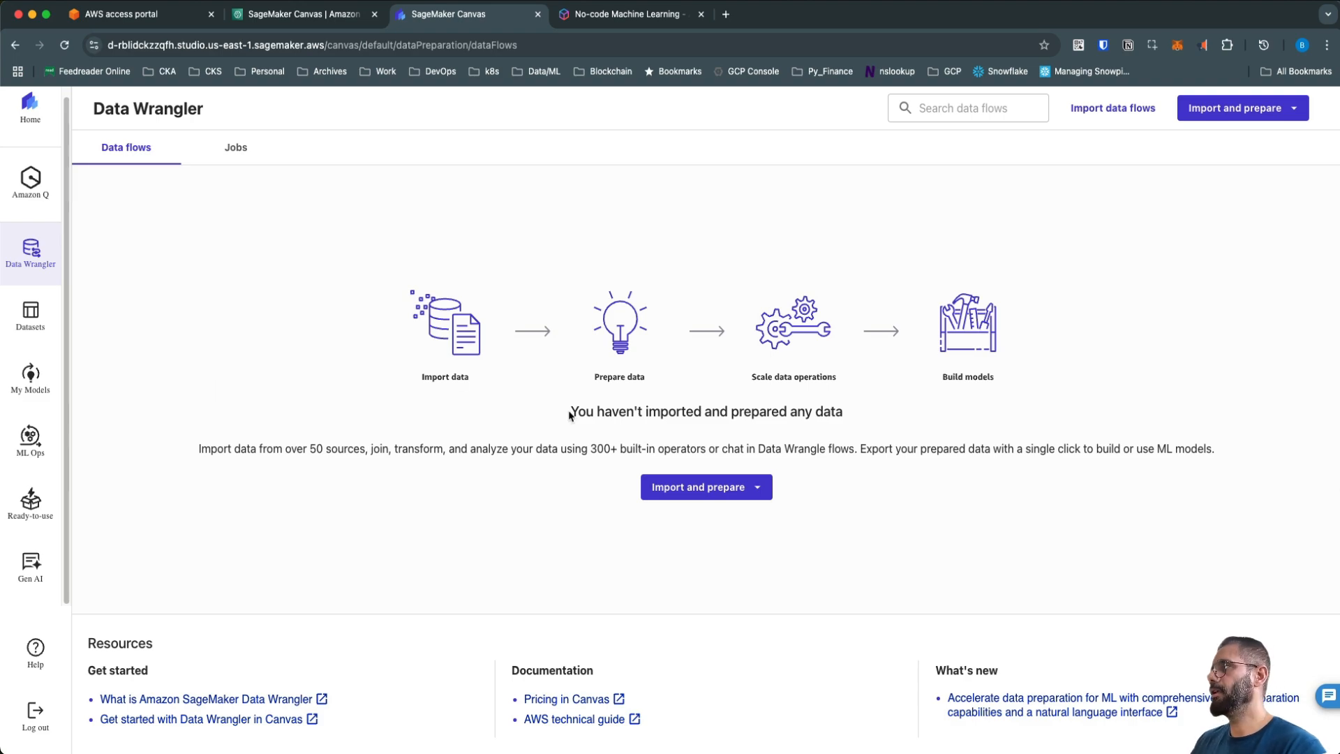
{"action": "left_click", "coordinate": [1279, 112]}
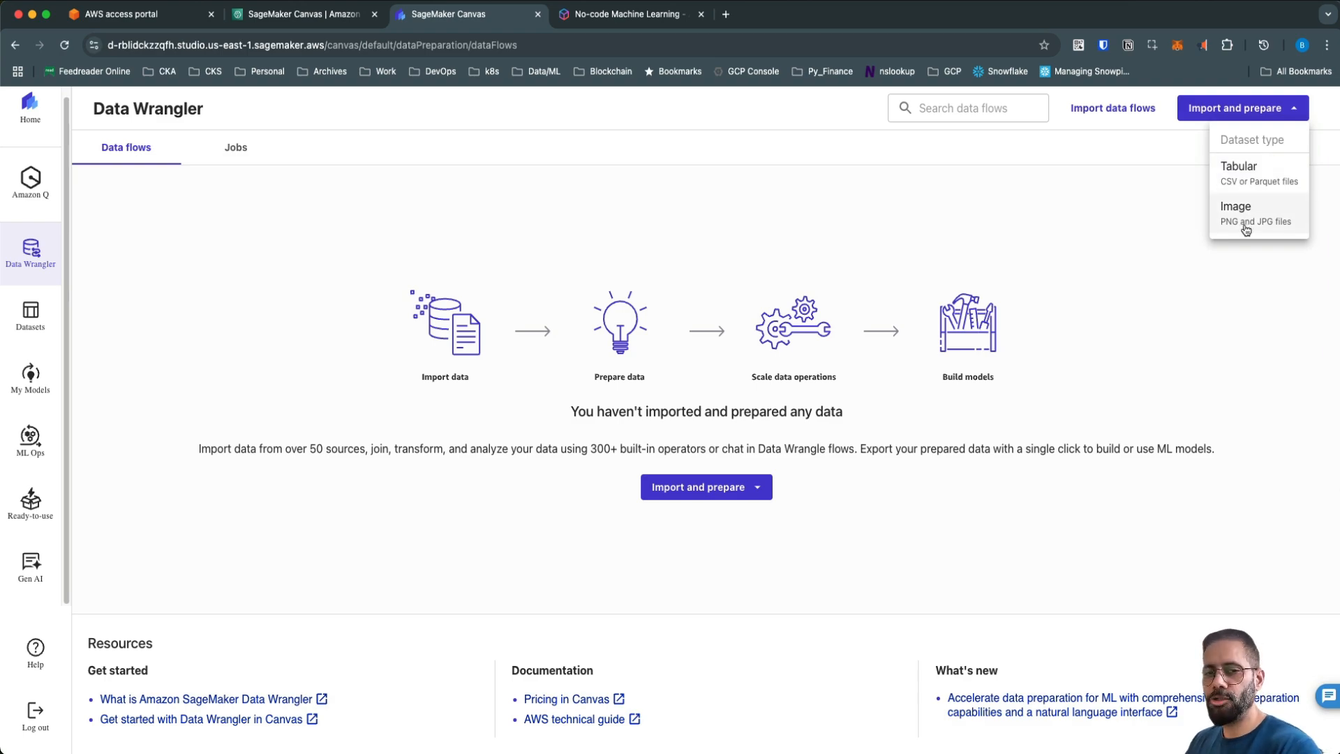
{"action": "left_click", "coordinate": [1258, 174]}
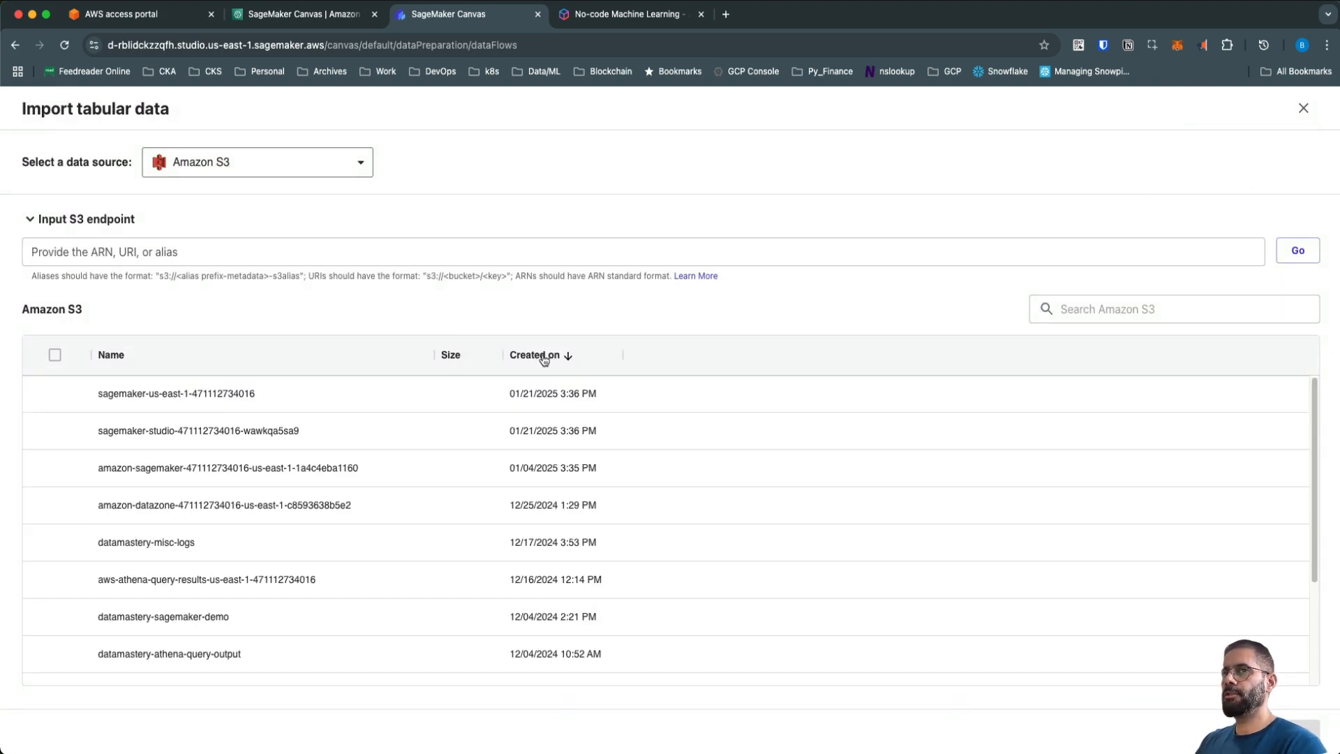
Examine the data sources offered for the tabular import, including databases and third-party services.
{"action": "left_click", "coordinate": [302, 171]}
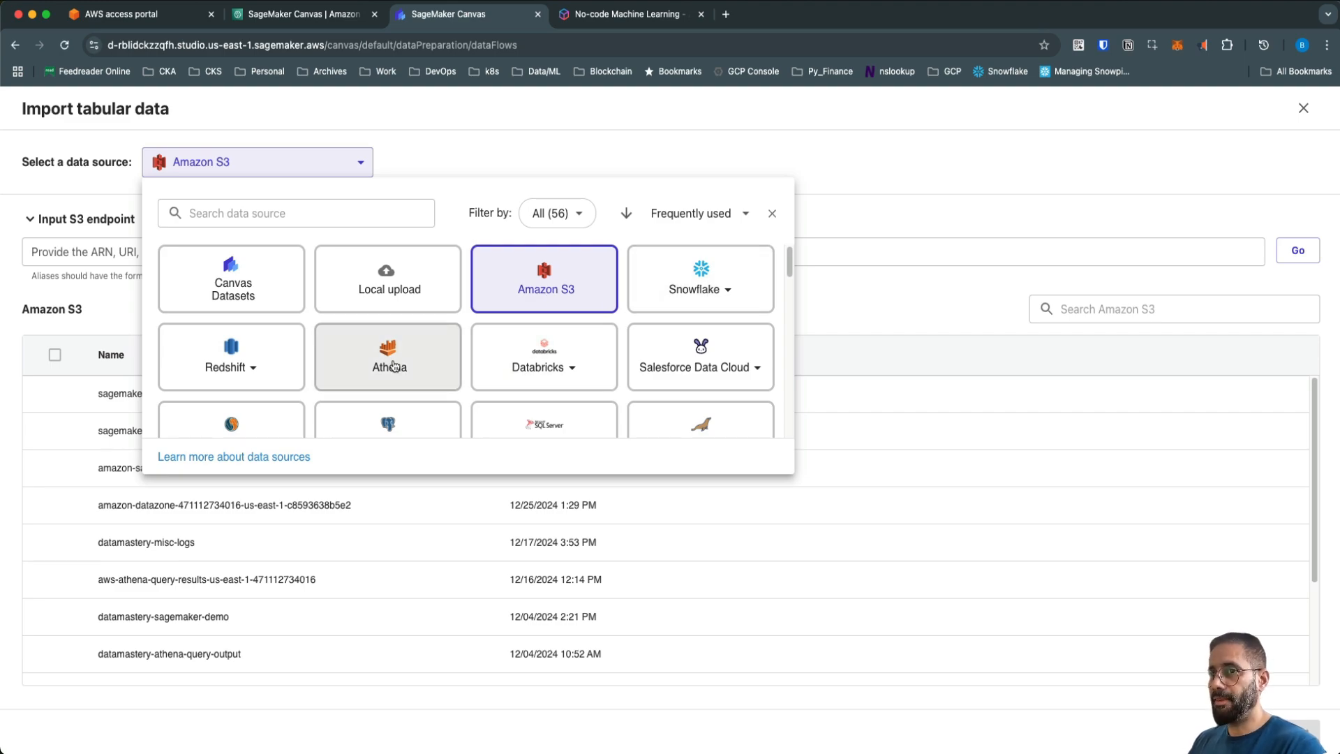
{"action": "scroll", "coordinate": [523, 386], "scroll_direction": "down", "scroll_amount": 3}
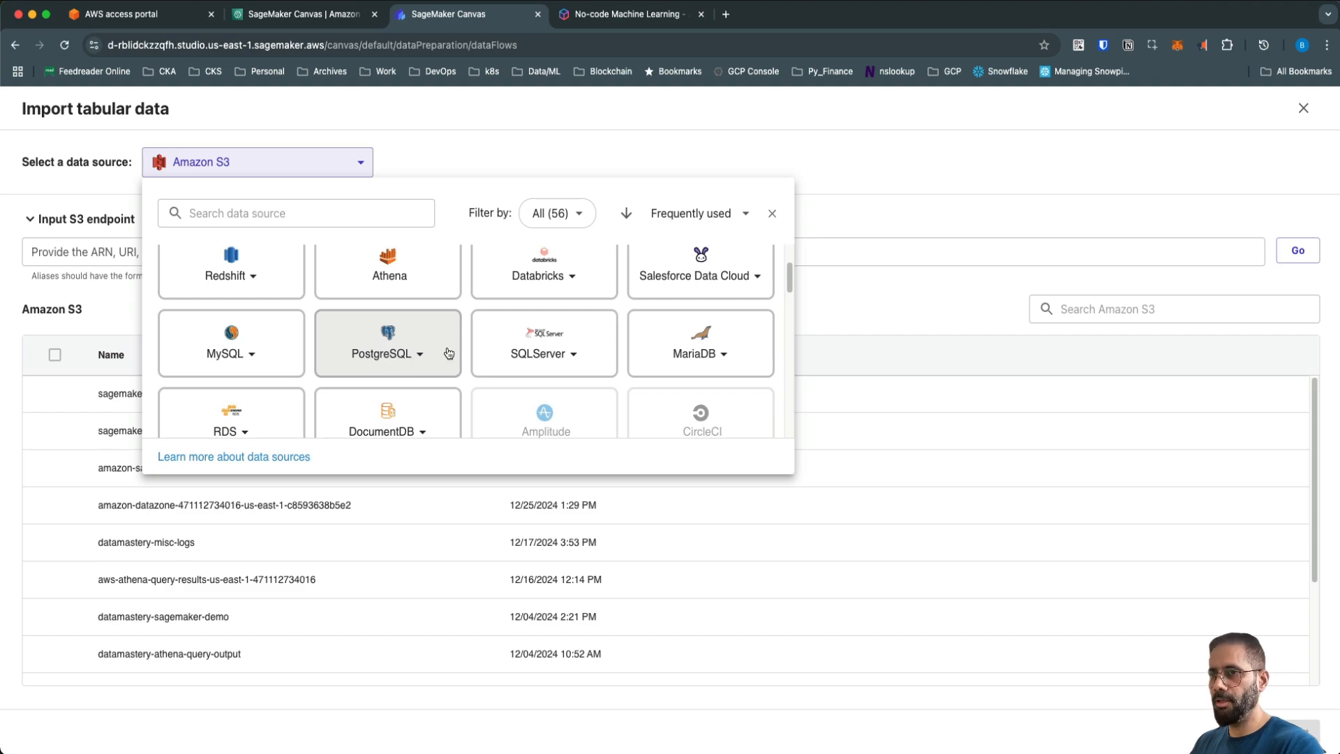
{"action": "scroll", "coordinate": [419, 353], "scroll_direction": "down", "scroll_amount": 3}
{"action": "scroll", "coordinate": [502, 328], "scroll_direction": "up", "scroll_amount": 3}
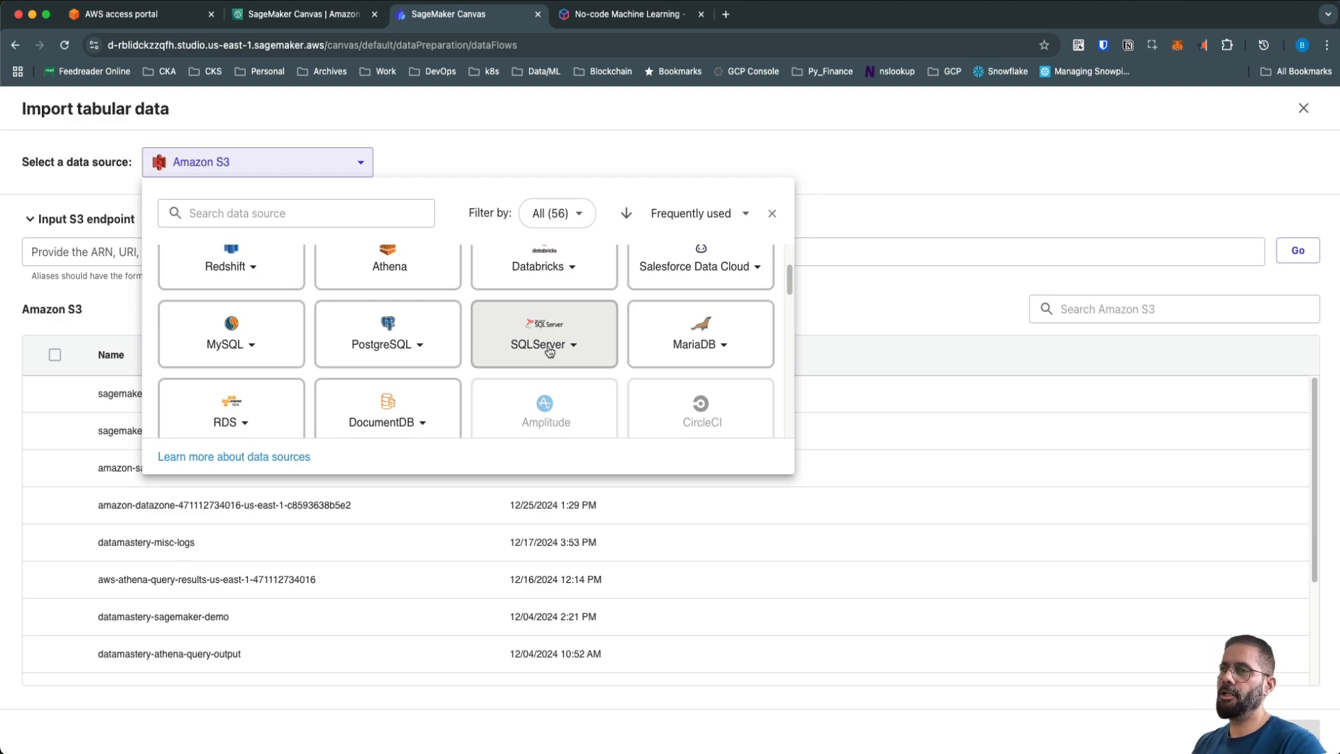
{"action": "scroll", "coordinate": [584, 332], "scroll_direction": "down", "scroll_amount": 1}
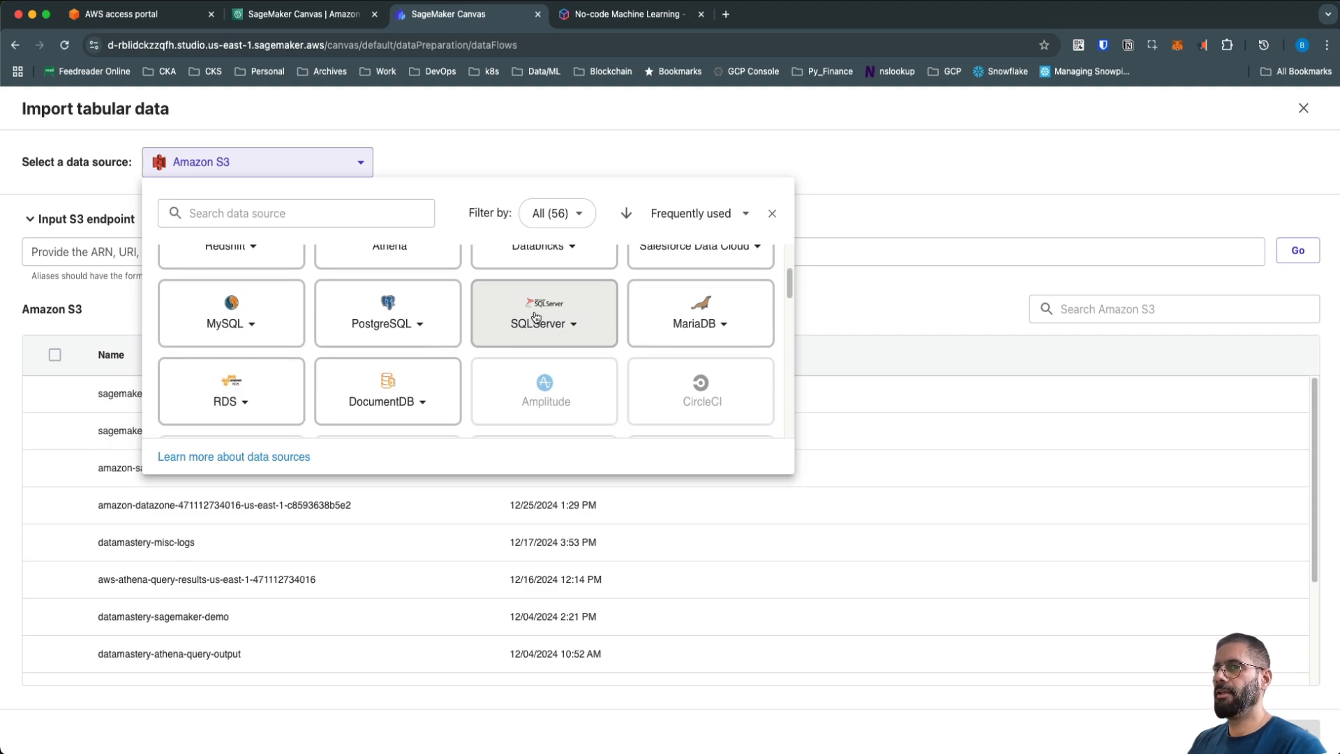
{"action": "scroll", "coordinate": [258, 399], "scroll_direction": "down", "scroll_amount": 3}
{"action": "scroll", "coordinate": [250, 401], "scroll_direction": "down", "scroll_amount": 1}
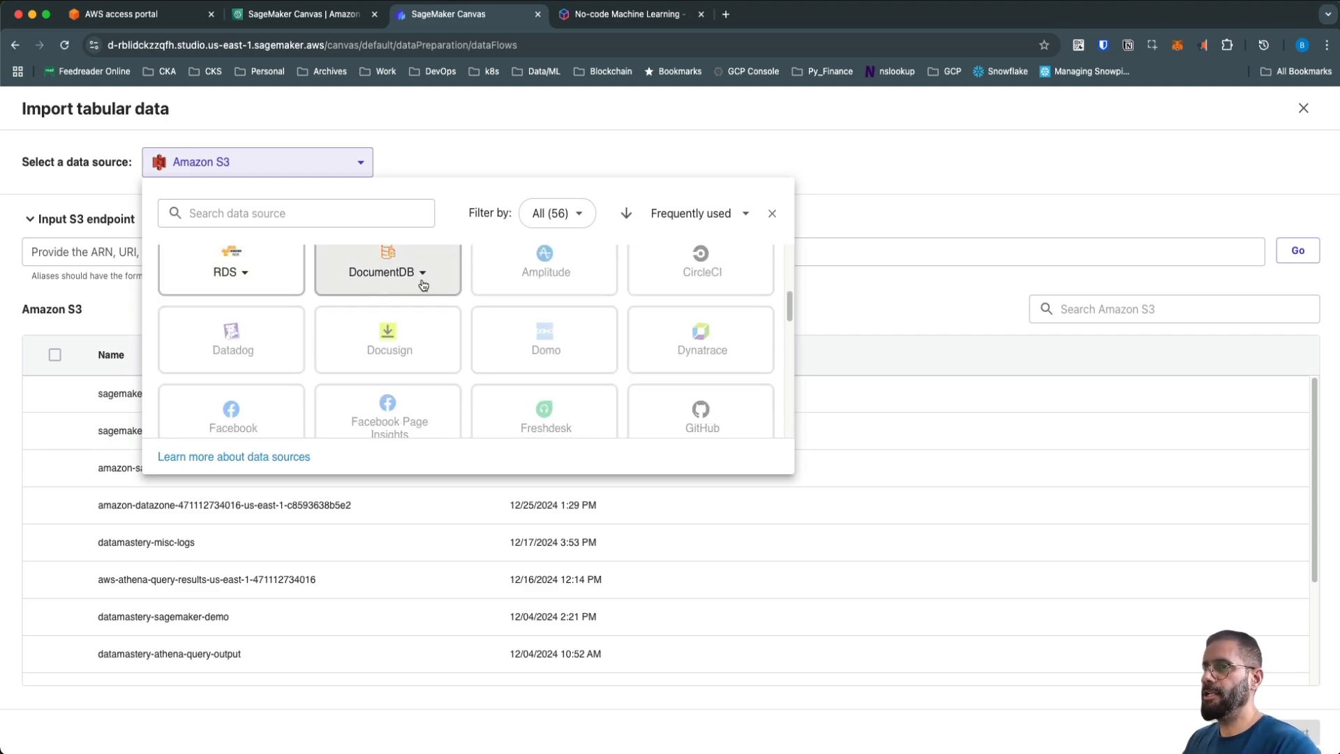
{"action": "scroll", "coordinate": [412, 368], "scroll_direction": "up", "scroll_amount": 1}
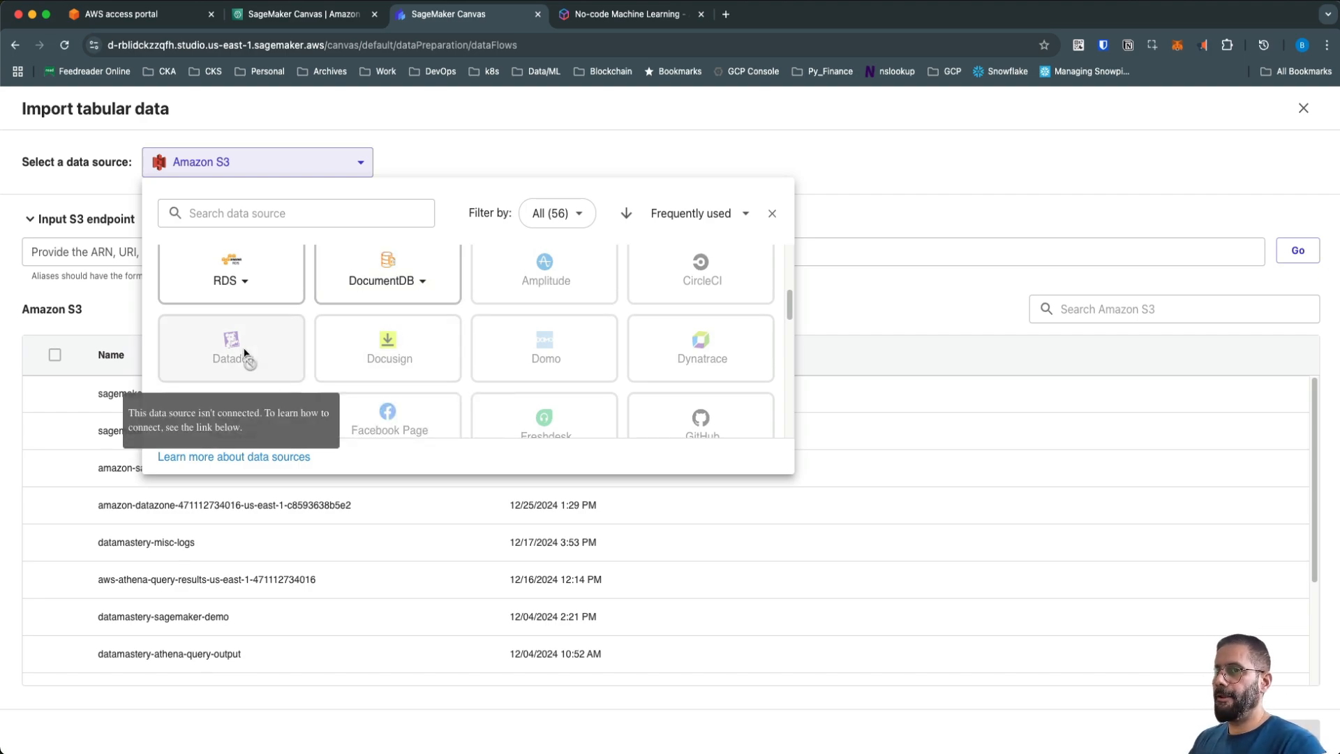
Choose Canvas Datasets as the data source for the tabular import and select the canvas-sample-housing.csv dataset.
{"action": "scroll", "coordinate": [368, 352], "scroll_direction": "down", "scroll_amount": 3}
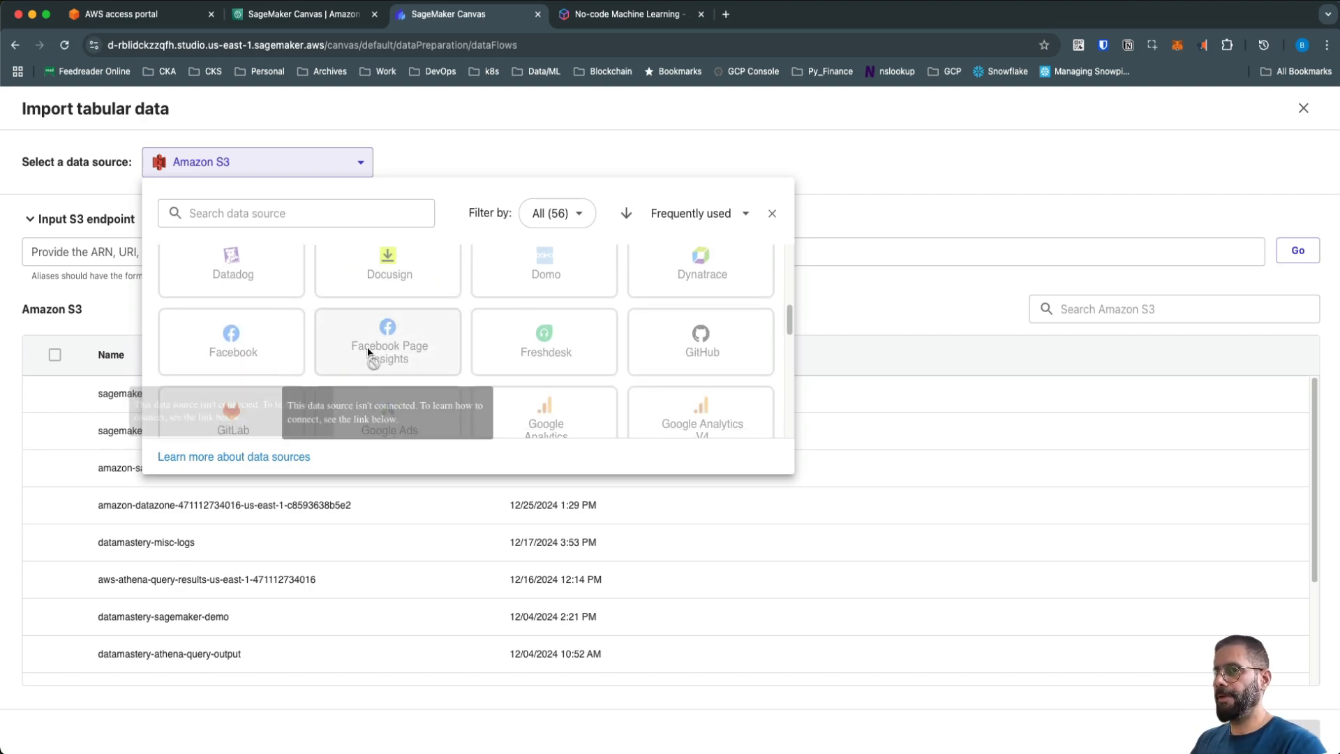
{"action": "scroll", "coordinate": [368, 351], "scroll_direction": "down", "scroll_amount": 3}
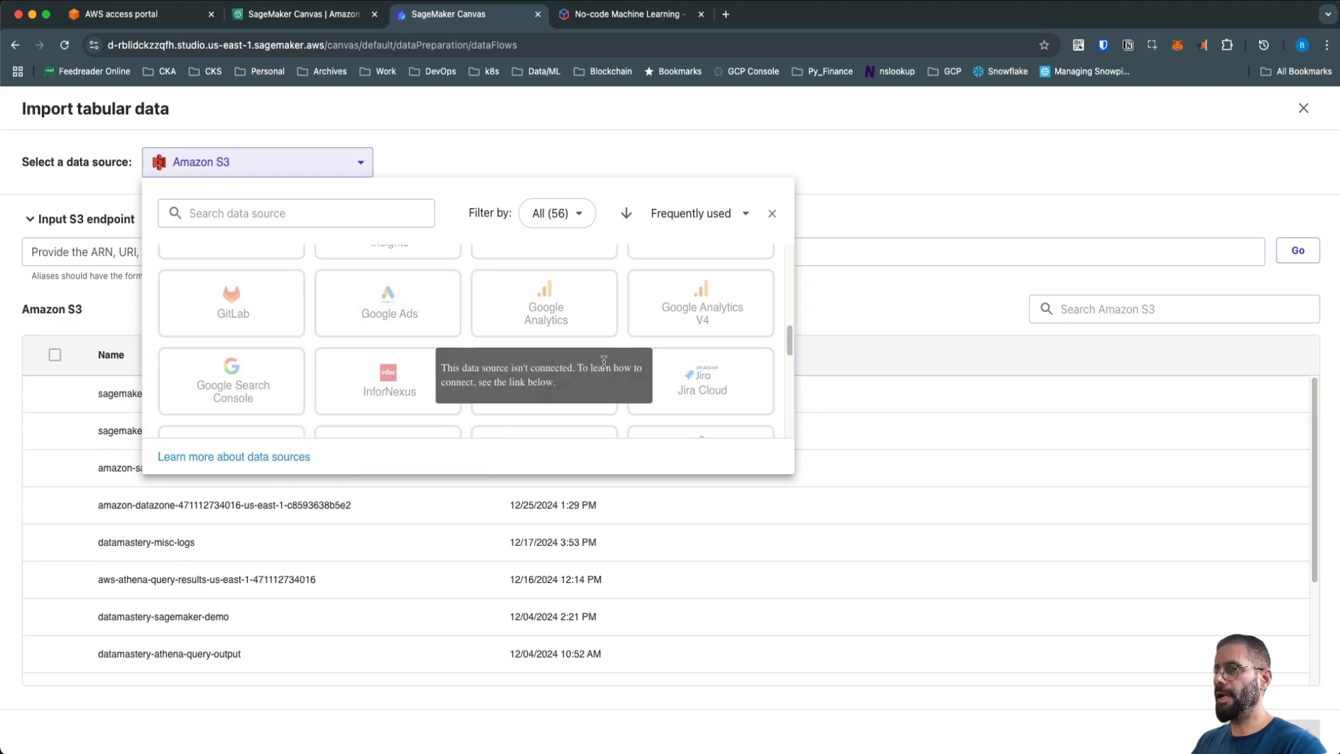
{"action": "scroll", "coordinate": [754, 371], "scroll_direction": "down", "scroll_amount": 10}
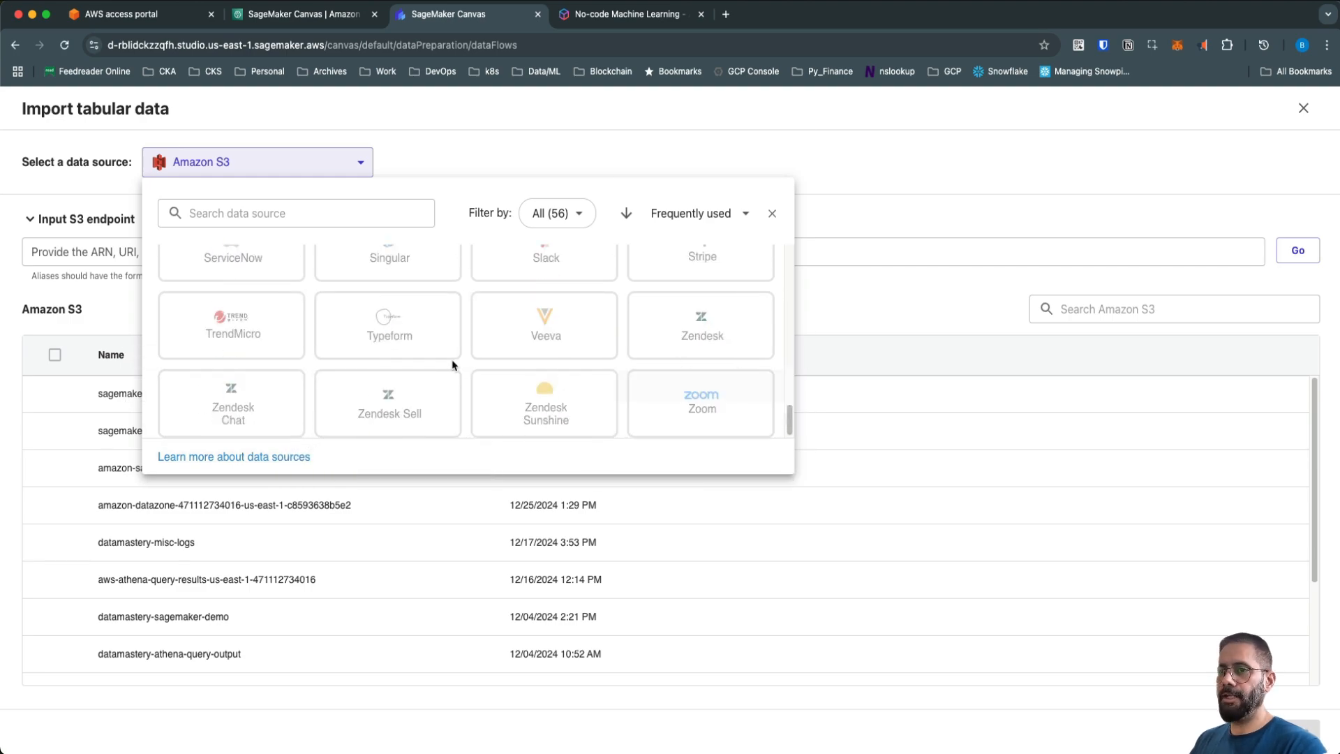
{"action": "scroll", "coordinate": [452, 365], "scroll_direction": "up", "scroll_amount": 15}
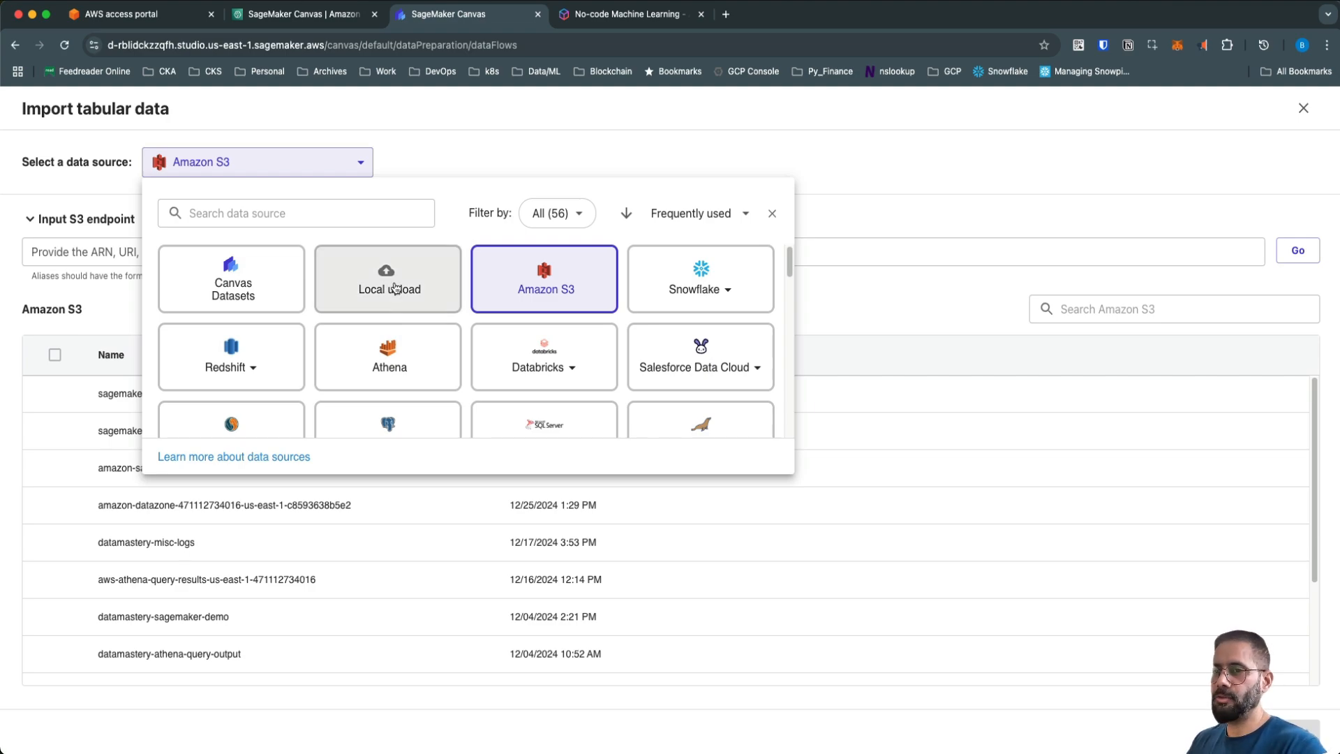
{"action": "left_click", "coordinate": [233, 297]}
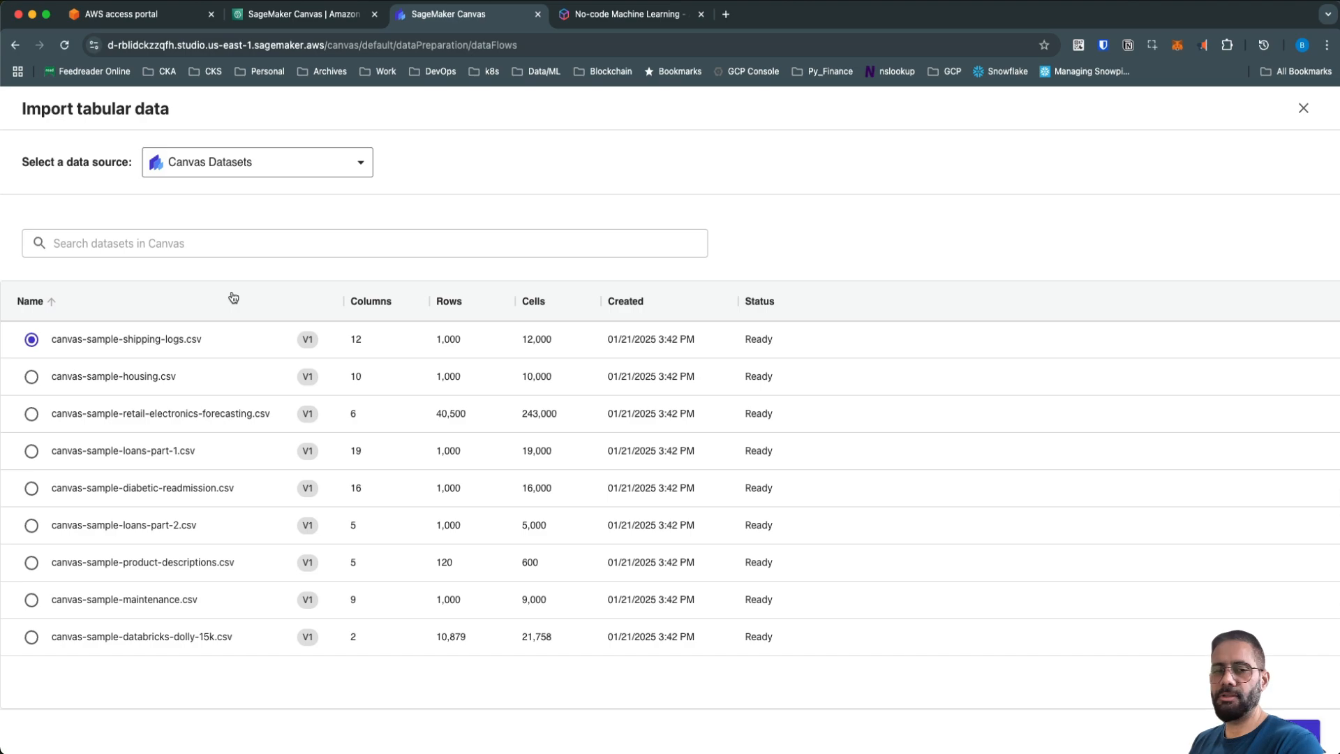
{"action": "left_click", "coordinate": [31, 376]}
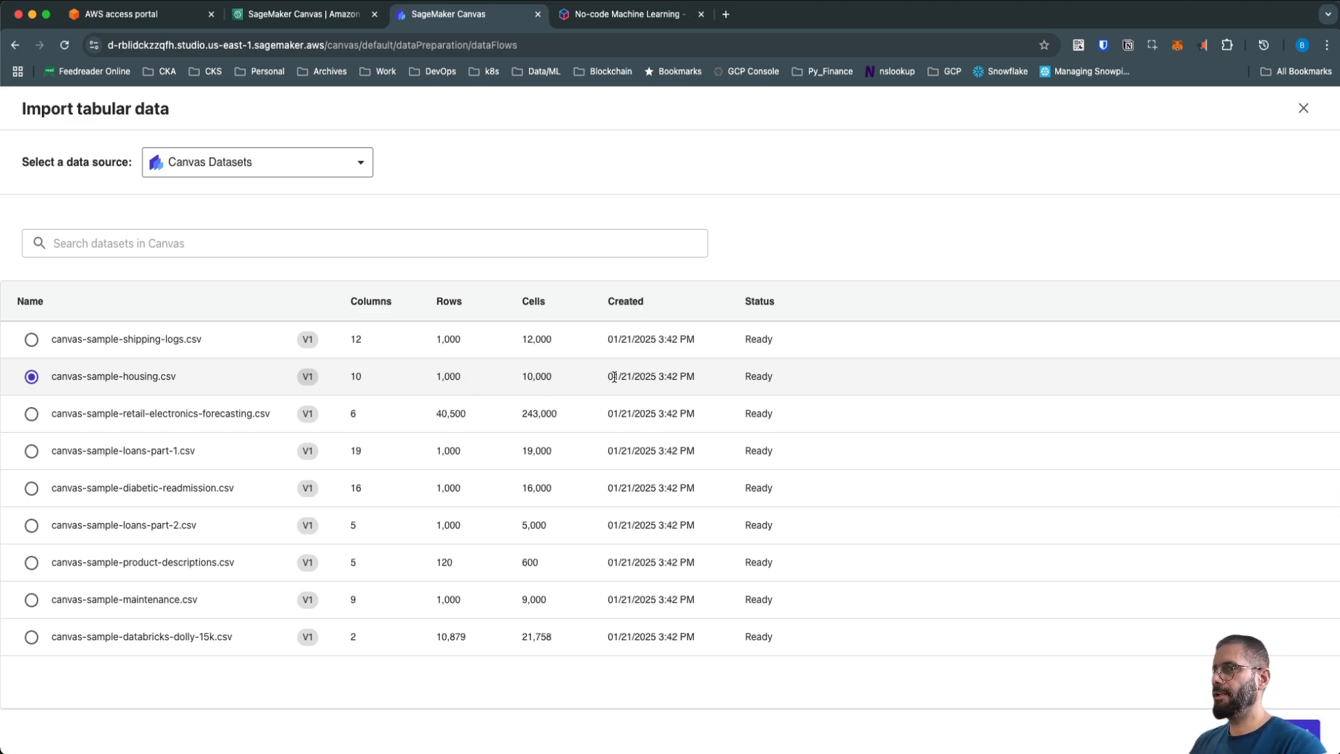
{"action": "left_click_drag", "start_coordinate": [657, 374], "coordinate": [604, 376]}
{"action": "left_click", "coordinate": [780, 381]}
{"action": "left_click_drag", "start_coordinate": [780, 381], "coordinate": [745, 377]}
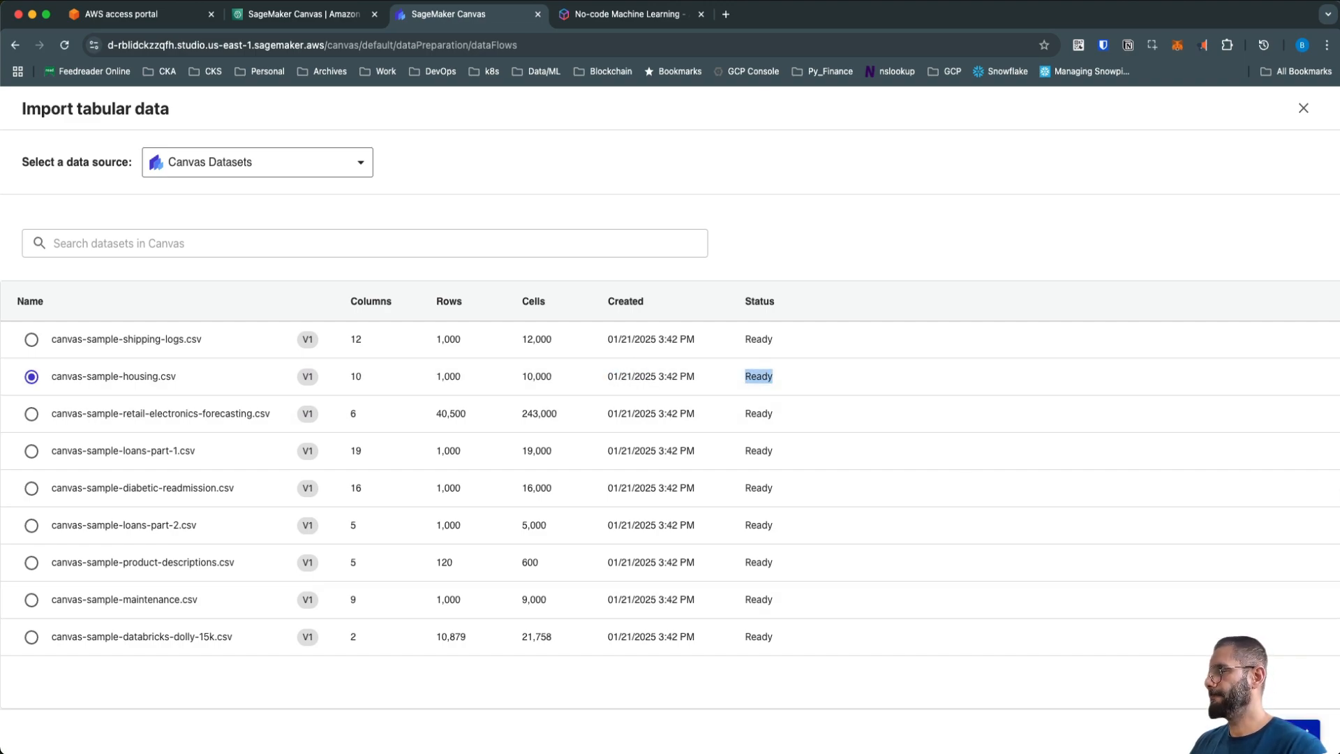
Preview the housing dataset and import it with the Random sampling method and a sample size of 50000.
{"action": "left_click", "coordinate": [1295, 732]}
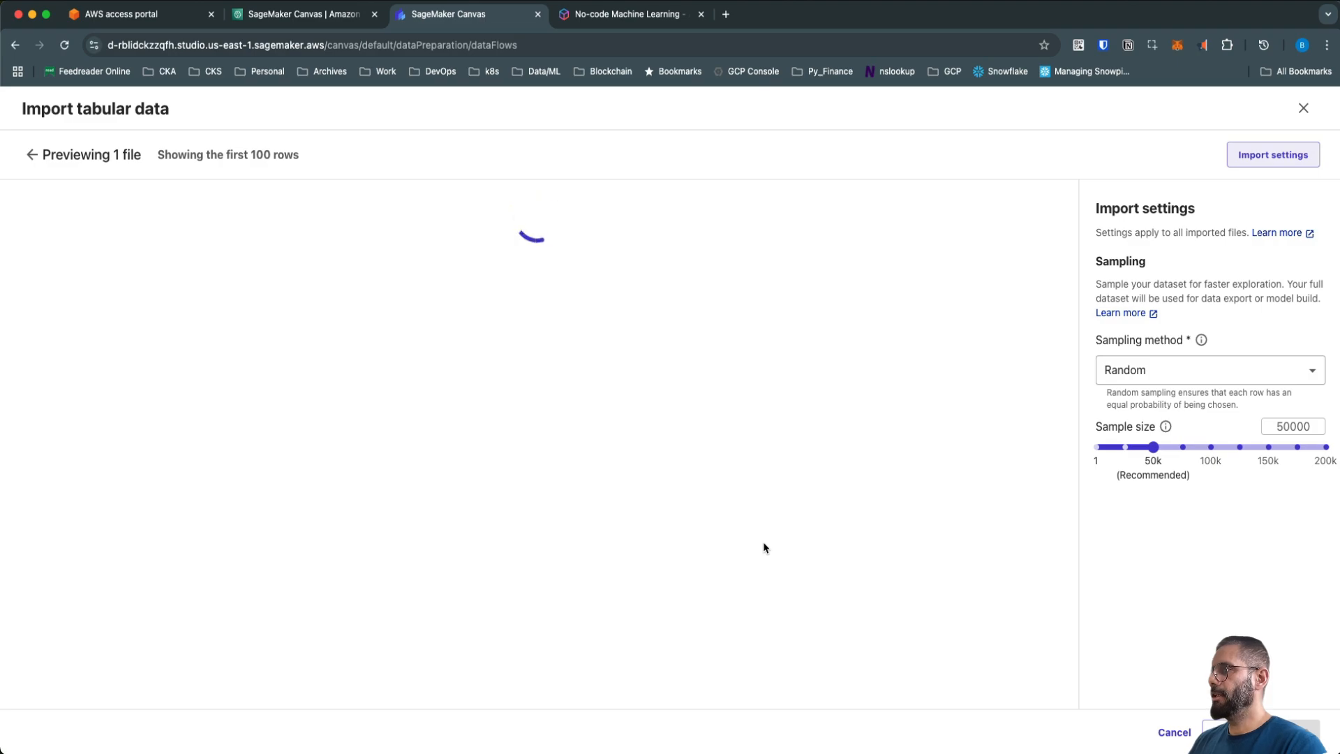
{"action": "left_click", "coordinate": [1186, 375]}
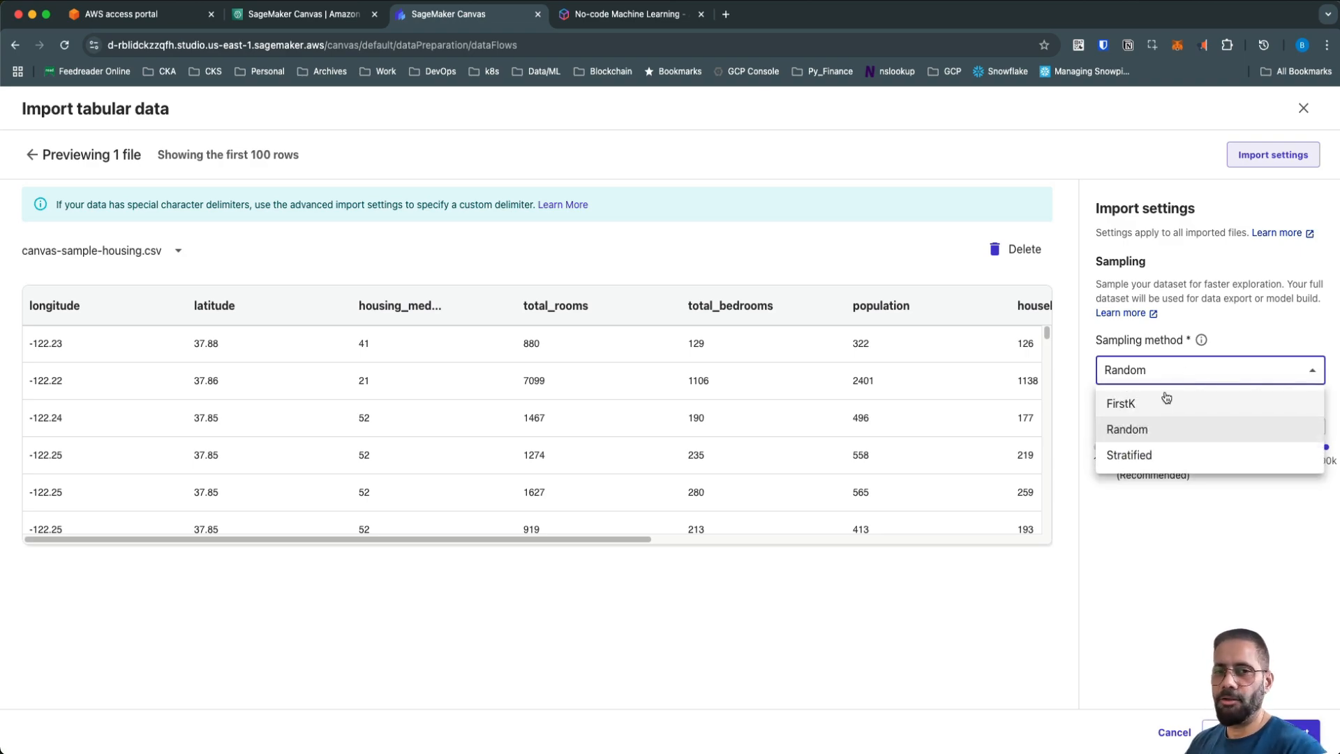
{"action": "left_click", "coordinate": [1172, 377]}
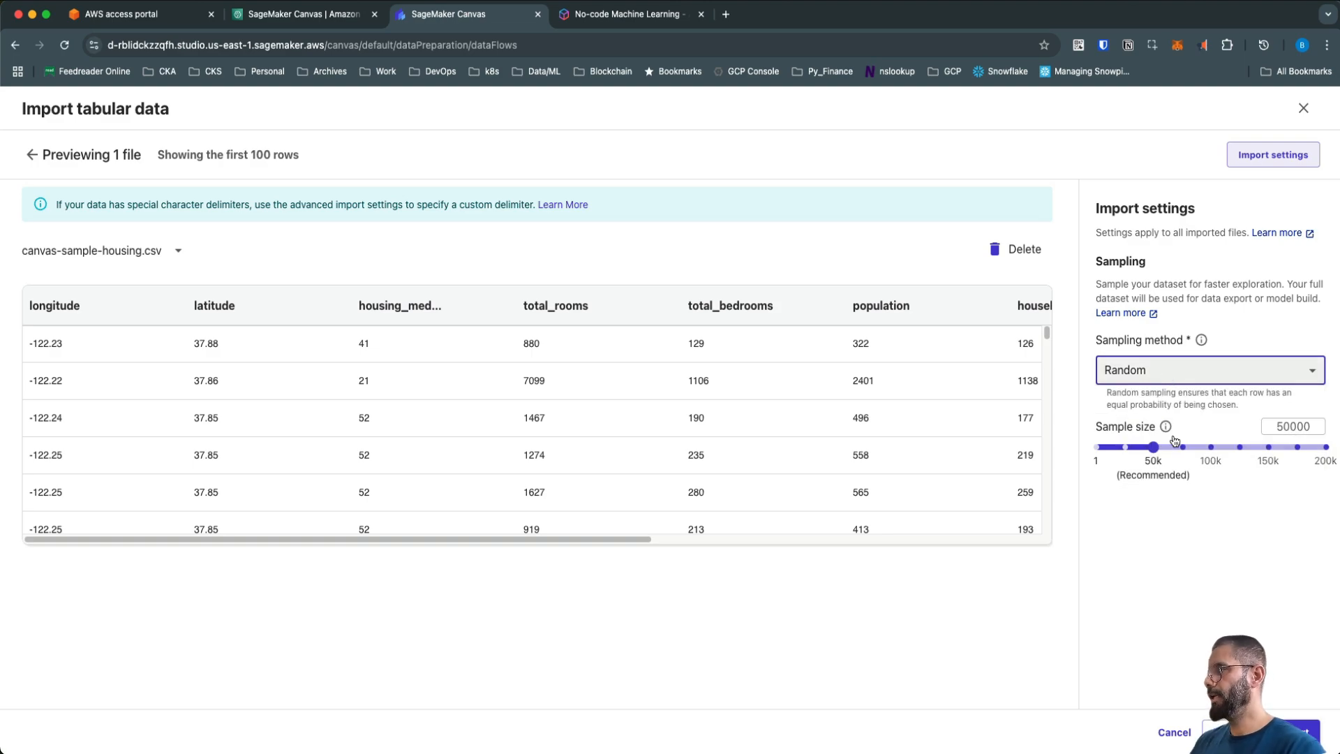
{"action": "mouse_move", "coordinate": [1166, 428]}
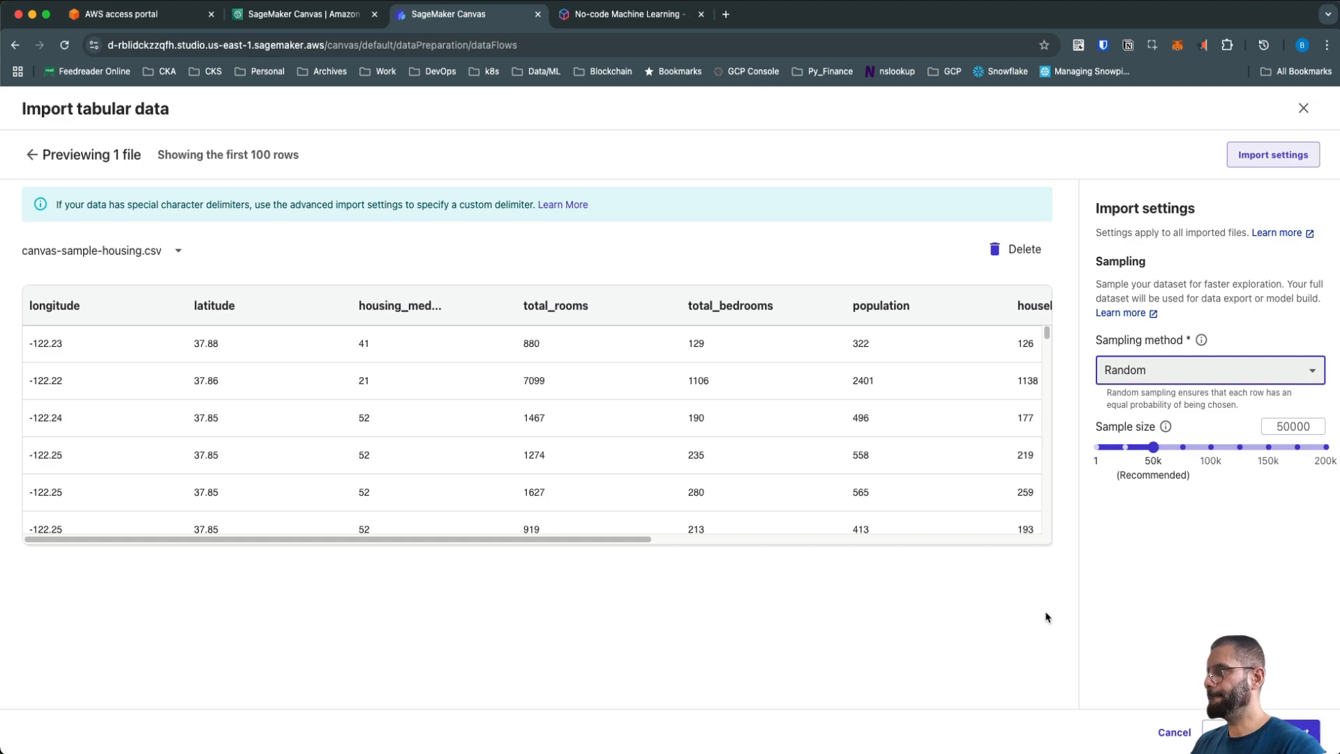
{"action": "left_click", "coordinate": [1299, 732]}
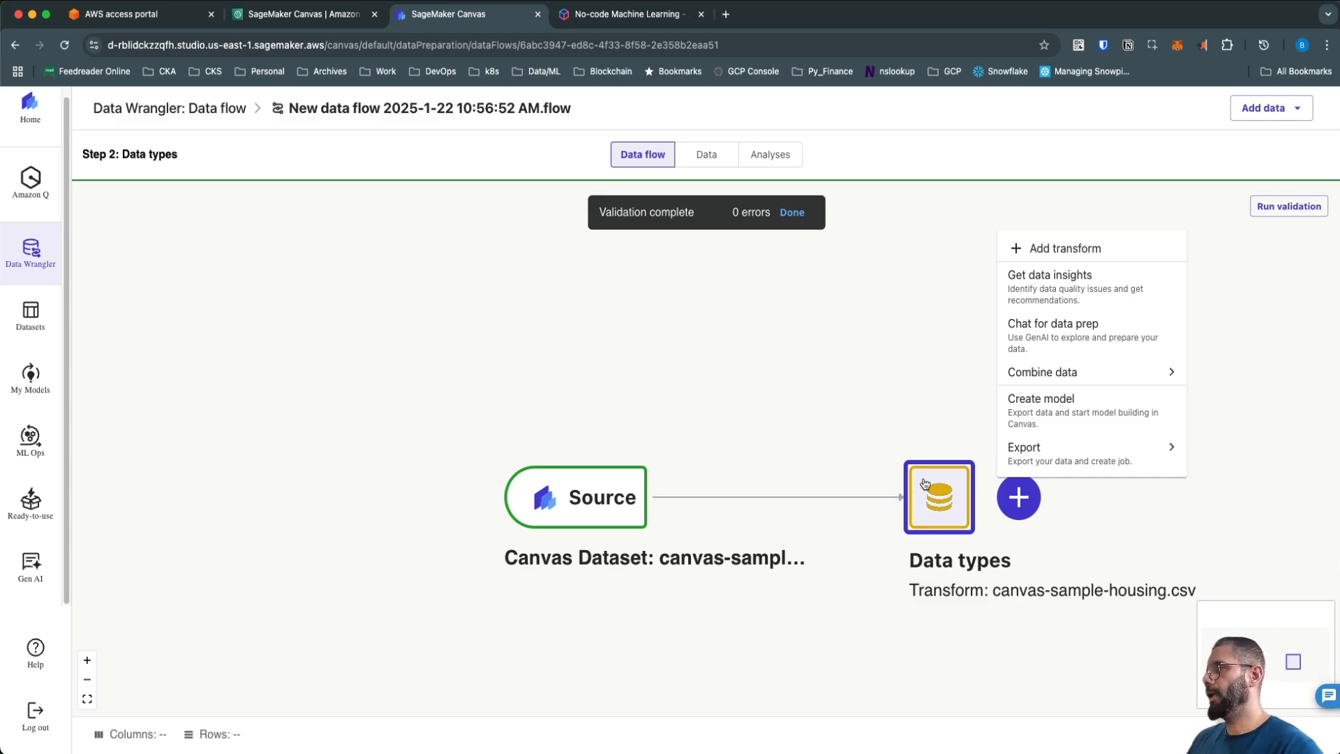
Start a data insights analysis from the Data types node, review the analysis types and keep Data Quality And Insights Report.
{"action": "left_click", "coordinate": [1052, 288]}
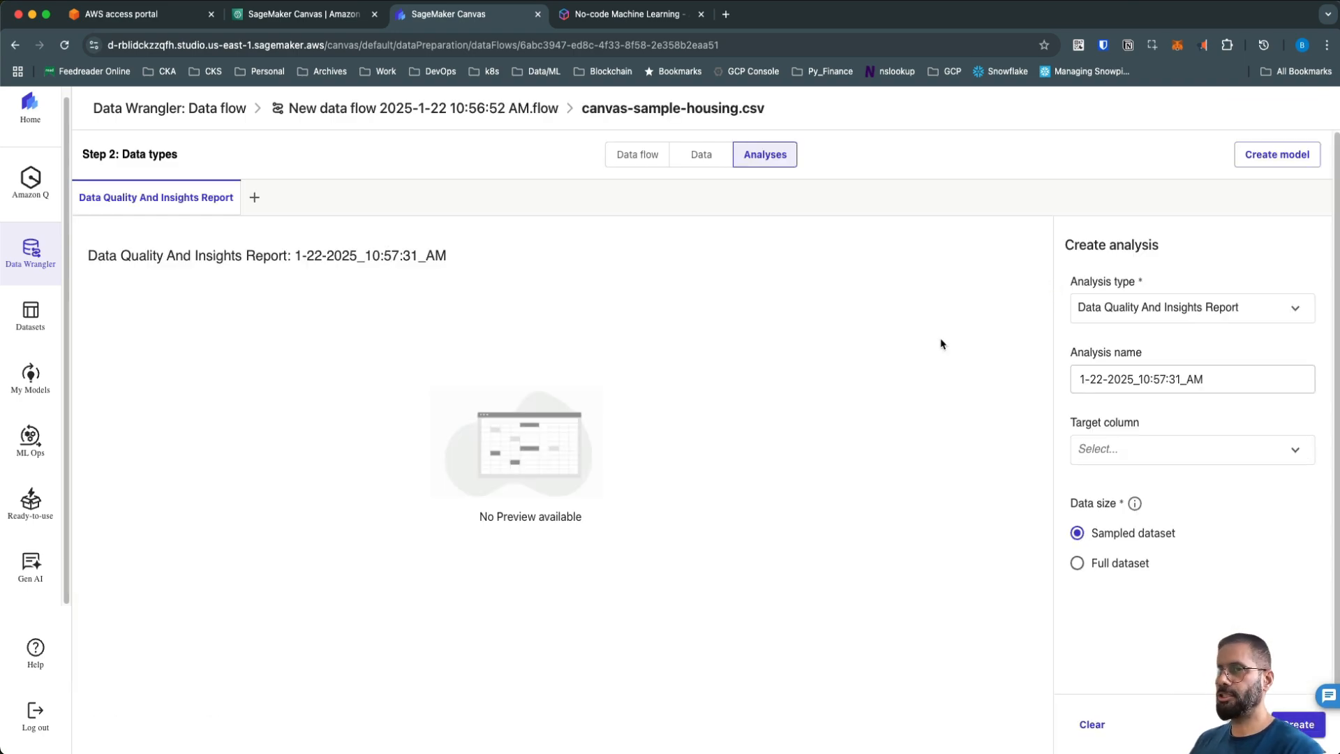
{"action": "left_click", "coordinate": [1183, 307]}
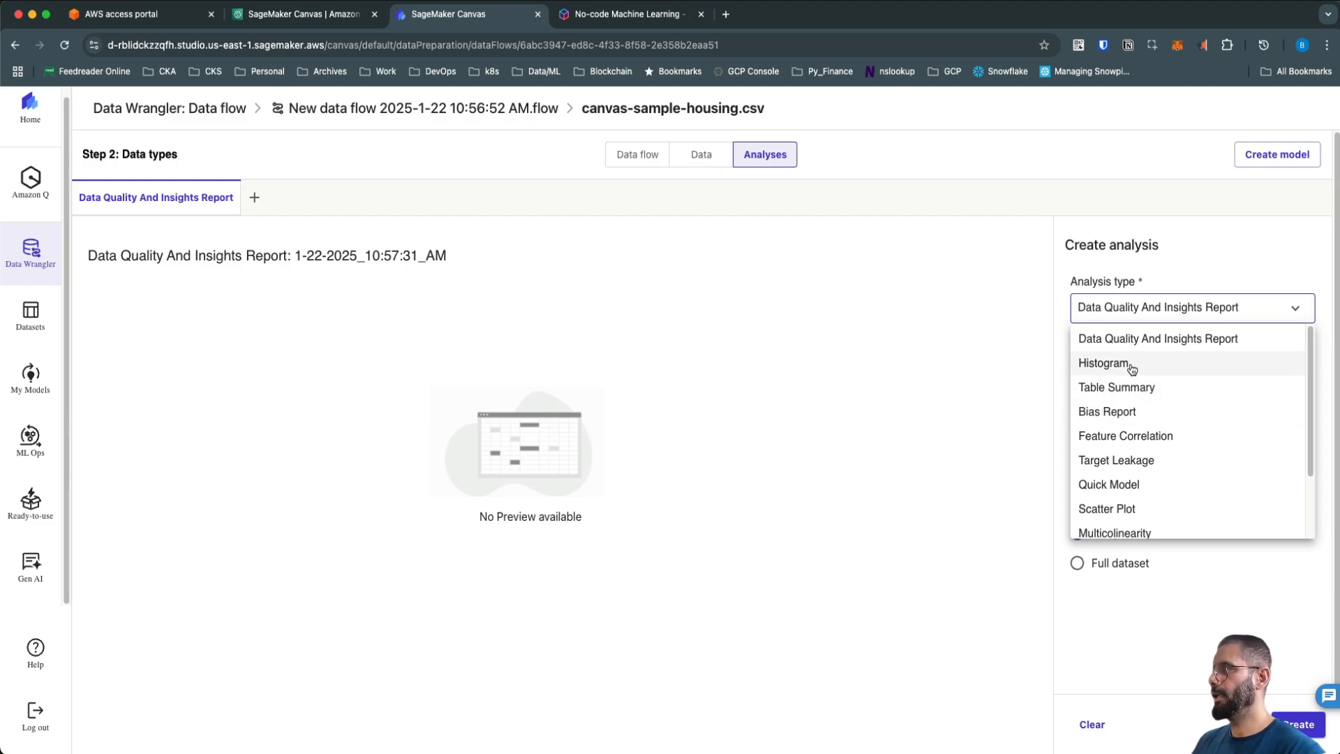
{"action": "scroll", "coordinate": [1159, 405], "scroll_direction": "down", "scroll_amount": 1}
{"action": "scroll", "coordinate": [1158, 410], "scroll_direction": "down", "scroll_amount": 3}
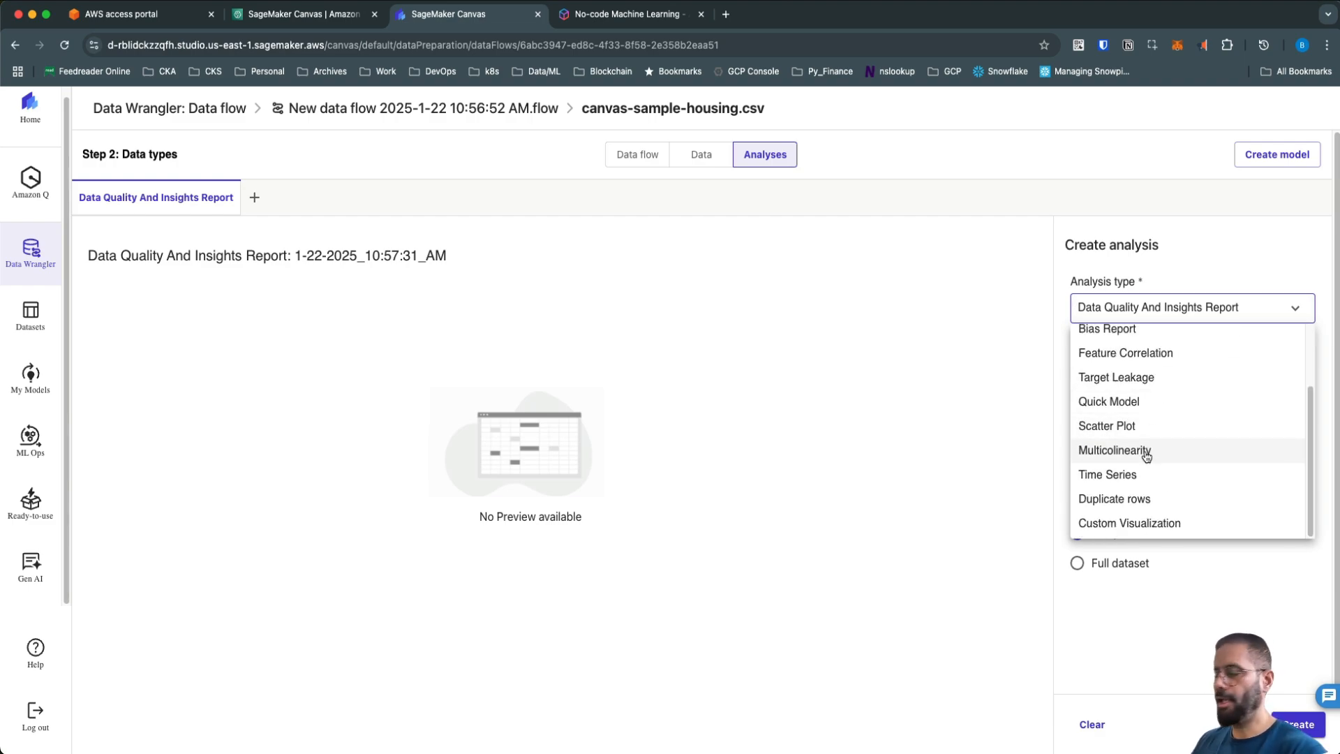
{"action": "left_click", "coordinate": [1169, 608]}
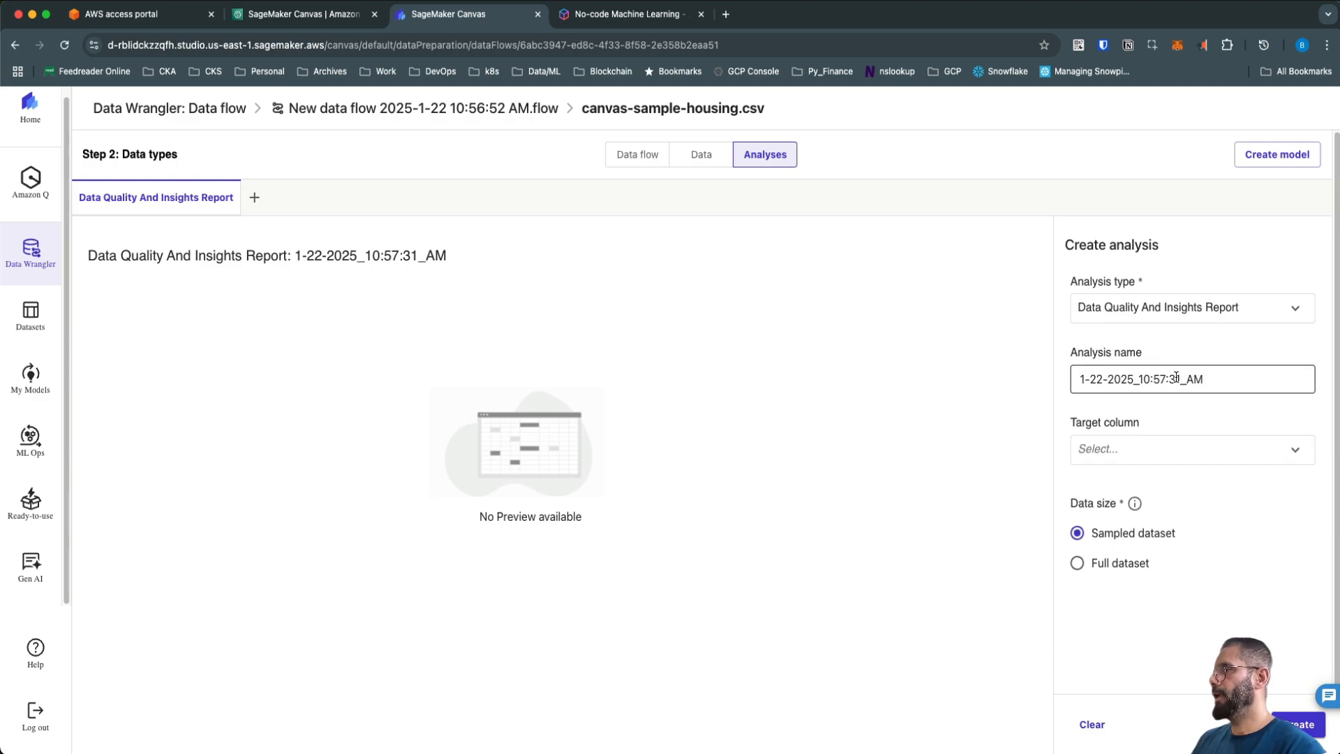
Name the analysis demo-housing-data and set its target column to median_house_value.
{"action": "left_click_drag", "start_coordinate": [1218, 380], "coordinate": [1065, 381]}
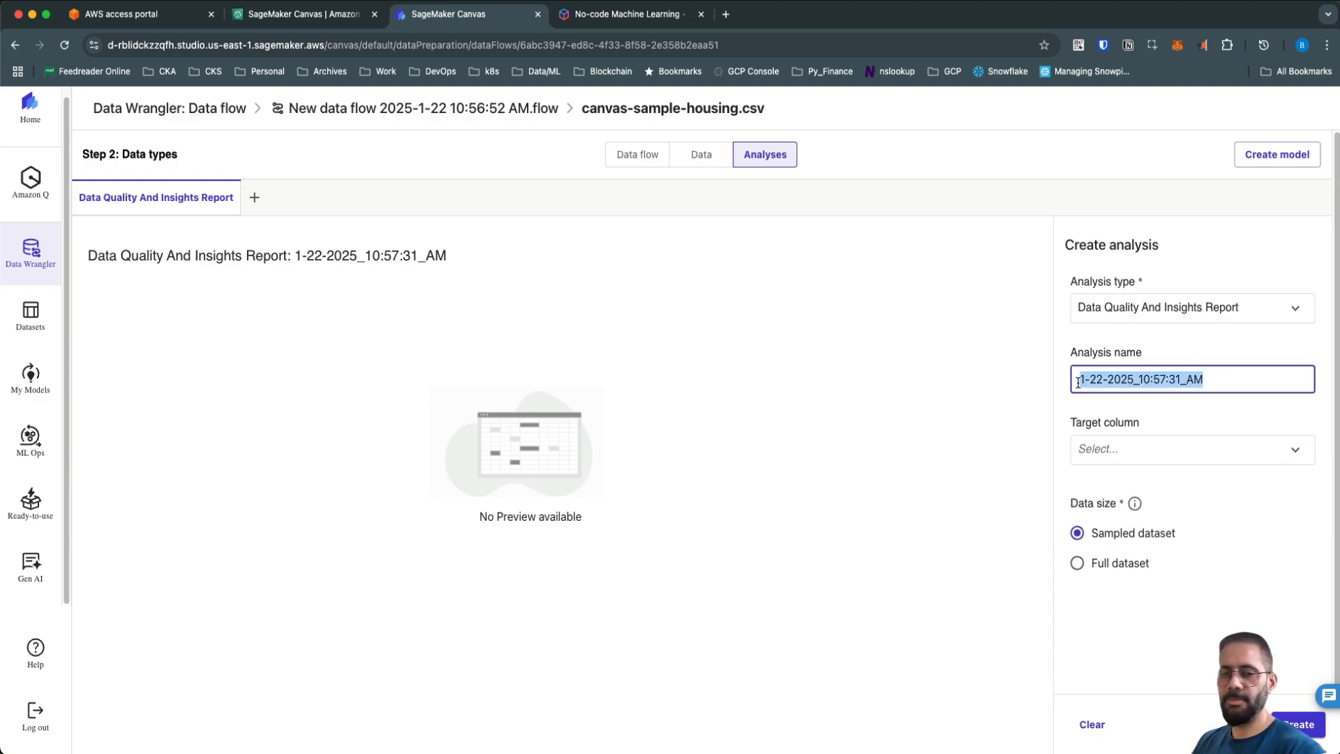
{"action": "type", "text": "demo"}
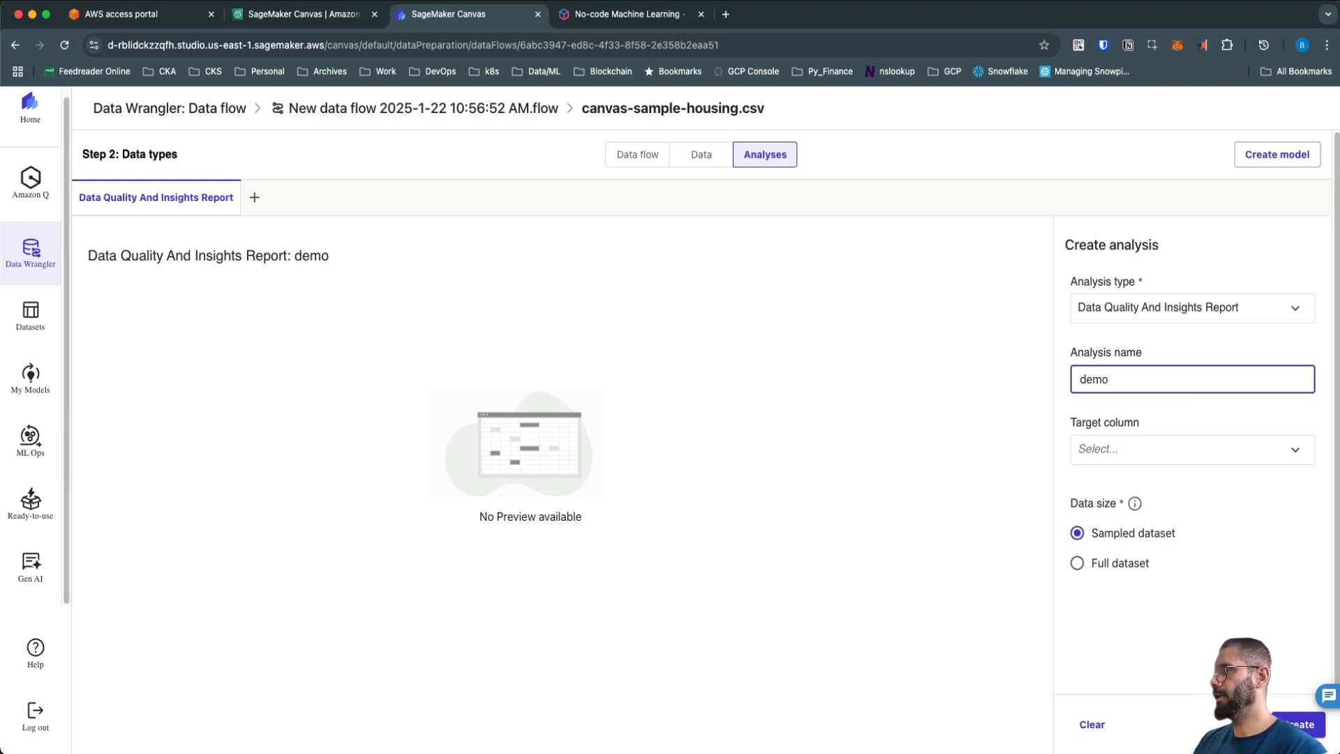
{"action": "type", "text": "-housing-data"}
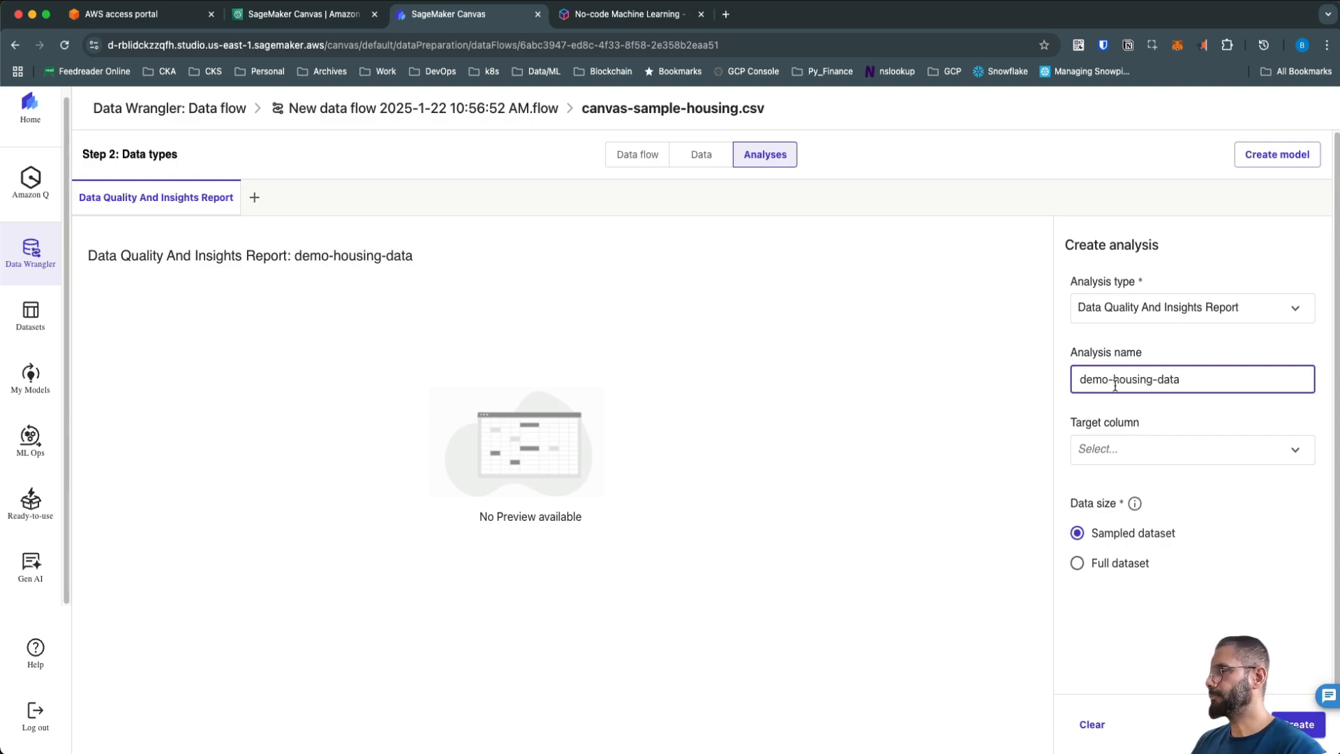
{"action": "left_click", "coordinate": [1134, 448]}
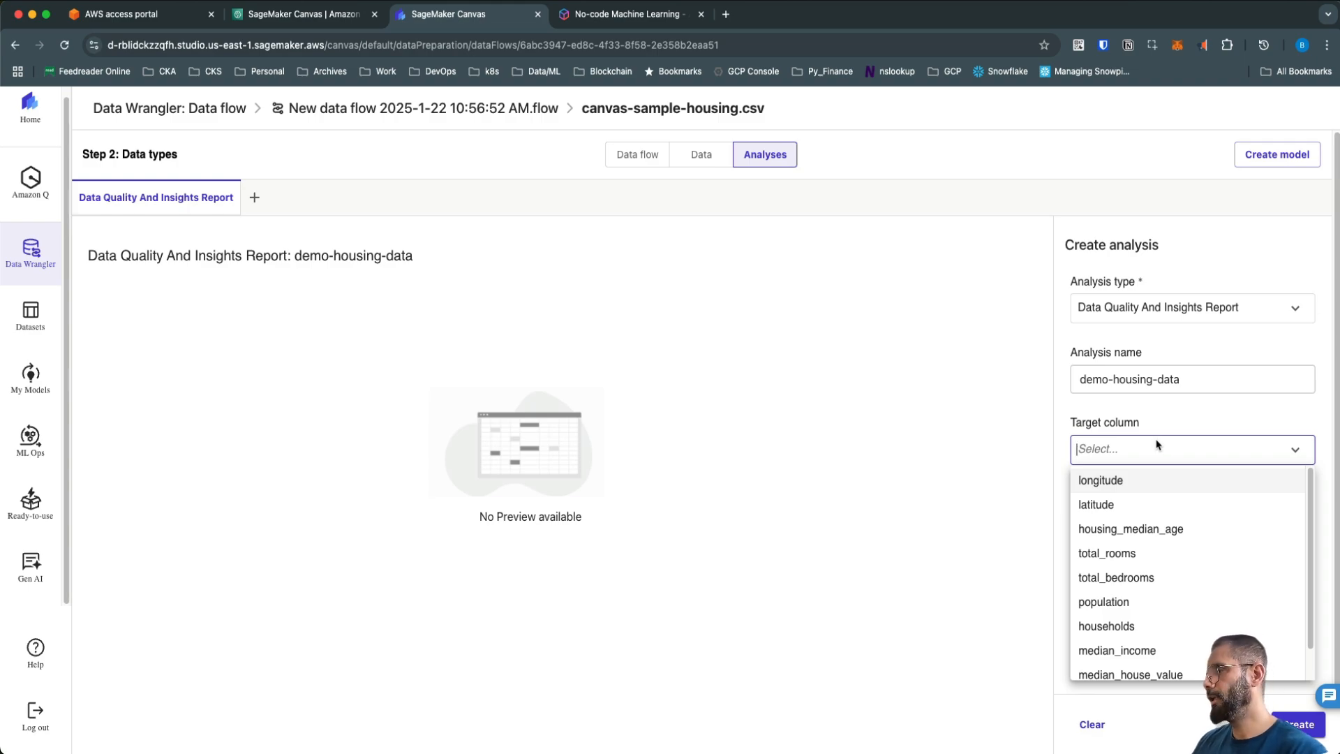
{"action": "scroll", "coordinate": [1179, 528], "scroll_direction": "down", "scroll_amount": 2}
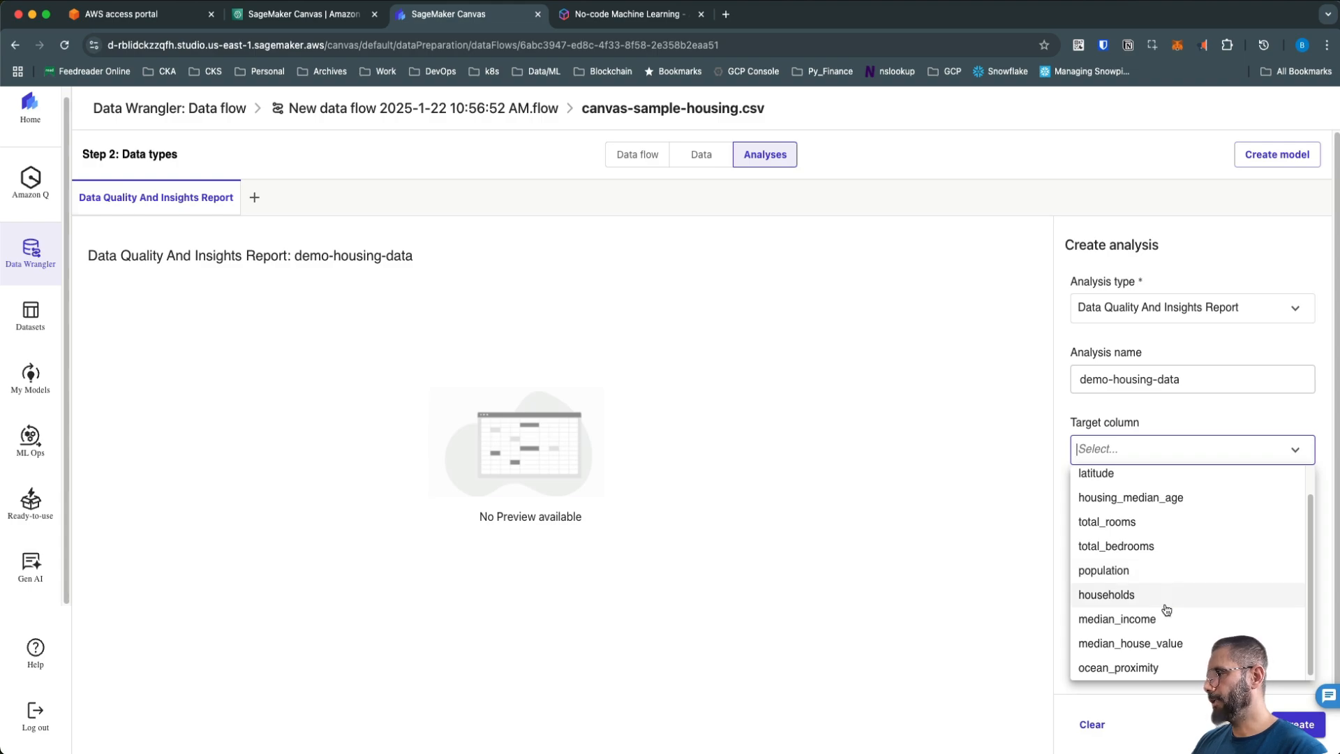
{"action": "left_click", "coordinate": [1162, 642]}
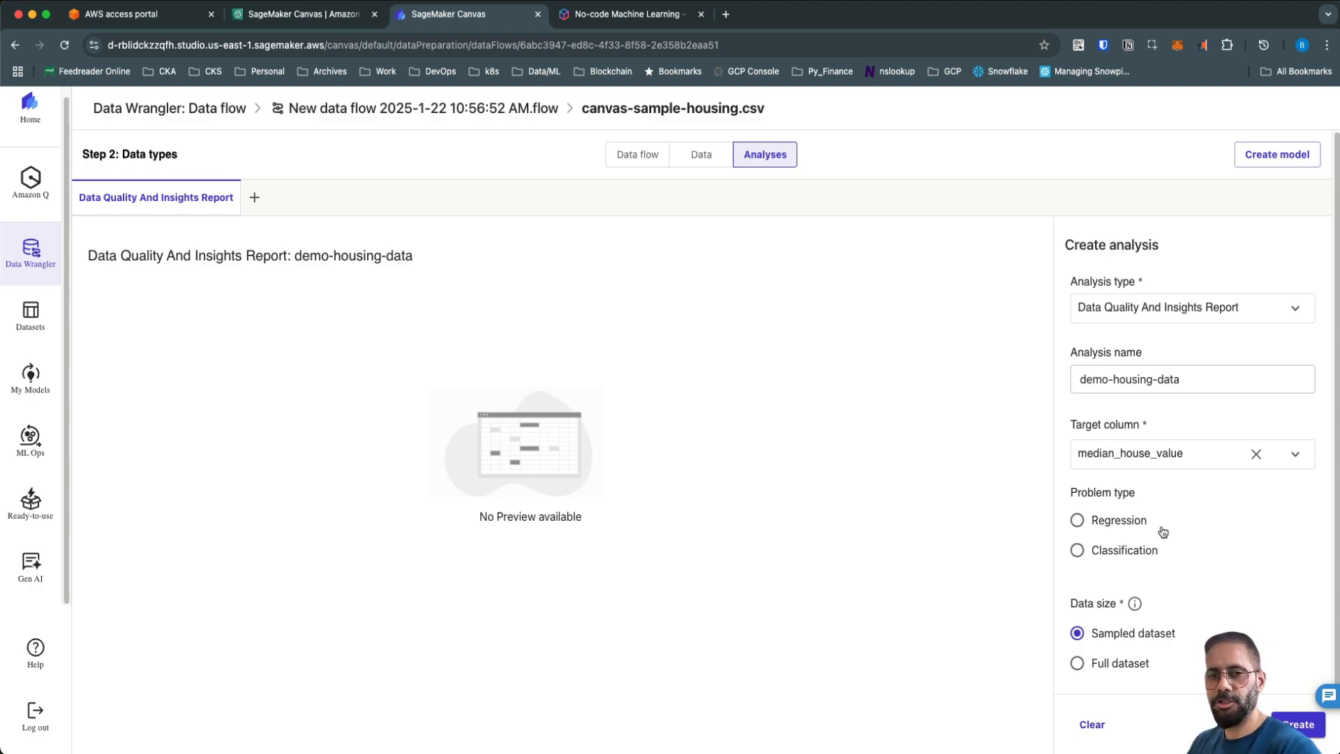
Set the analysis problem type to Regression and create the report on the sampled dataset.
{"action": "scroll", "coordinate": [1164, 532], "scroll_direction": "down", "scroll_amount": 1}
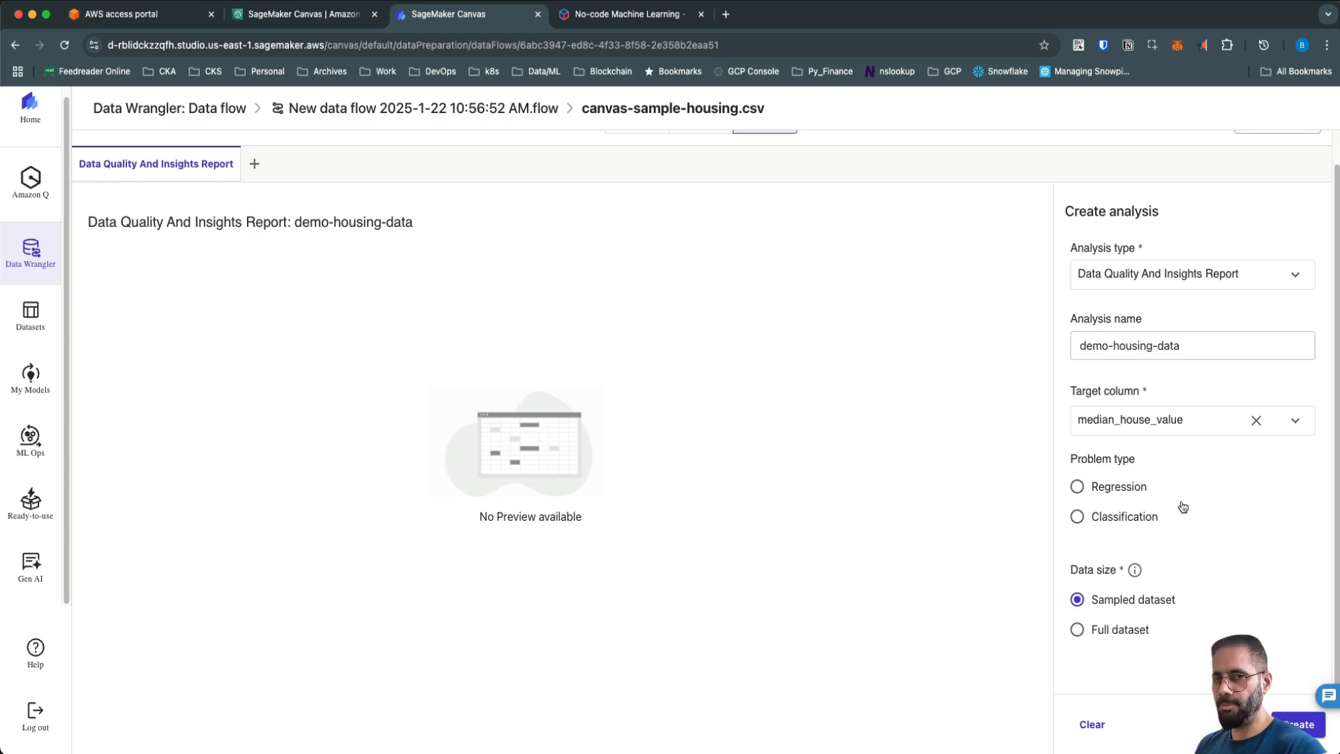
{"action": "left_click", "coordinate": [1134, 492]}
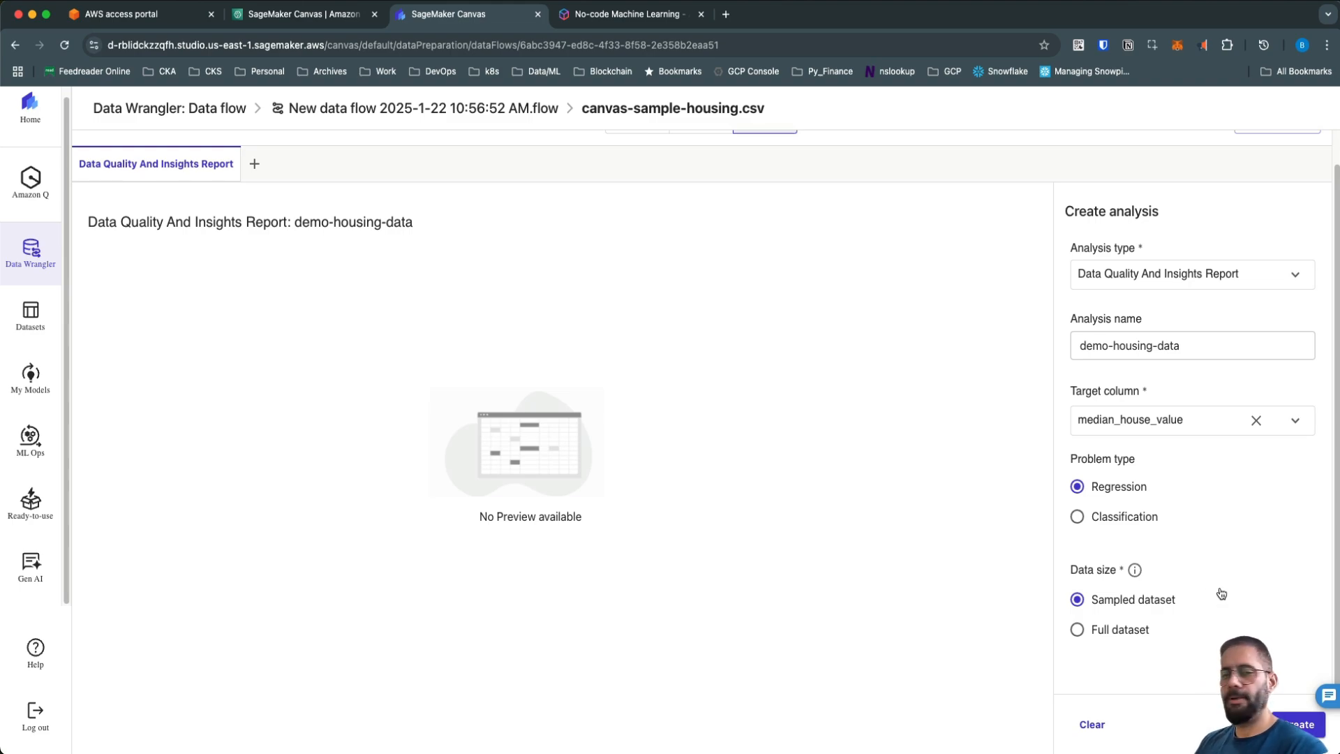
{"action": "left_click", "coordinate": [1300, 726]}
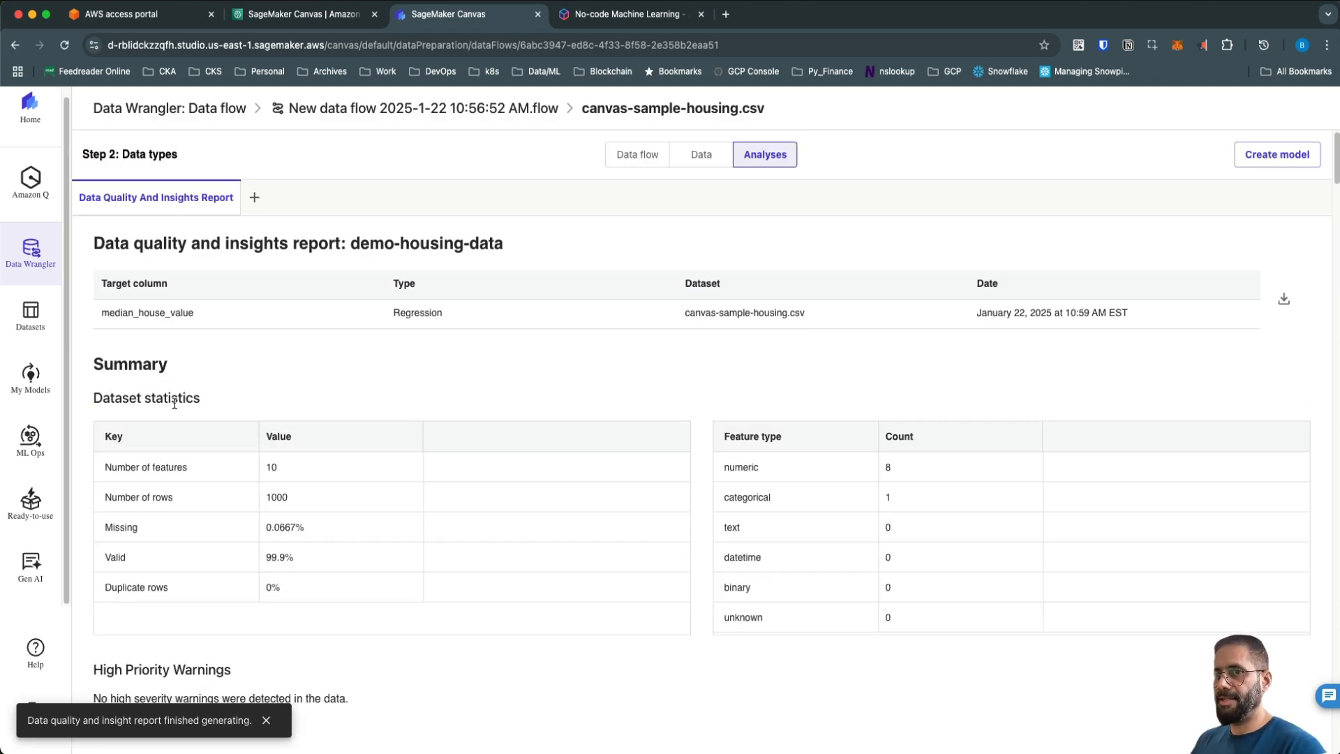
Examine the report's dataset statistics, including features, missing values and duplicate rows, and its high priority warnings.
{"action": "left_click_drag", "start_coordinate": [189, 467], "coordinate": [122, 468]}
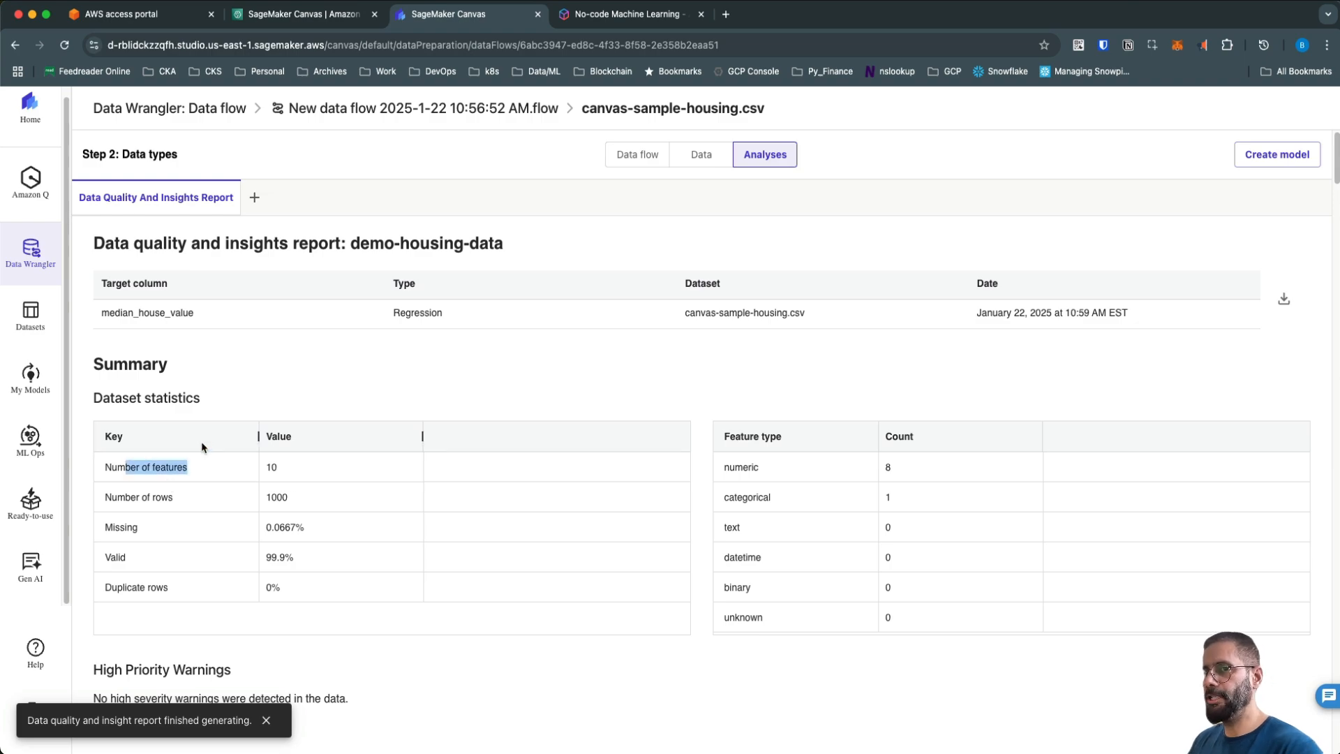
{"action": "left_click_drag", "start_coordinate": [196, 497], "coordinate": [116, 528]}
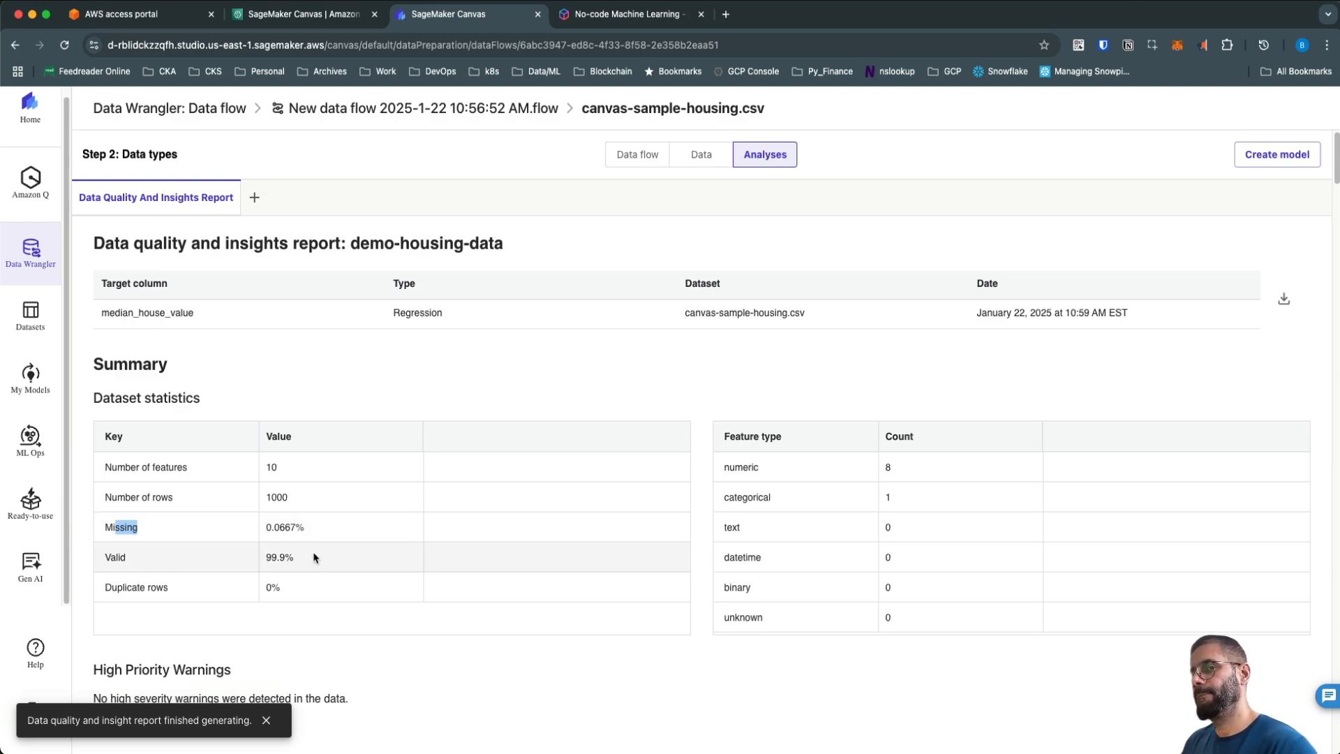
{"action": "left_click_drag", "start_coordinate": [318, 558], "coordinate": [265, 587]}
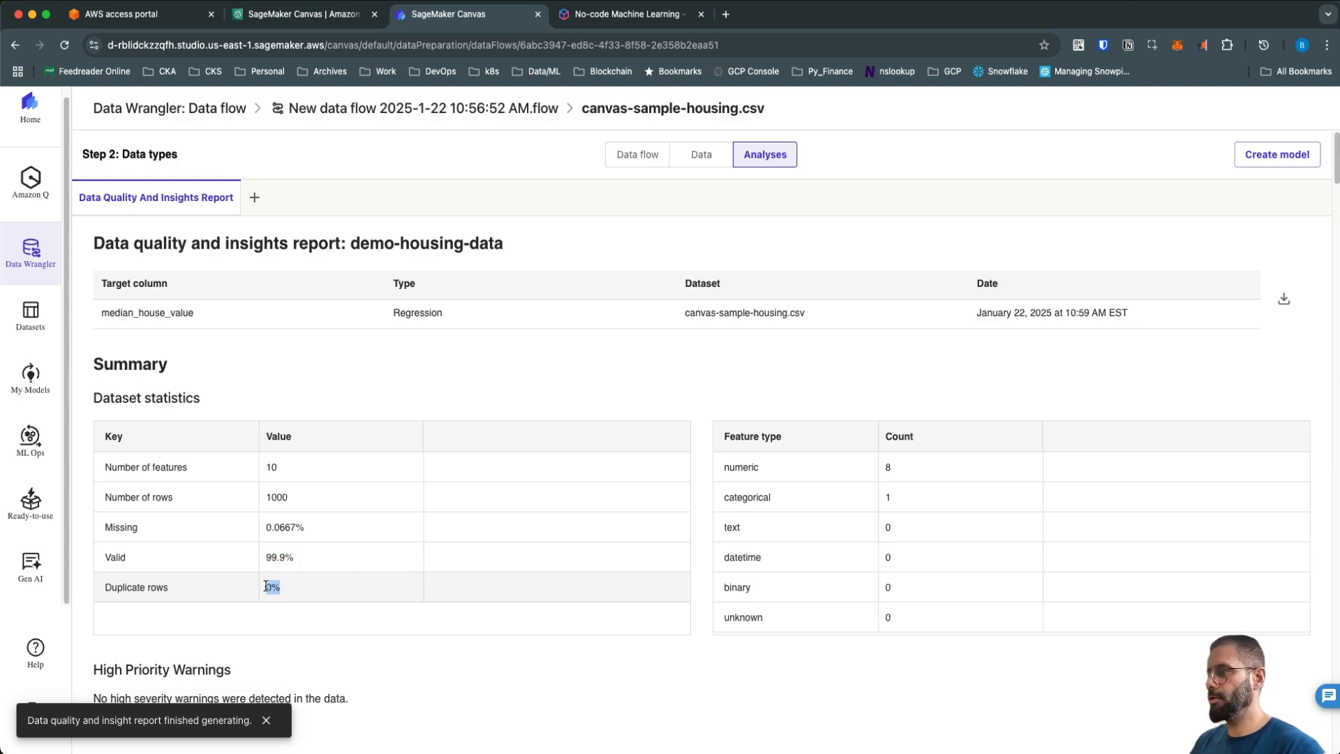
{"action": "scroll", "coordinate": [436, 548], "scroll_direction": "down", "scroll_amount": 5}
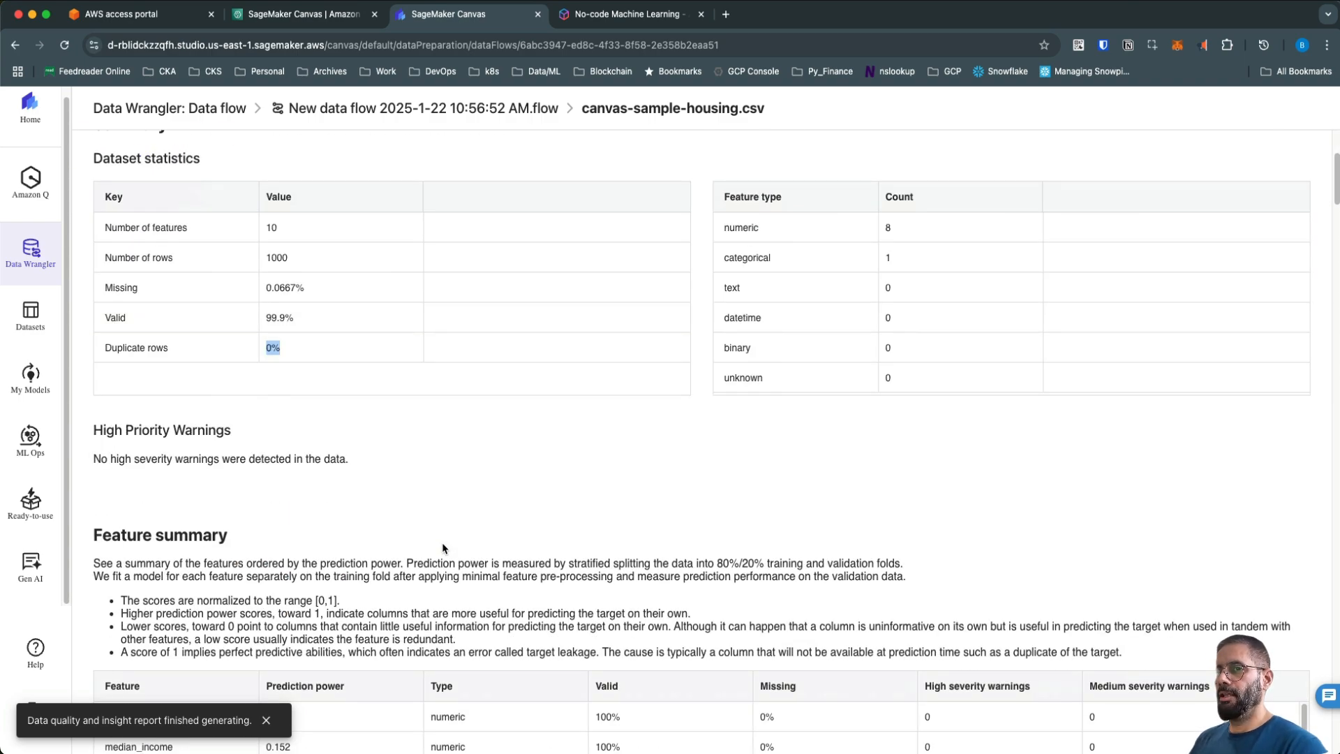
{"action": "left_click_drag", "start_coordinate": [150, 349], "coordinate": [264, 349]}
Look through the report's feature summary, duplicate rows, anomalous samples, target column, quick model and individual feature details.
{"action": "scroll", "coordinate": [361, 434], "scroll_direction": "down", "scroll_amount": 4}
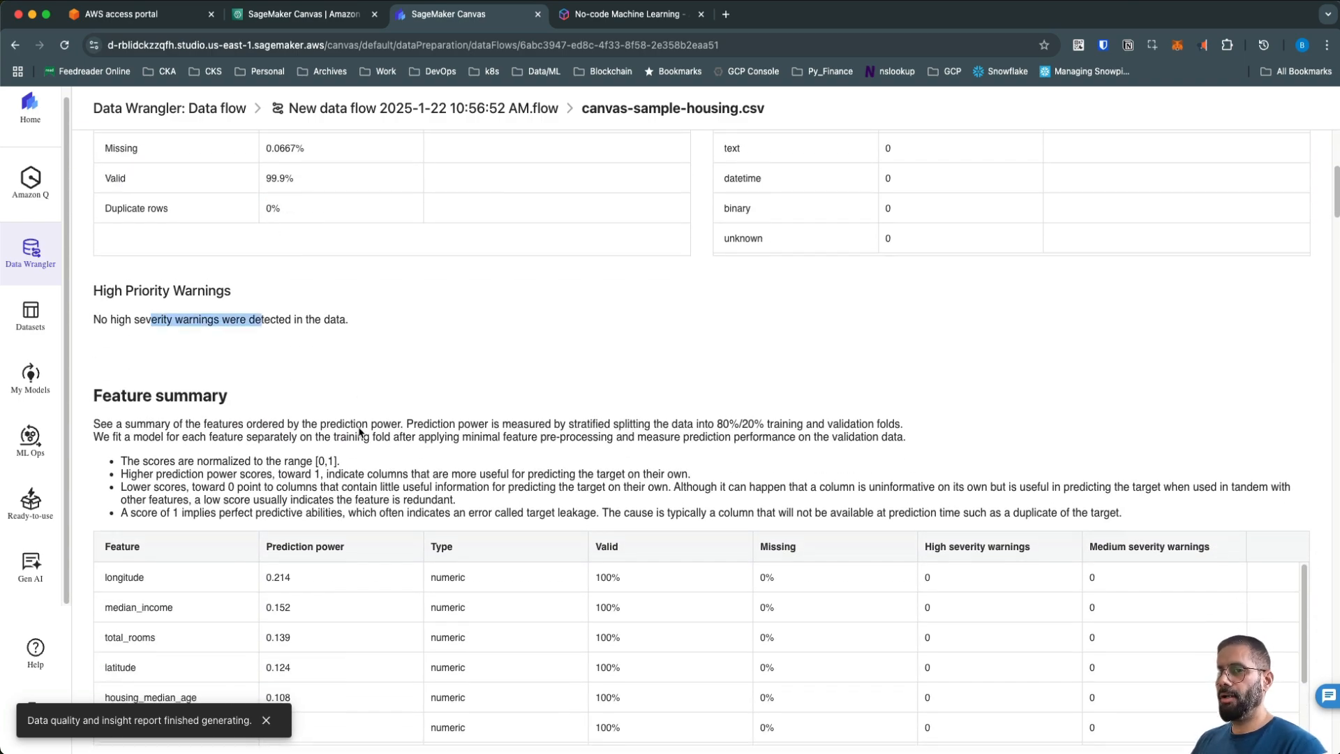
{"action": "scroll", "coordinate": [404, 474], "scroll_direction": "down", "scroll_amount": 4}
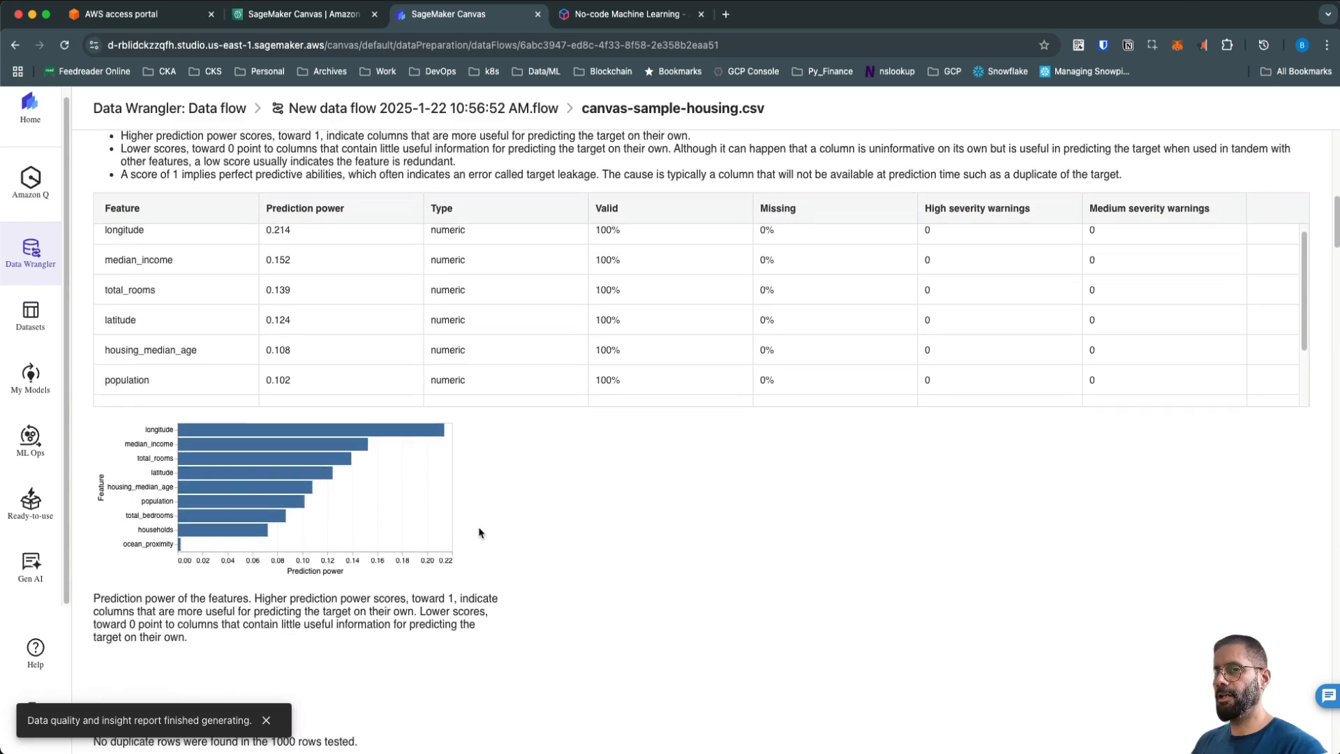
{"action": "scroll", "coordinate": [499, 531], "scroll_direction": "down", "scroll_amount": 2}
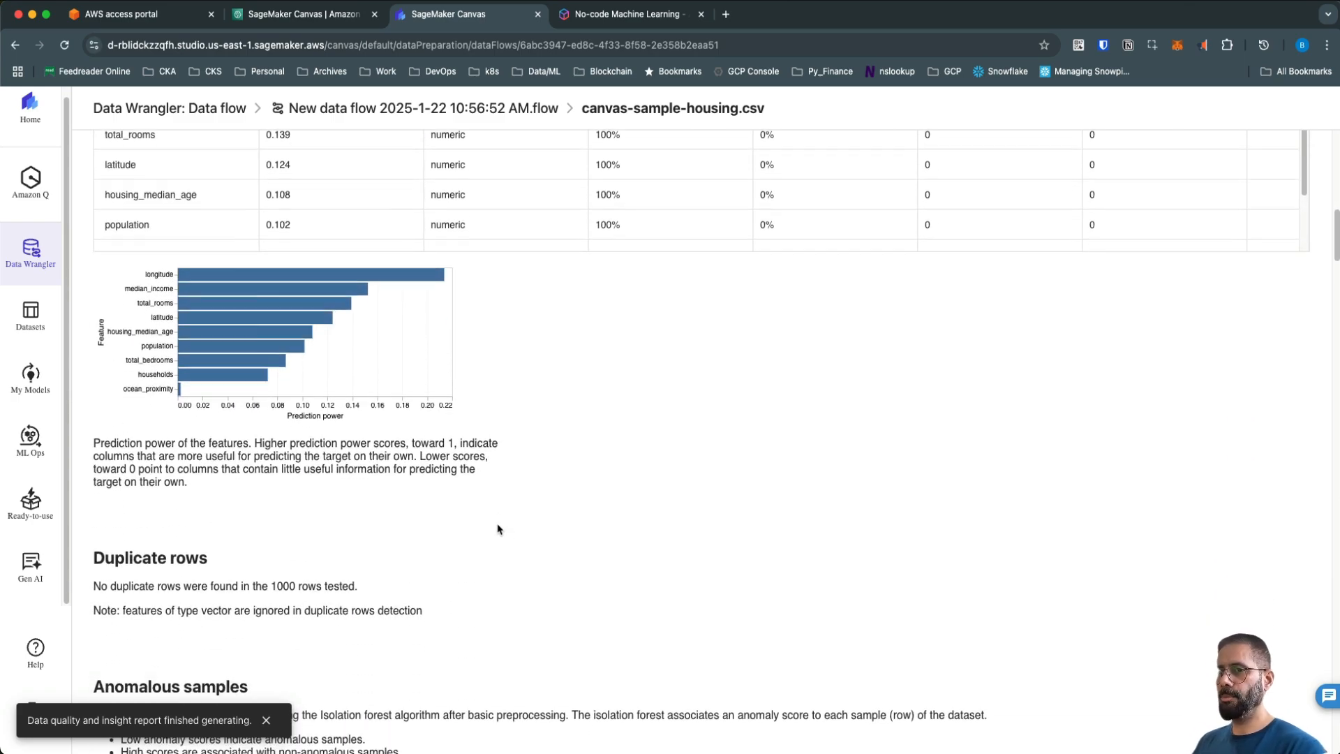
{"action": "scroll", "coordinate": [500, 531], "scroll_direction": "down", "scroll_amount": 15}
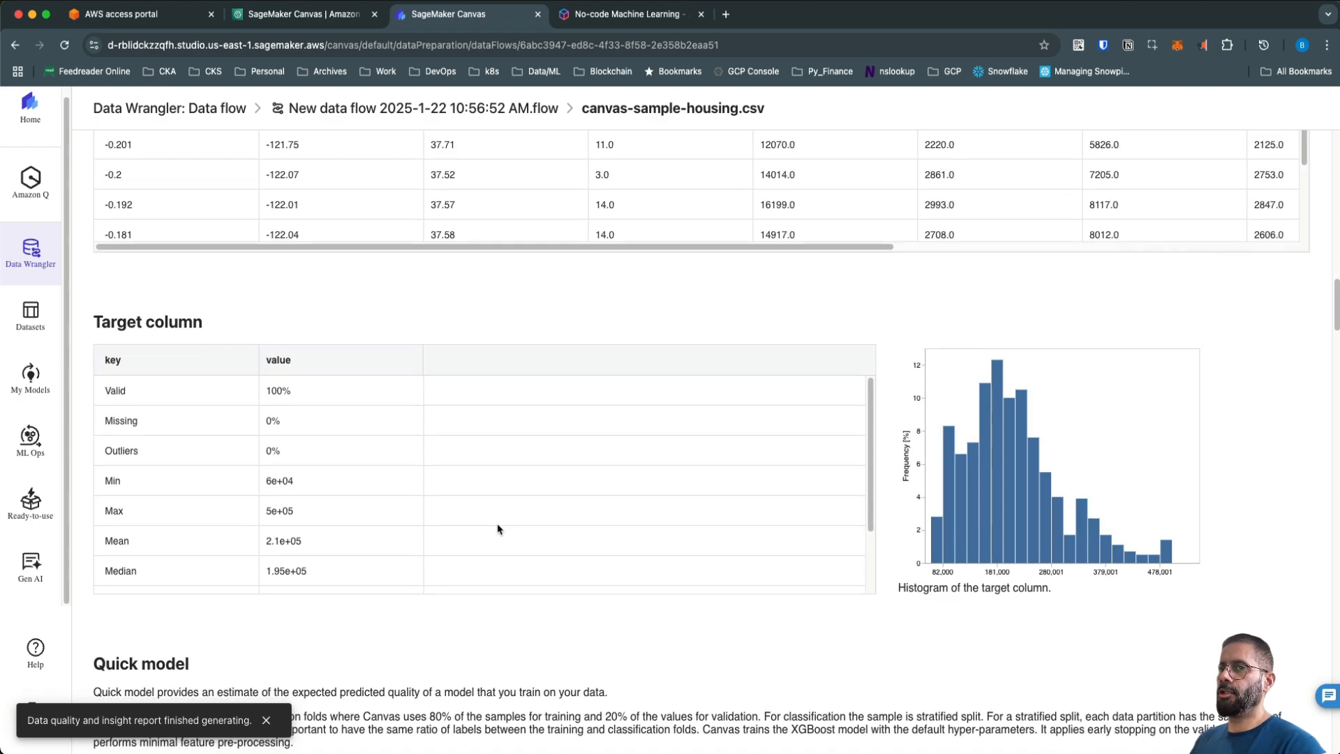
{"action": "scroll", "coordinate": [500, 530], "scroll_direction": "down", "scroll_amount": 8}
{"action": "scroll", "coordinate": [498, 528], "scroll_direction": "down", "scroll_amount": 3}
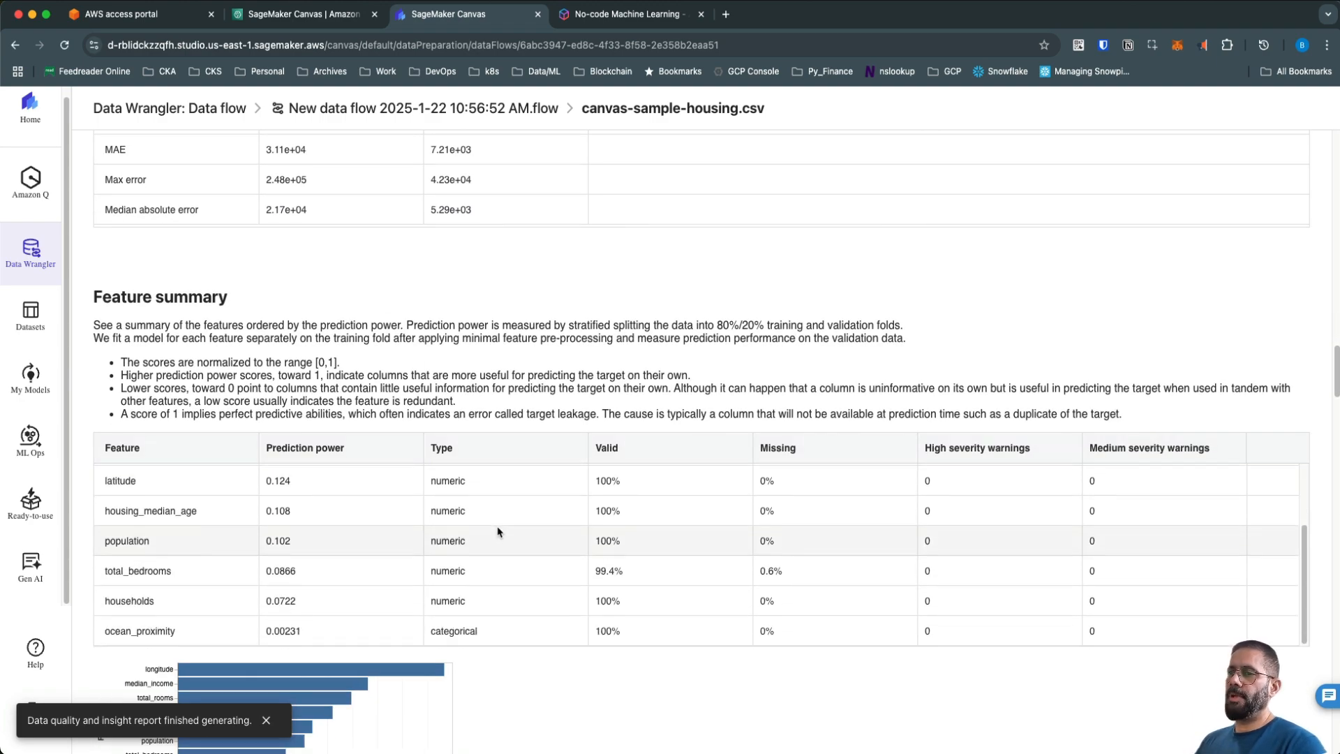
{"action": "scroll", "coordinate": [563, 672], "scroll_direction": "down", "scroll_amount": 3}
{"action": "scroll", "coordinate": [563, 672], "scroll_direction": "down", "scroll_amount": 9}
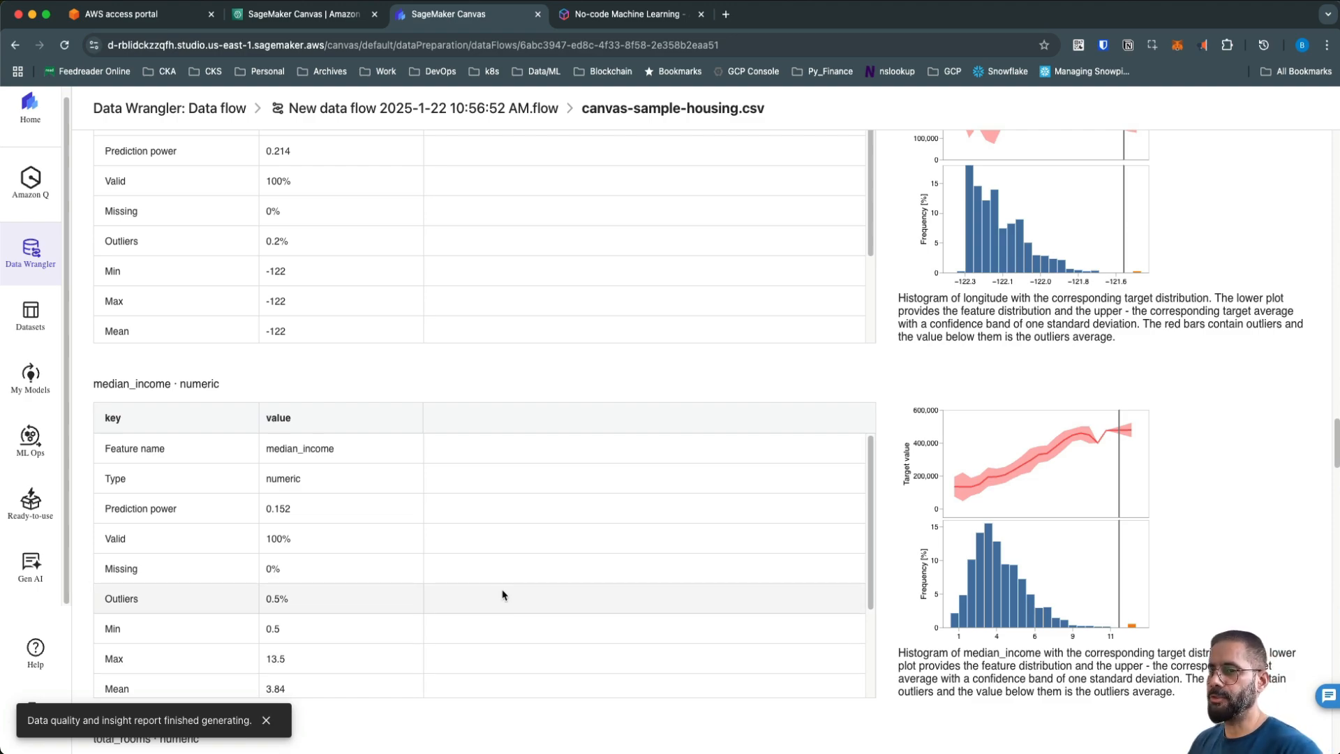
Leave the insights report and reopen the data flow from the Data Wrangler flow list.
{"action": "scroll", "coordinate": [506, 594], "scroll_direction": "down", "scroll_amount": 2}
{"action": "scroll", "coordinate": [507, 558], "scroll_direction": "up", "scroll_amount": 2}
{"action": "scroll", "coordinate": [506, 553], "scroll_direction": "up", "scroll_amount": 15}
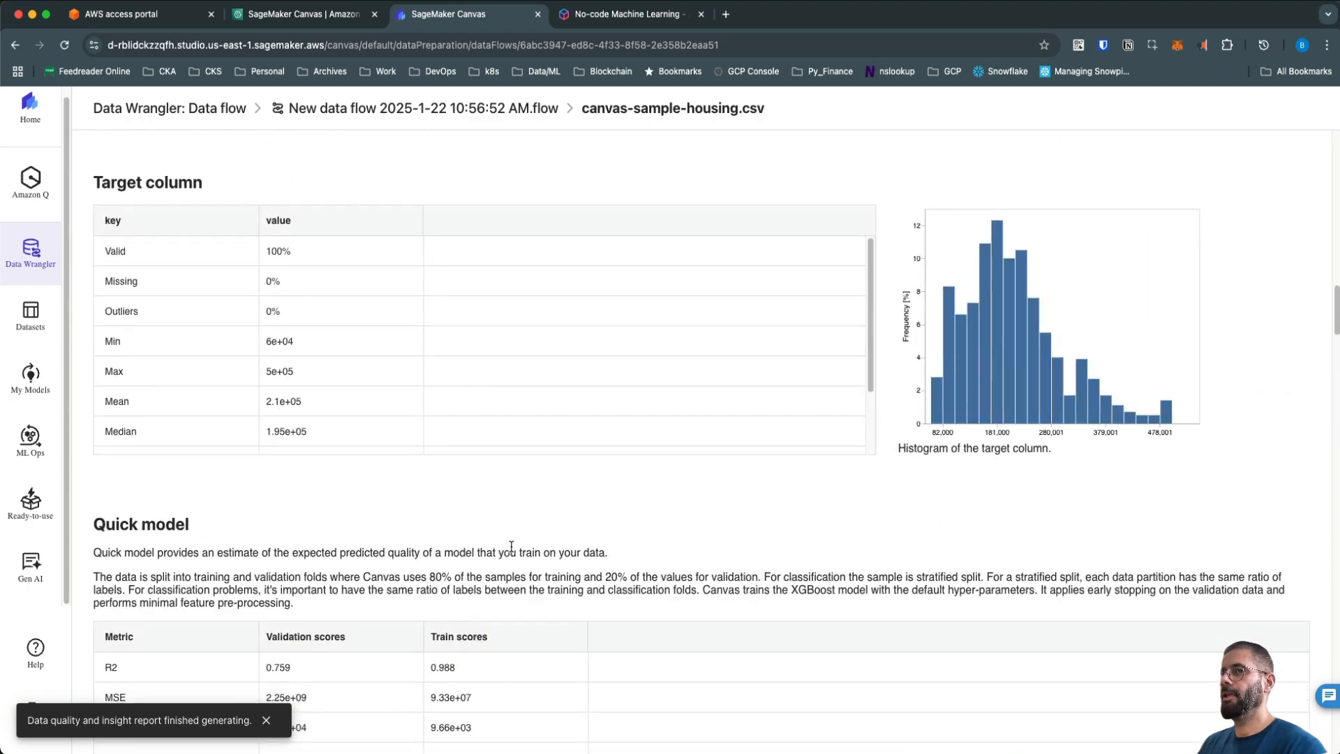
{"action": "scroll", "coordinate": [511, 553], "scroll_direction": "up", "scroll_amount": 10}
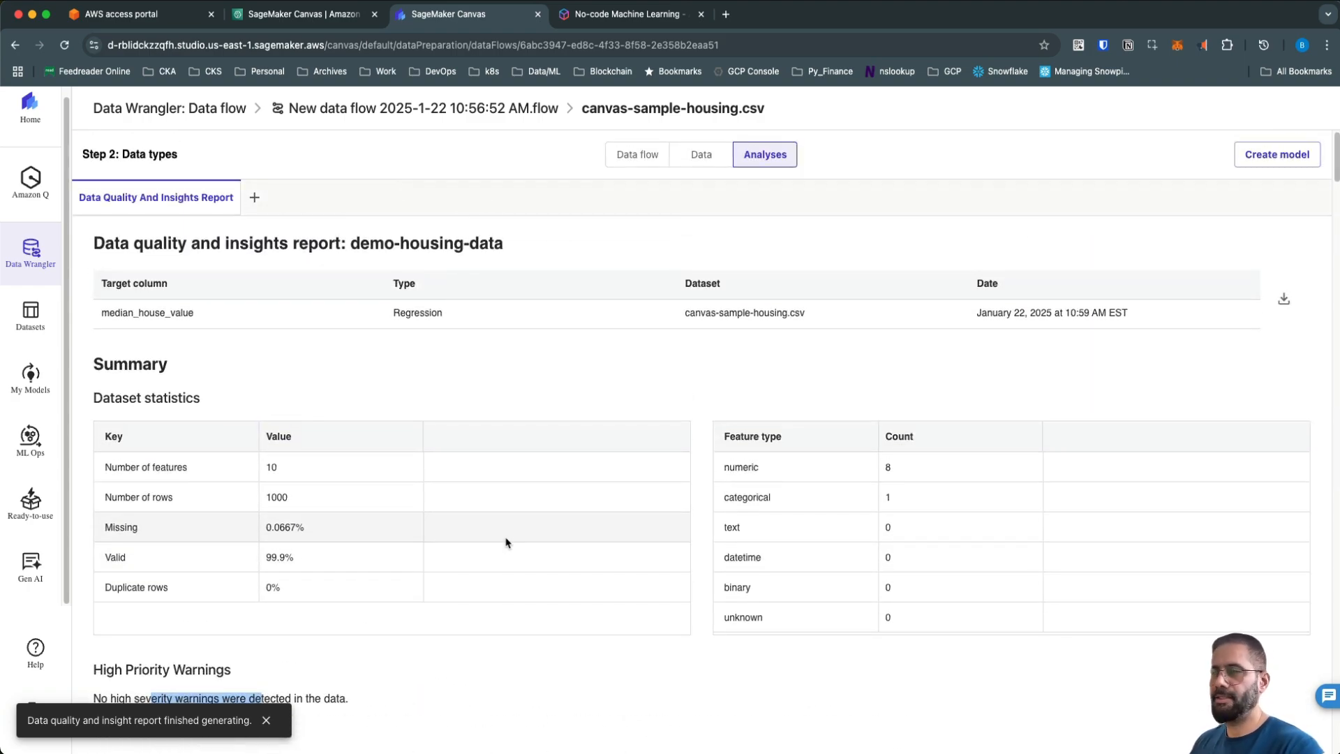
{"action": "left_click", "coordinate": [44, 260]}
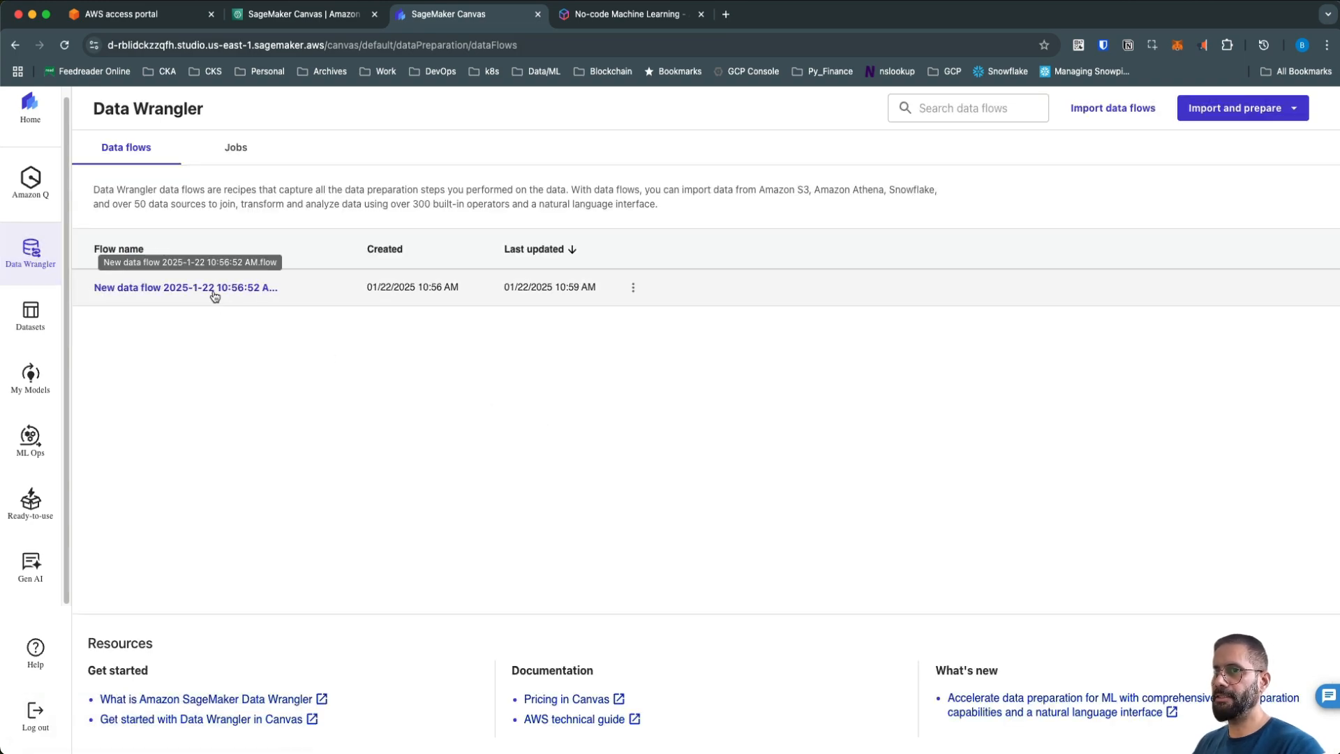
{"action": "left_click", "coordinate": [212, 288]}
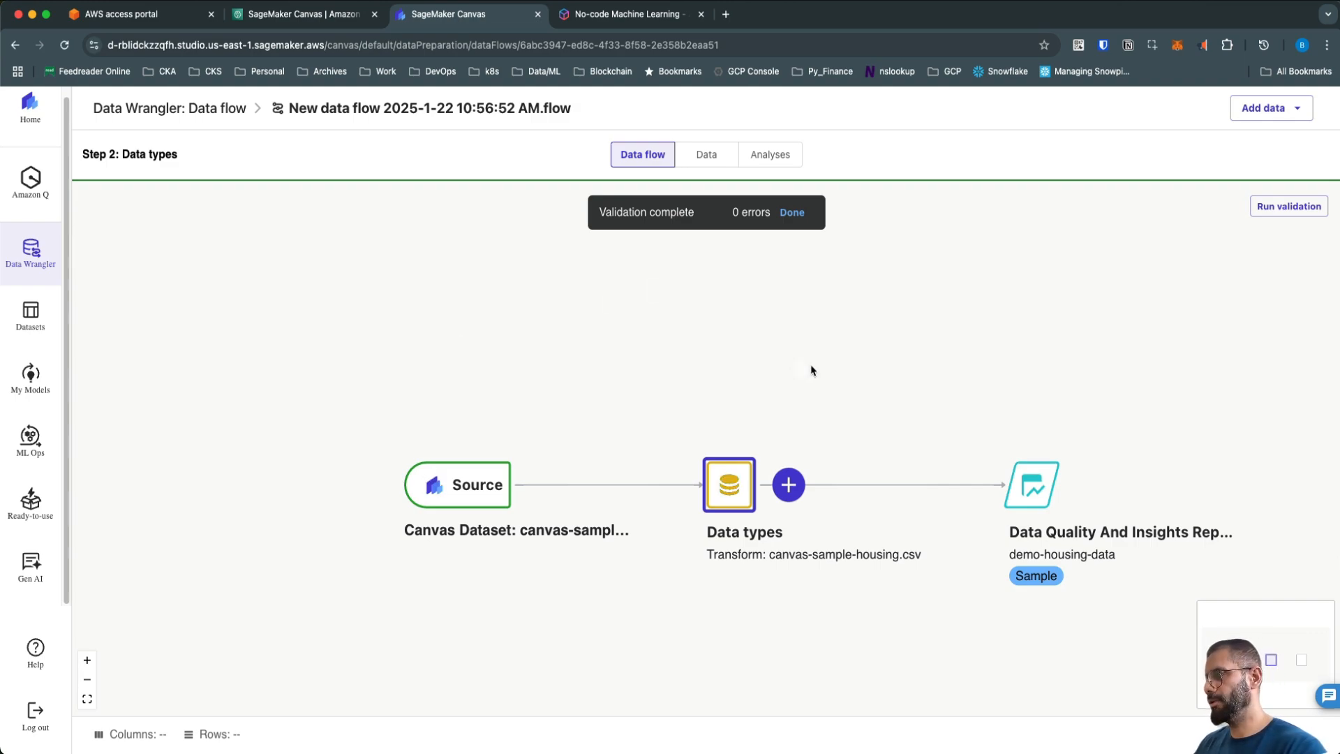
Start adding a transform after the Data types node to bring up the list of available transforms.
{"action": "left_click", "coordinate": [788, 487]}
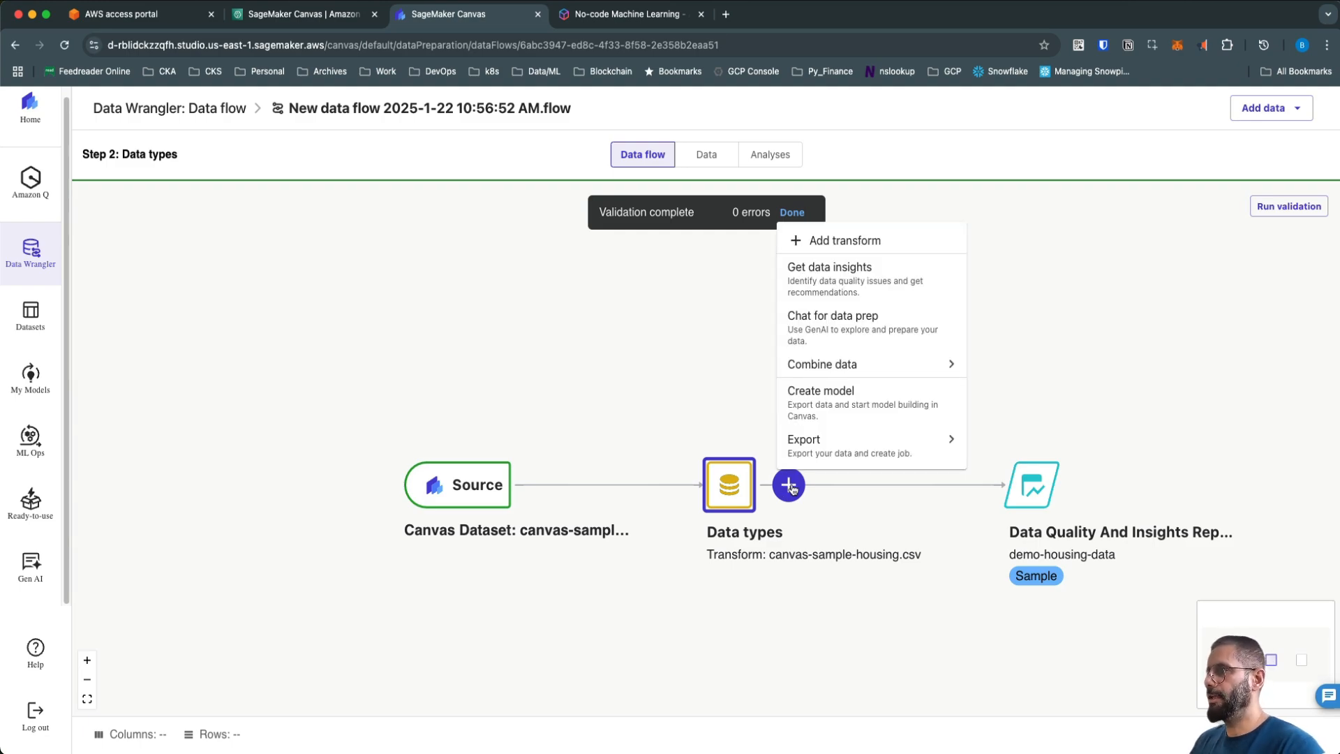
{"action": "left_click", "coordinate": [862, 241]}
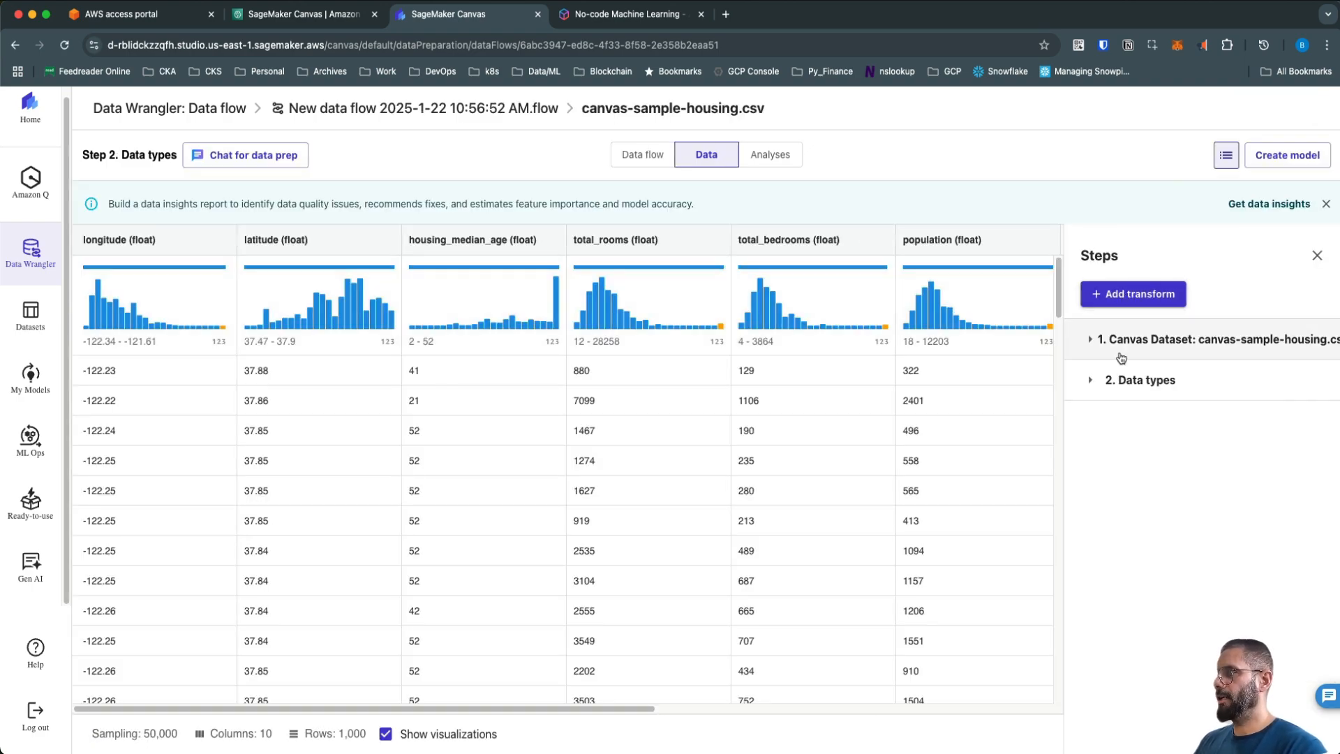
{"action": "left_click", "coordinate": [1131, 297]}
{"action": "left_click", "coordinate": [1144, 300]}
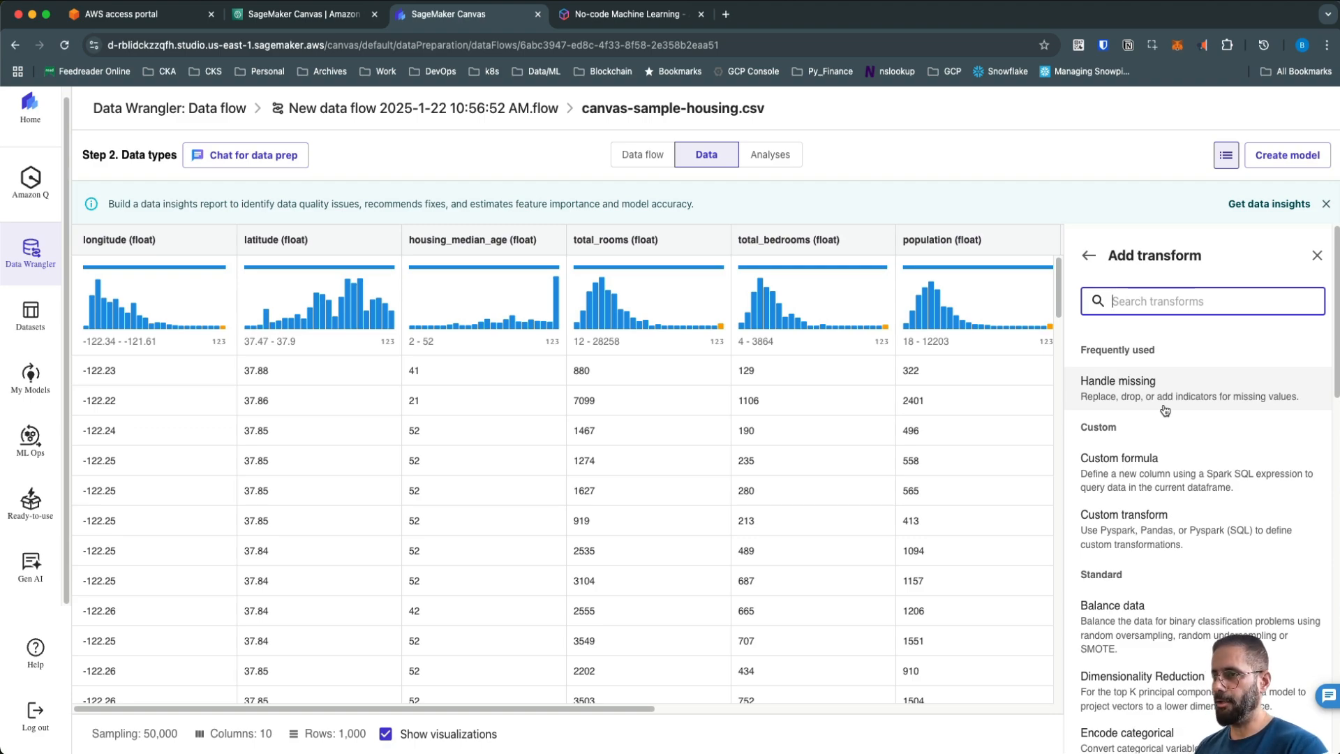
Look through the available transforms, from handling missing values and custom formulas to outliers, columns and rows, and close the list without adding one.
{"action": "scroll", "coordinate": [1165, 410], "scroll_direction": "down", "scroll_amount": 1}
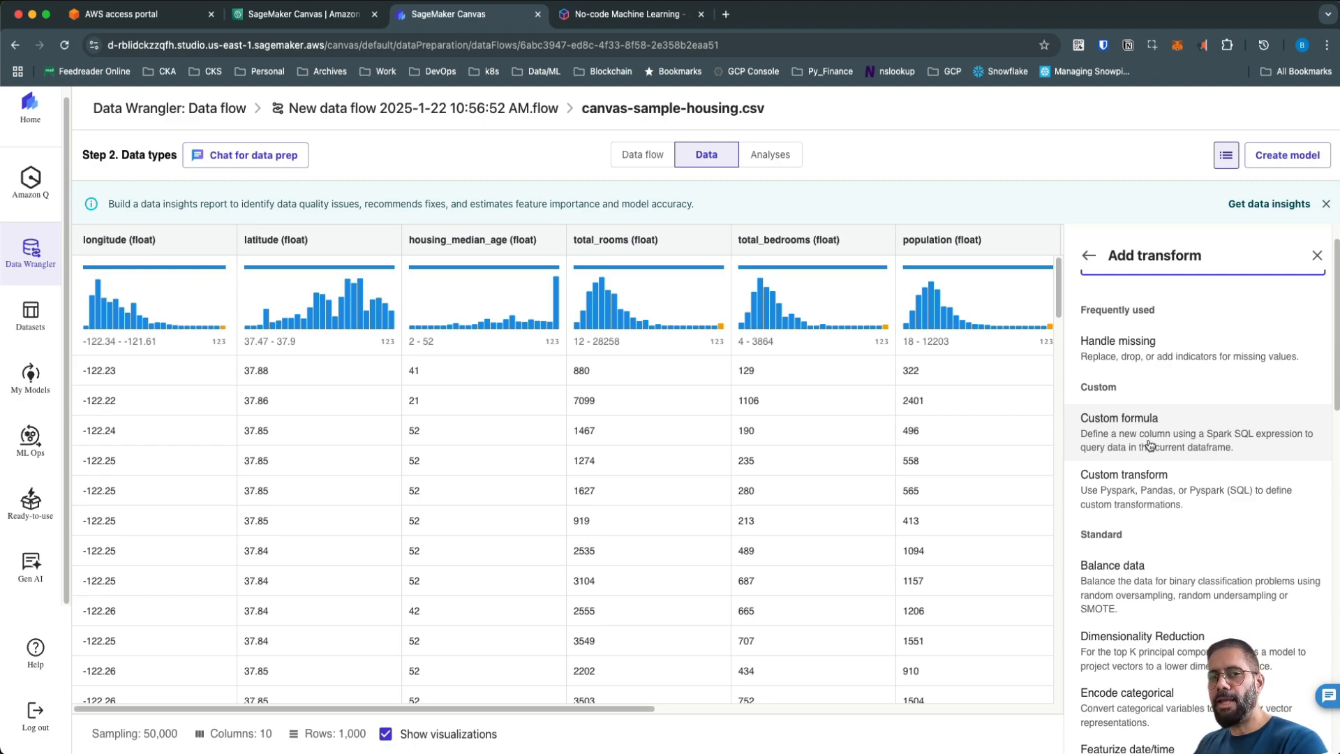
{"action": "scroll", "coordinate": [1152, 447], "scroll_direction": "down", "scroll_amount": 4}
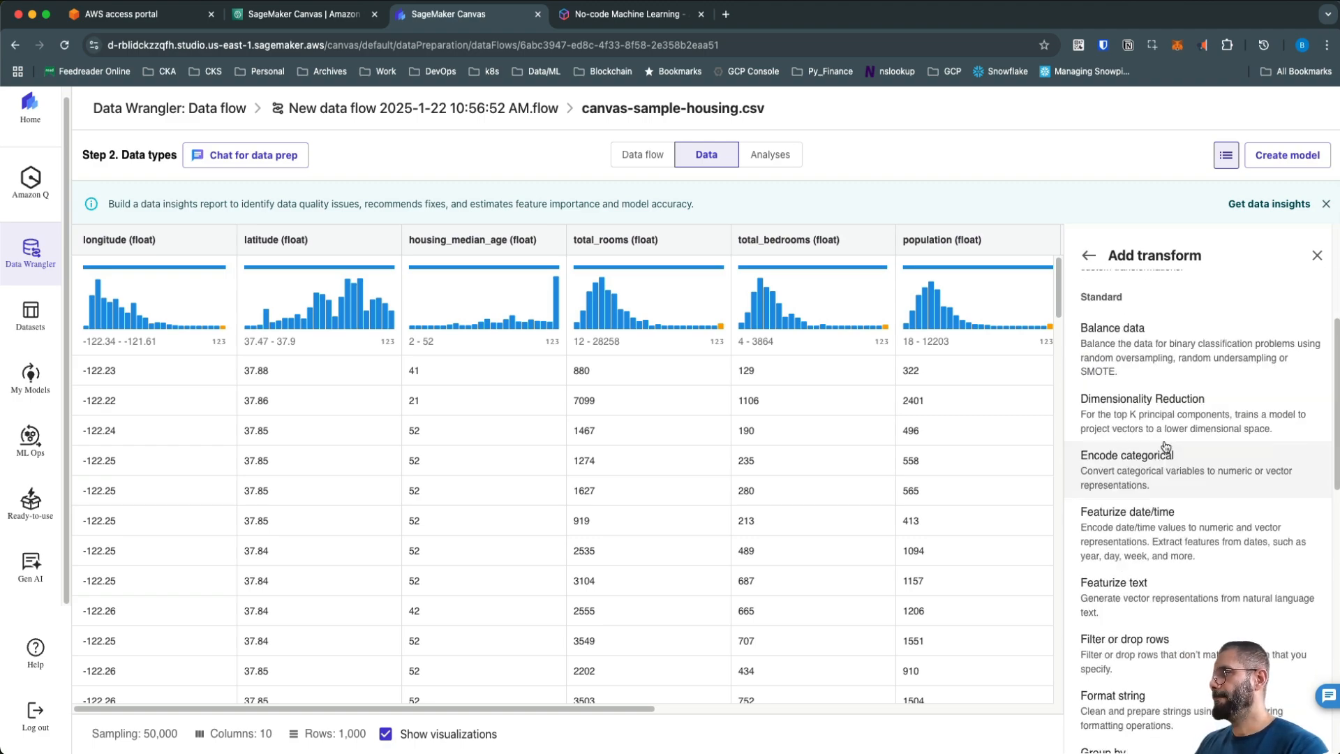
{"action": "scroll", "coordinate": [1165, 454], "scroll_direction": "up", "scroll_amount": 5}
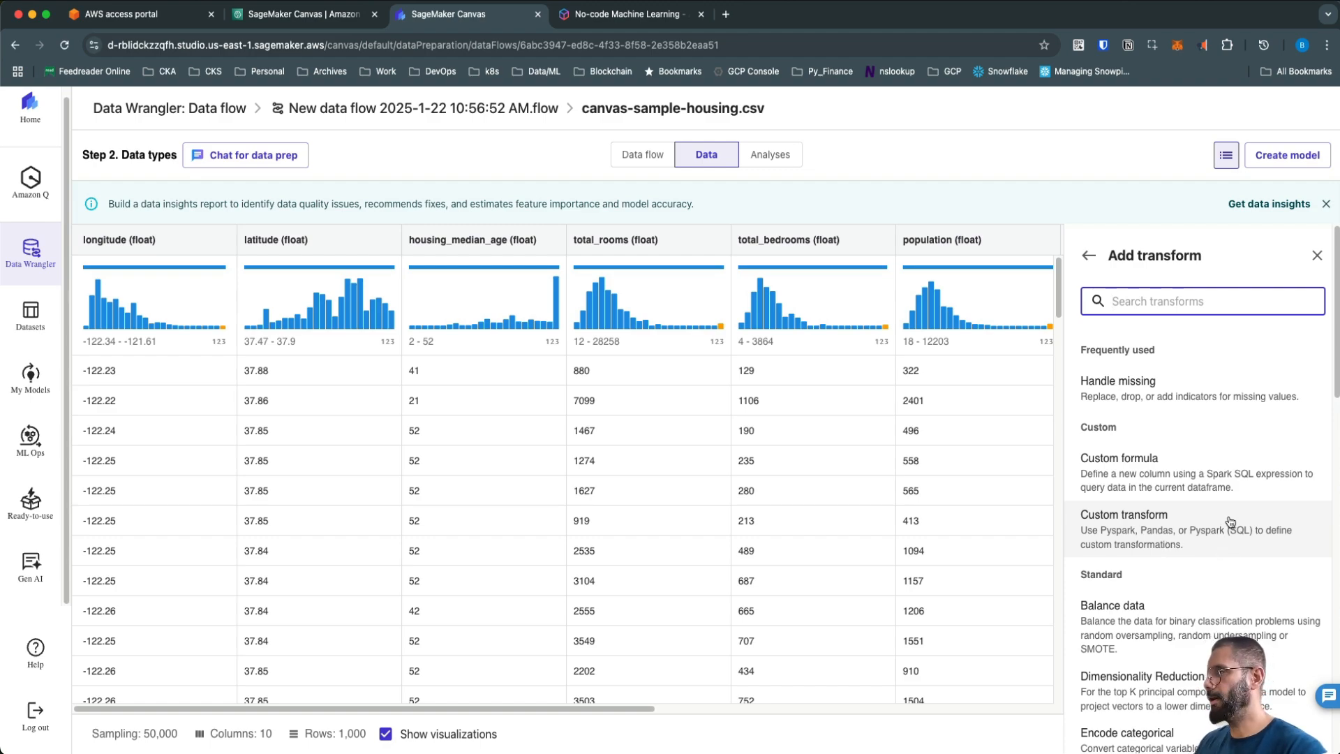
{"action": "scroll", "coordinate": [1230, 521], "scroll_direction": "down", "scroll_amount": 3}
{"action": "scroll", "coordinate": [1230, 522], "scroll_direction": "down", "scroll_amount": 1}
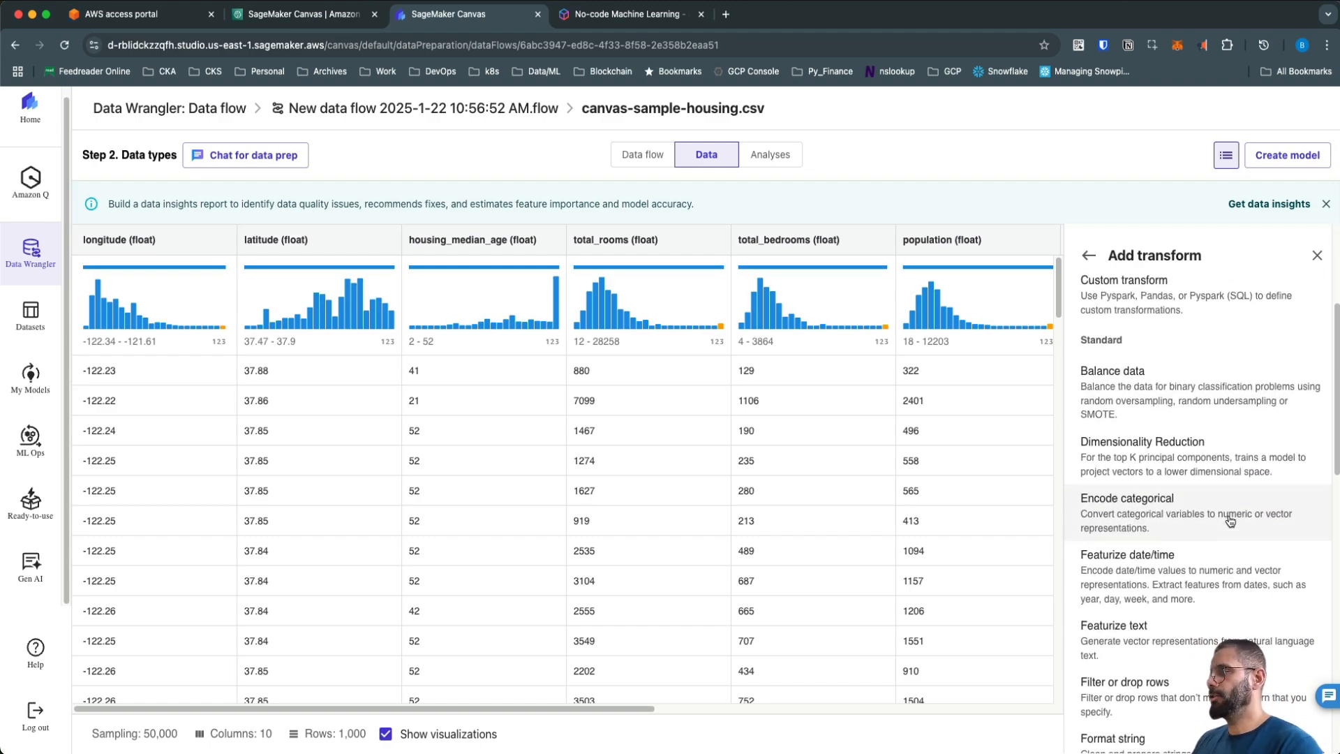
{"action": "scroll", "coordinate": [1215, 530], "scroll_direction": "down", "scroll_amount": 2}
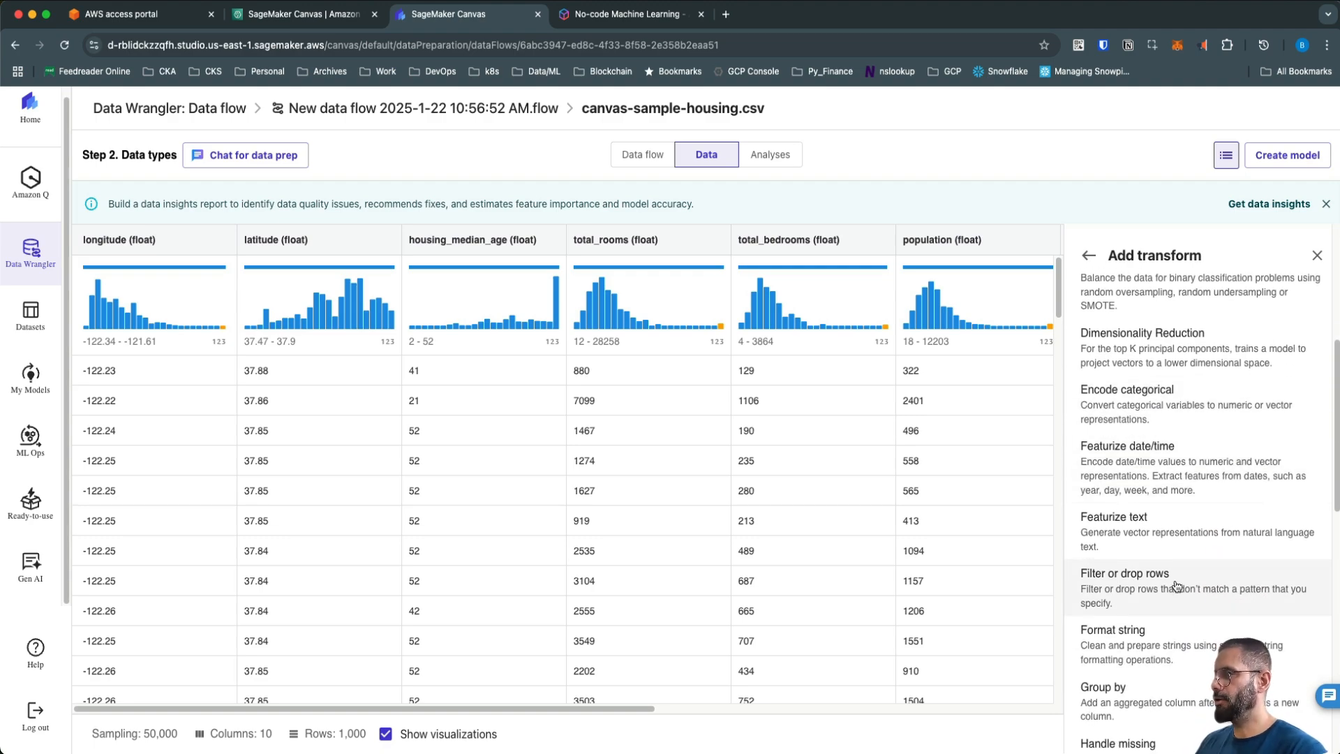
{"action": "scroll", "coordinate": [1159, 538], "scroll_direction": "down", "scroll_amount": 2}
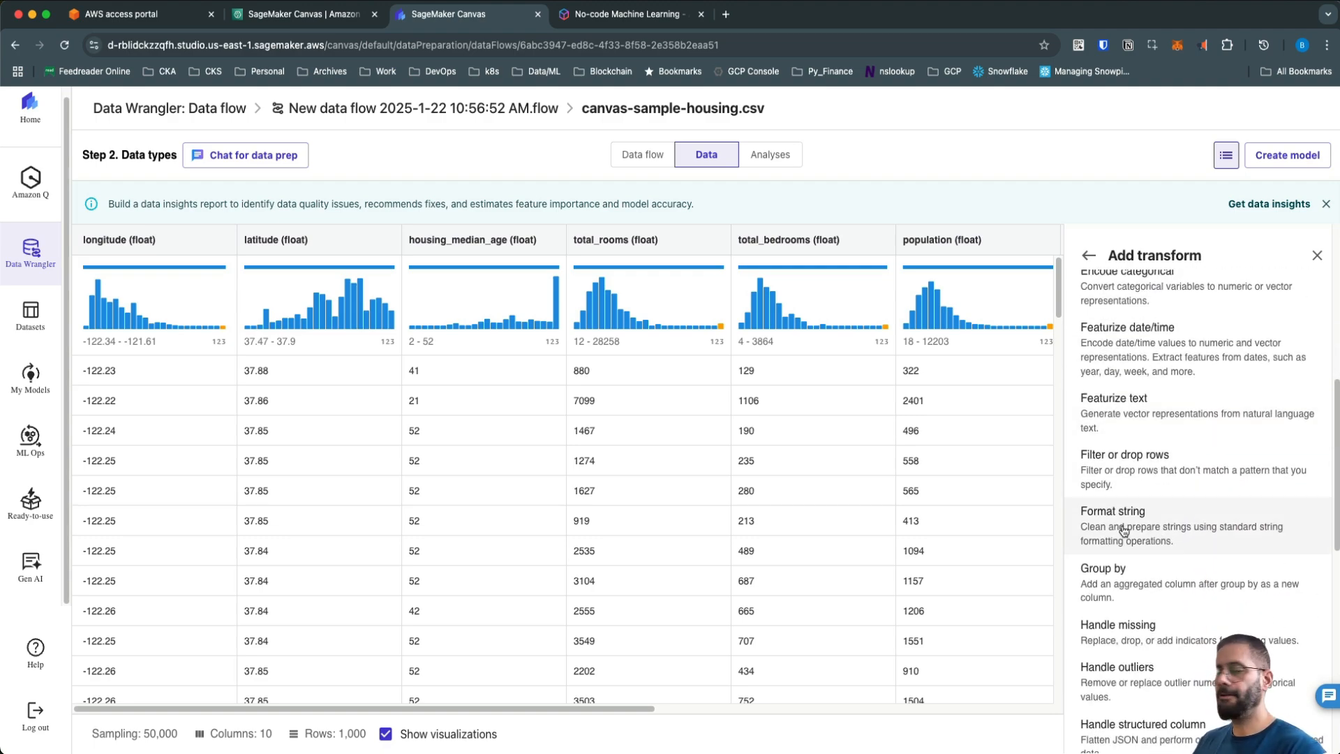
{"action": "scroll", "coordinate": [1128, 529], "scroll_direction": "down", "scroll_amount": 2}
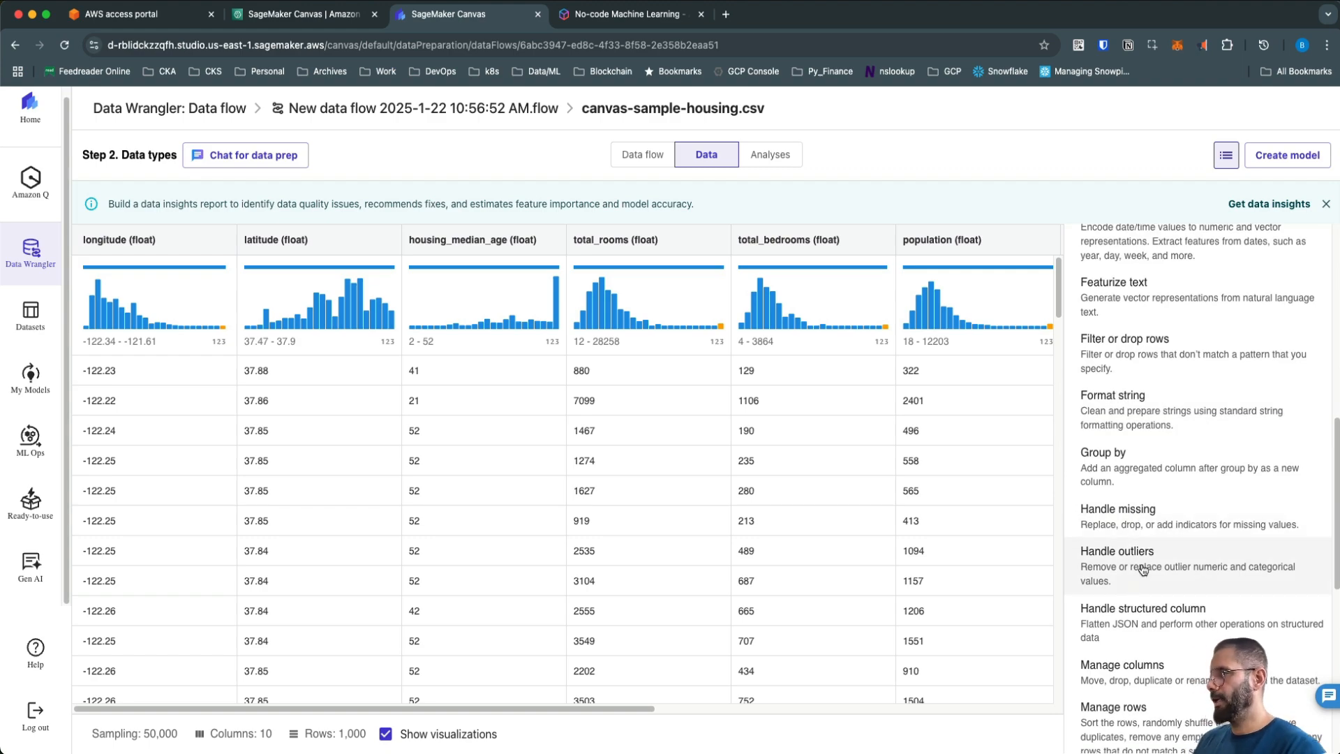
{"action": "scroll", "coordinate": [1154, 514], "scroll_direction": "down", "scroll_amount": 1}
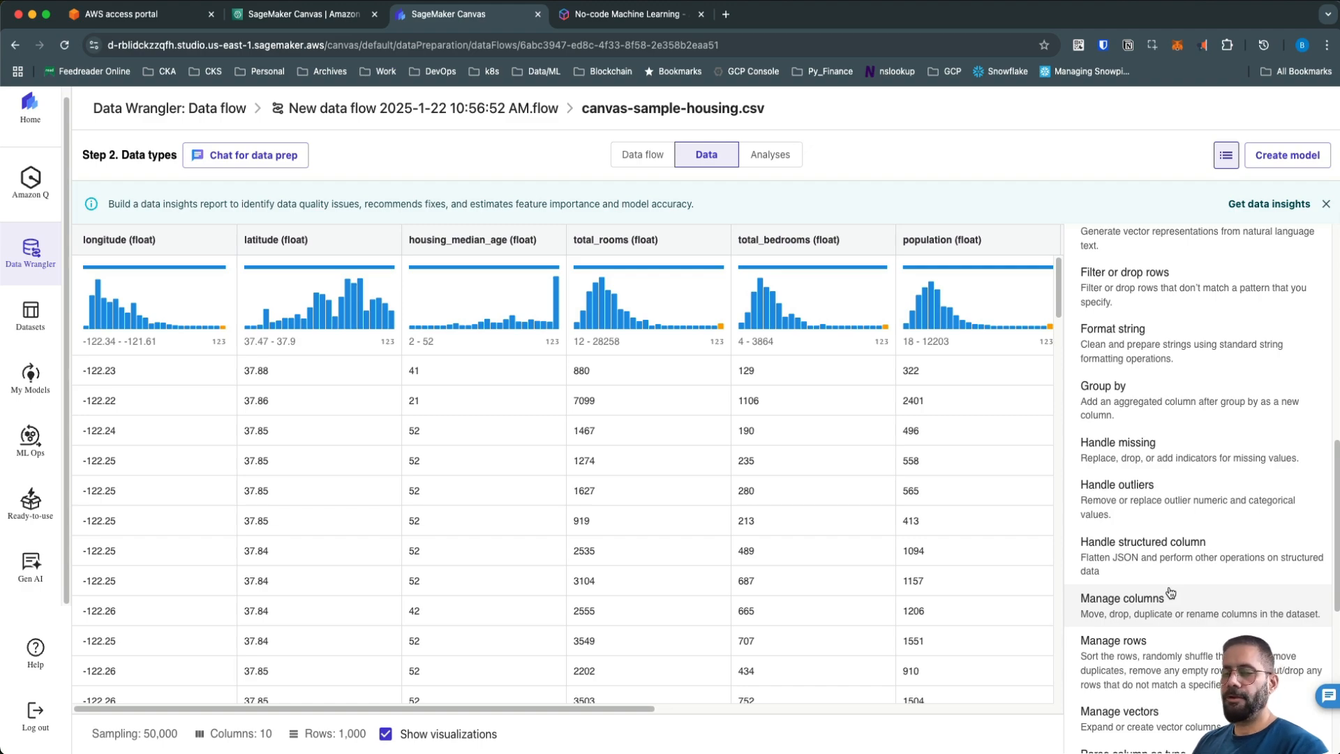
{"action": "scroll", "coordinate": [1171, 592], "scroll_direction": "up", "scroll_amount": 10}
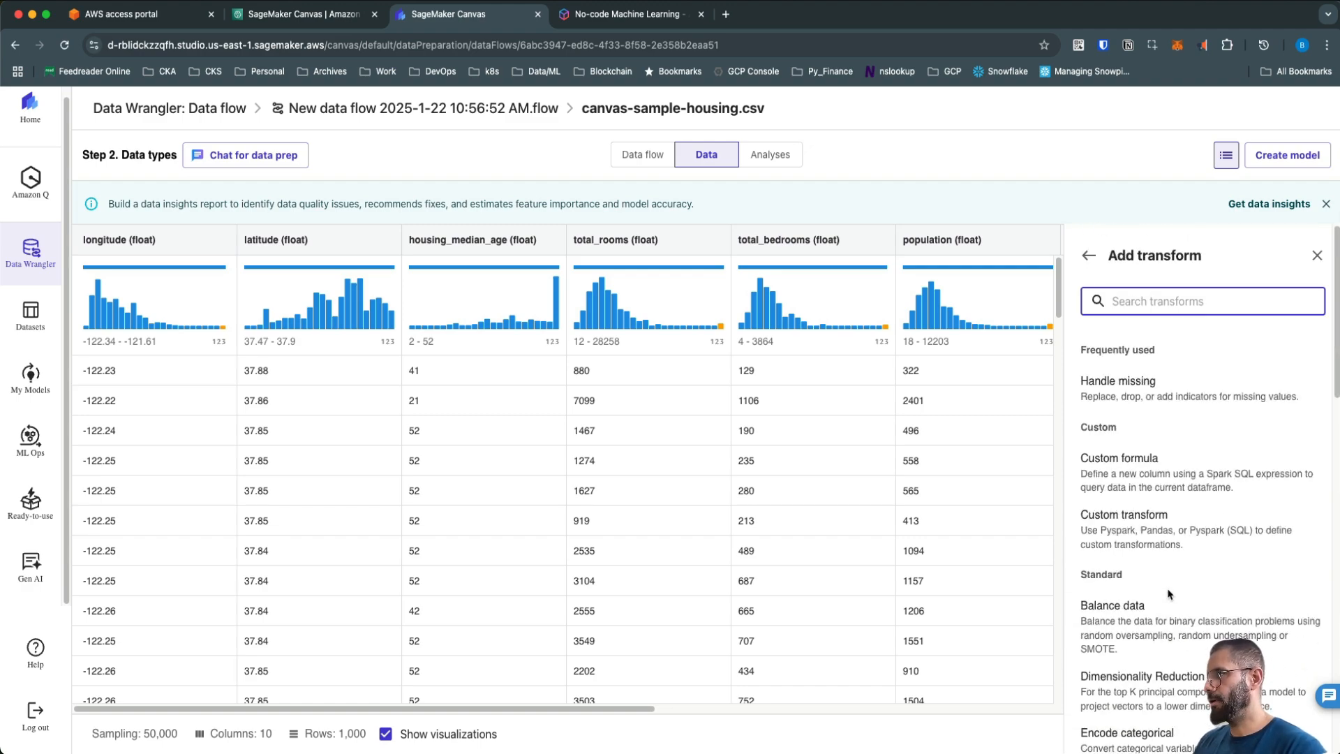
{"action": "left_click", "coordinate": [1317, 256]}
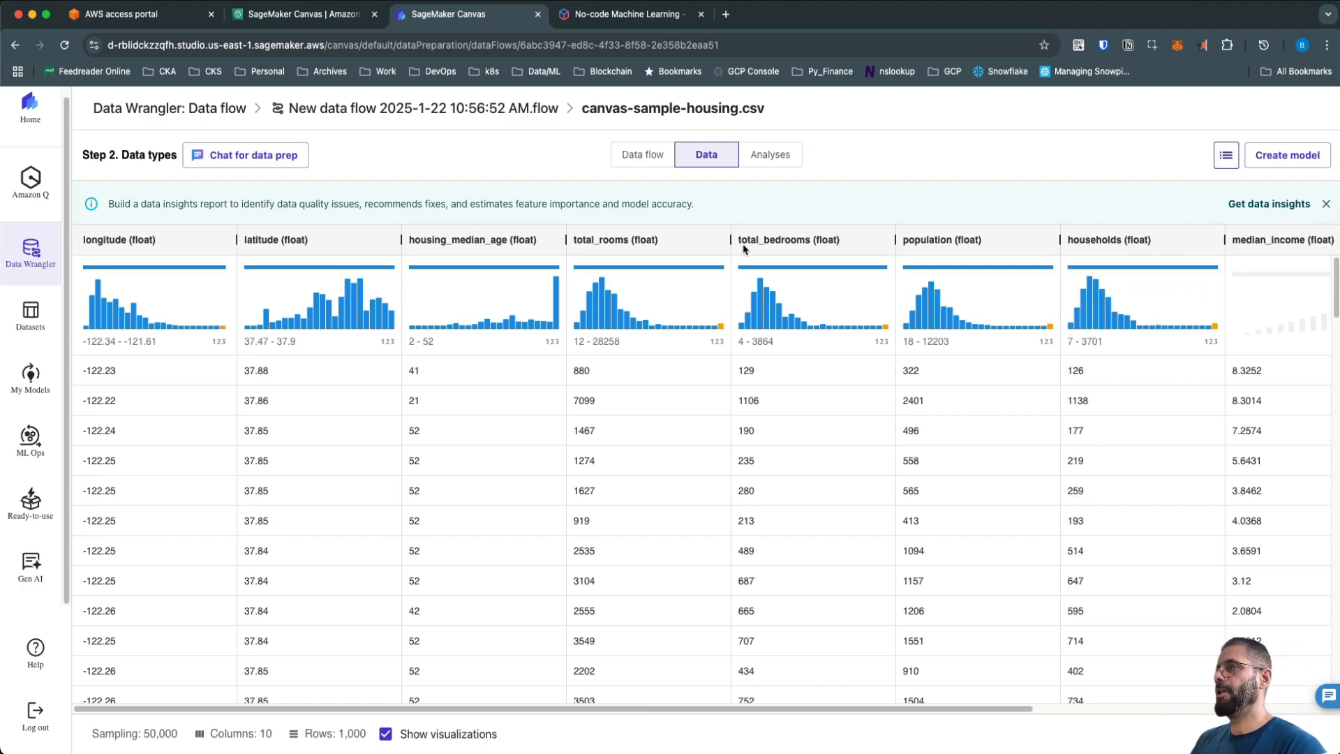
Return to the data flow and open Chat for data prep on the Data types node.
{"action": "left_click", "coordinate": [334, 108]}
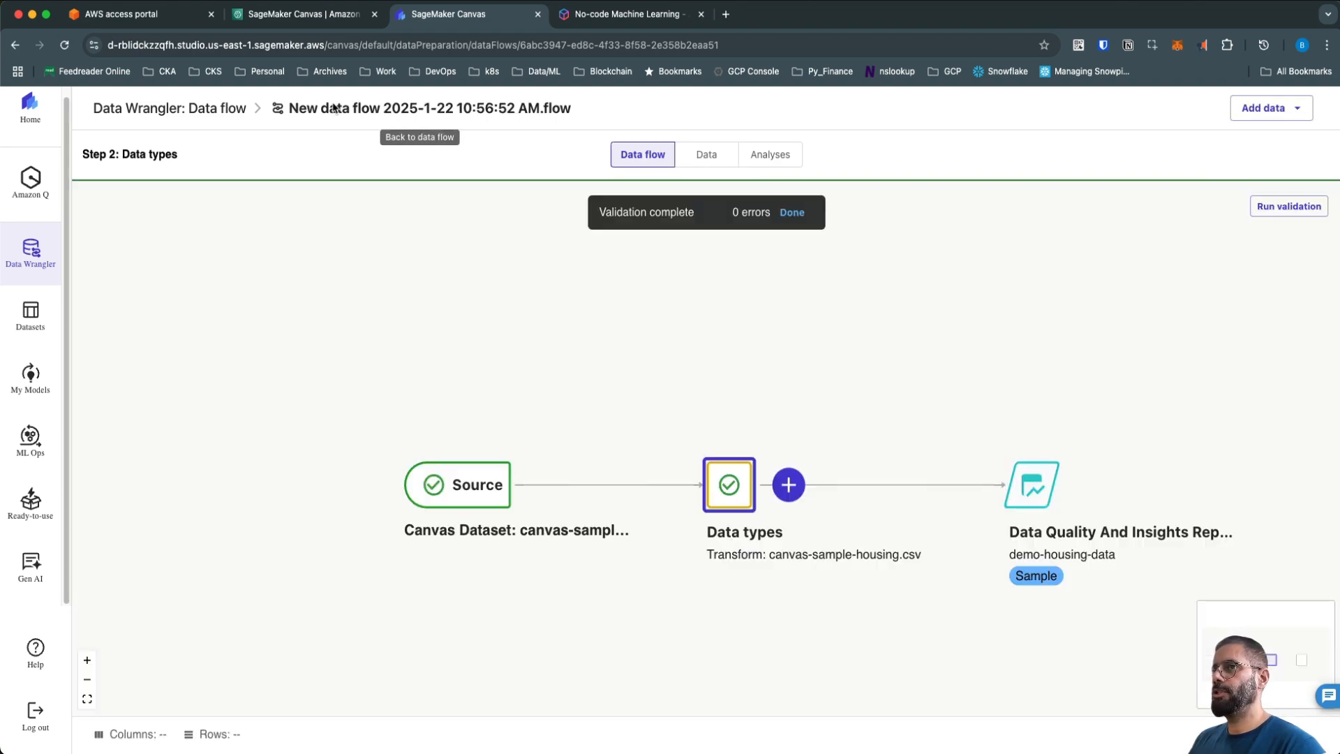
{"action": "left_click", "coordinate": [789, 485]}
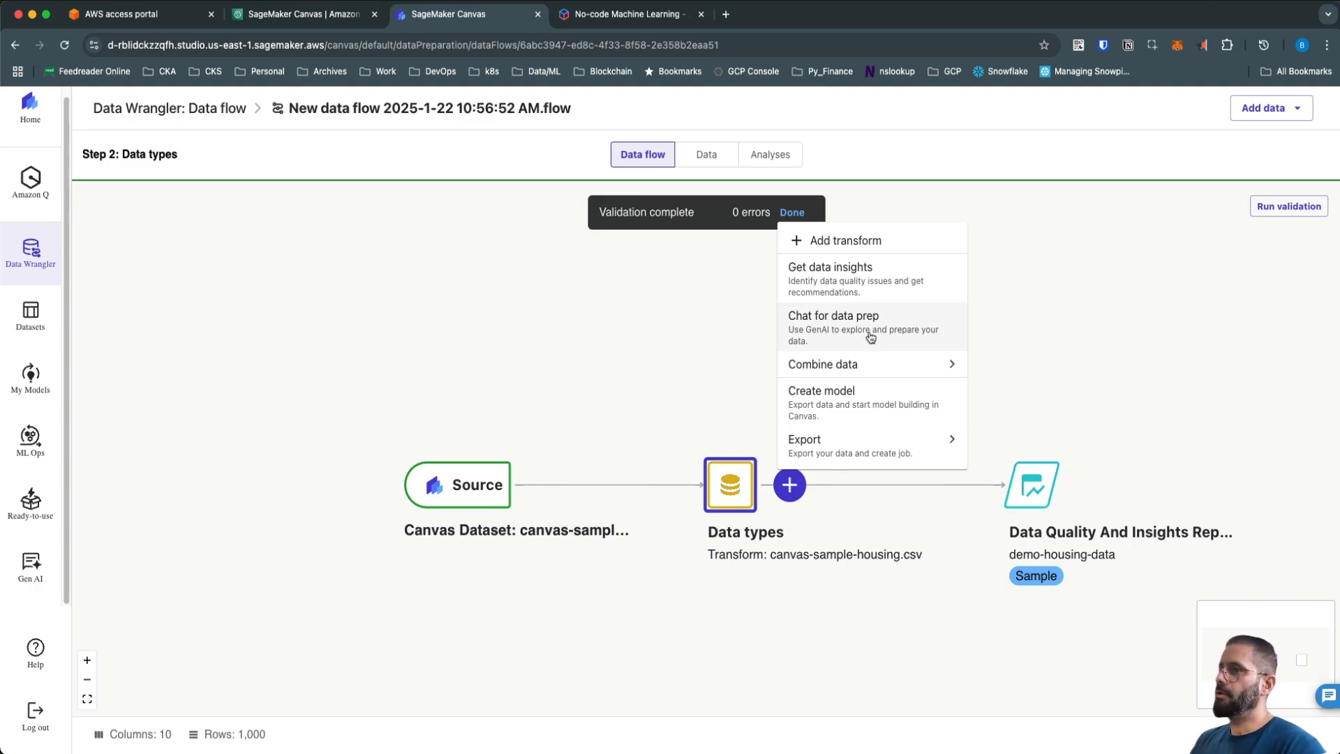
{"action": "left_click", "coordinate": [823, 327]}
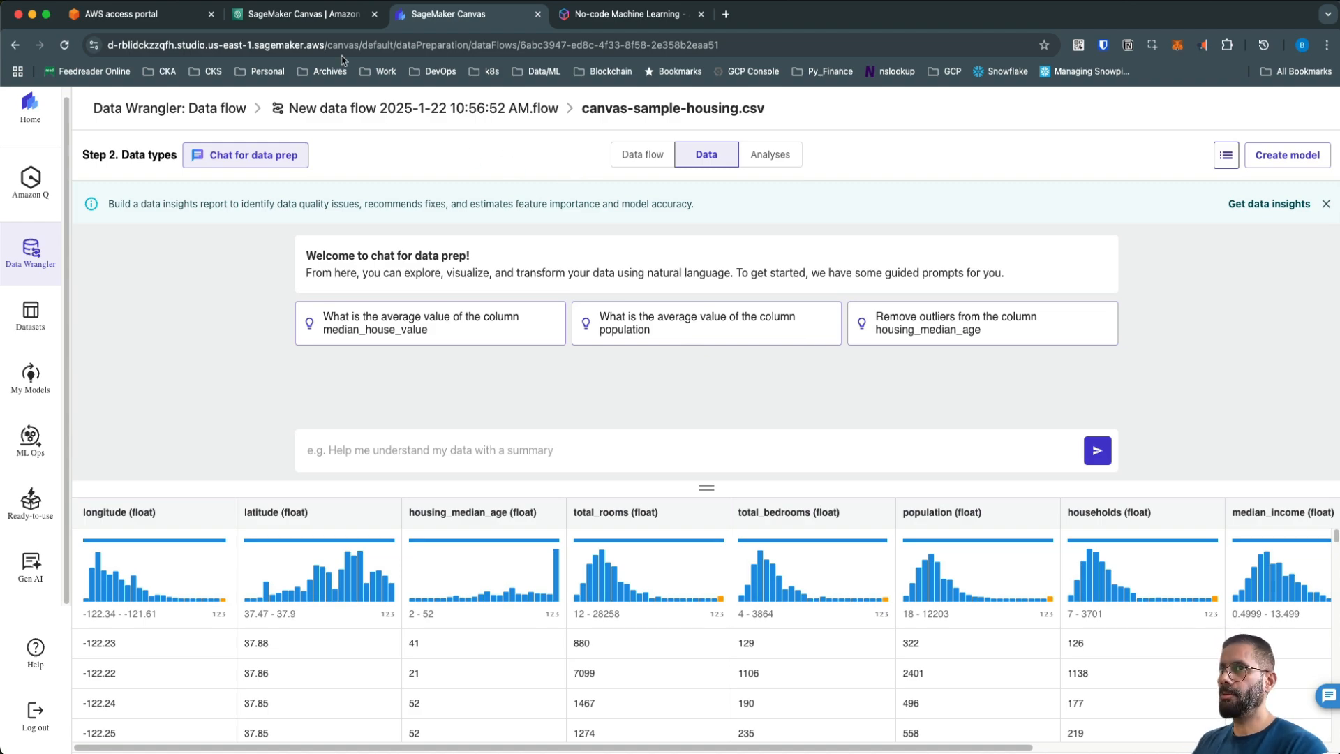
Search the AWS console for bedrock and open Amazon Bedrock in a separate browser tab.
{"action": "left_click", "coordinate": [323, 16]}
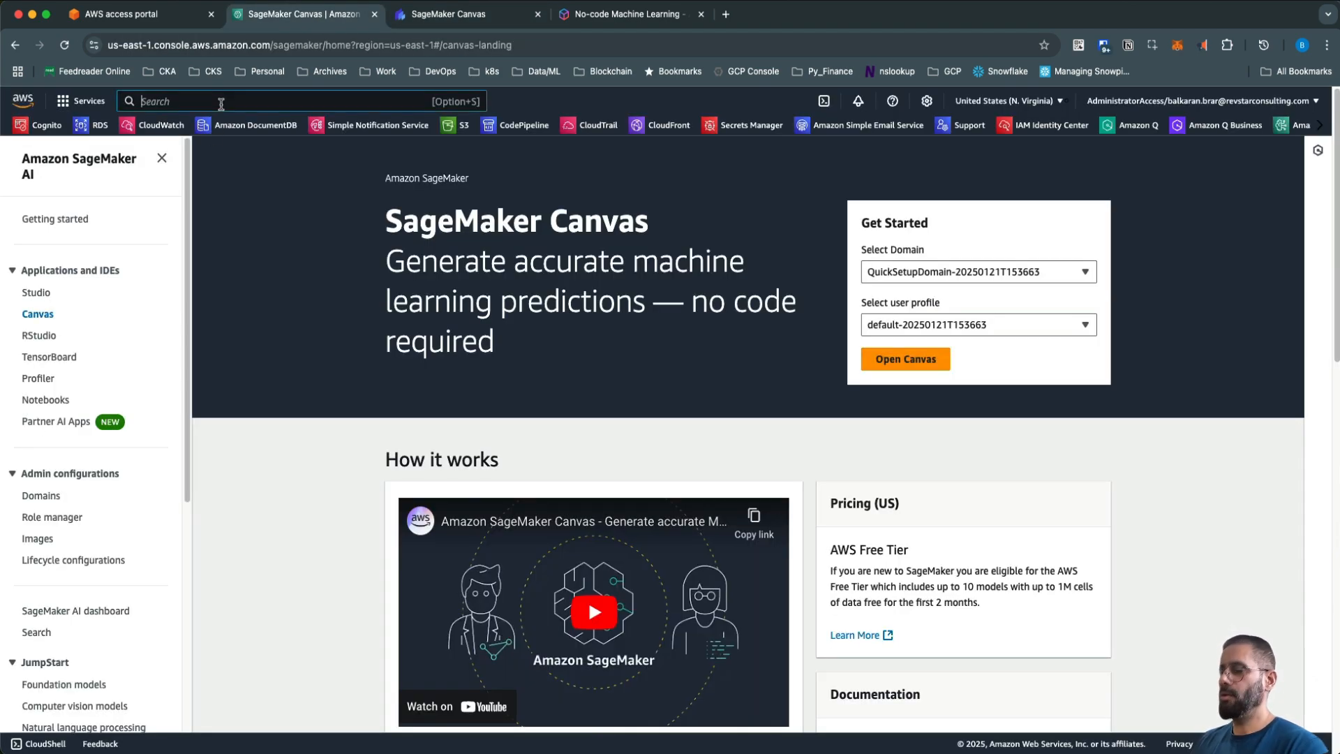
{"action": "left_click", "coordinate": [221, 101]}
{"action": "type", "text": "bedrock"}
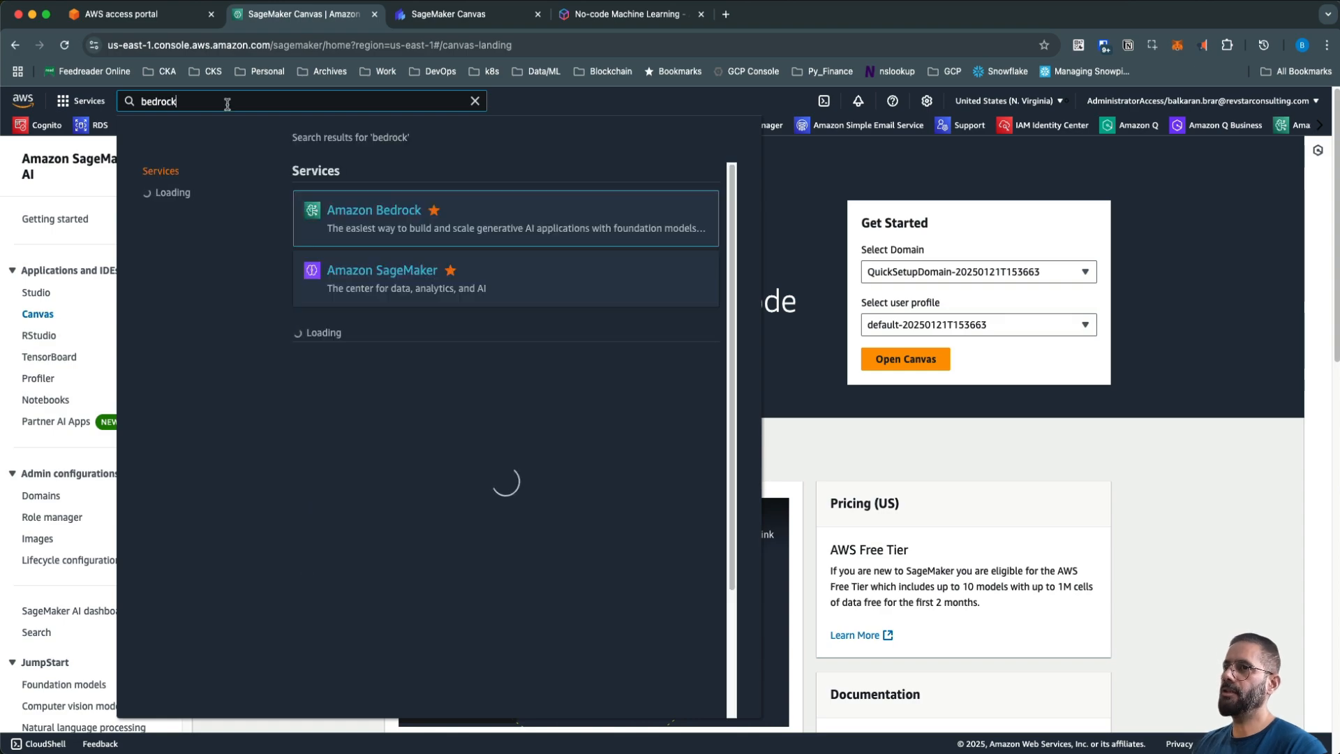
{"action": "left_click", "coordinate": [395, 216], "text": "super"}
{"action": "left_click", "coordinate": [595, 21]}
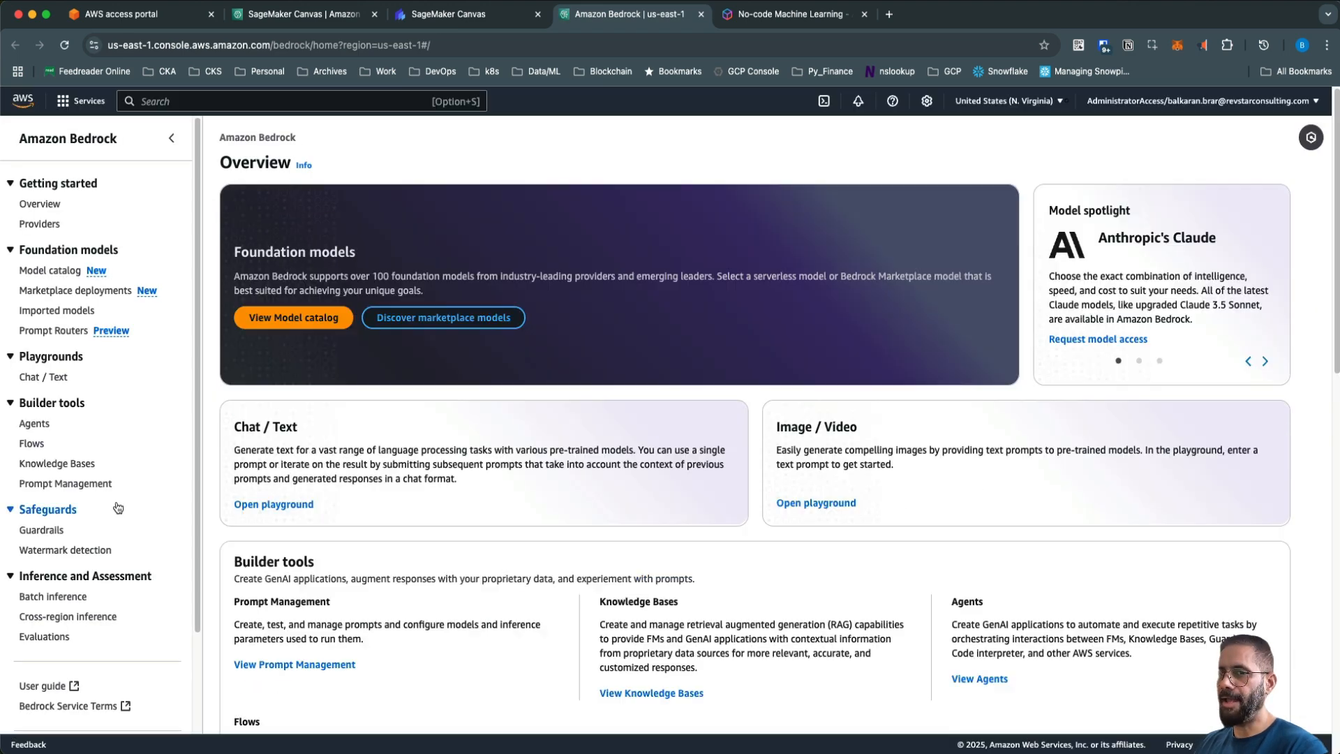
Open Bedrock's model access page, expand the base models and check the access status of Anthropic's Claude models.
{"action": "scroll", "coordinate": [114, 506], "scroll_direction": "down", "scroll_amount": 5}
{"action": "left_click", "coordinate": [52, 659]}
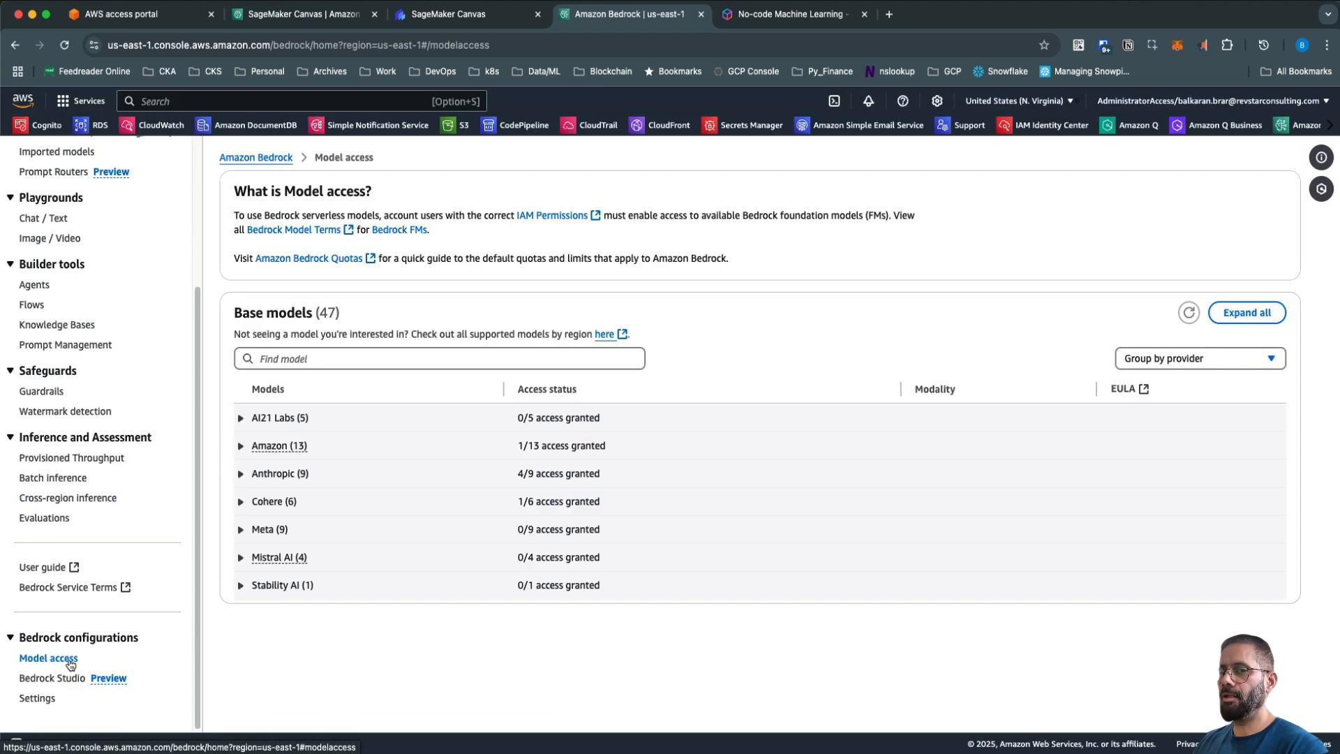
{"action": "scroll", "coordinate": [447, 485], "scroll_direction": "down", "scroll_amount": 1}
{"action": "scroll", "coordinate": [454, 481], "scroll_direction": "down", "scroll_amount": 10}
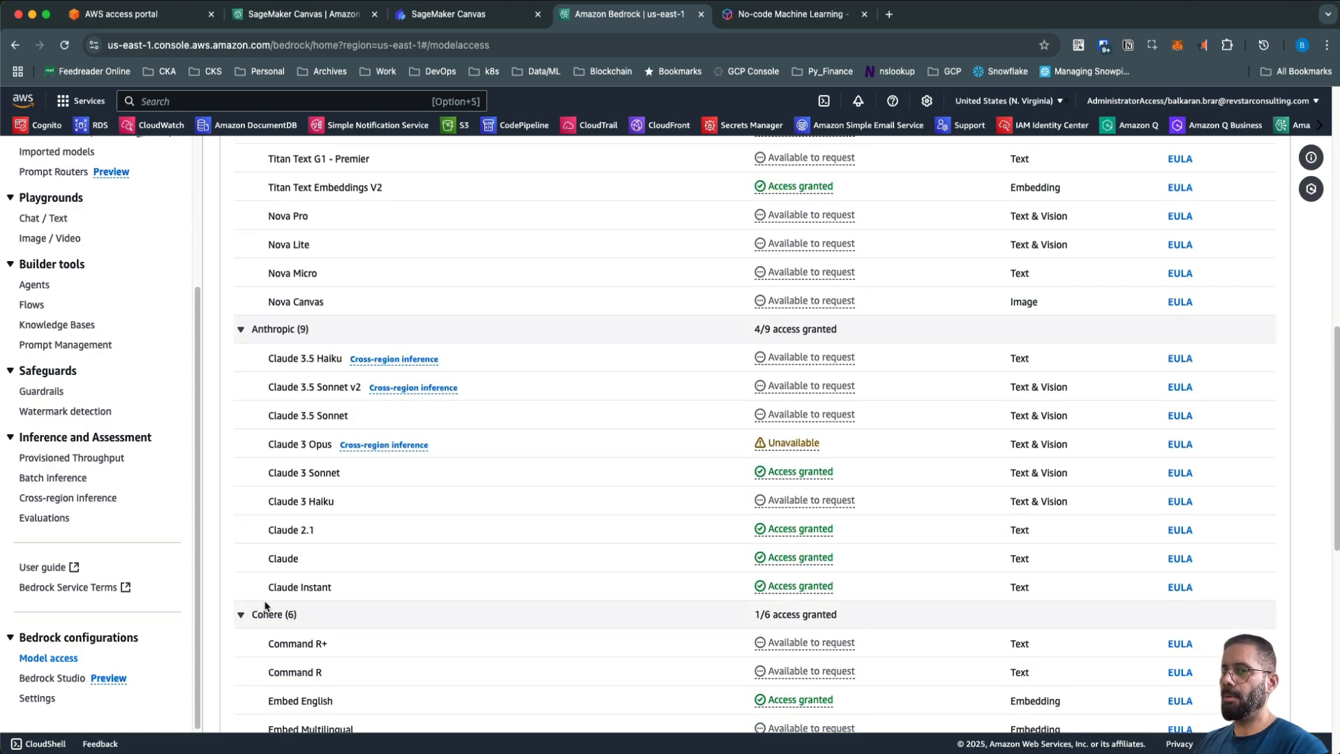
{"action": "left_click_drag", "start_coordinate": [302, 562], "coordinate": [250, 560]}
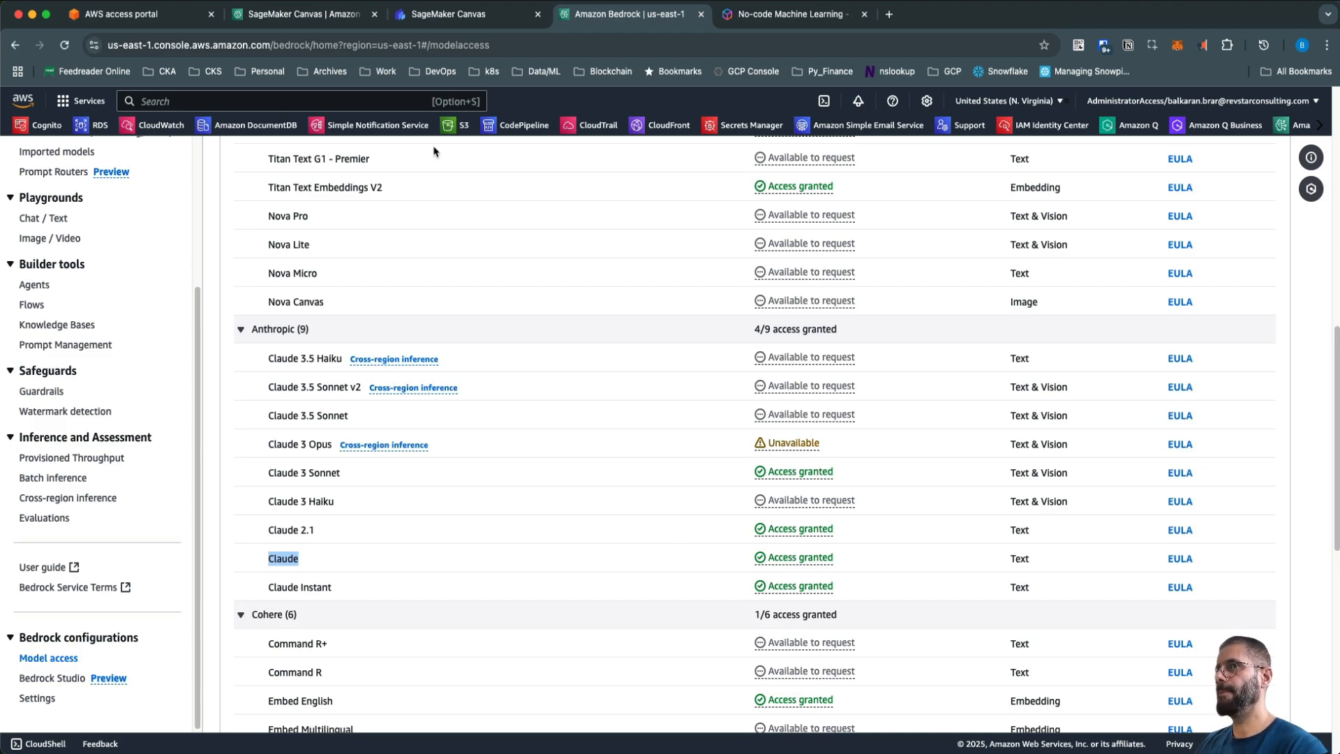
Switch back to SageMaker Canvas and ask the data prep chat for the average value of the population column.
{"action": "left_click", "coordinate": [461, 14]}
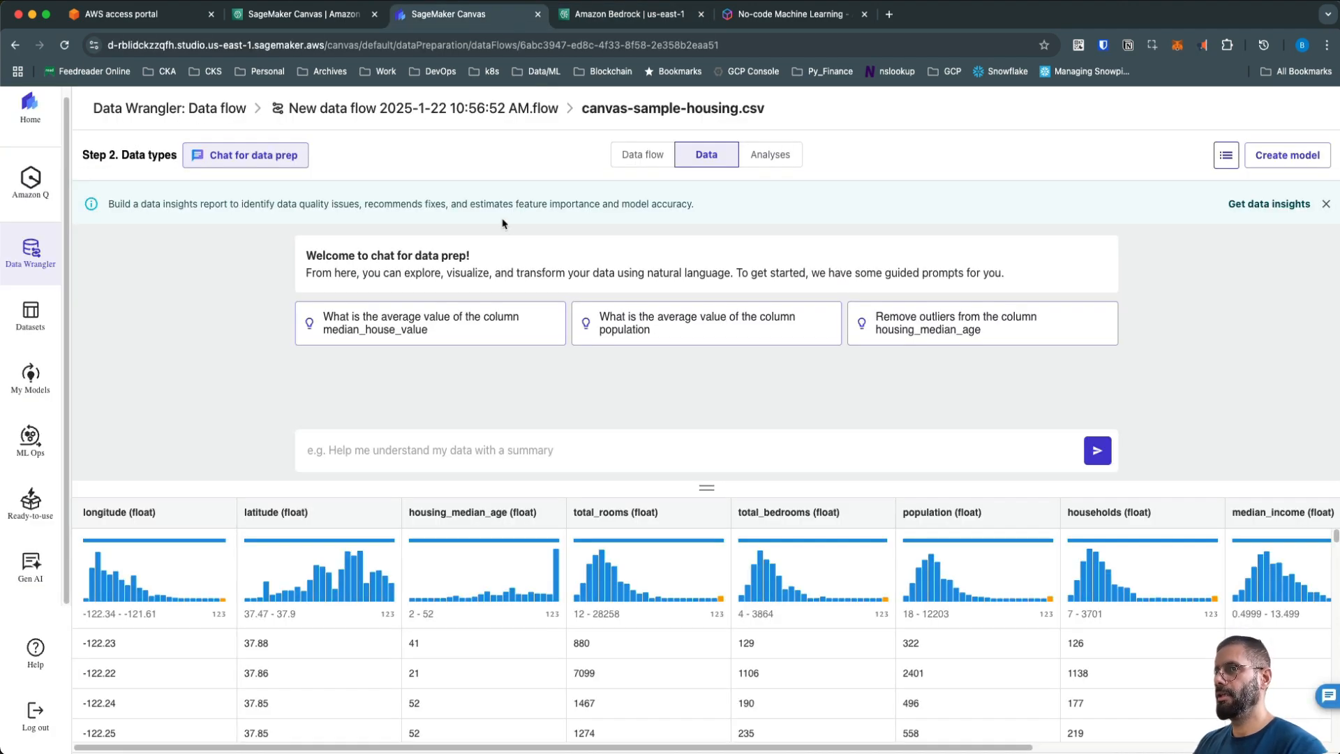
{"action": "left_click", "coordinate": [553, 463]}
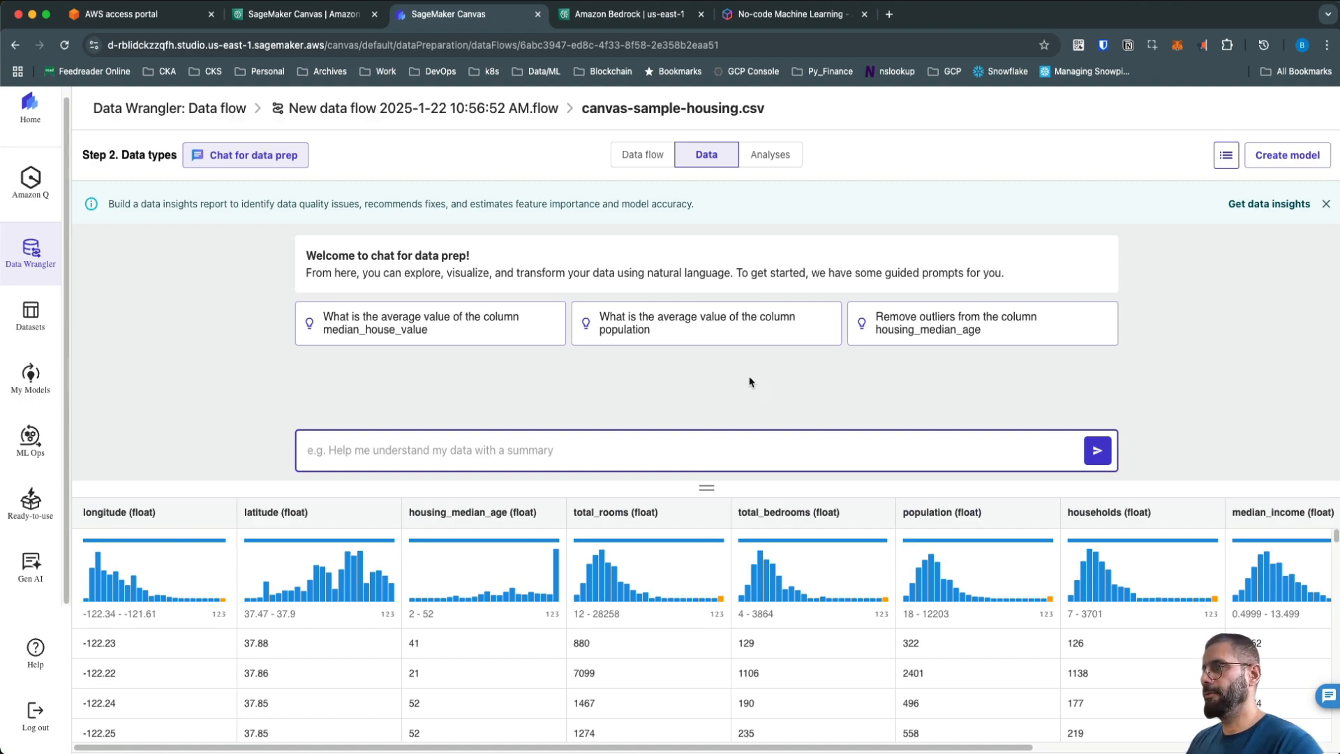
{"action": "left_click", "coordinate": [683, 332]}
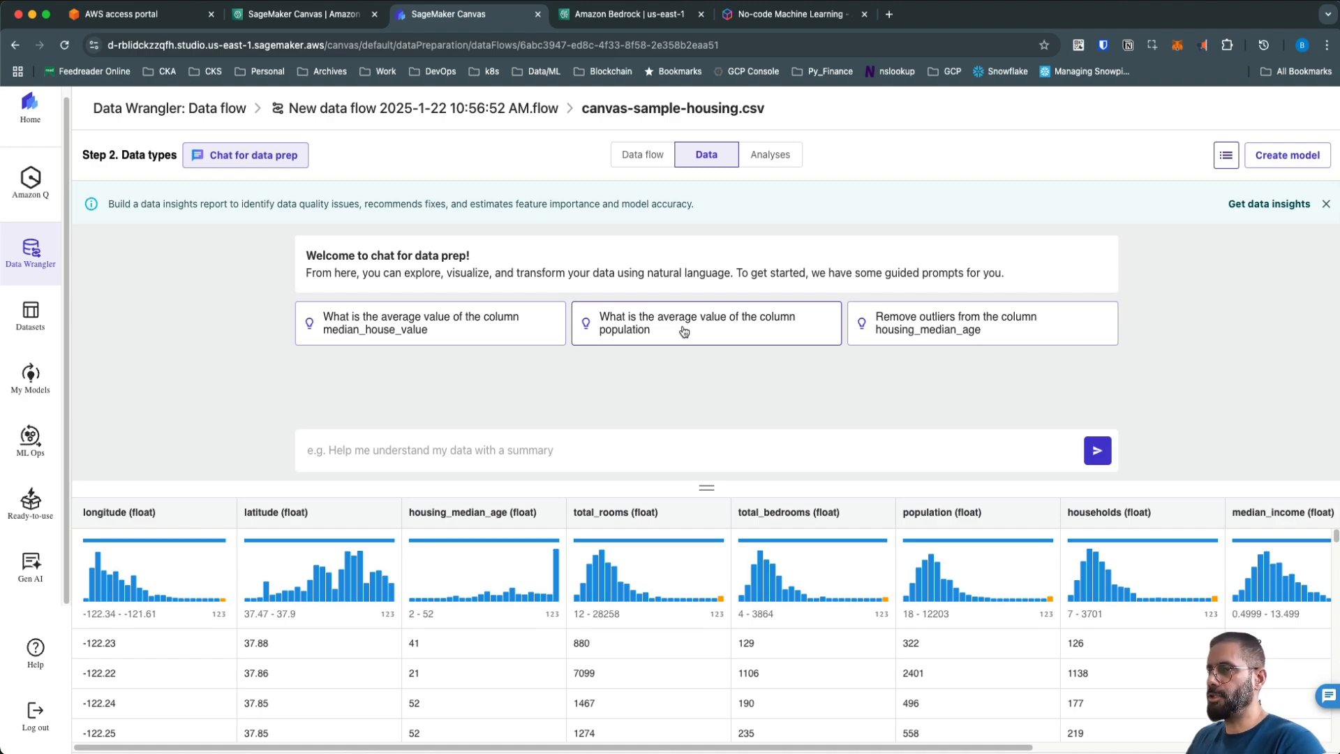
{"action": "left_click", "coordinate": [1103, 455]}
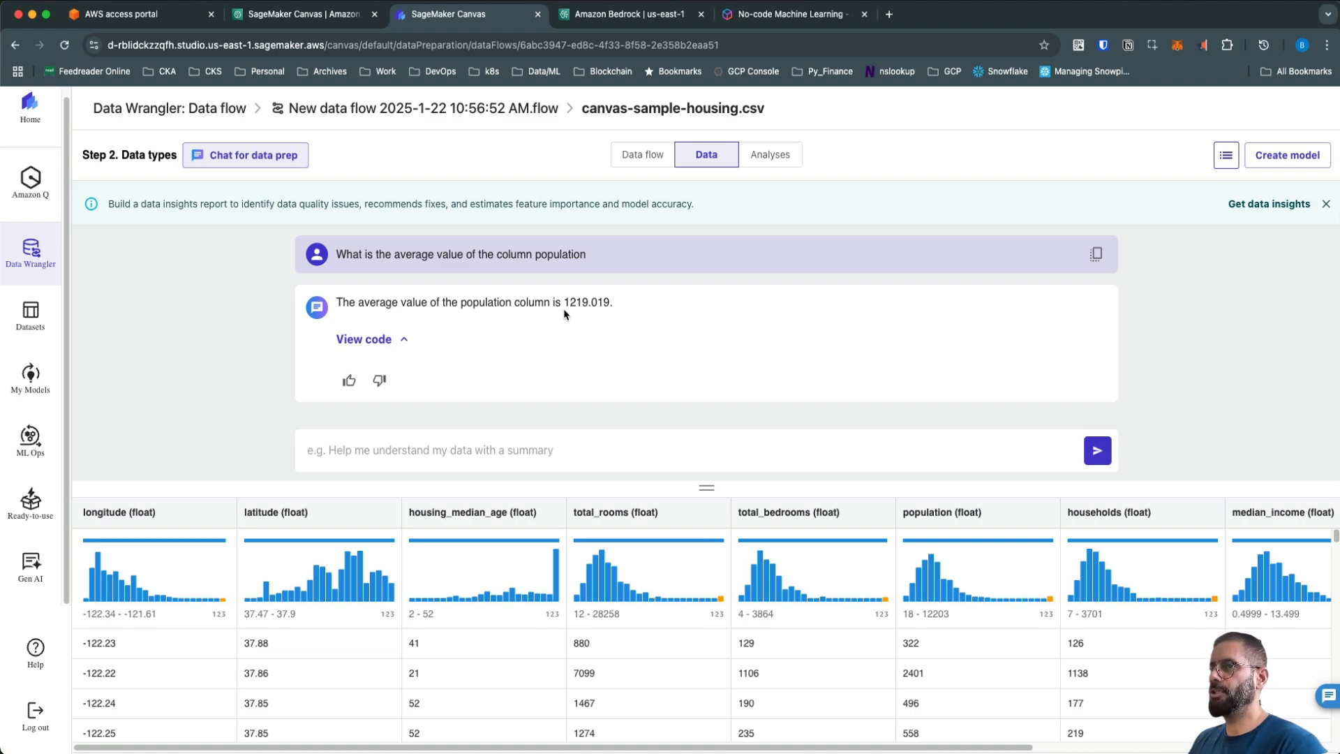
{"action": "left_click_drag", "start_coordinate": [564, 303], "coordinate": [637, 336]}
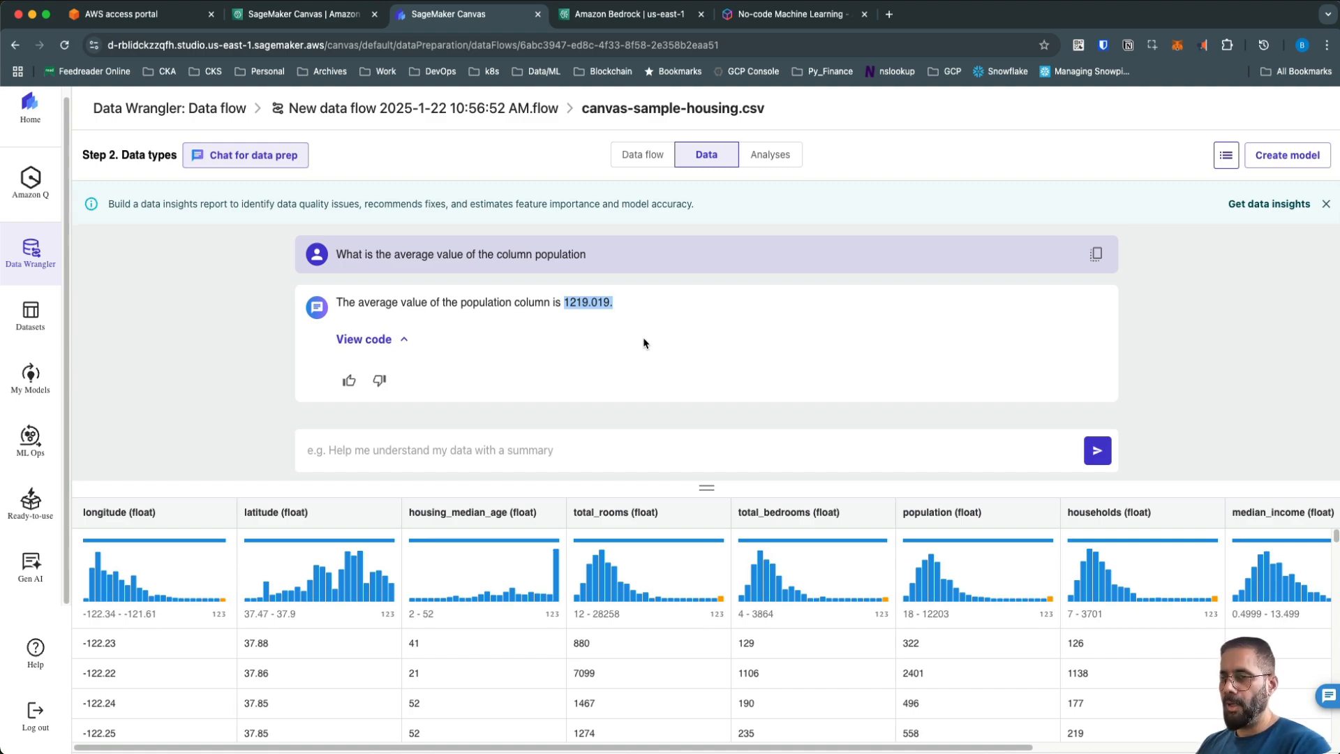
Return to the data flow, check the Data types node's combine and export options, and start creating a model from it.
{"action": "left_click", "coordinate": [328, 112]}
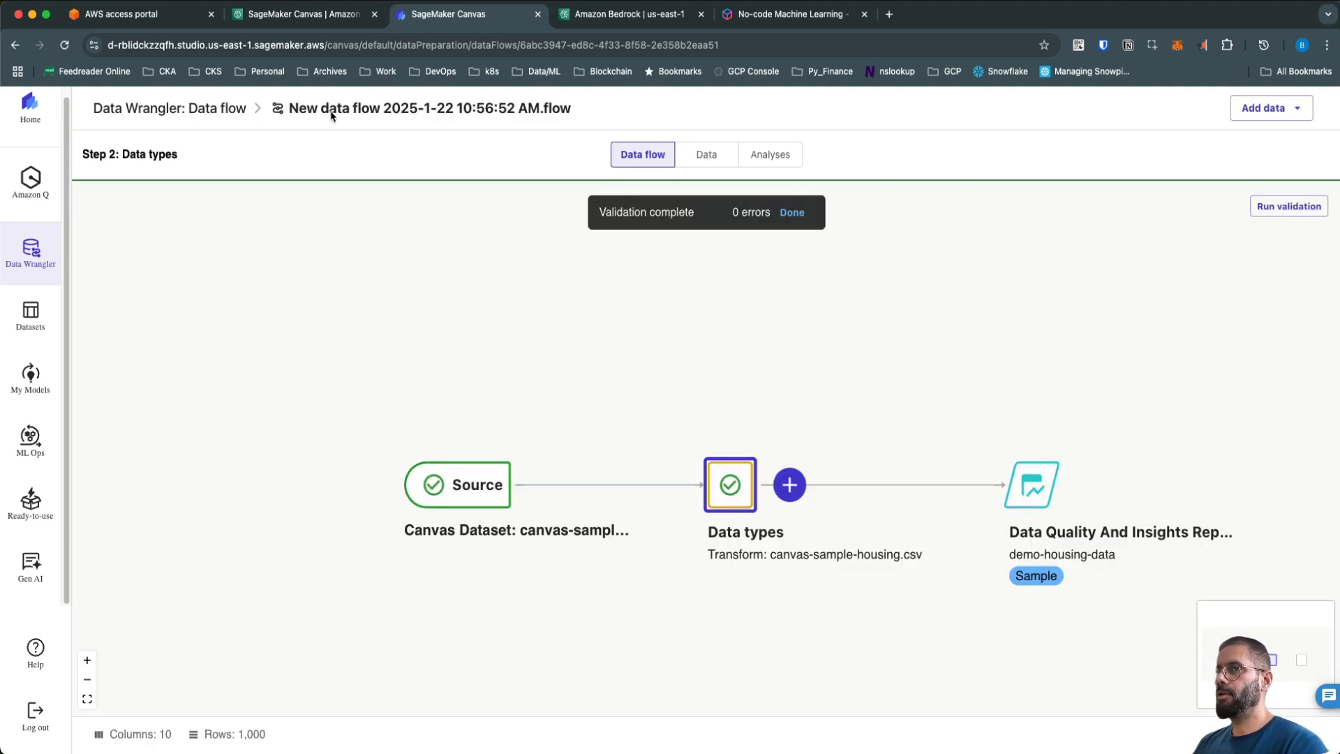
{"action": "left_click", "coordinate": [801, 495]}
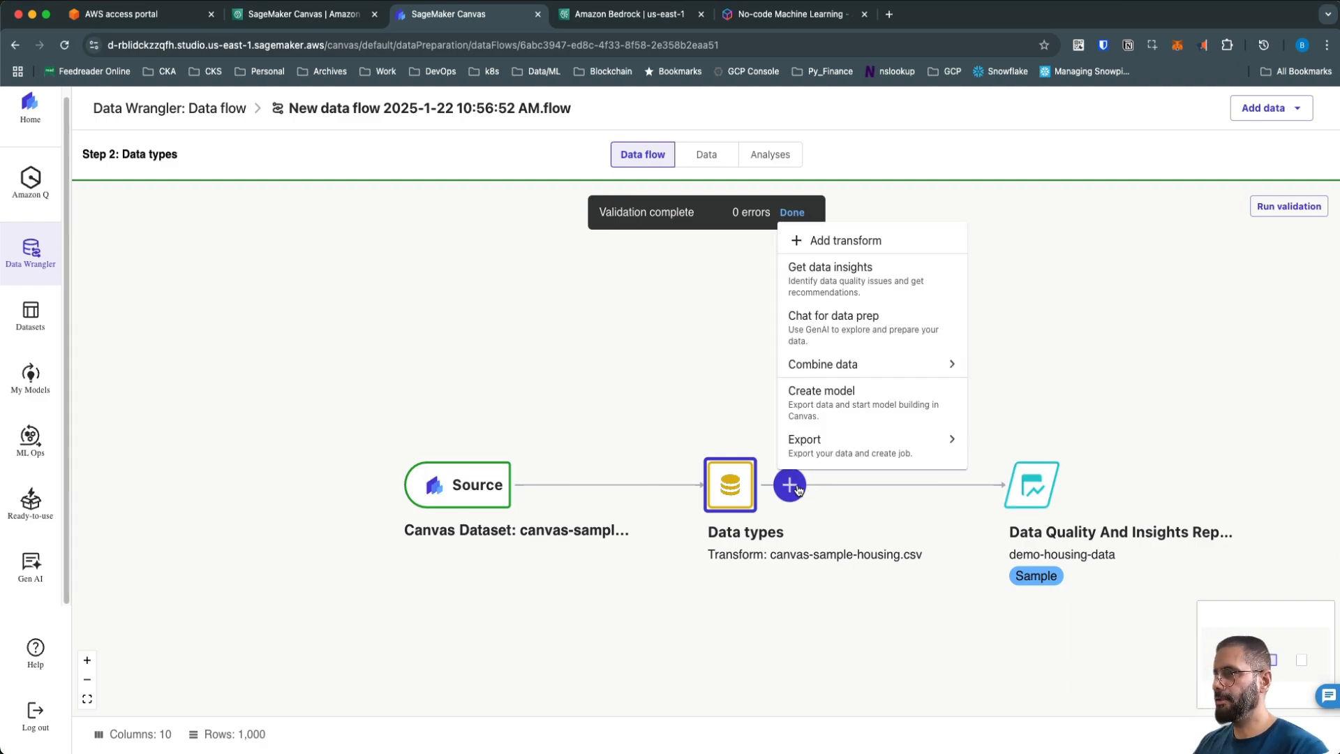
{"action": "mouse_move", "coordinate": [896, 376]}
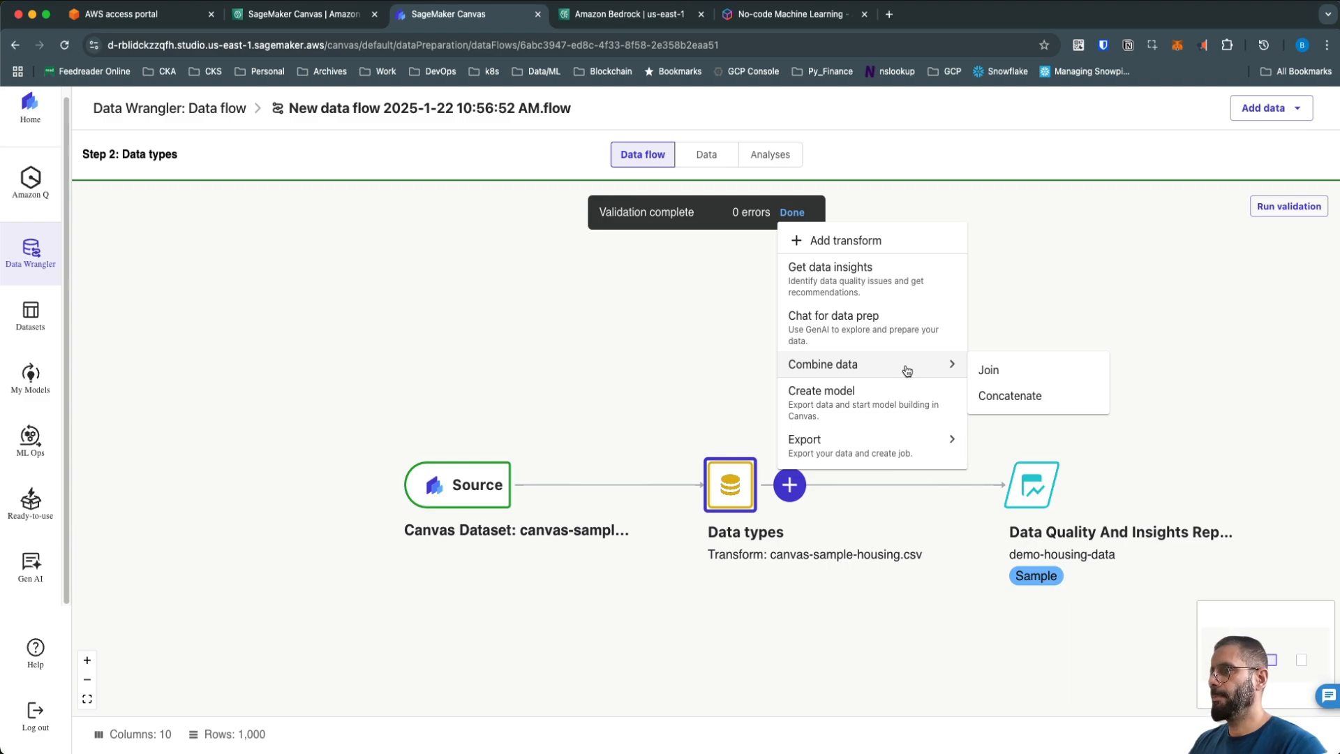
{"action": "mouse_move", "coordinate": [905, 446]}
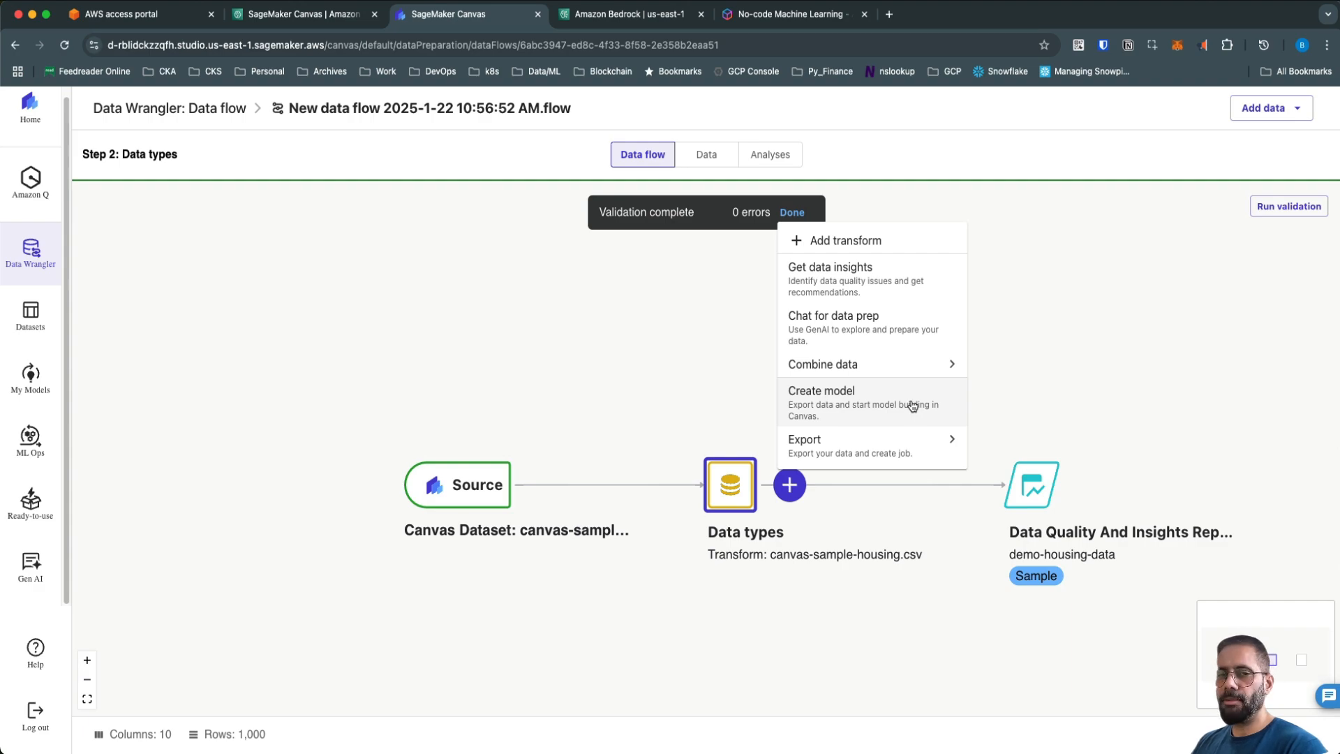
{"action": "left_click", "coordinate": [862, 413]}
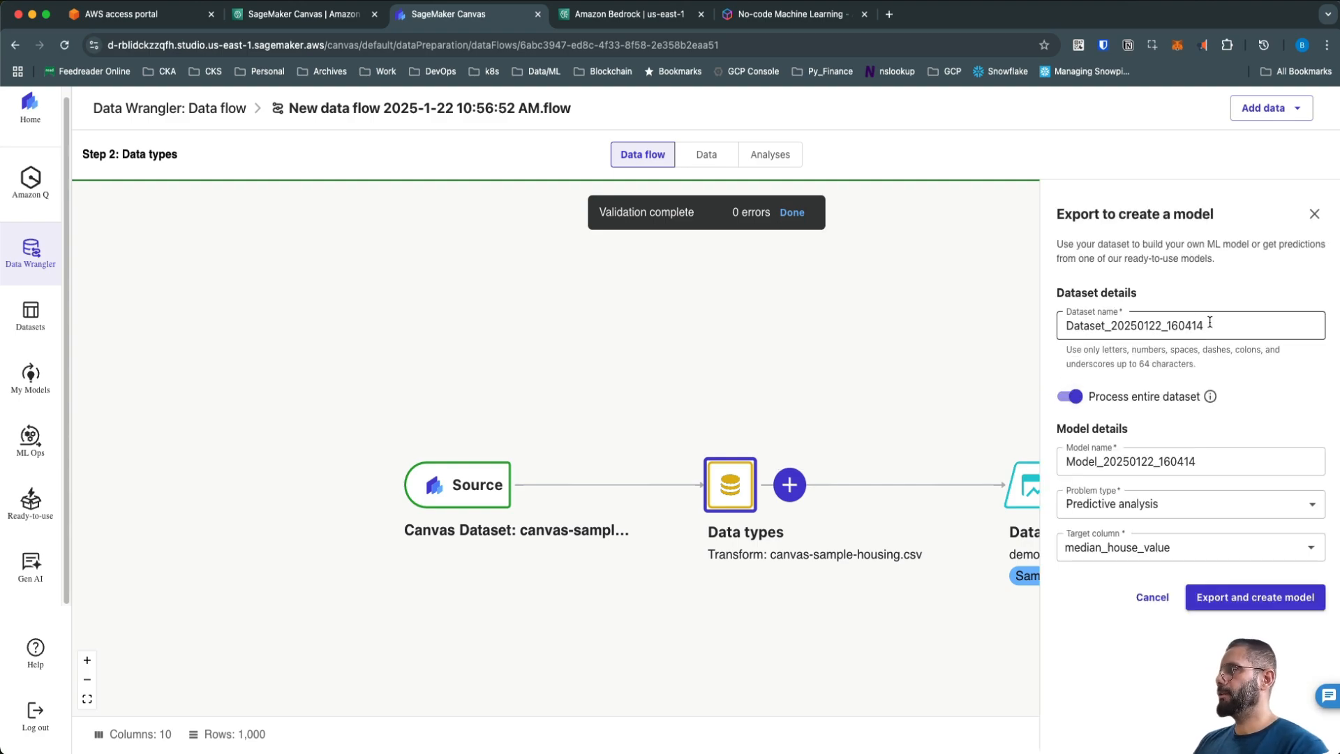
Export the entire dataset under the default names and create a Predictive analysis model with median_house_value as target column.
{"action": "left_click_drag", "start_coordinate": [1211, 322], "coordinate": [1058, 317]}
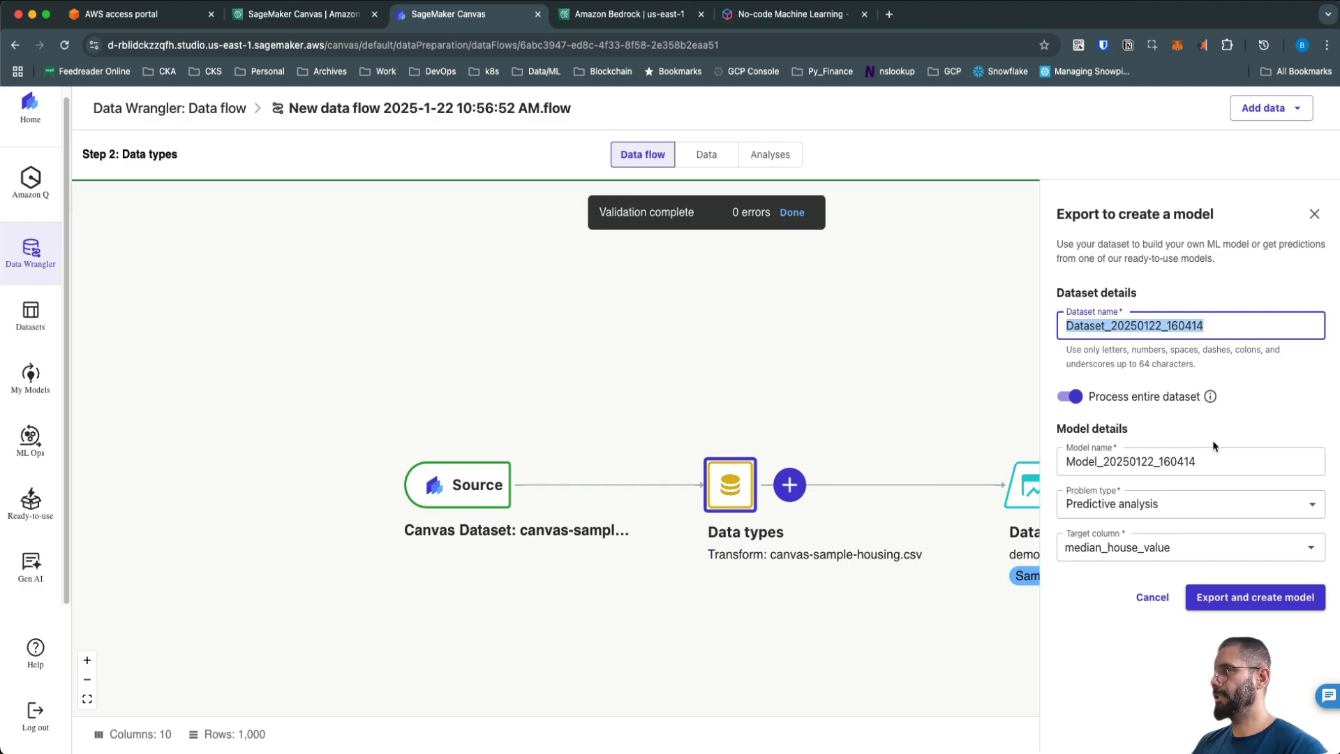
{"action": "left_click", "coordinate": [1208, 463]}
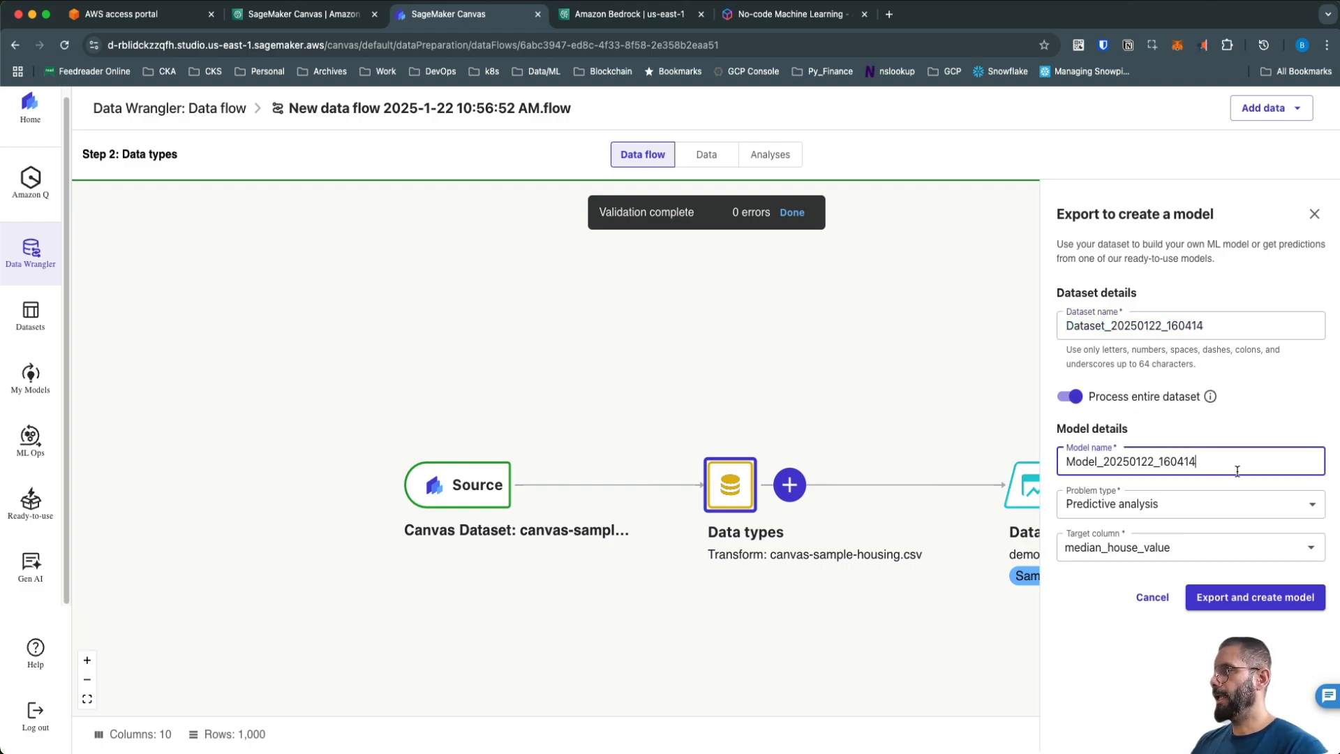
{"action": "left_click", "coordinate": [1206, 508]}
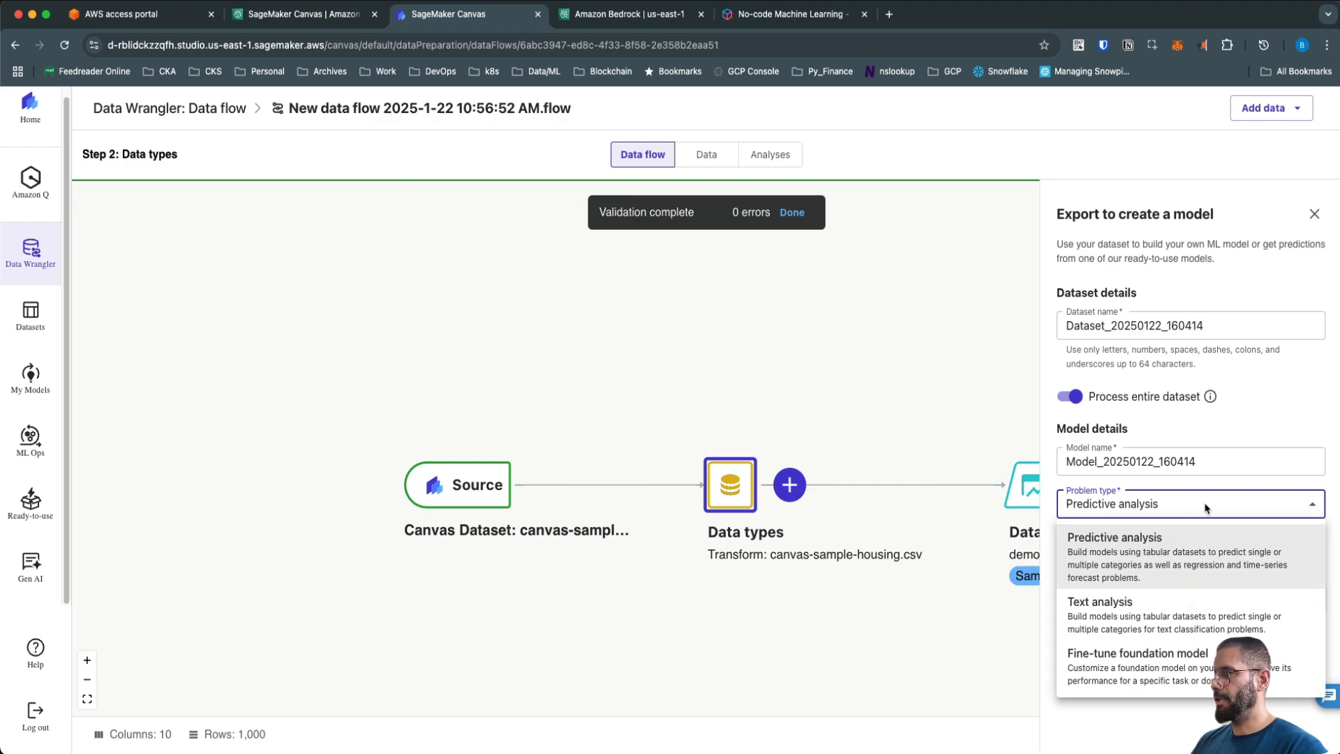
{"action": "left_click", "coordinate": [1181, 562]}
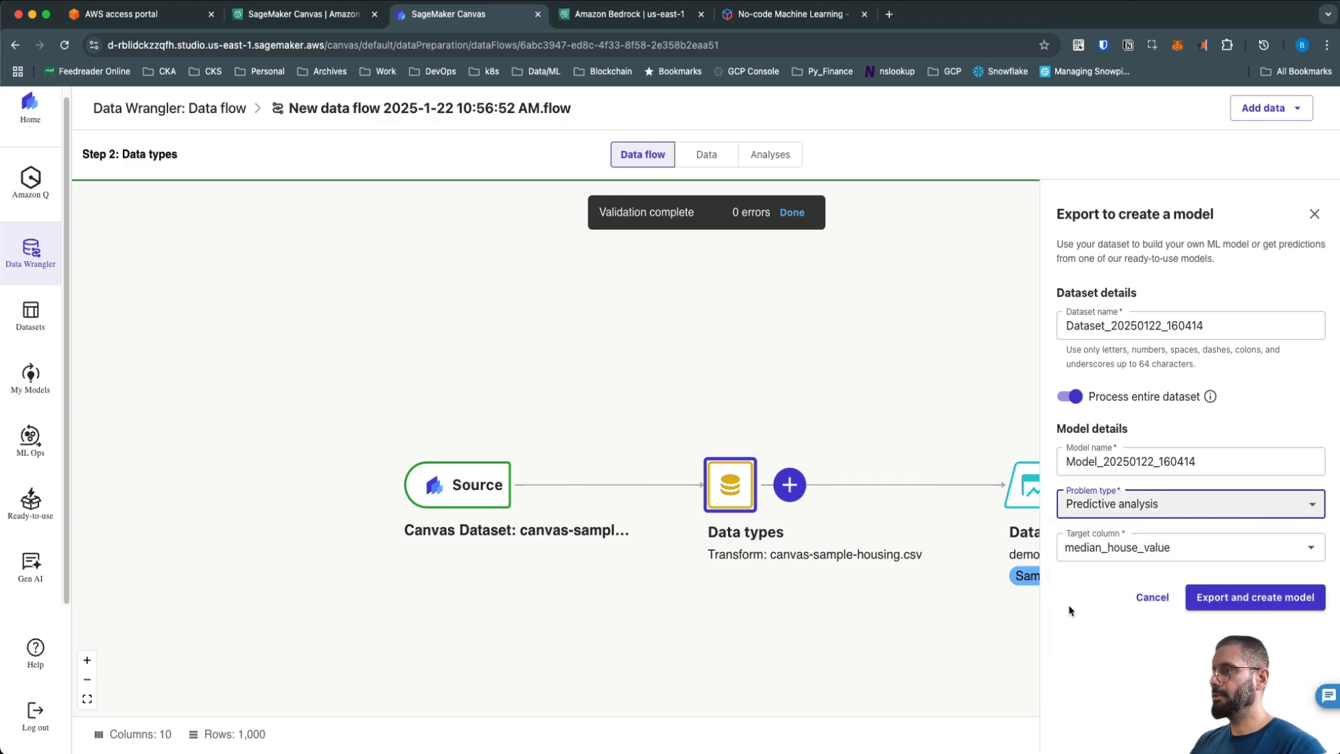
{"action": "left_click", "coordinate": [1226, 605]}
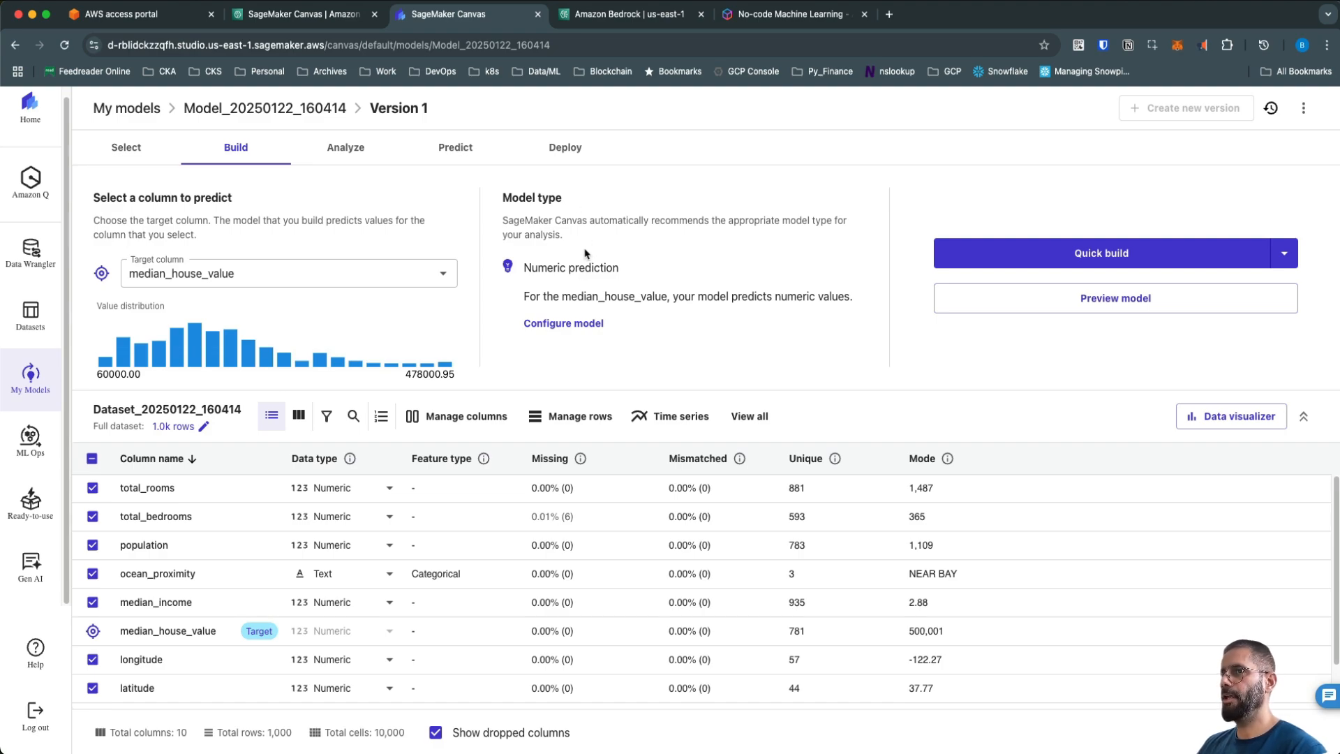
Check the recommended model type and generate a model preview for median_house_value.
{"action": "left_click_drag", "start_coordinate": [531, 268], "coordinate": [626, 279]}
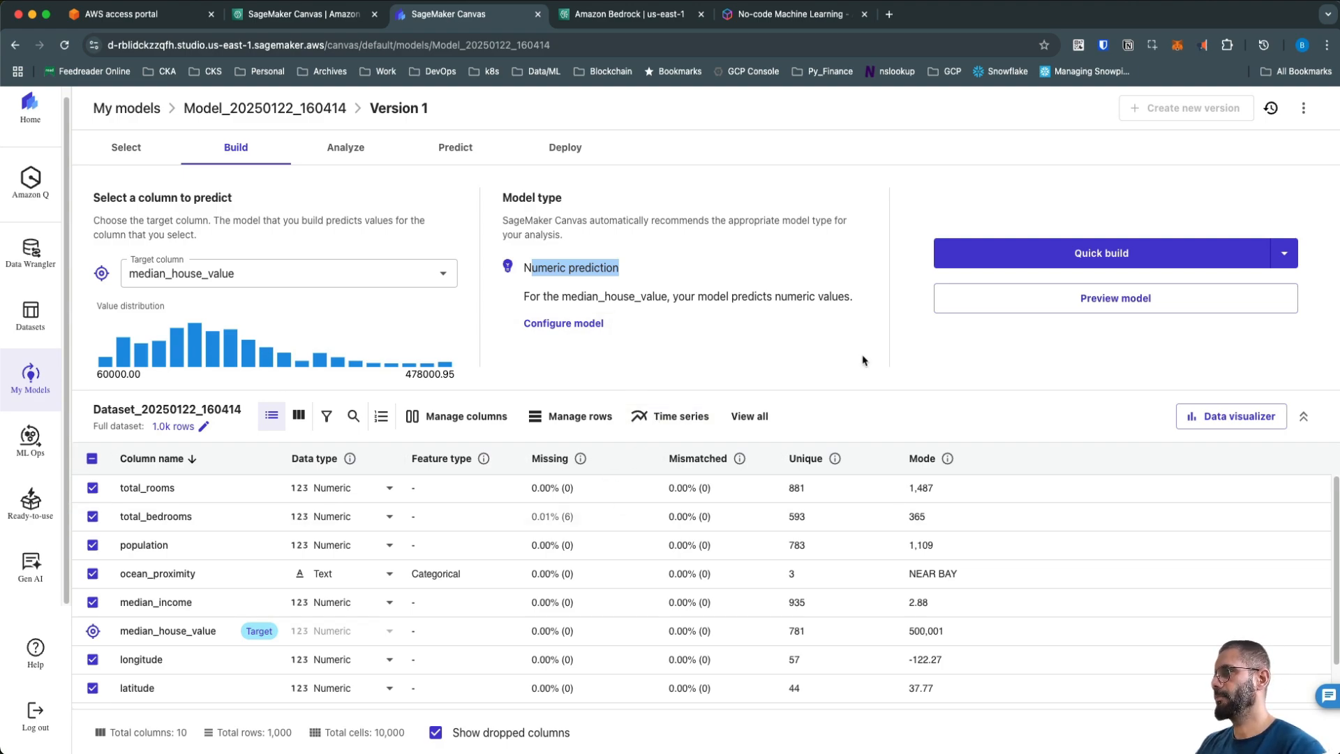
{"action": "left_click", "coordinate": [1055, 309]}
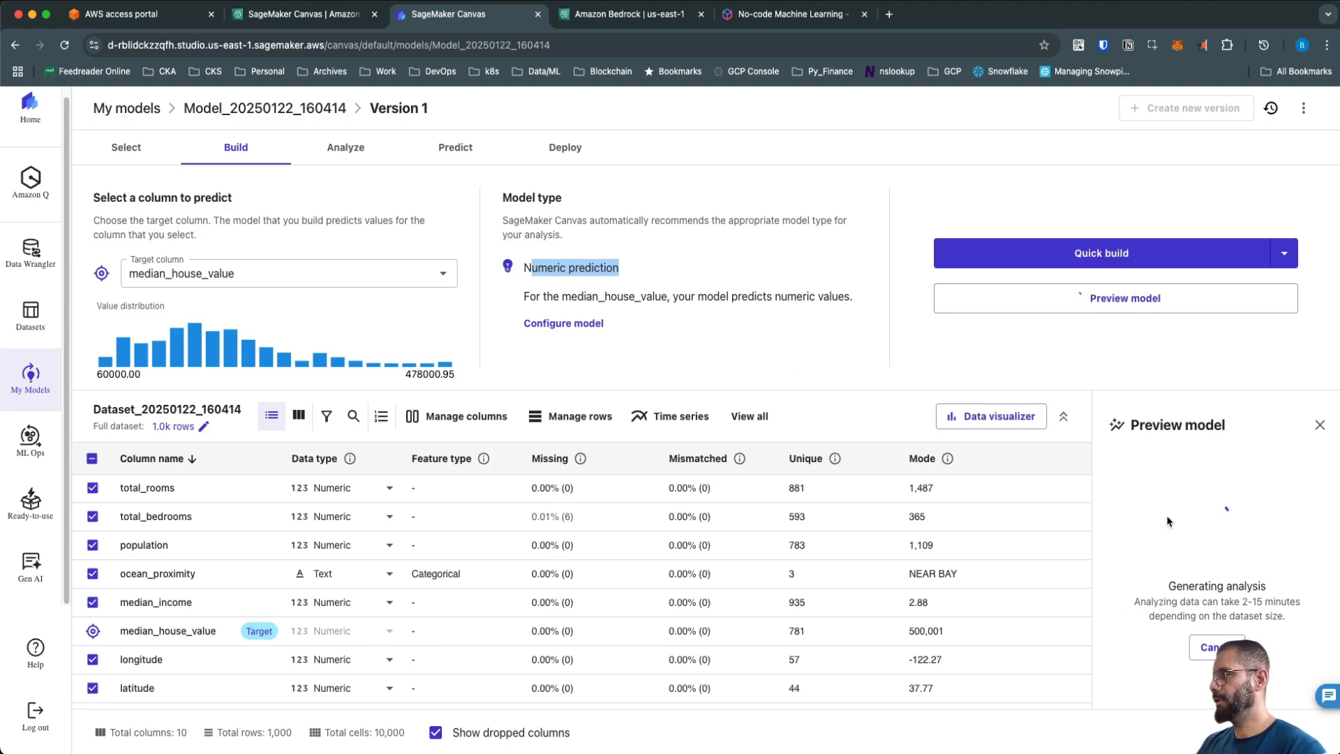
{"action": "left_click_drag", "start_coordinate": [1168, 586], "coordinate": [1253, 588]}
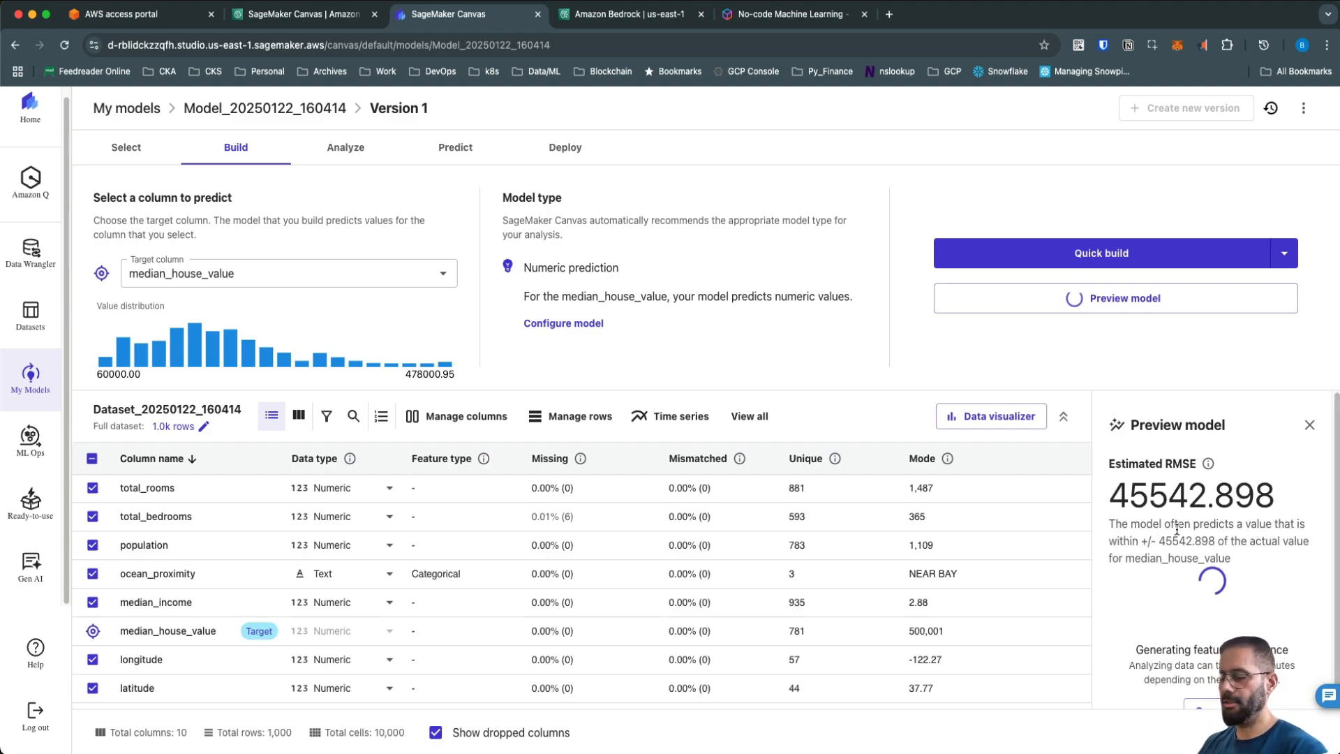
Check which dataset is selected for the model and run a Quick build of the numeric prediction model.
{"action": "left_click", "coordinate": [138, 150]}
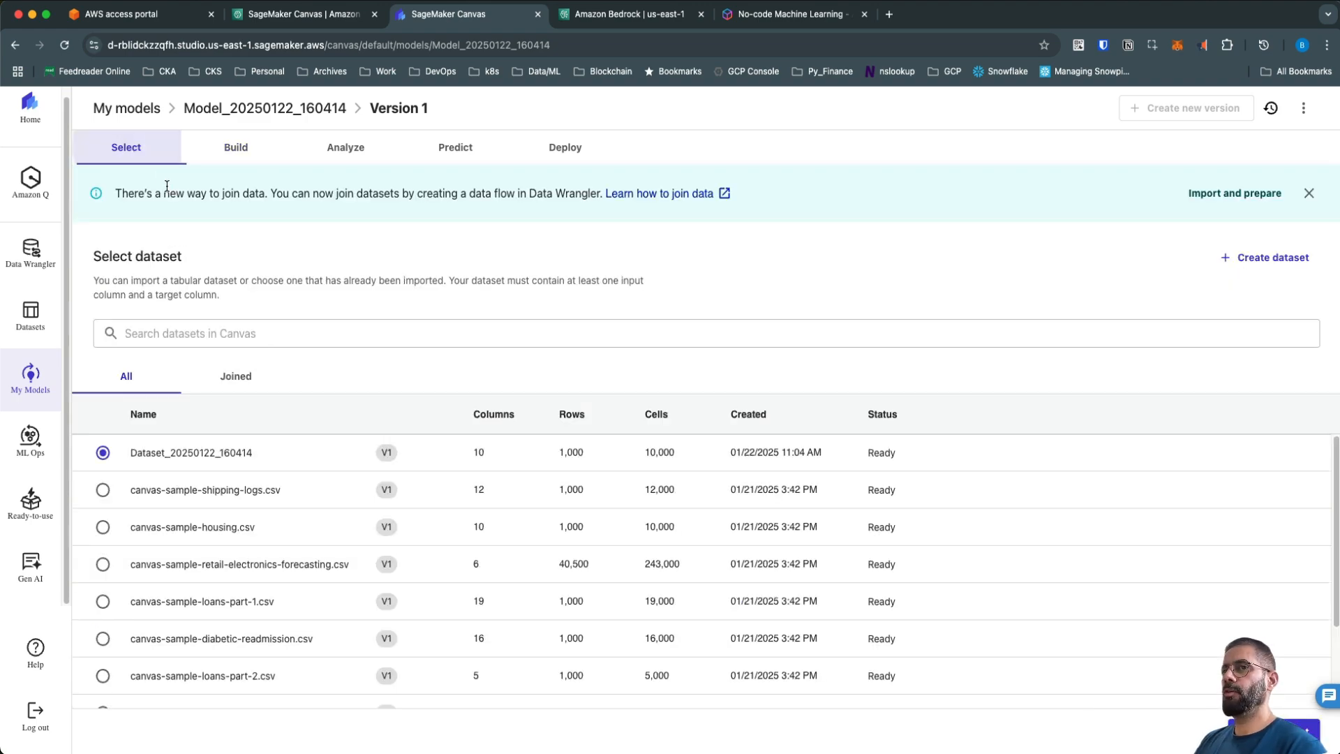
{"action": "left_click", "coordinate": [225, 152]}
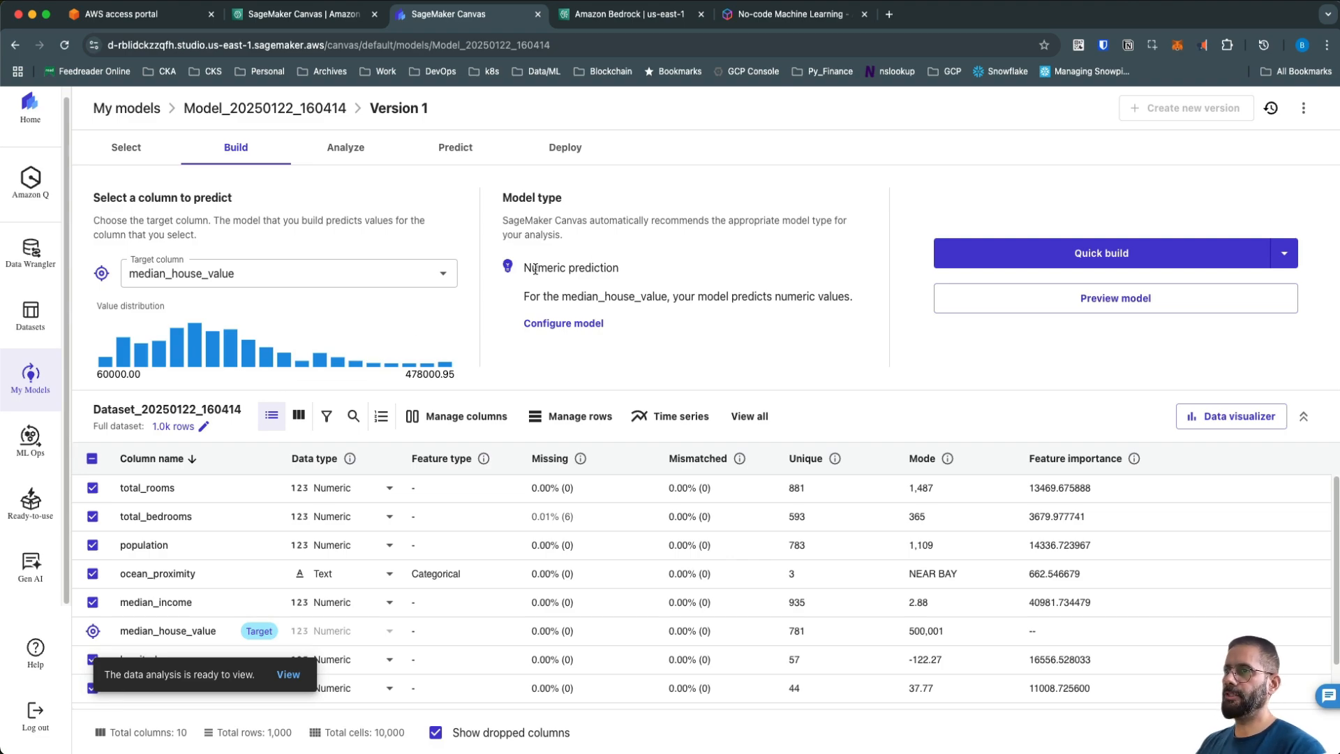
{"action": "left_click_drag", "start_coordinate": [524, 268], "coordinate": [640, 279]}
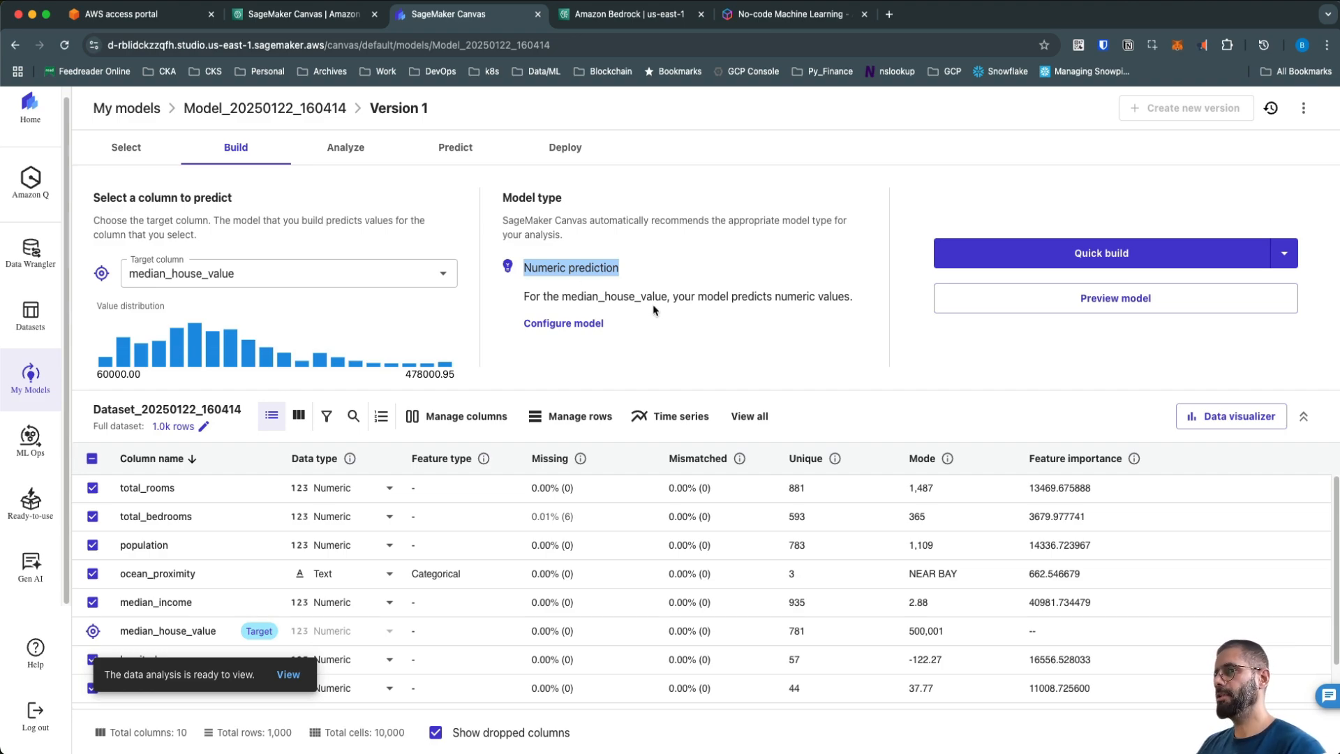
{"action": "left_click_drag", "start_coordinate": [528, 269], "coordinate": [658, 272]}
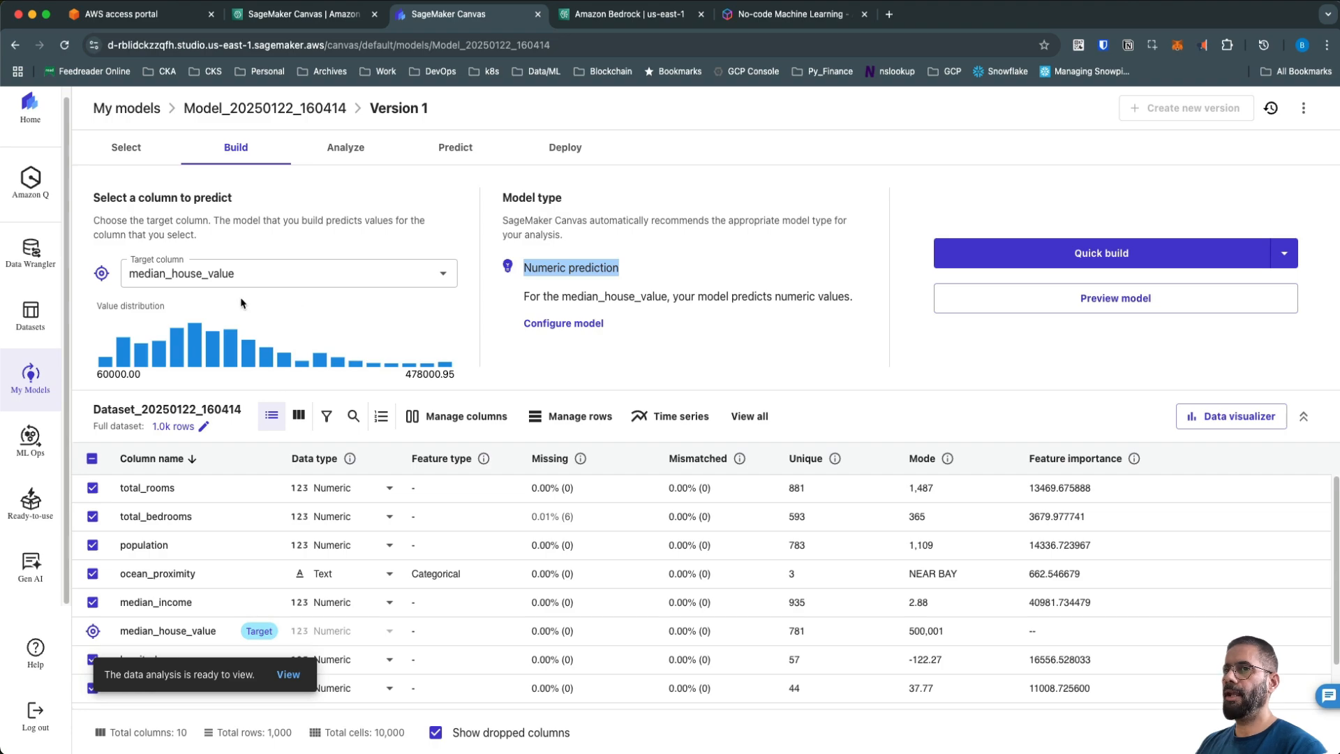
{"action": "left_click", "coordinate": [1097, 262]}
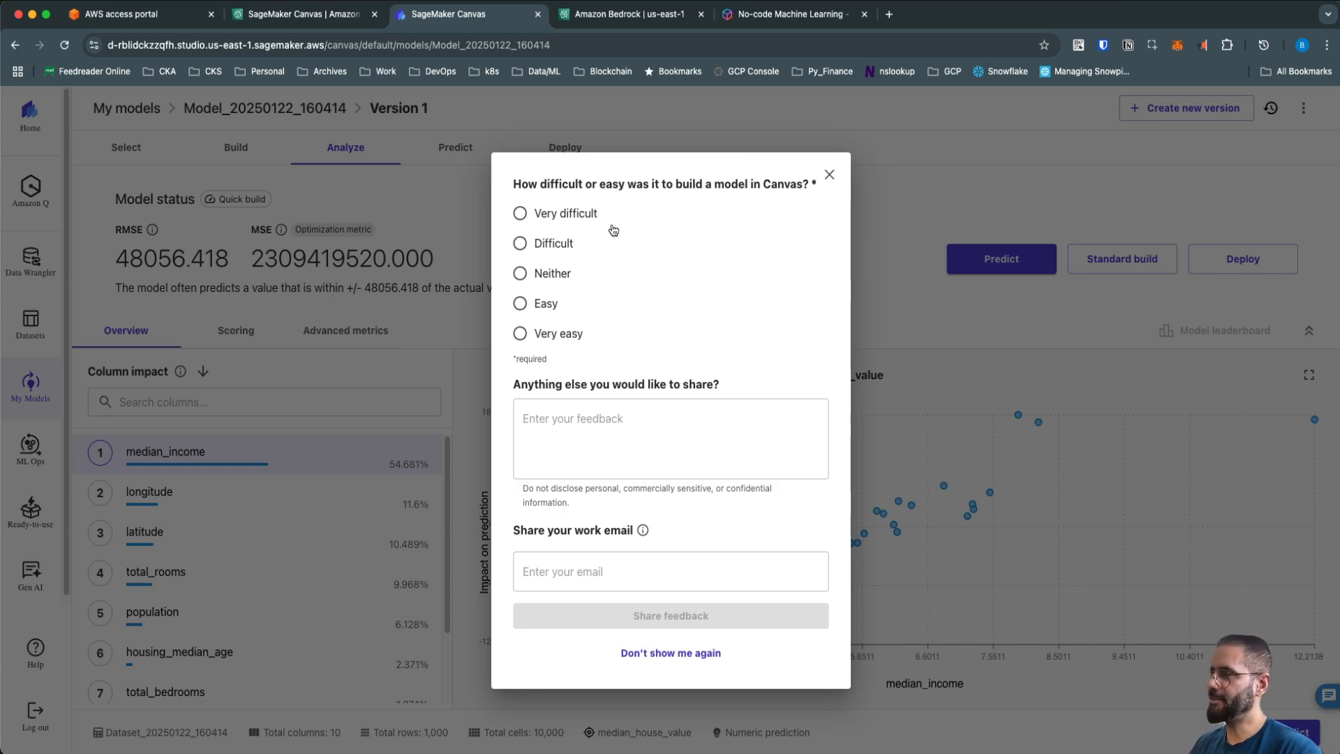
Dismiss the feedback survey and examine the built model's RMSE, accuracy statement and column impact ranking.
{"action": "left_click", "coordinate": [831, 176]}
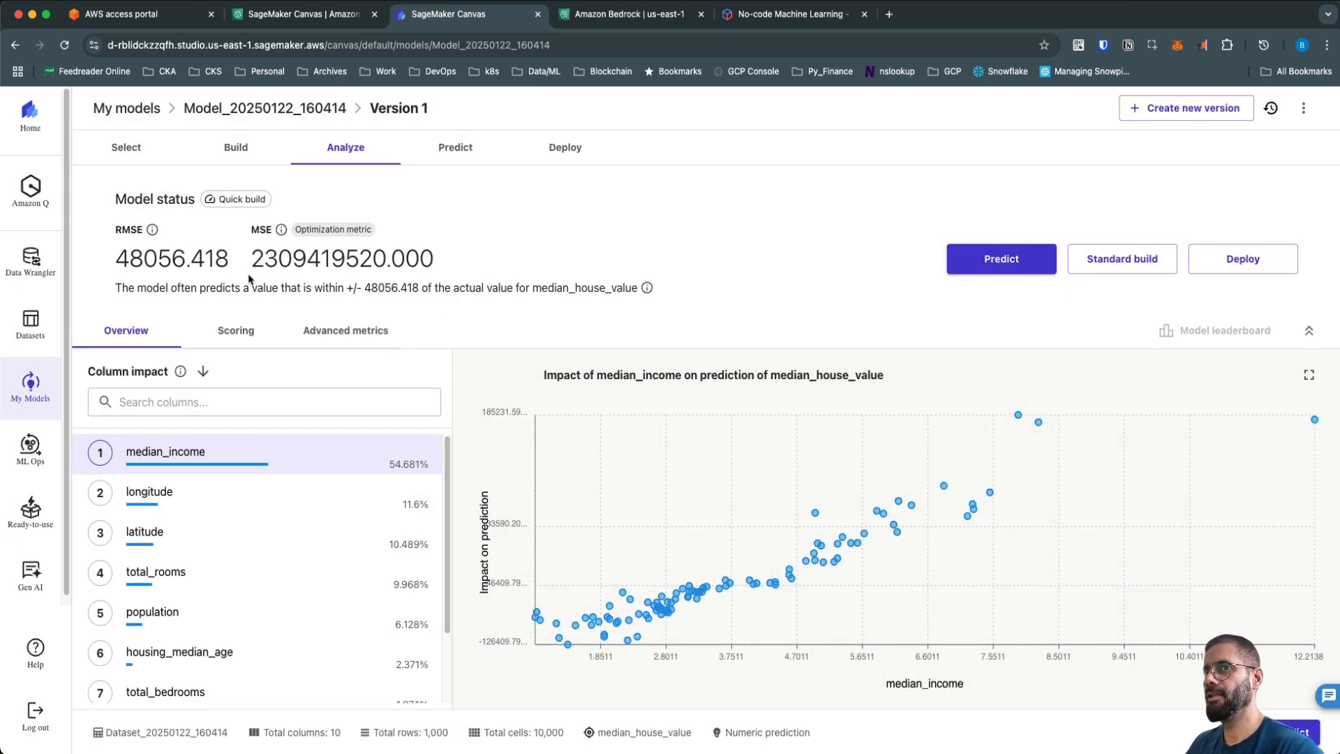
{"action": "left_click_drag", "start_coordinate": [124, 200], "coordinate": [186, 196]}
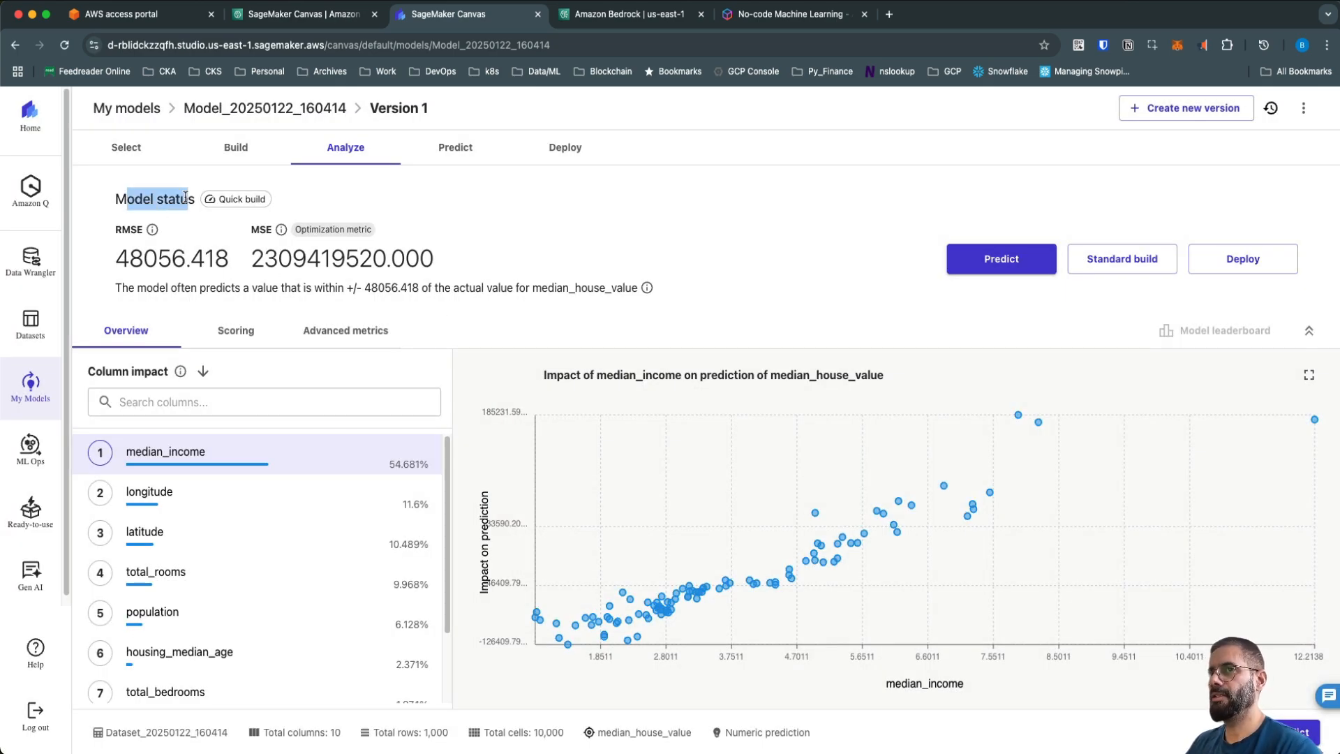
{"action": "mouse_move", "coordinate": [154, 234]}
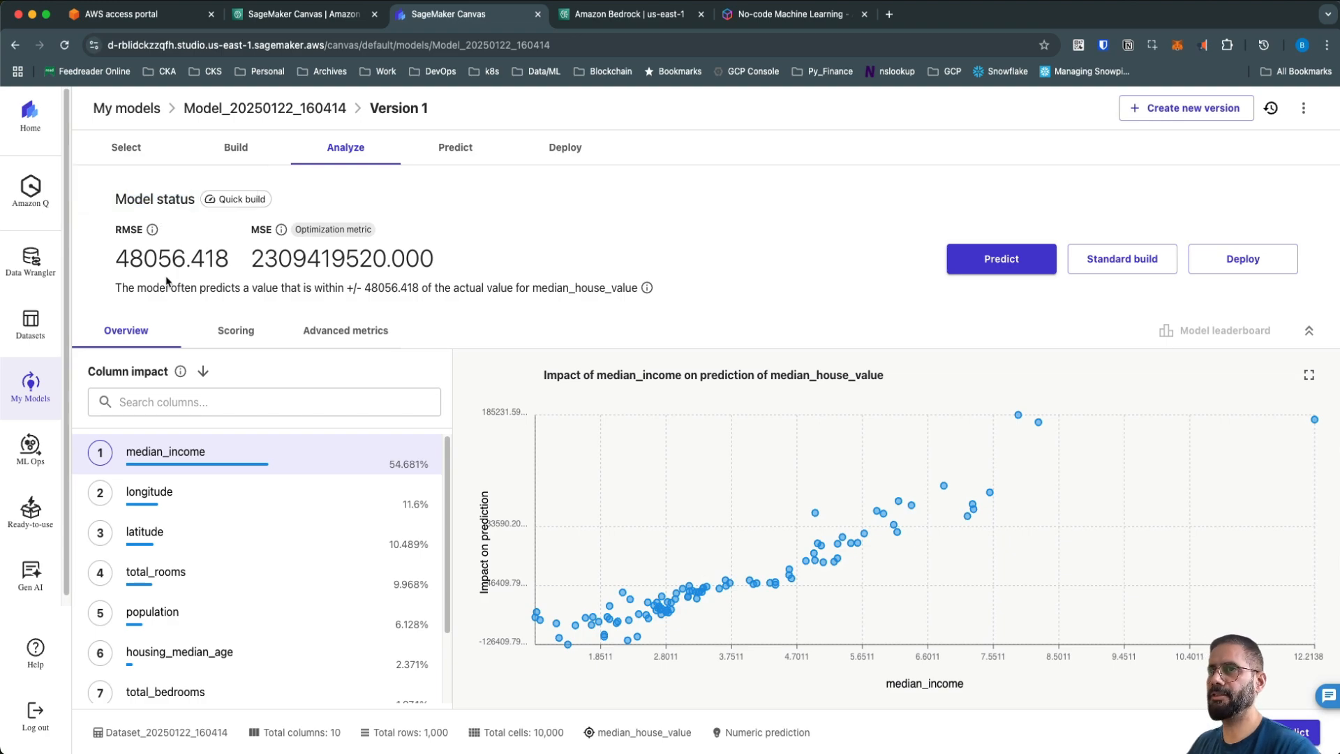
{"action": "left_click_drag", "start_coordinate": [116, 259], "coordinate": [234, 261]}
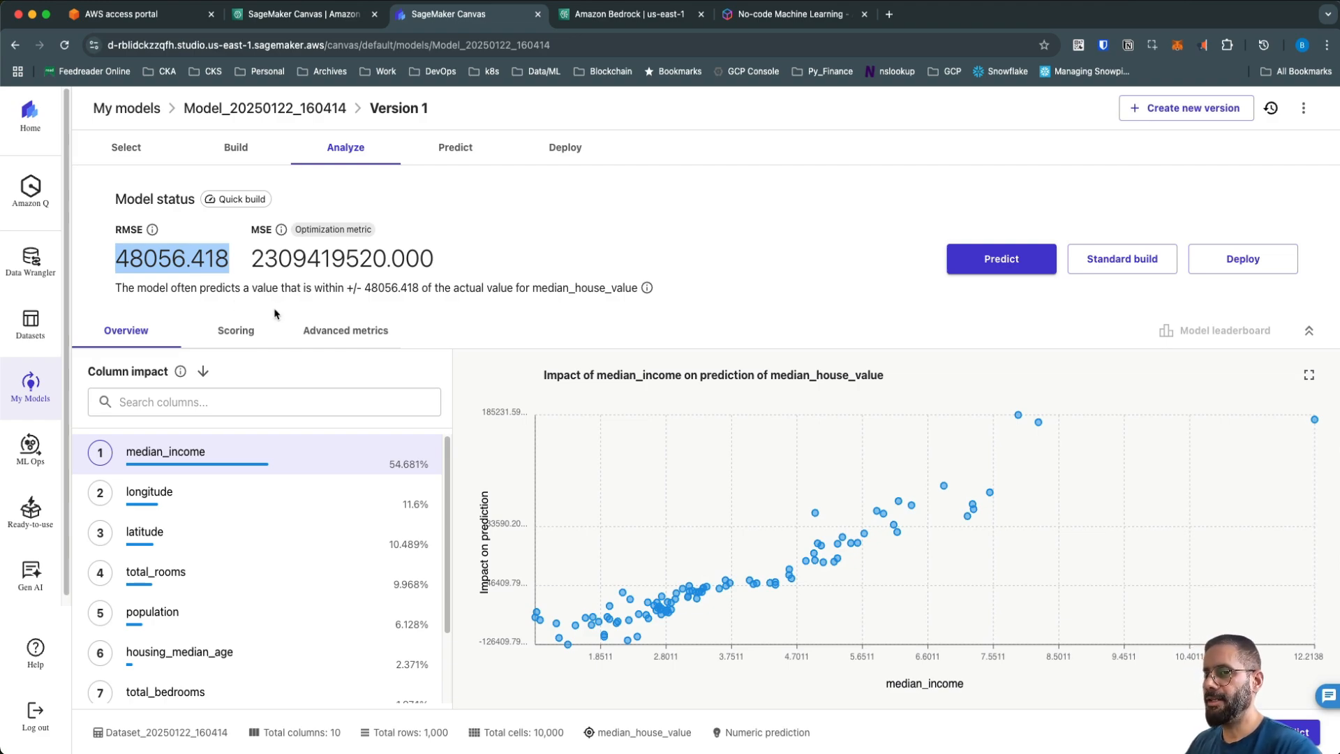
{"action": "scroll", "coordinate": [332, 534], "scroll_direction": "down", "scroll_amount": 3}
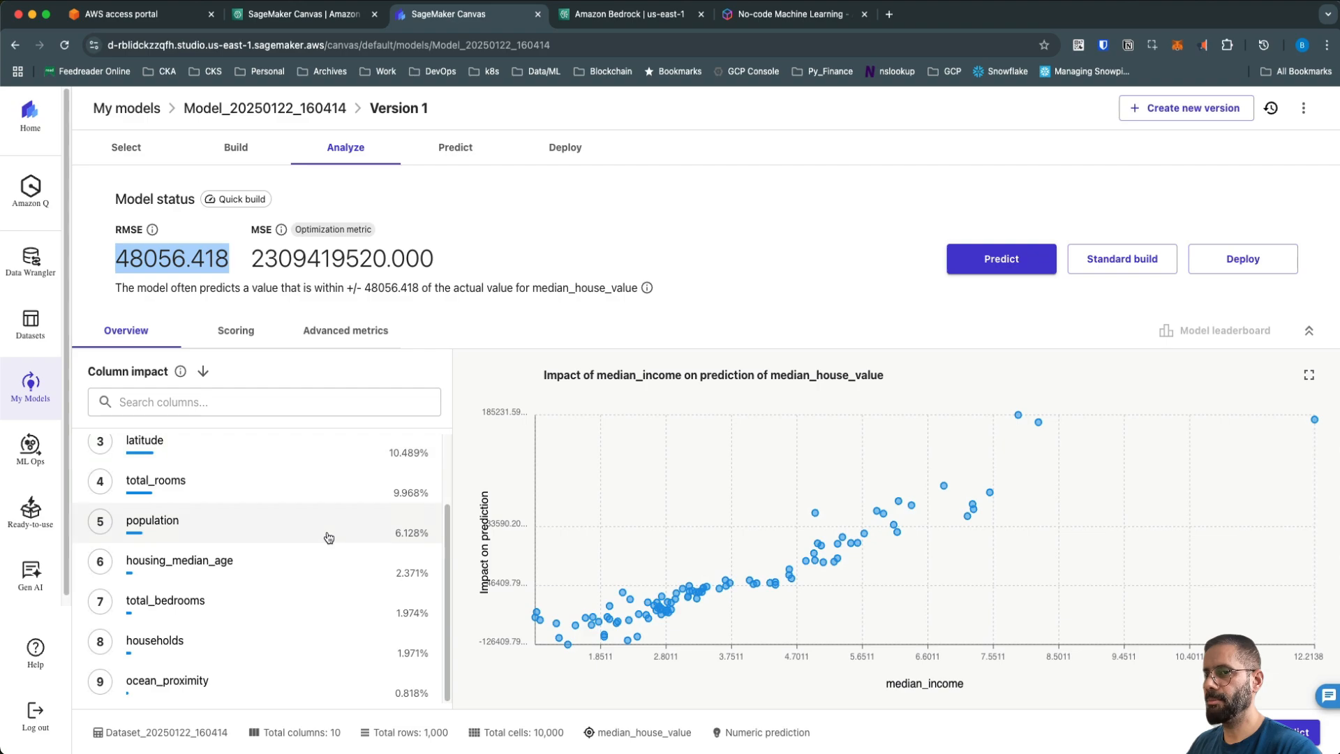
{"action": "scroll", "coordinate": [329, 541], "scroll_direction": "up", "scroll_amount": 3}
{"action": "mouse_move", "coordinate": [595, 514]}
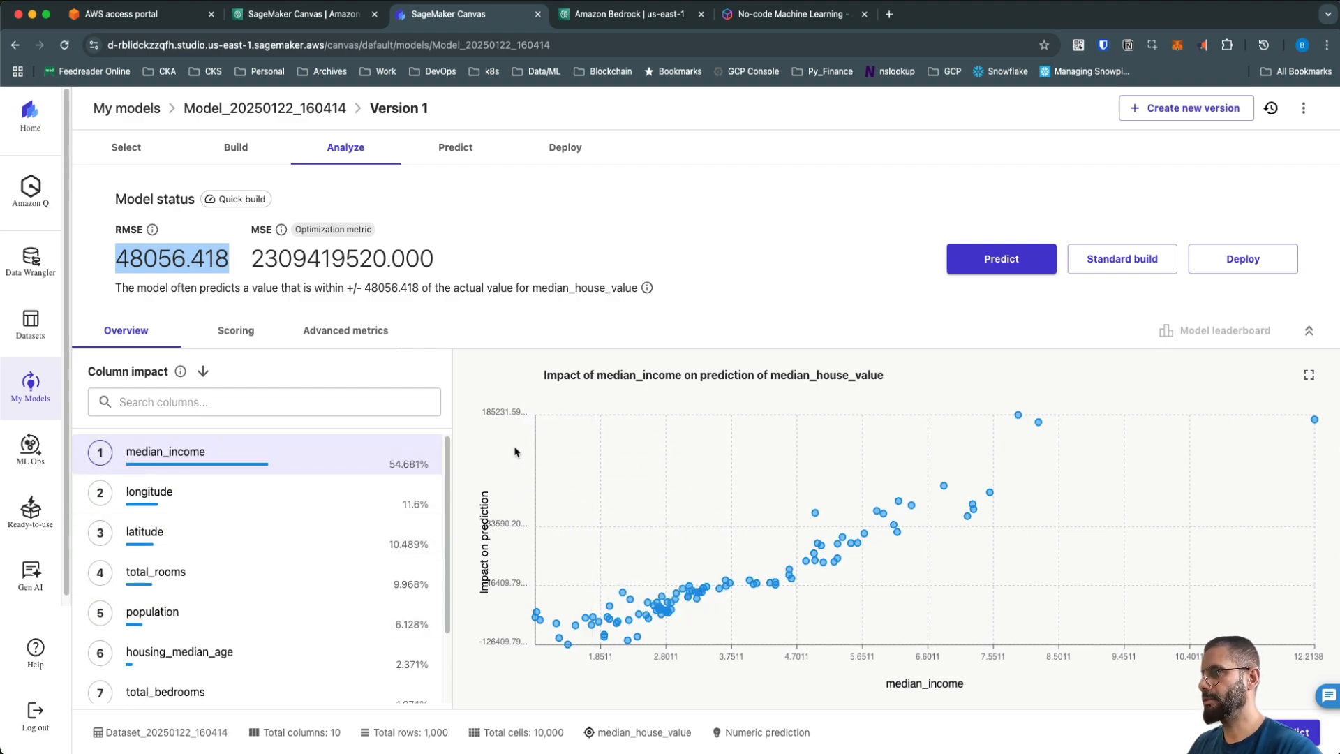
{"action": "left_click", "coordinate": [182, 261]}
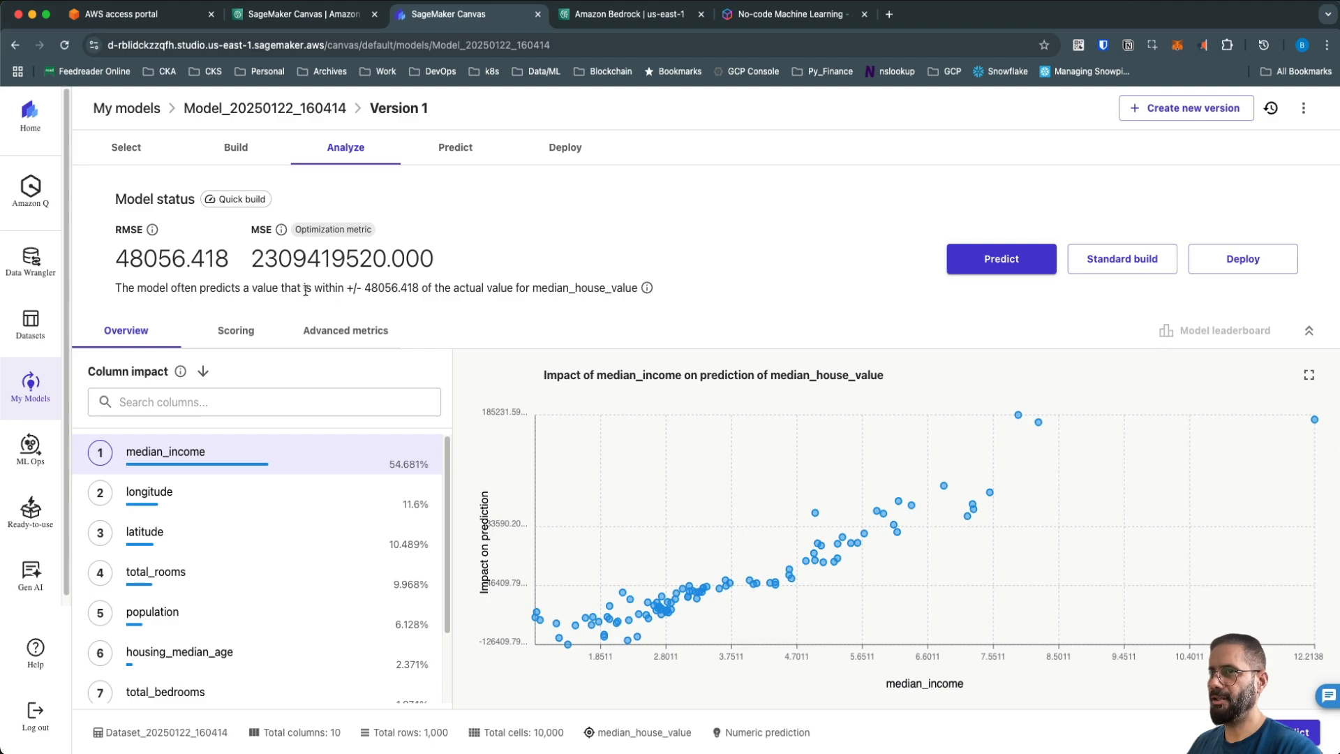
{"action": "left_click_drag", "start_coordinate": [158, 289], "coordinate": [676, 287]}
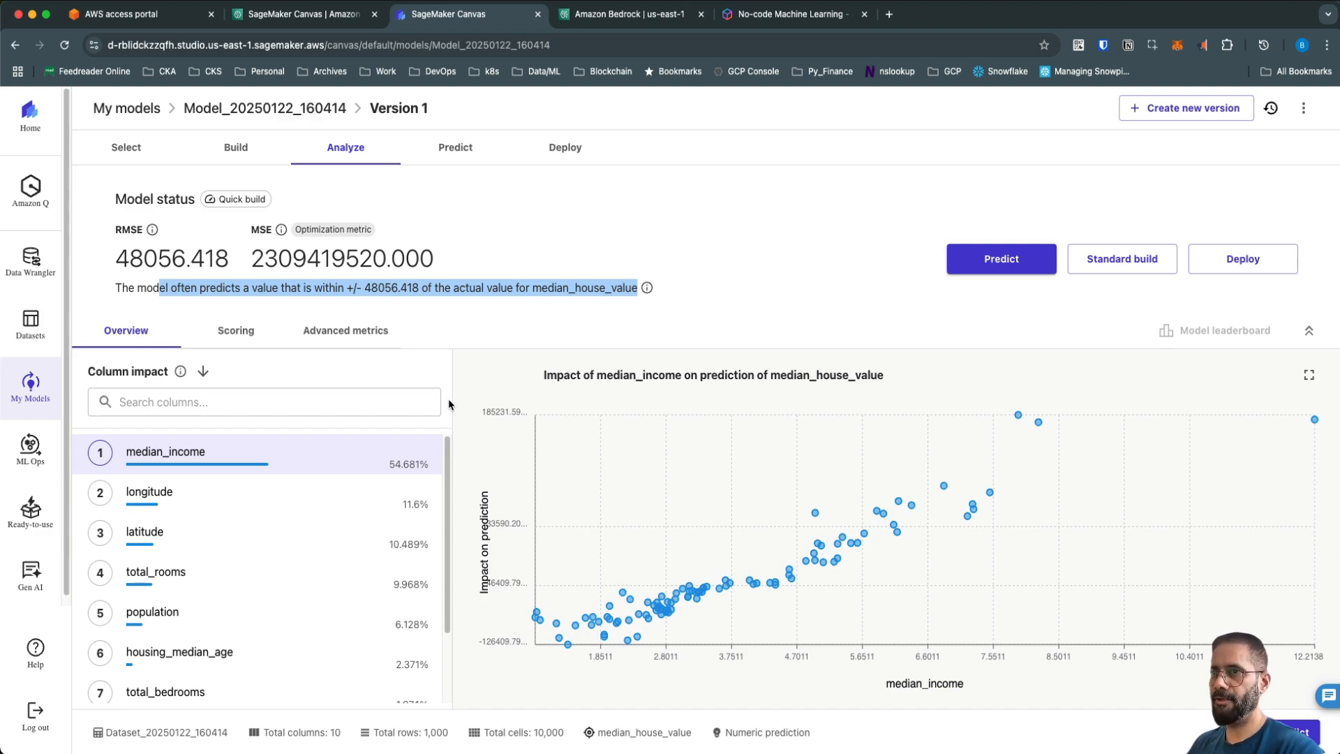
Open Single prediction for the model and review the input column values and the predicted median_house_value.
{"action": "left_click", "coordinate": [466, 158]}
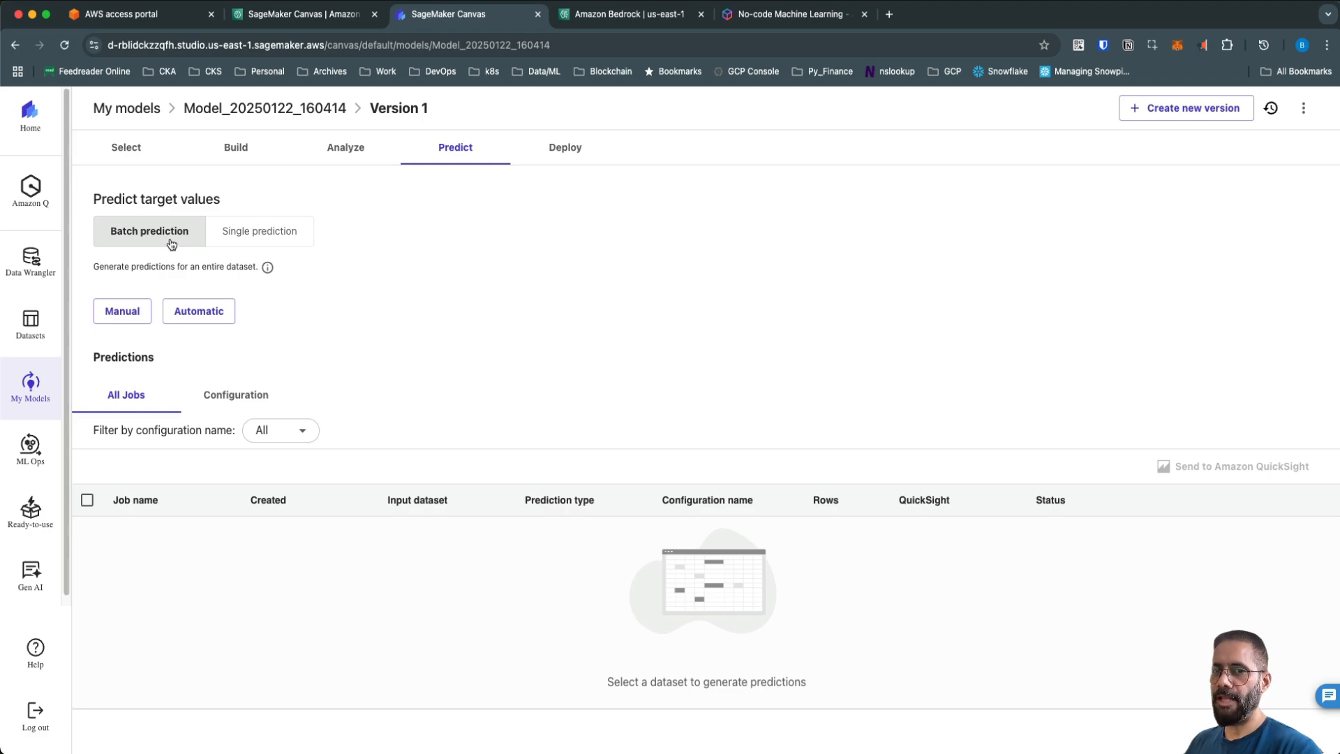
{"action": "left_click", "coordinate": [260, 235]}
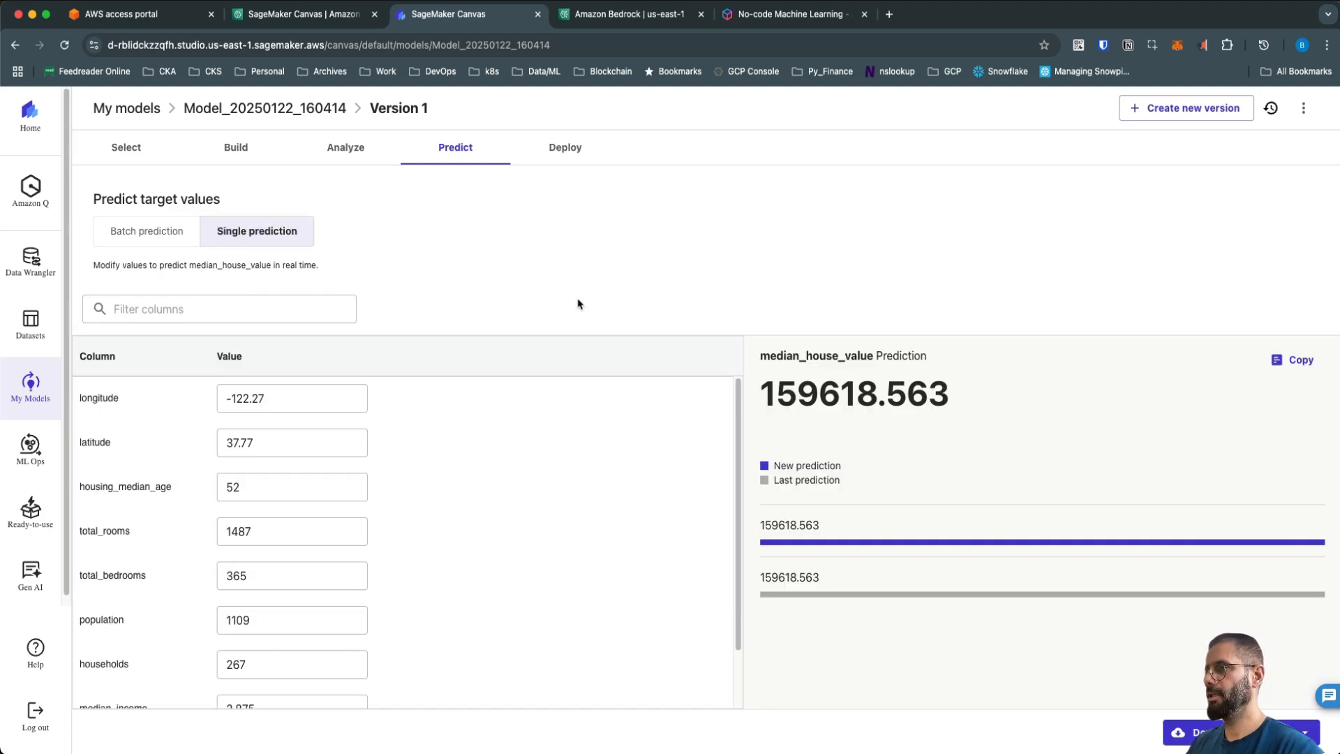
{"action": "scroll", "coordinate": [391, 474], "scroll_direction": "down", "scroll_amount": 3}
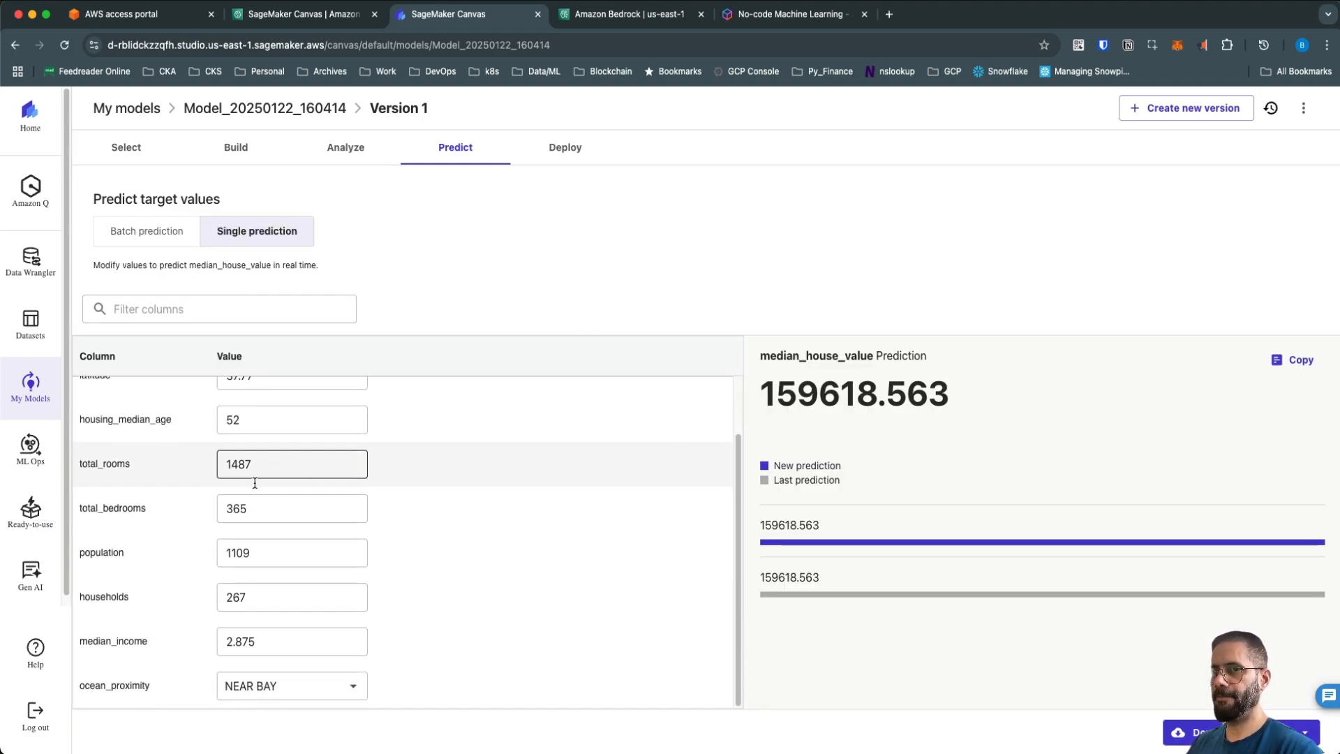
{"action": "scroll", "coordinate": [244, 464], "scroll_direction": "up", "scroll_amount": 3}
{"action": "scroll", "coordinate": [271, 398], "scroll_direction": "down", "scroll_amount": 2}
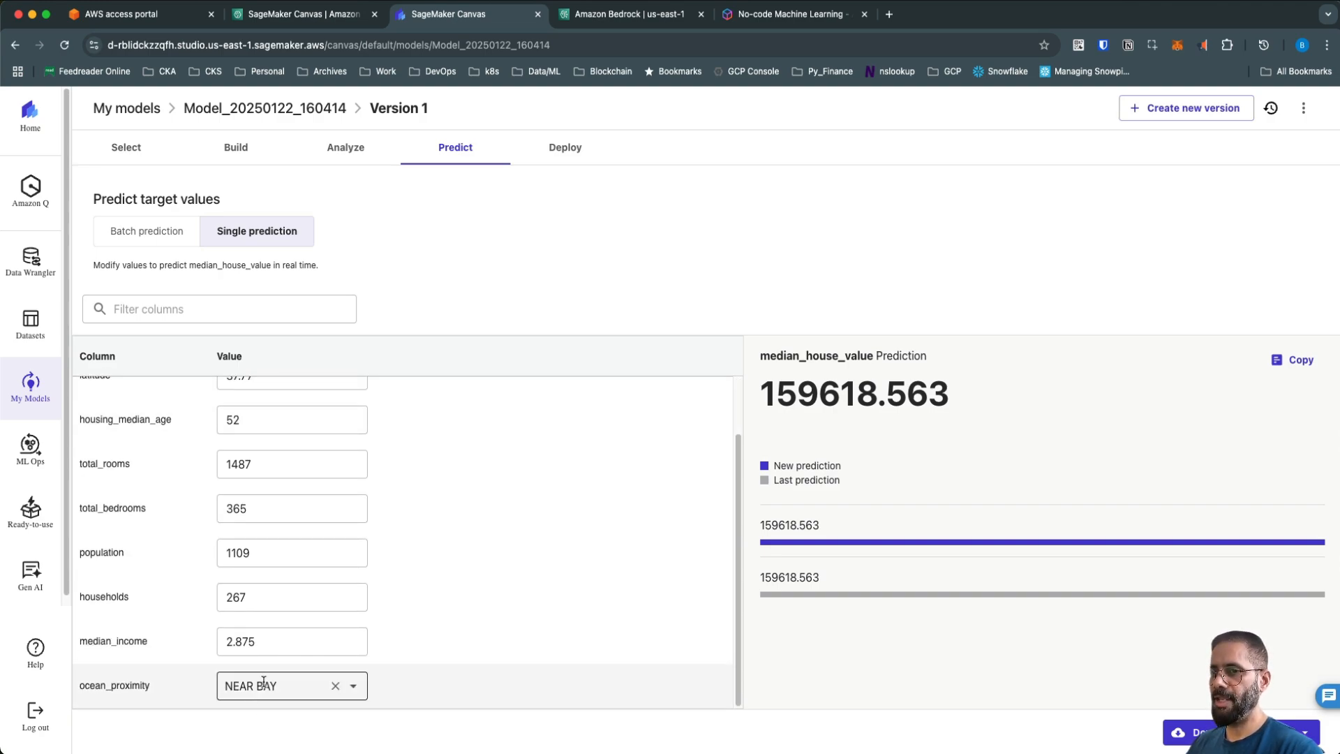
{"action": "scroll", "coordinate": [278, 451], "scroll_direction": "up", "scroll_amount": 2}
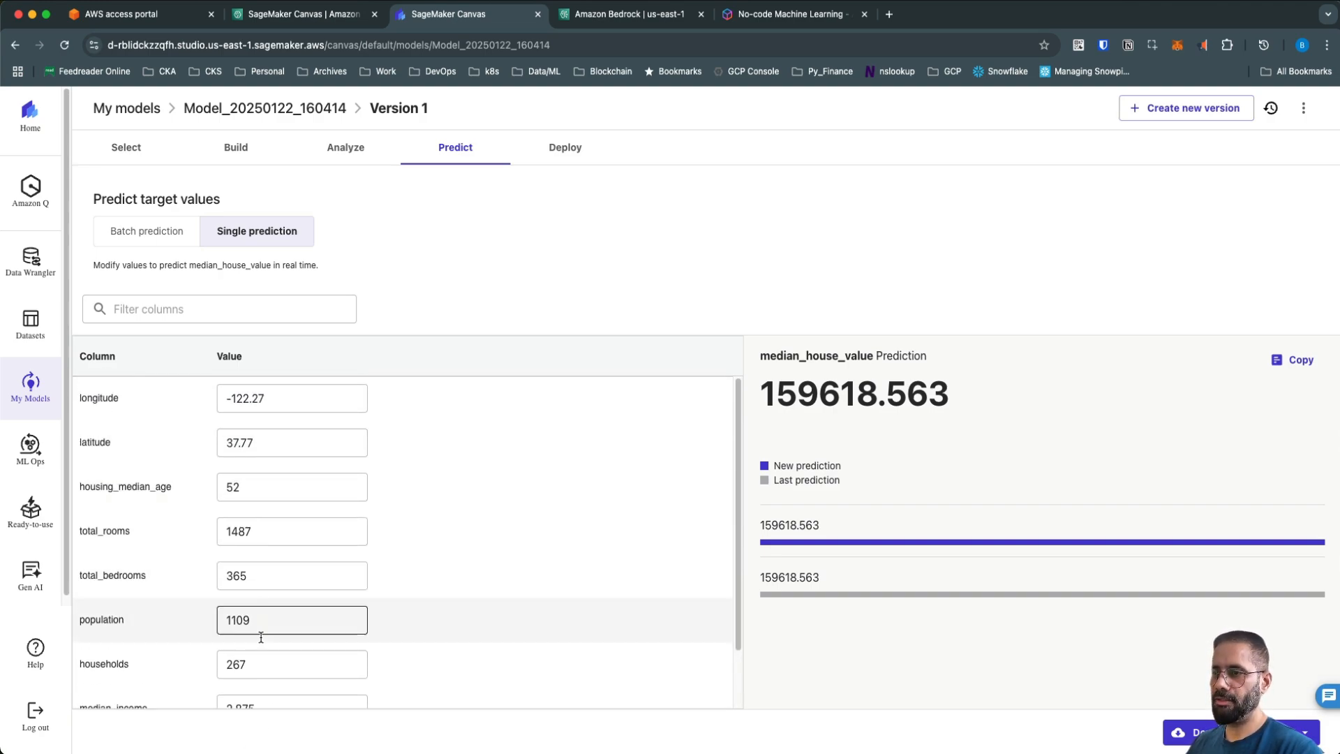
{"action": "left_click_drag", "start_coordinate": [967, 402], "coordinate": [768, 388]}
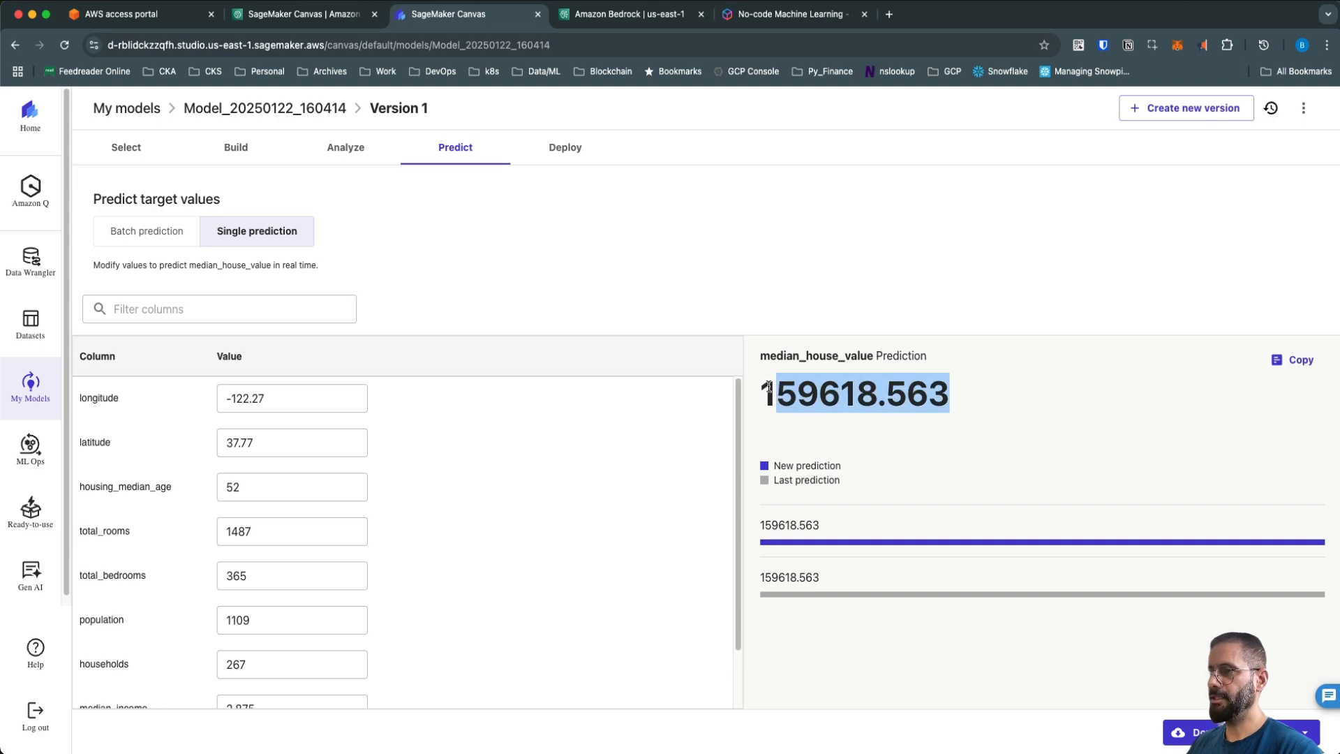
Create a deployment for Version 1 of the model, keeping the default deployment name and choosing the ml.t2.medium instance type.
{"action": "left_click", "coordinate": [568, 148]}
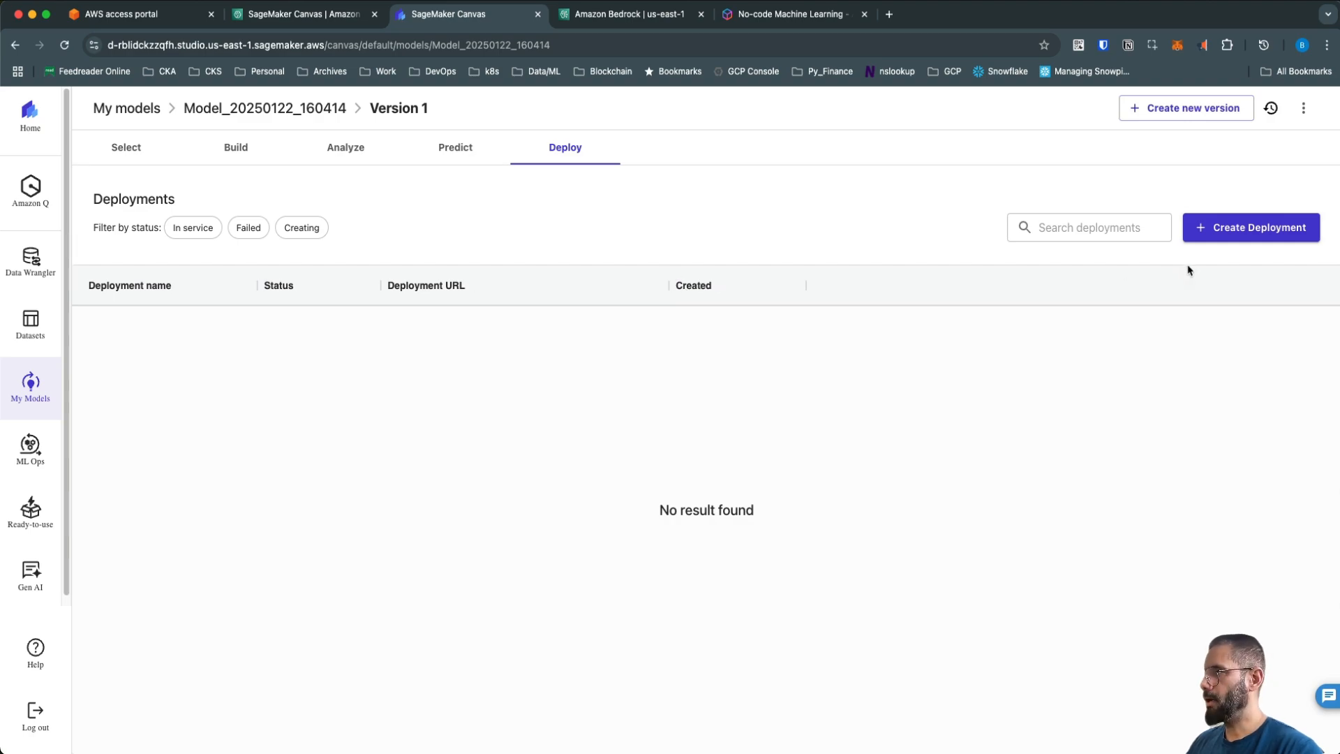
{"action": "left_click", "coordinate": [1210, 231]}
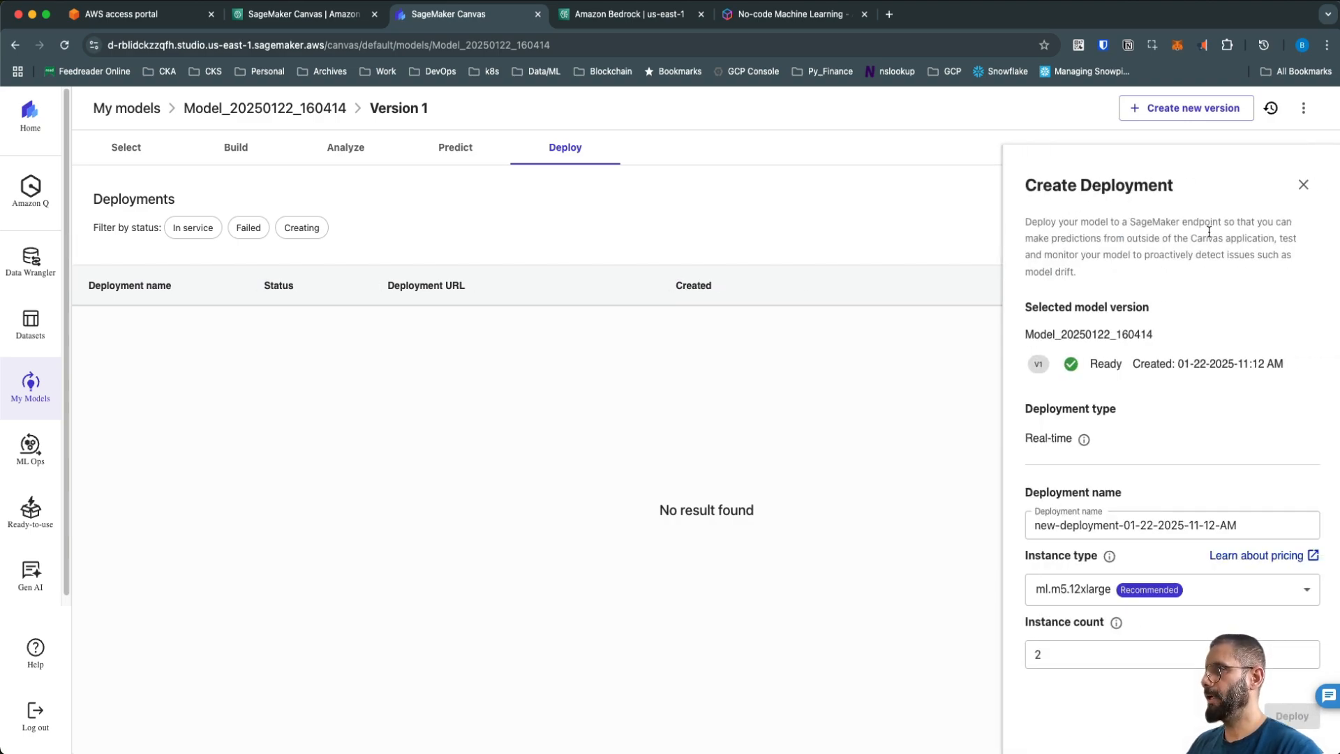
{"action": "left_click_drag", "start_coordinate": [1092, 366], "coordinate": [1251, 403]}
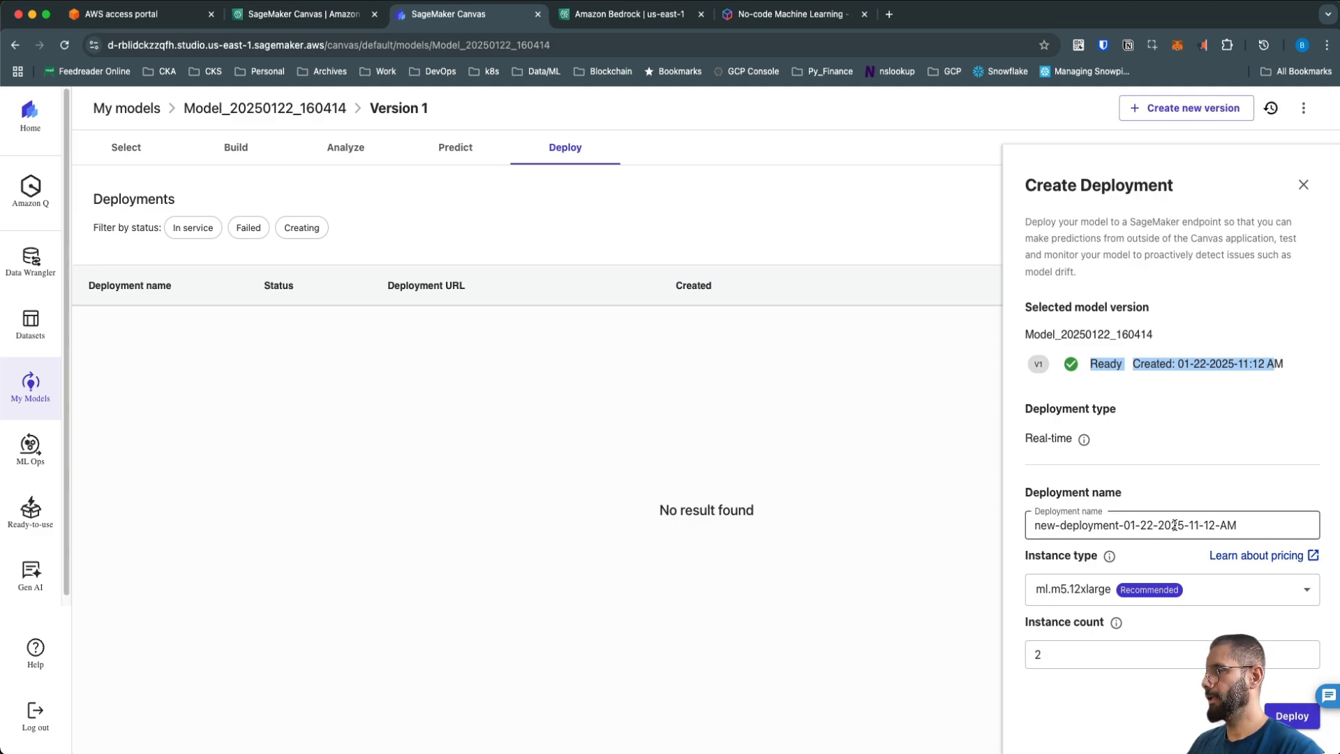
{"action": "left_click_drag", "start_coordinate": [1243, 524], "coordinate": [1040, 525]}
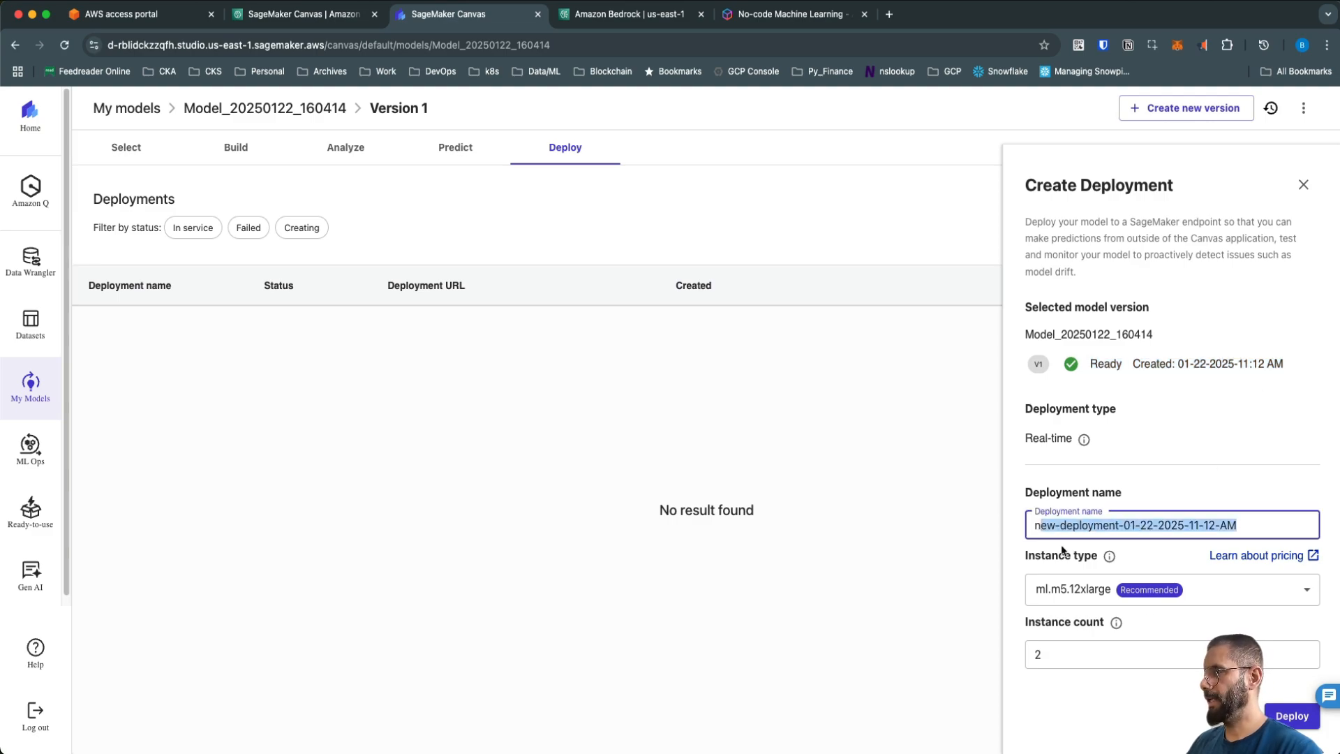
{"action": "left_click", "coordinate": [1193, 594]}
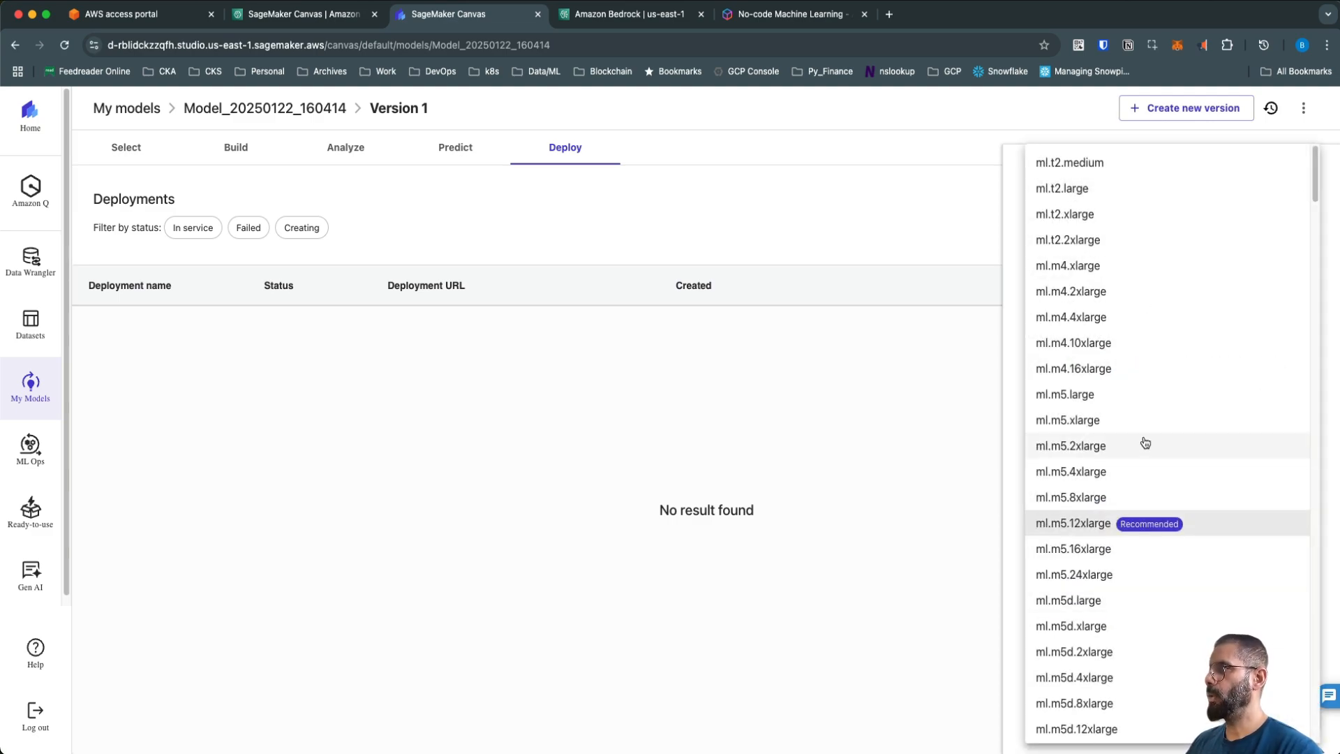
{"action": "scroll", "coordinate": [1142, 454], "scroll_direction": "down", "scroll_amount": 5}
{"action": "scroll", "coordinate": [1141, 468], "scroll_direction": "up", "scroll_amount": 5}
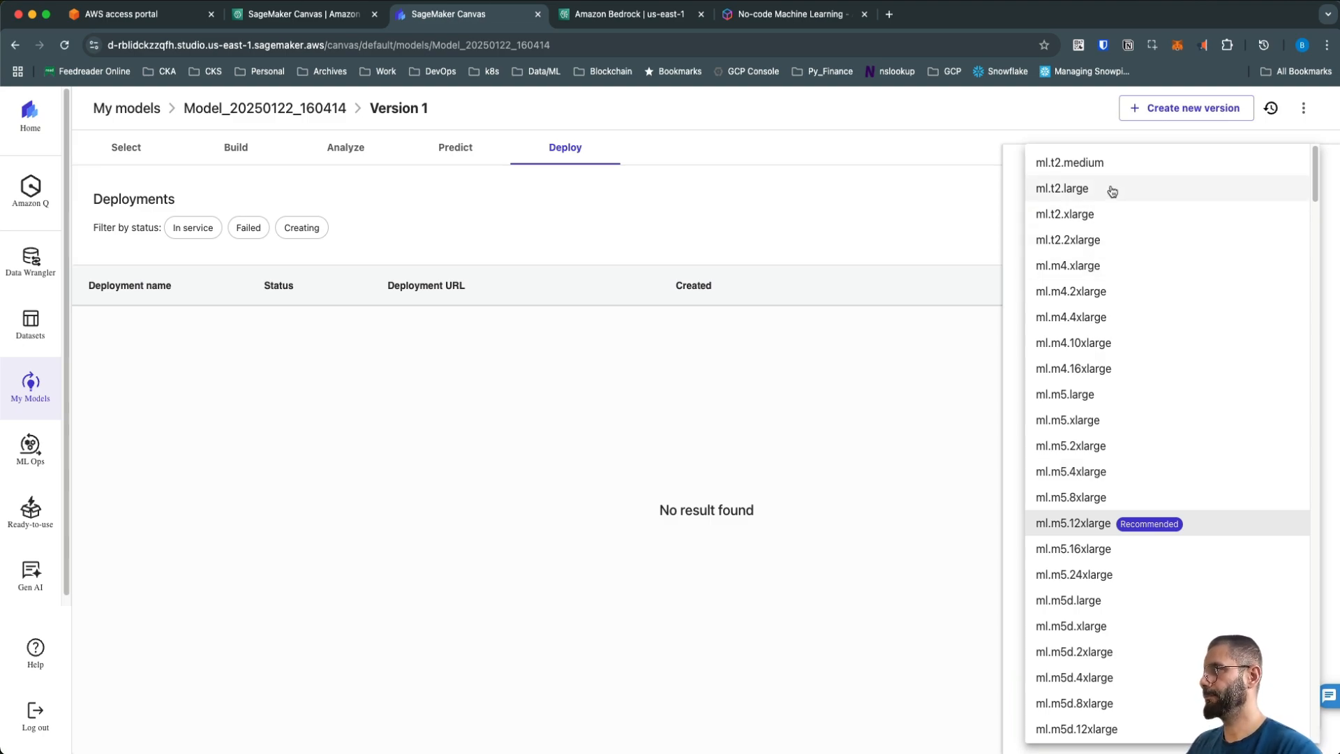
{"action": "left_click", "coordinate": [1111, 162]}
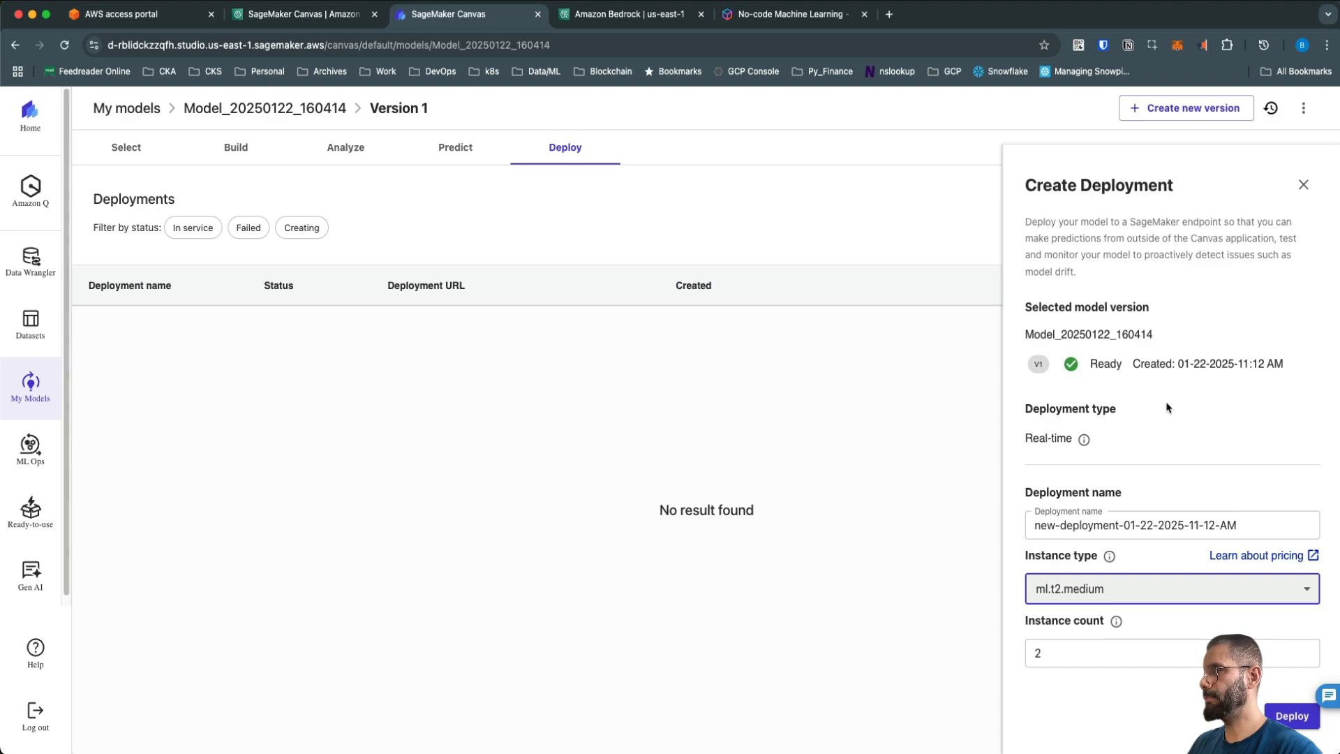
Deploy the model with an instance count of 1 and check the new deployment's URL.
{"action": "left_click", "coordinate": [1116, 621]}
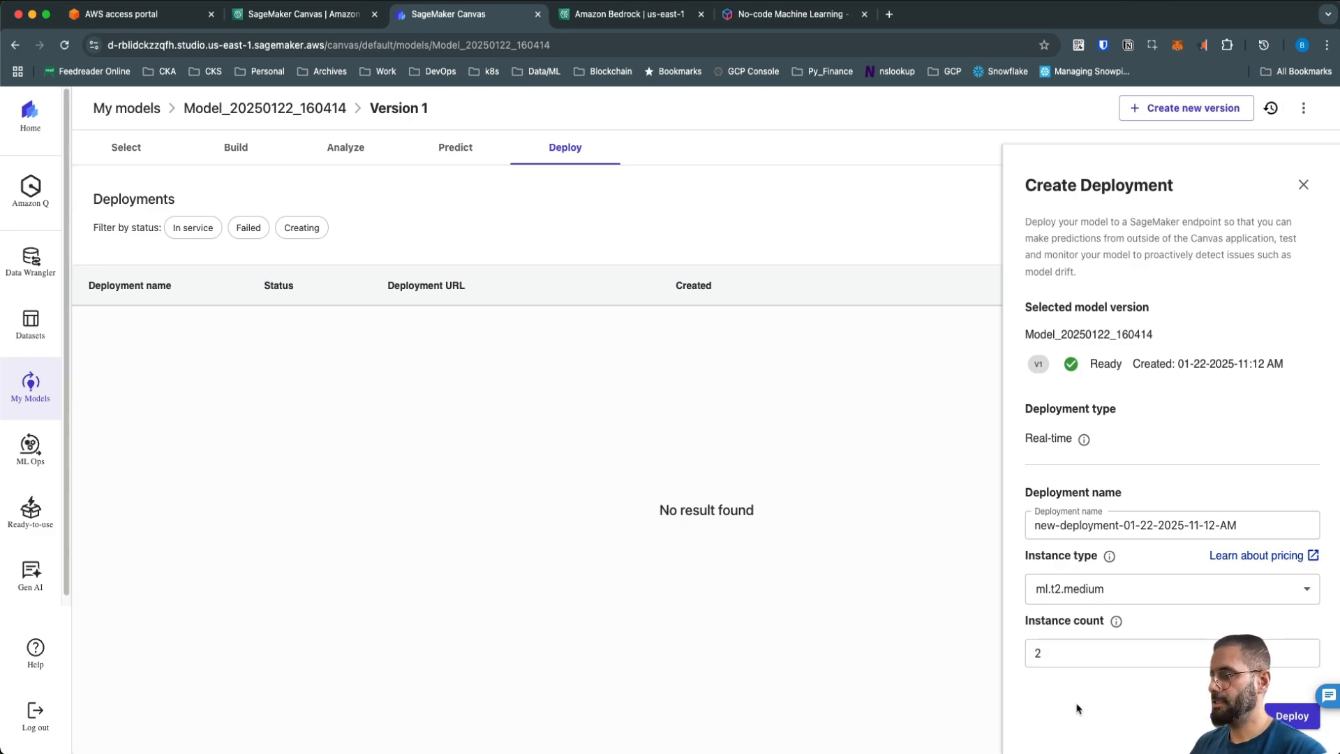
{"action": "double_click", "coordinate": [1053, 652]}
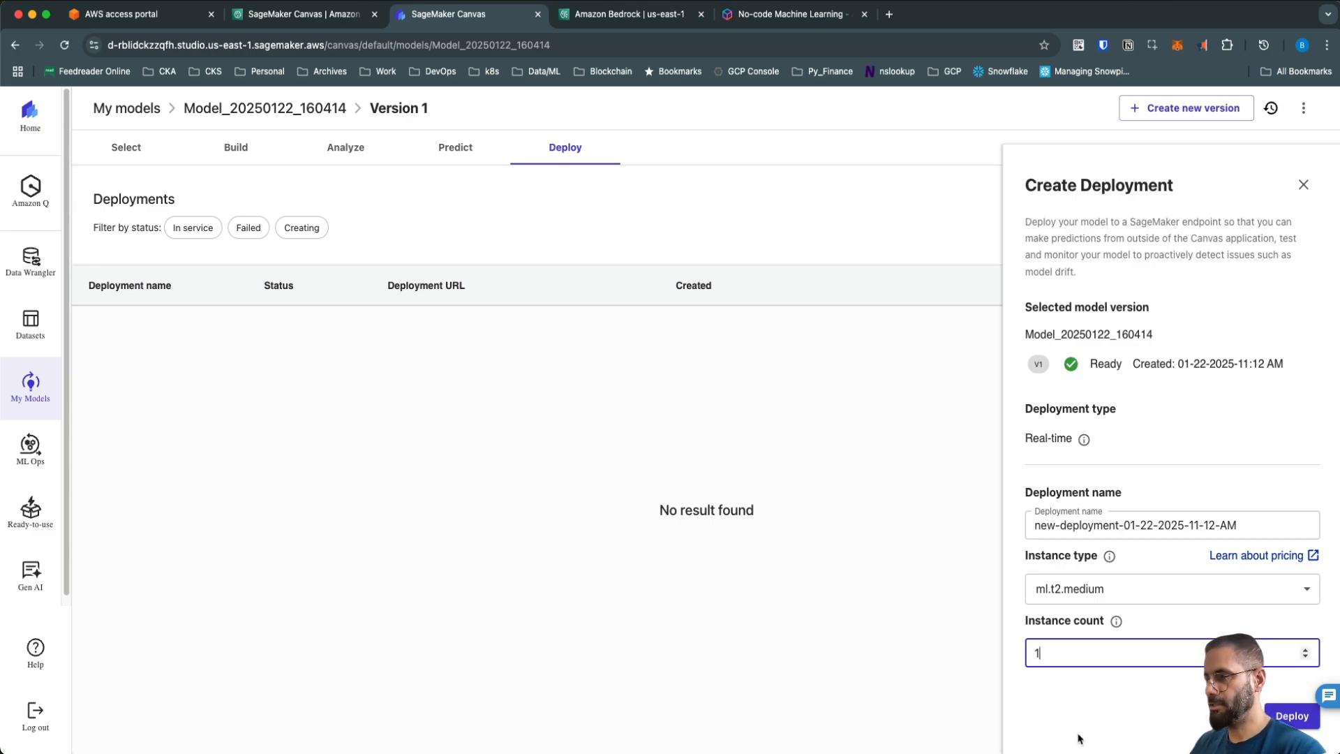
{"action": "type", "text": "1"}
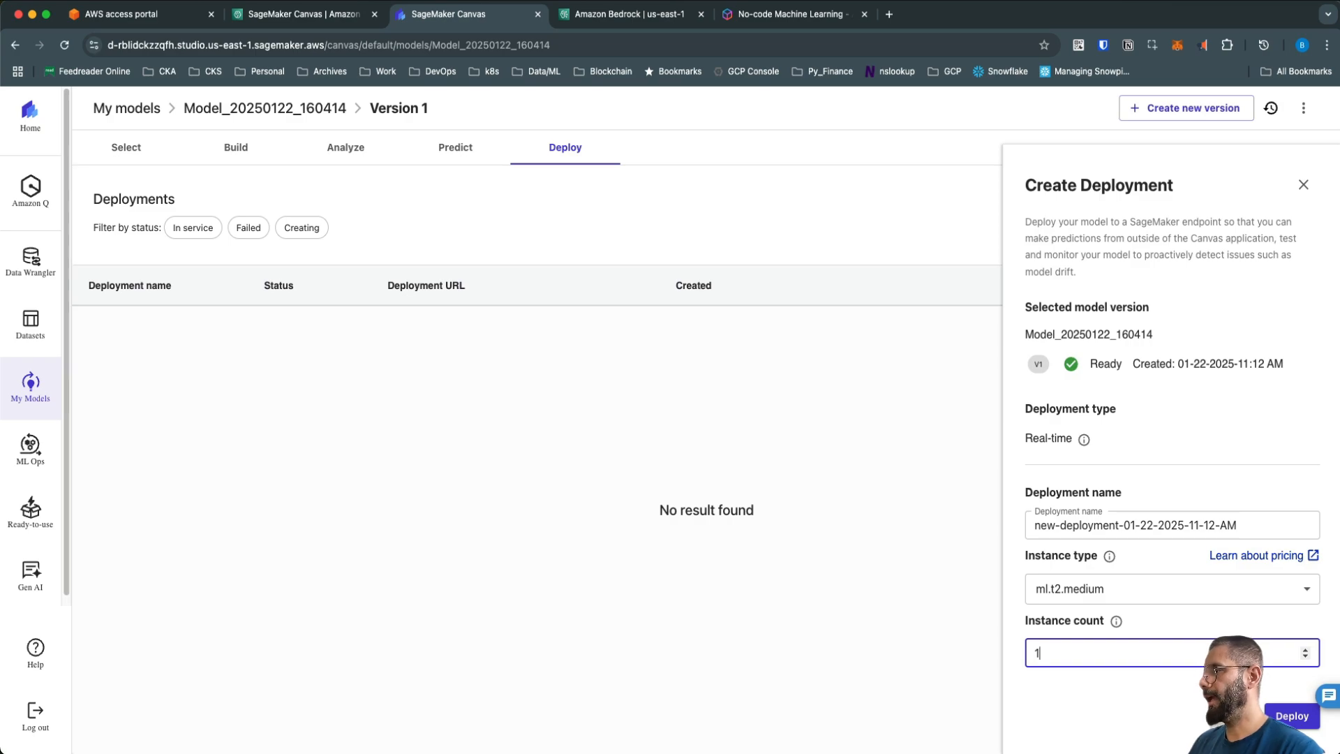
{"action": "left_click", "coordinate": [1296, 723]}
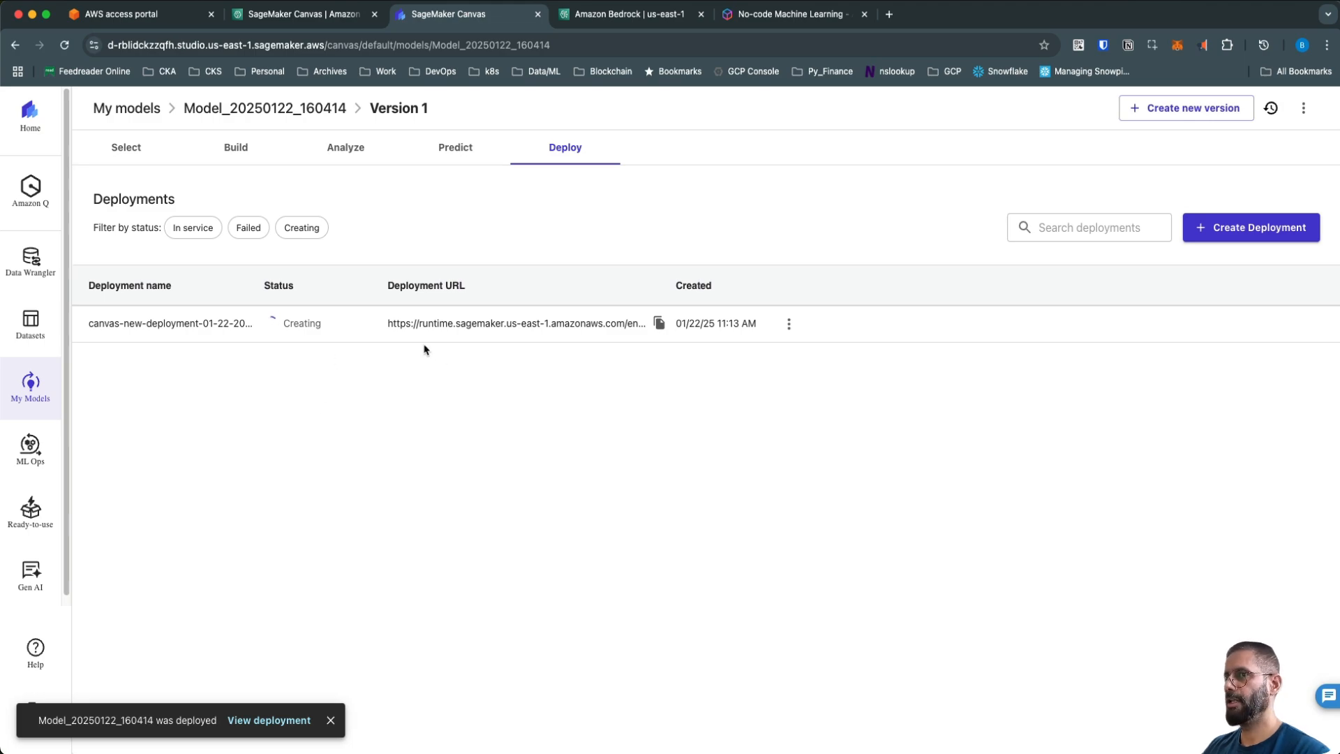
{"action": "left_click_drag", "start_coordinate": [389, 323], "coordinate": [632, 324]}
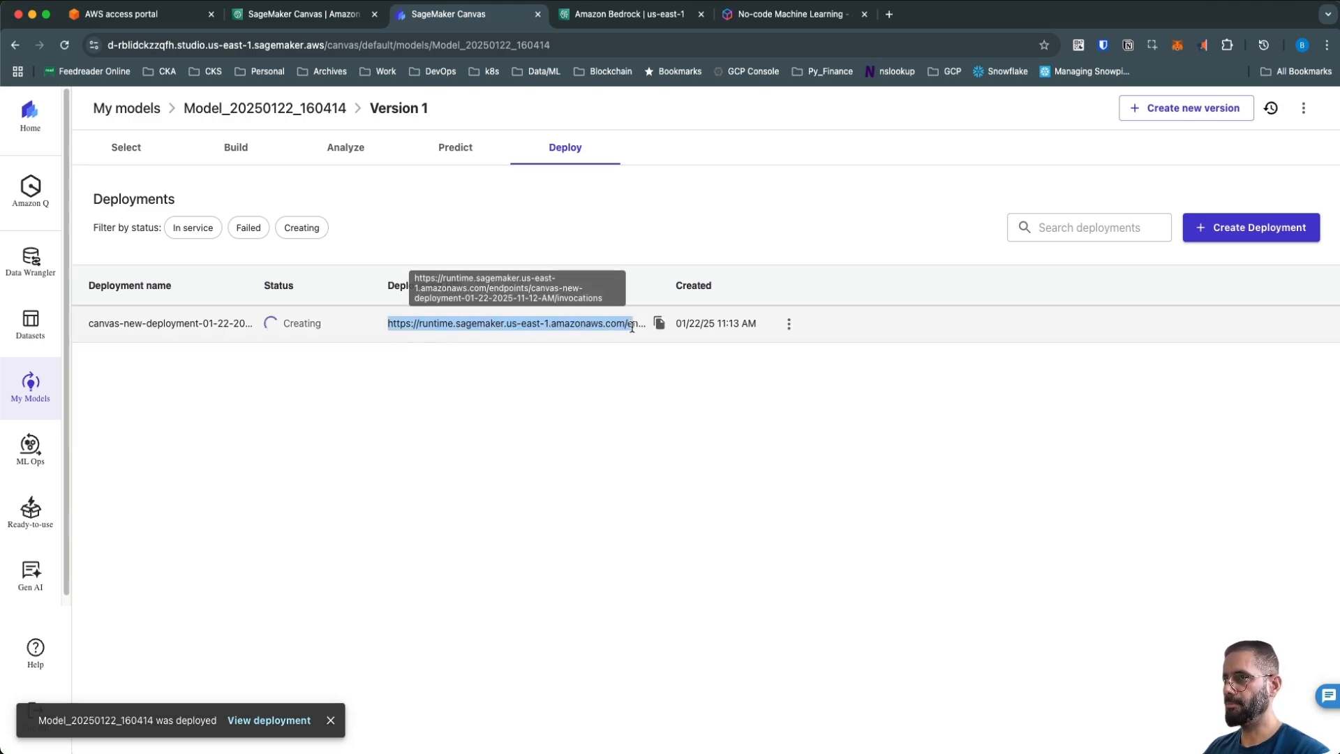
{"action": "left_click", "coordinate": [632, 324]}
Switch to the AWS console, search for "sage" and open Amazon SageMaker AI in a separate browser tab.
{"action": "left_click", "coordinate": [304, 15]}
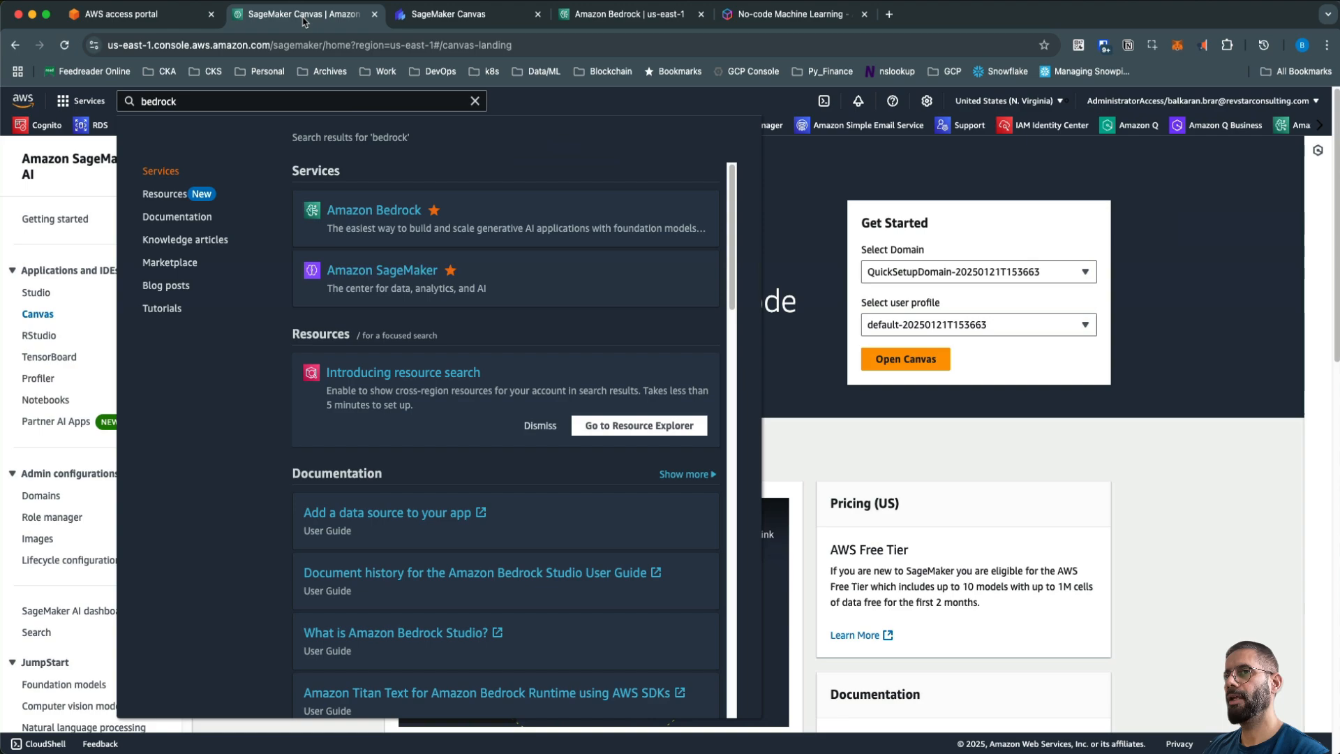
{"action": "left_click", "coordinate": [199, 102]}
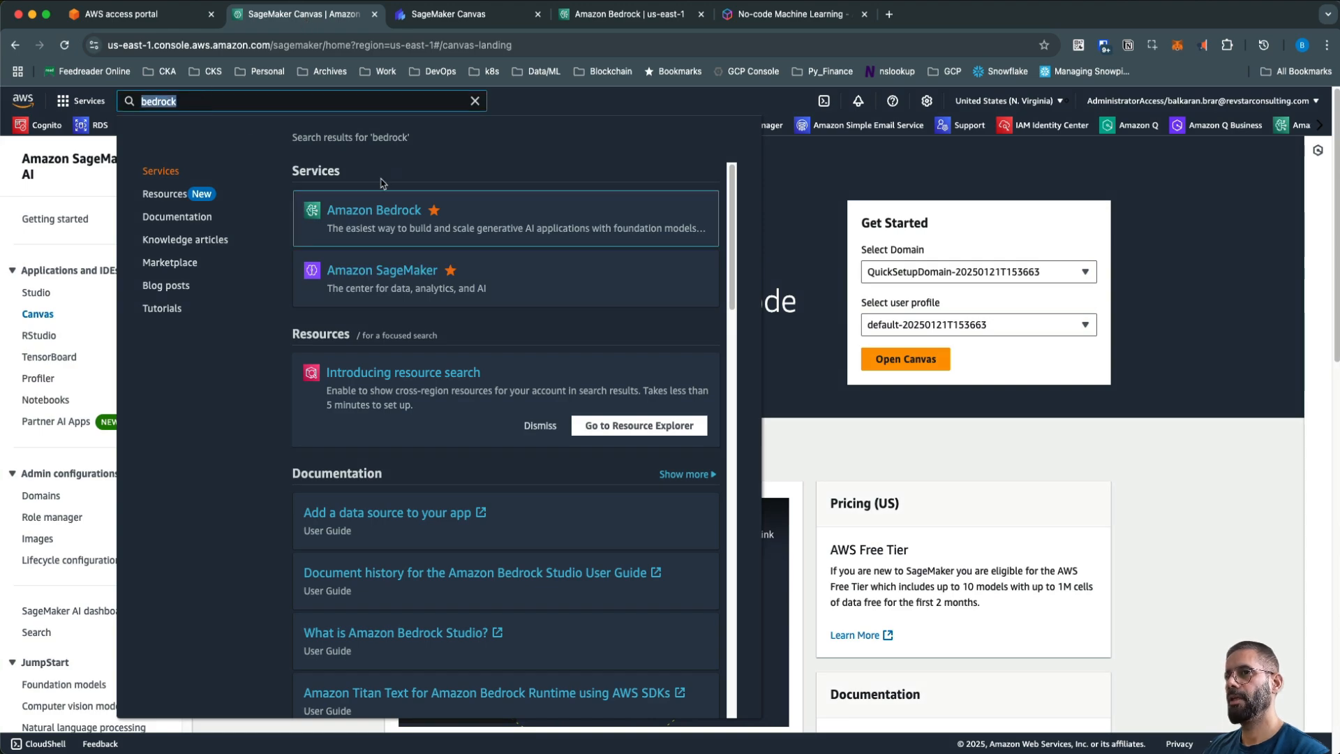
{"action": "type", "text": "sage"}
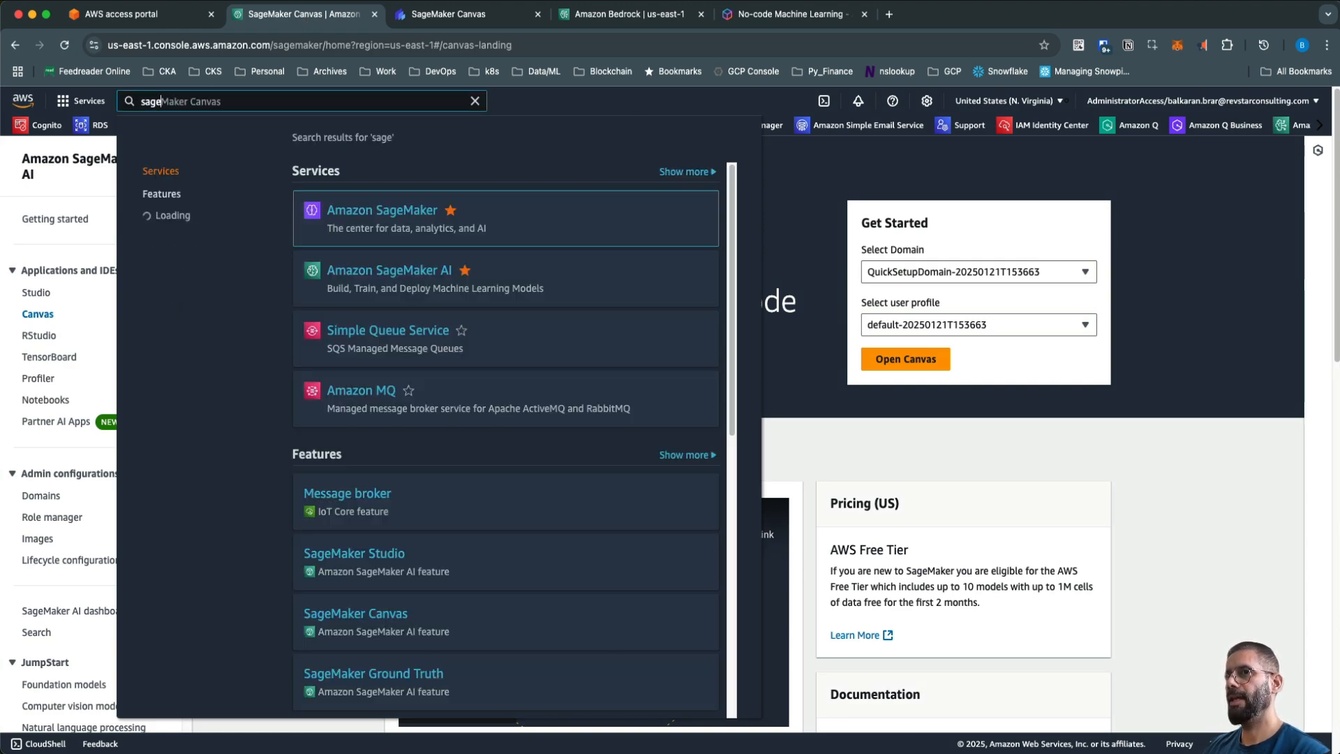
{"action": "left_click", "coordinate": [379, 275], "text": "super"}
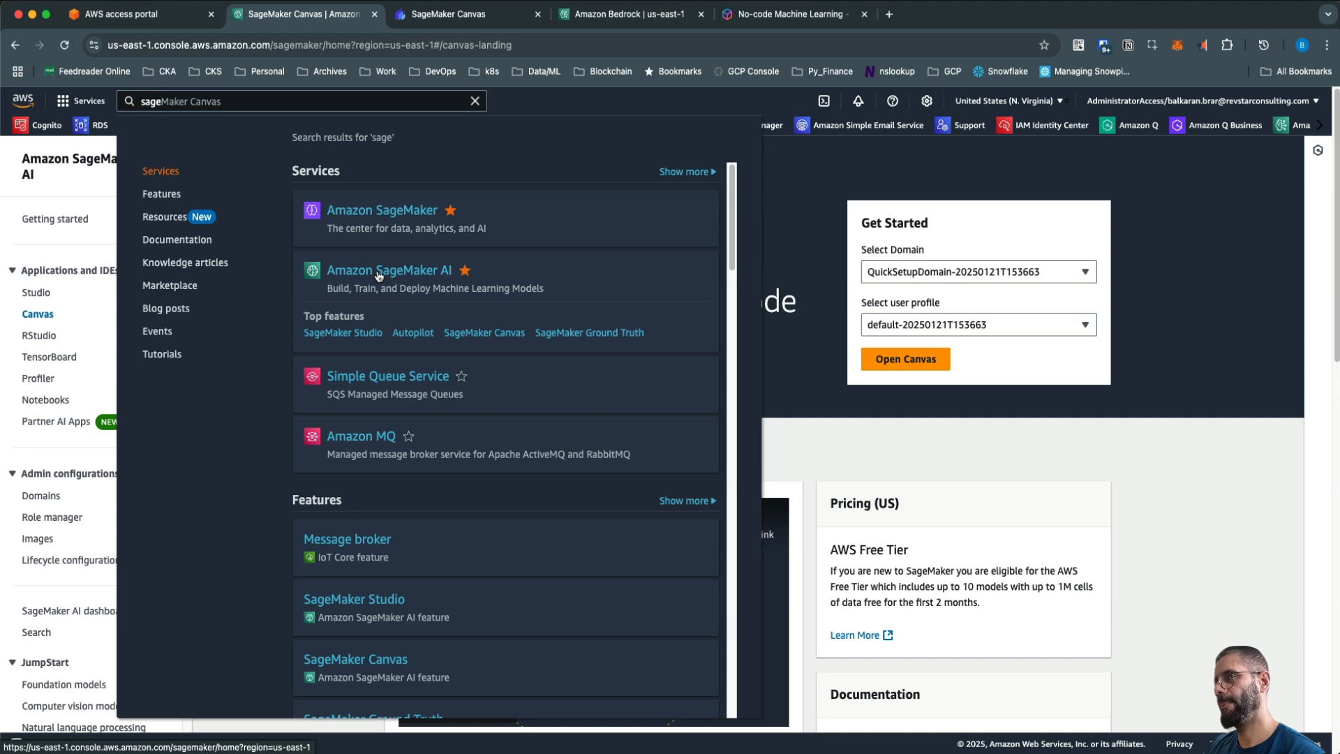
{"action": "left_click", "coordinate": [767, 19]}
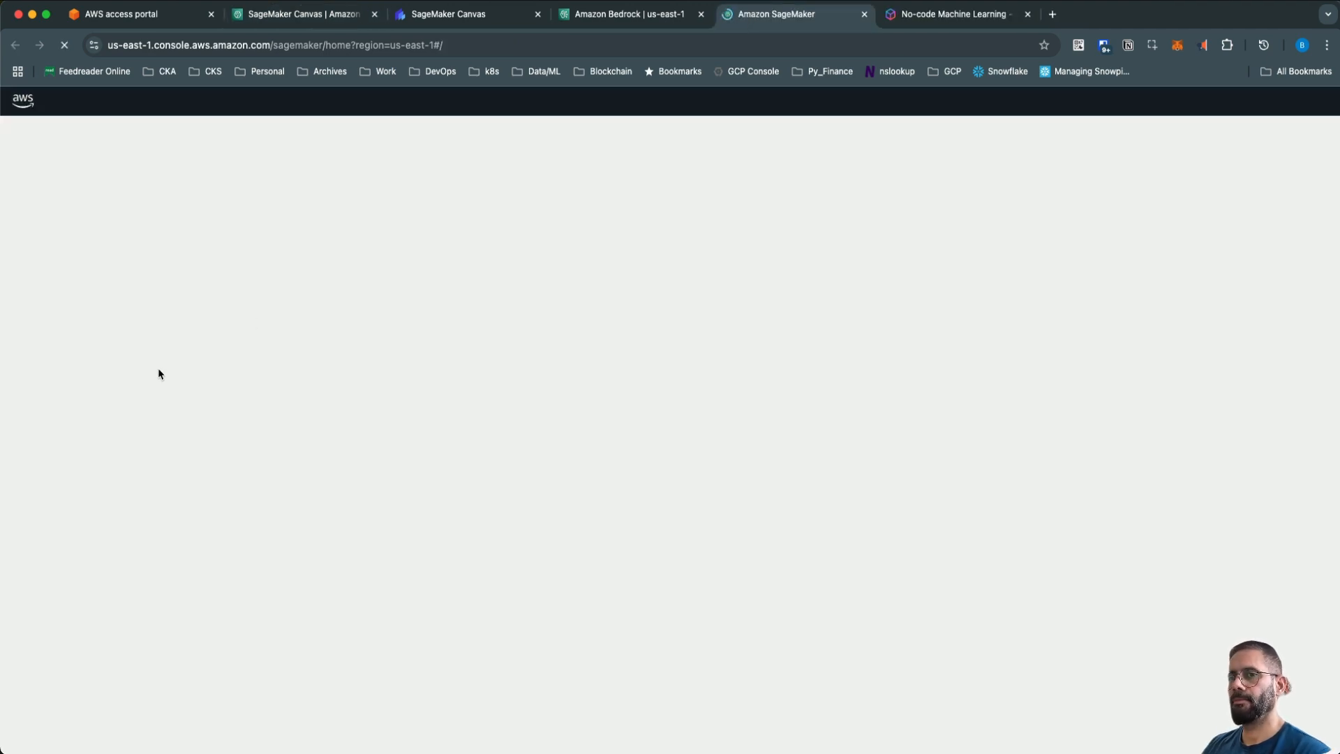
Open the Models list under Inference and check the entry for the deployed Canvas model.
{"action": "scroll", "coordinate": [137, 503], "scroll_direction": "down", "scroll_amount": 4}
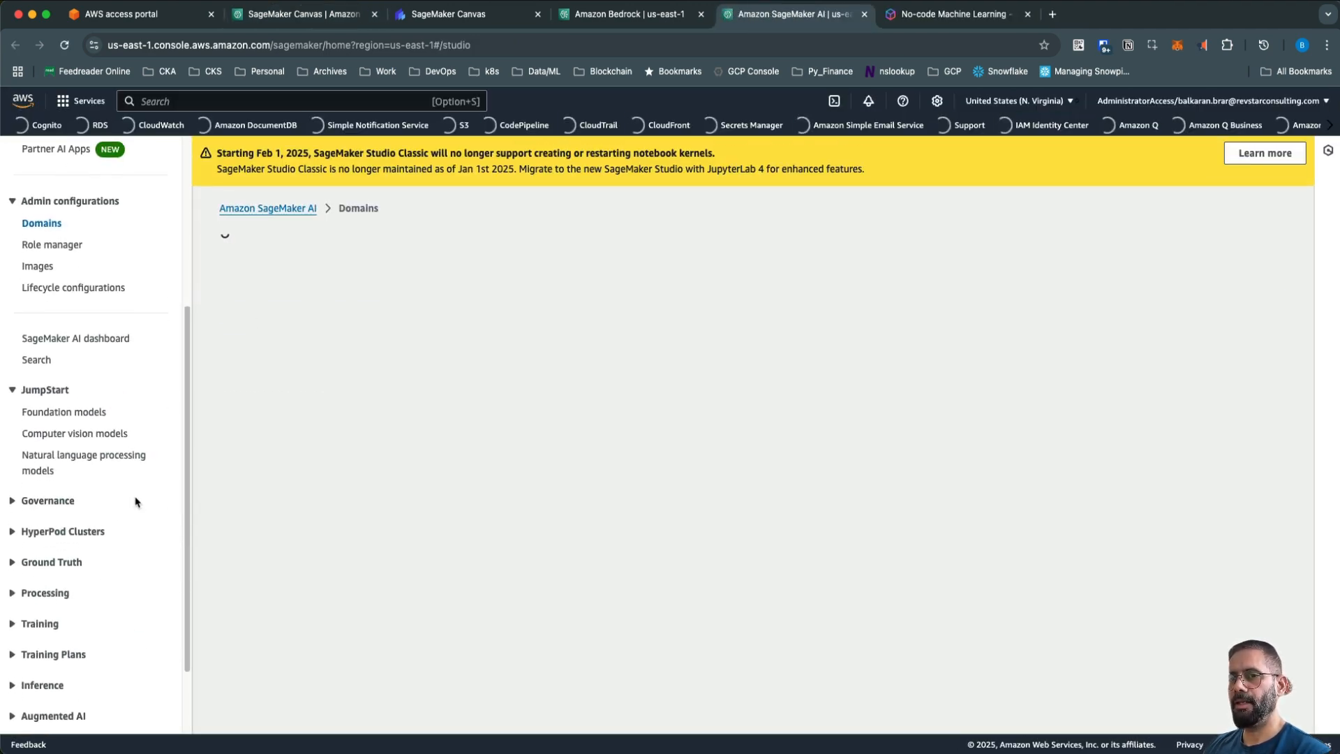
{"action": "scroll", "coordinate": [69, 606], "scroll_direction": "down", "scroll_amount": 3}
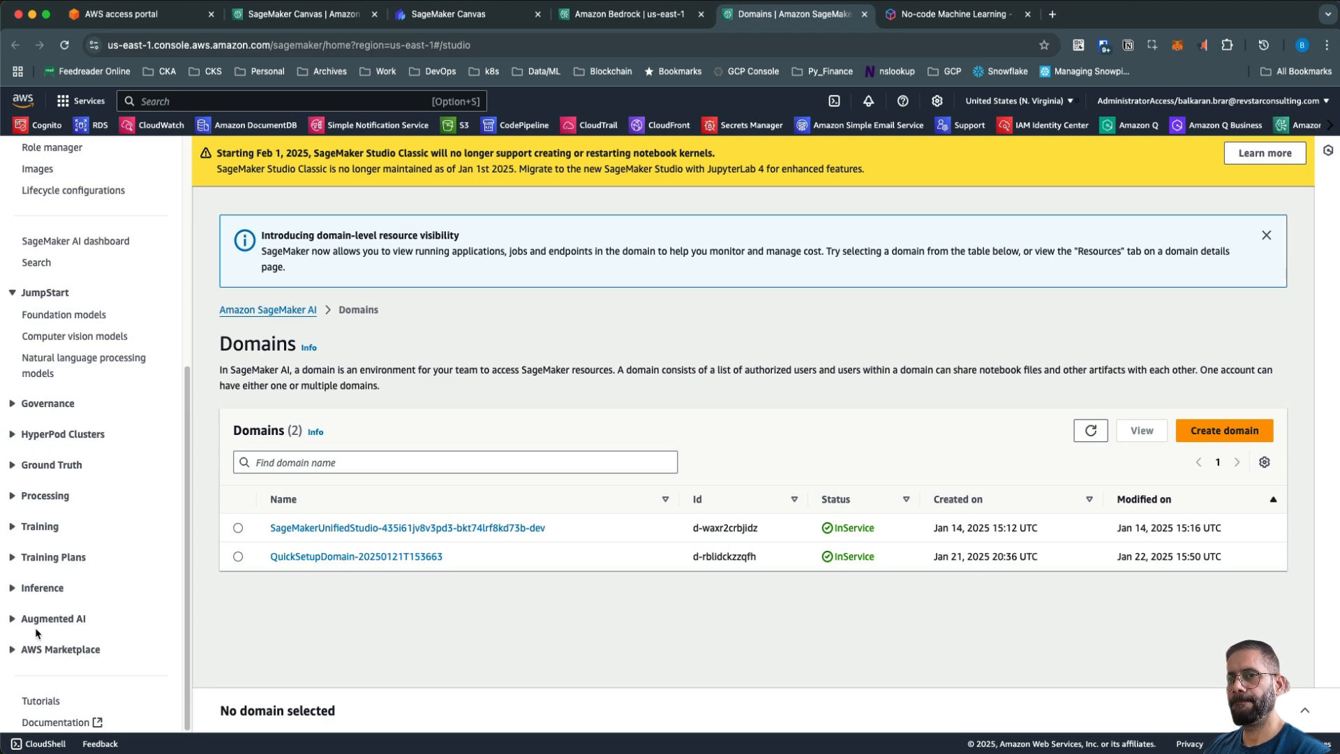
{"action": "left_click", "coordinate": [12, 590]}
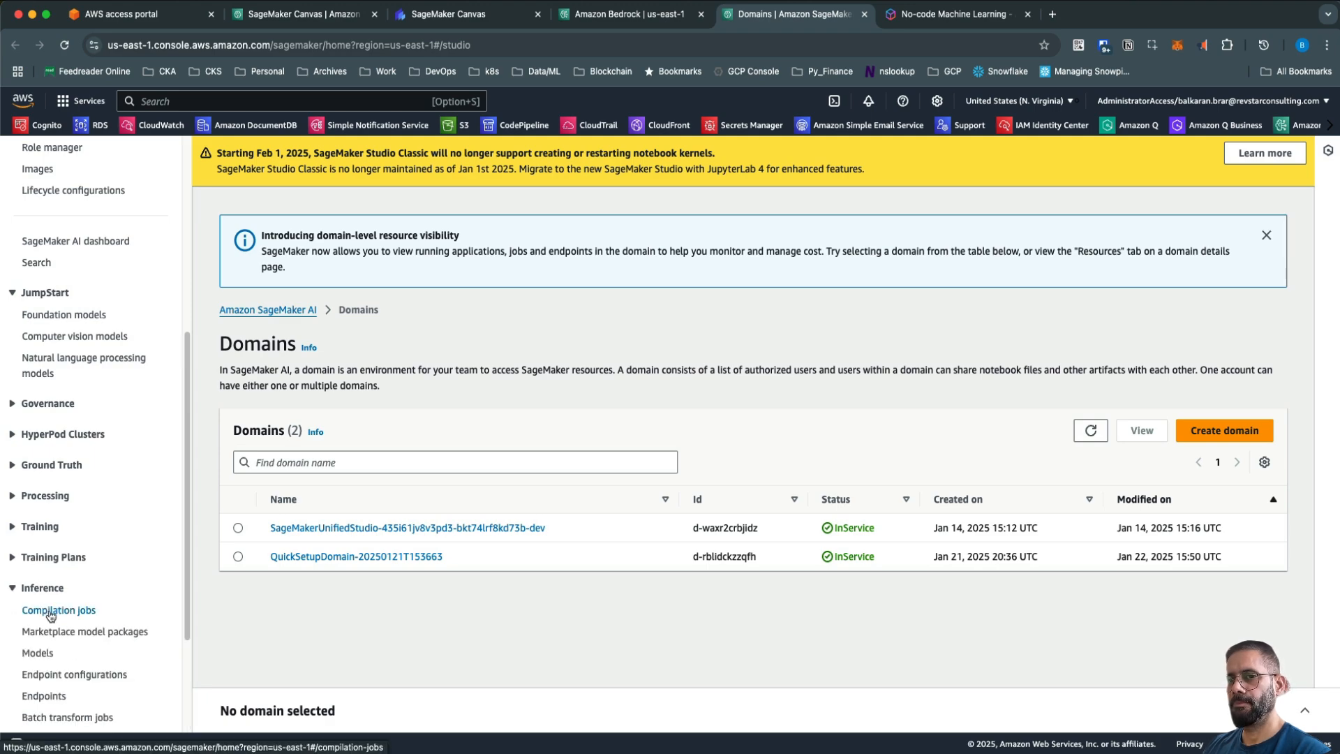
{"action": "left_click", "coordinate": [41, 653]}
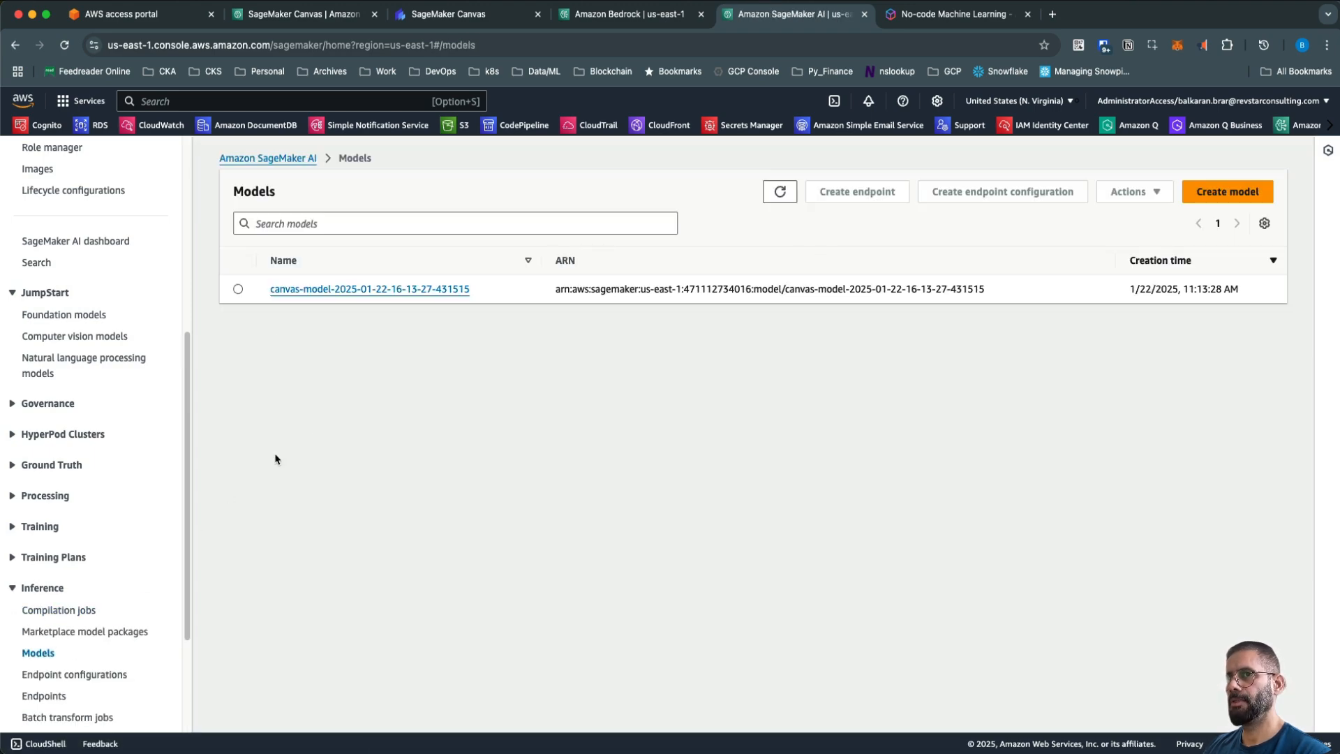
{"action": "left_click_drag", "start_coordinate": [486, 299], "coordinate": [265, 290]}
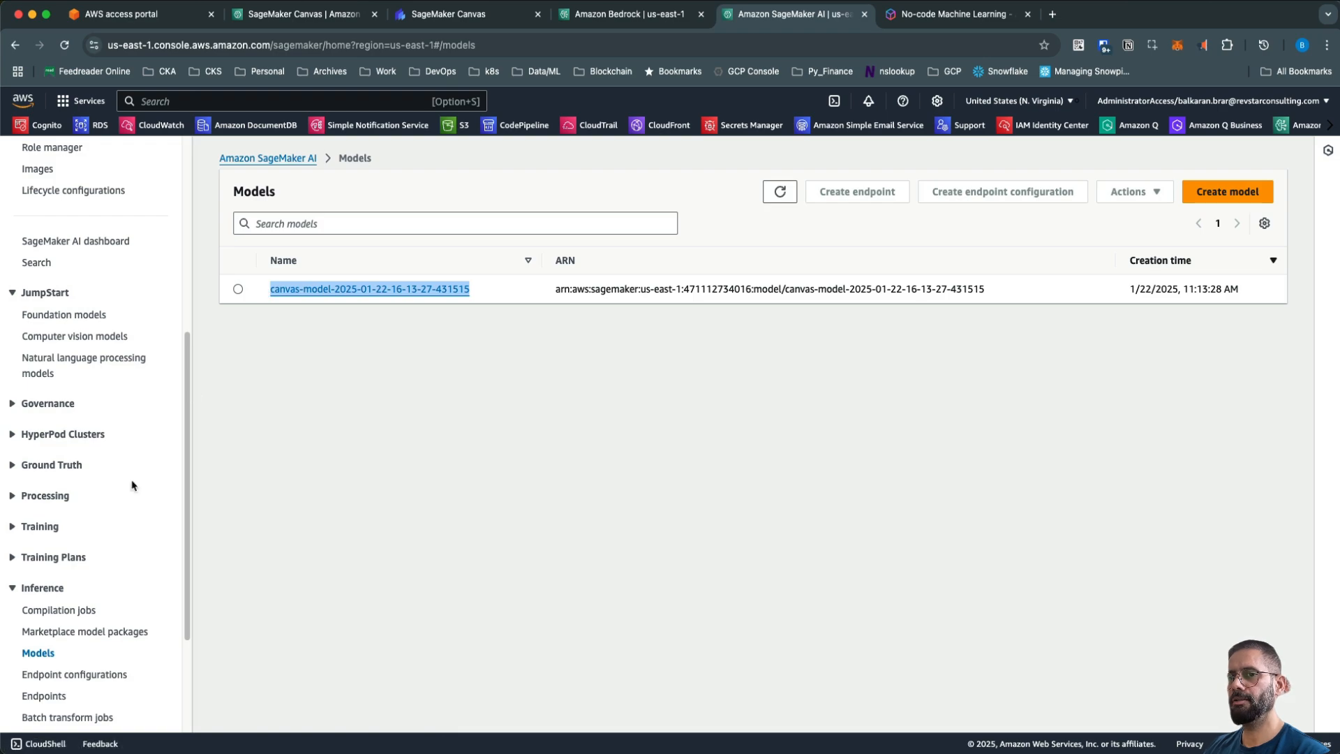
Check the status of the Canvas deployment under Endpoints and review the Endpoint configurations list.
{"action": "scroll", "coordinate": [126, 515], "scroll_direction": "down", "scroll_amount": 3}
{"action": "left_click", "coordinate": [44, 606]}
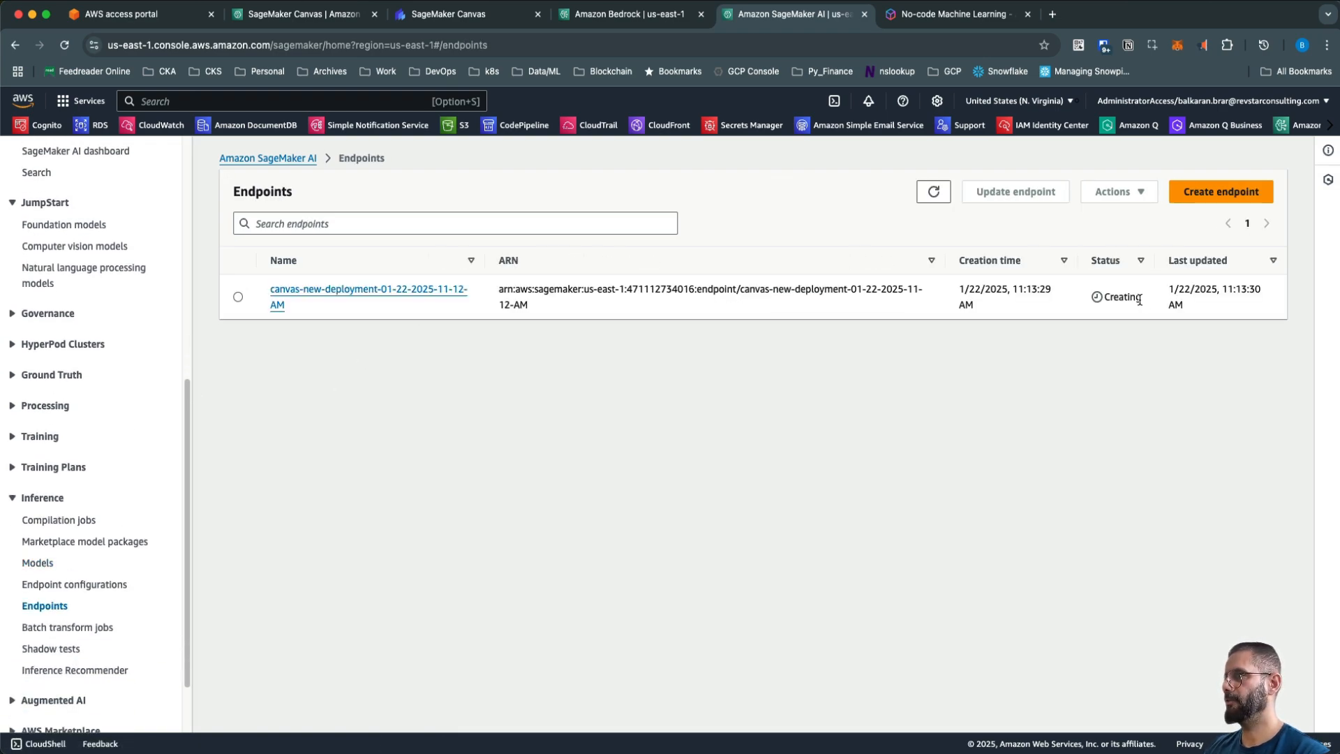
{"action": "left_click_drag", "start_coordinate": [1140, 300], "coordinate": [1101, 298]}
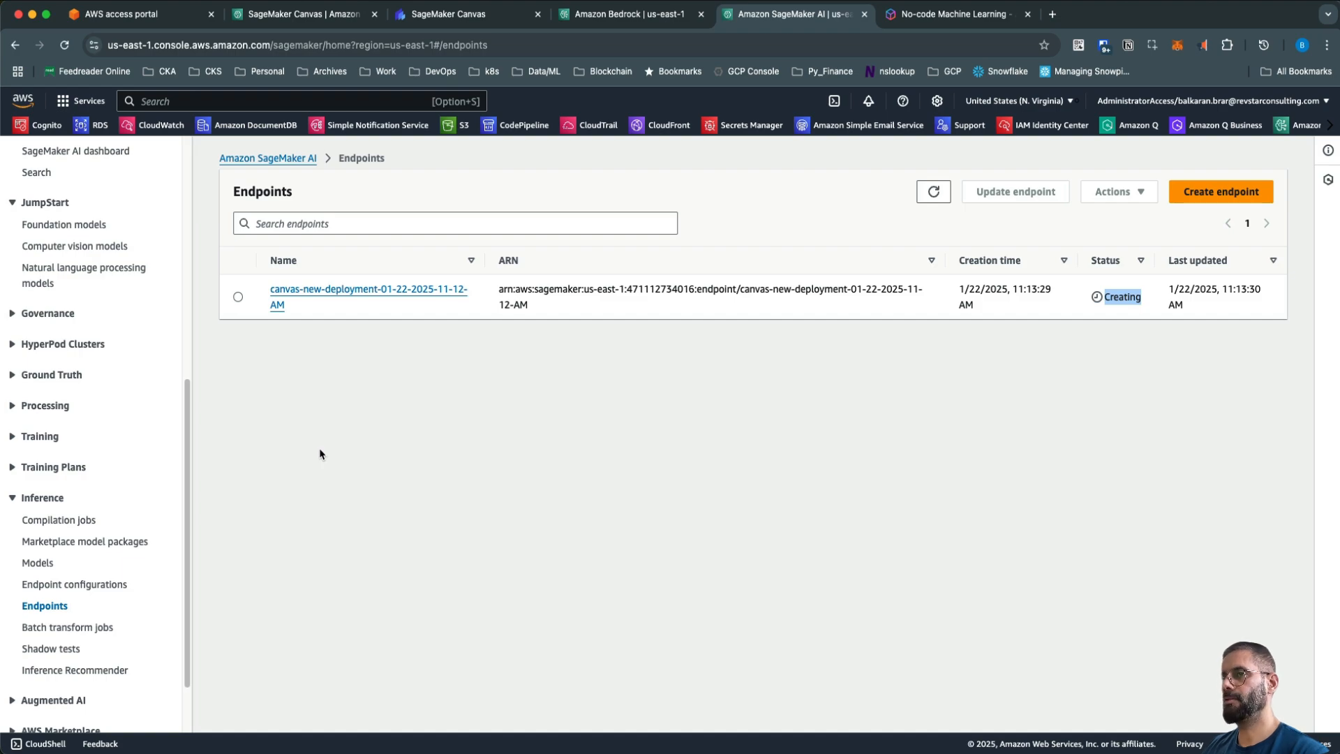
{"action": "left_click", "coordinate": [88, 588]}
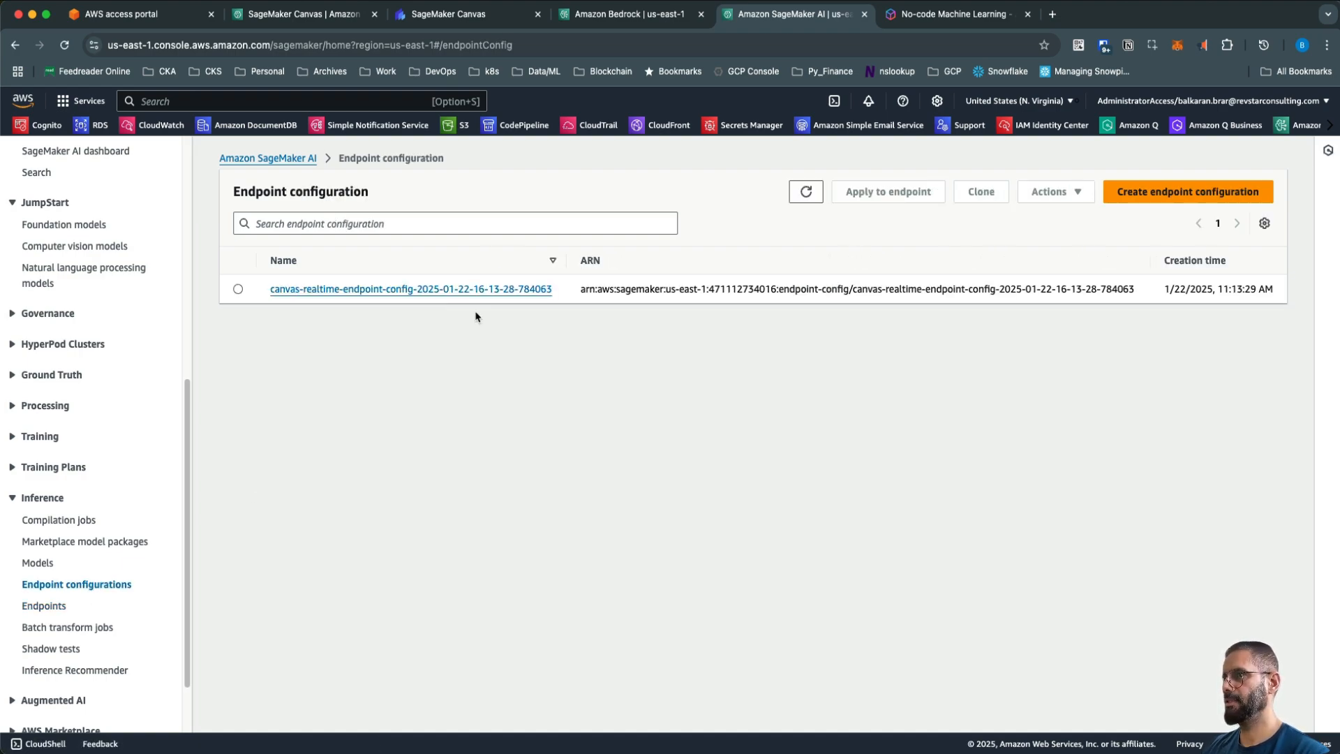
{"action": "scroll", "coordinate": [93, 509], "scroll_direction": "down", "scroll_amount": 3}
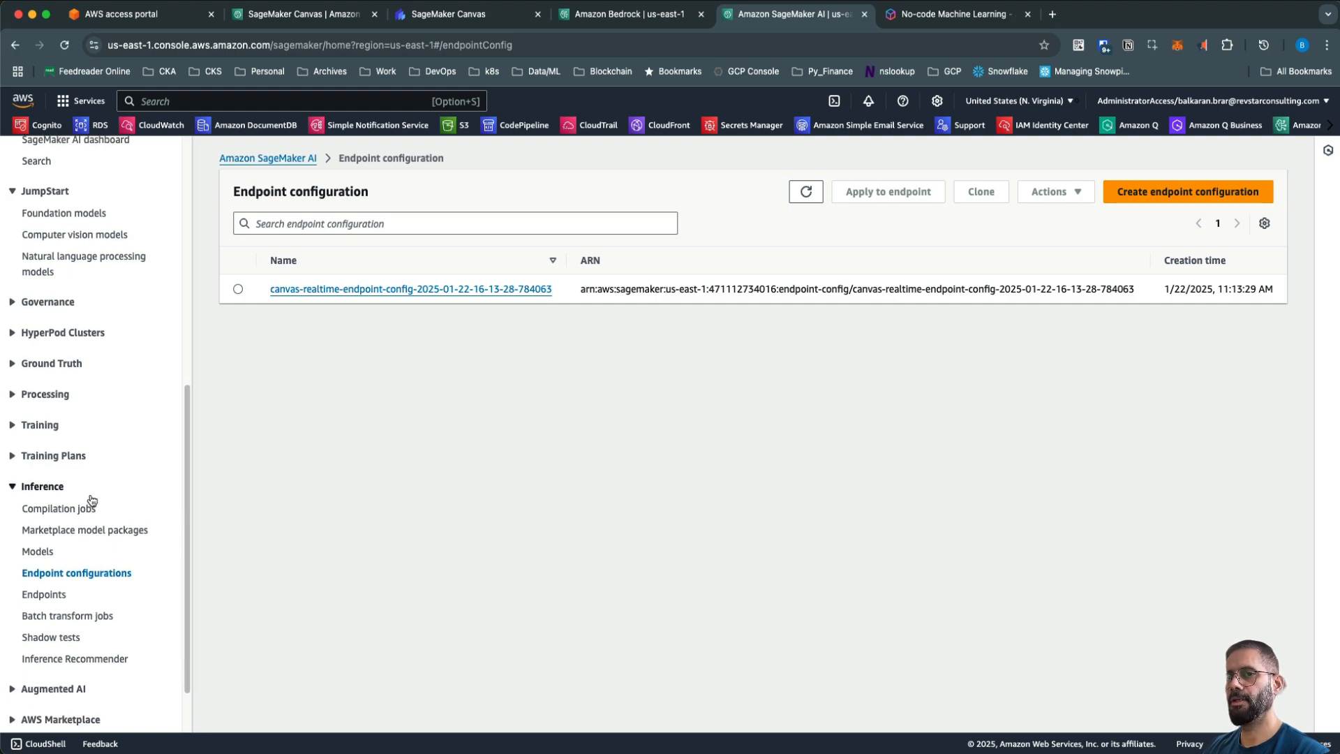
Expand the Training Plans and Training sections and review the Canvas job listed under Training jobs.
{"action": "scroll", "coordinate": [96, 562], "scroll_direction": "up", "scroll_amount": 10}
{"action": "scroll", "coordinate": [42, 555], "scroll_direction": "down", "scroll_amount": 9}
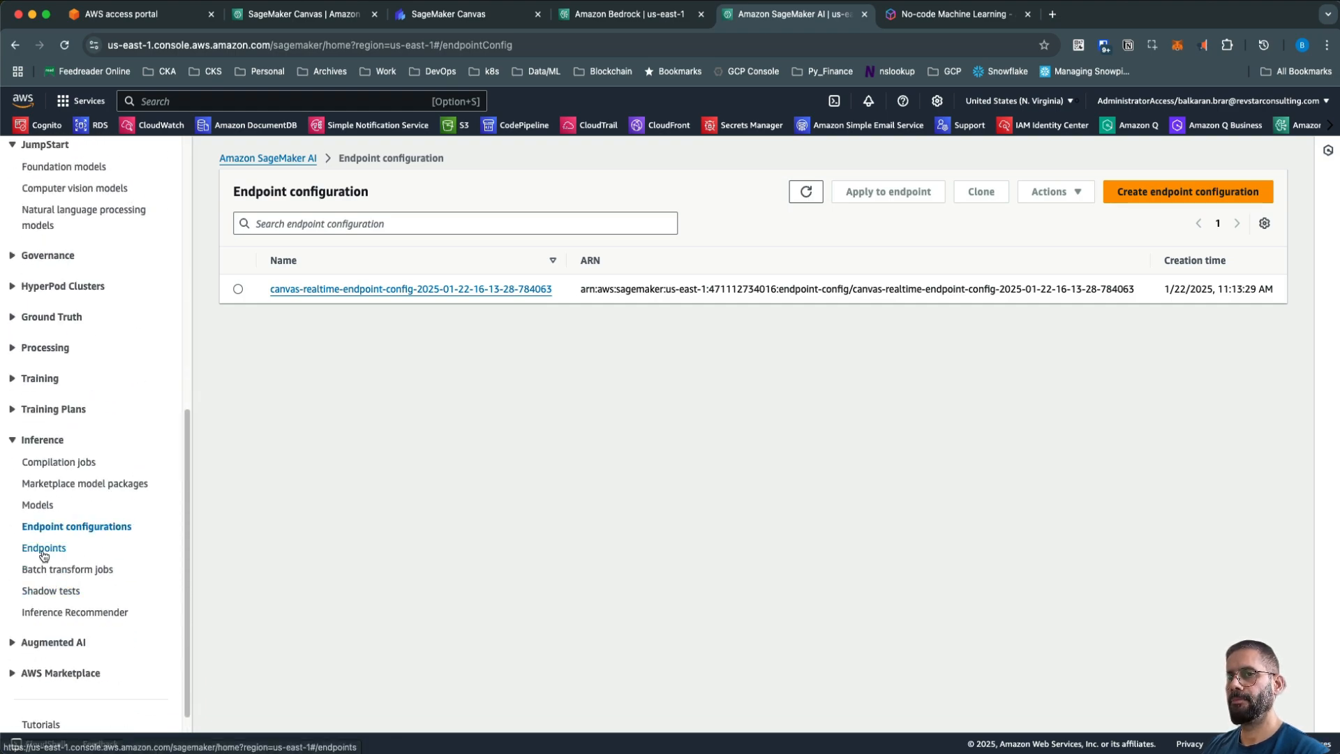
{"action": "left_click", "coordinate": [13, 410]}
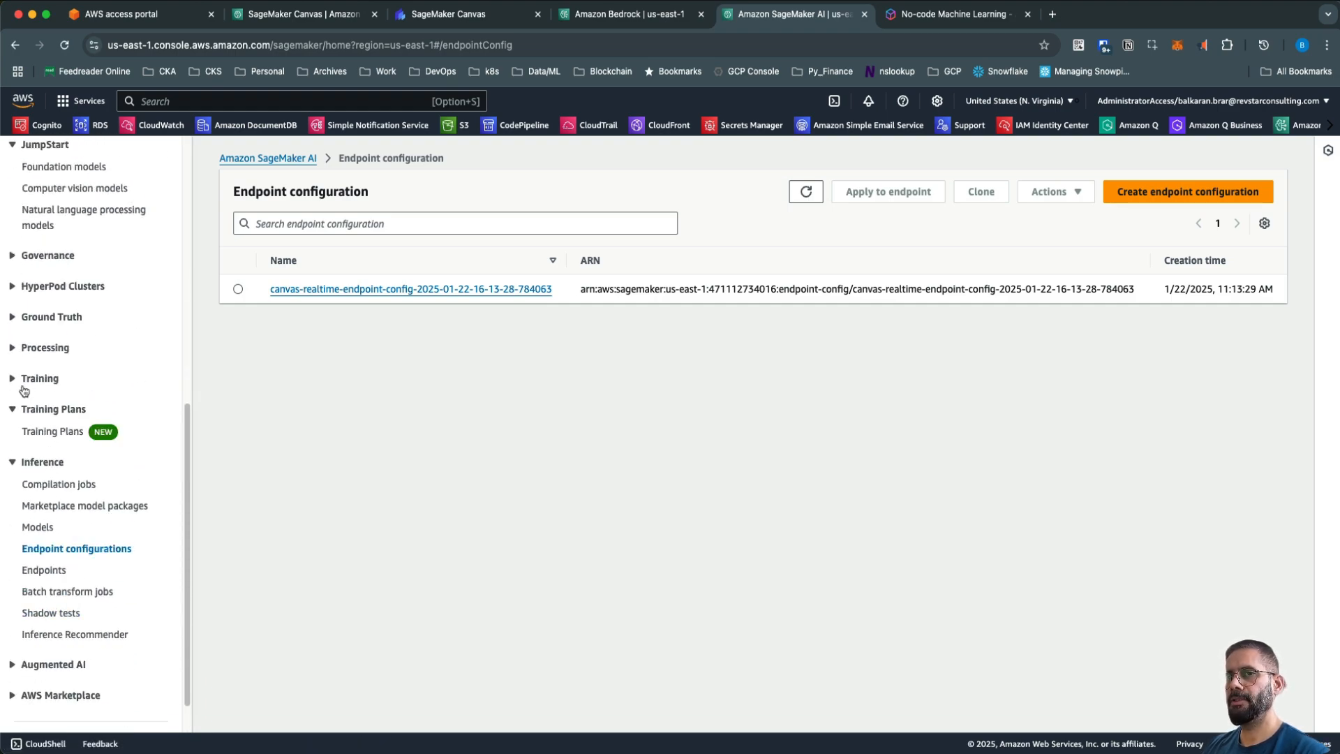
{"action": "left_click", "coordinate": [13, 382]}
{"action": "left_click", "coordinate": [53, 422]}
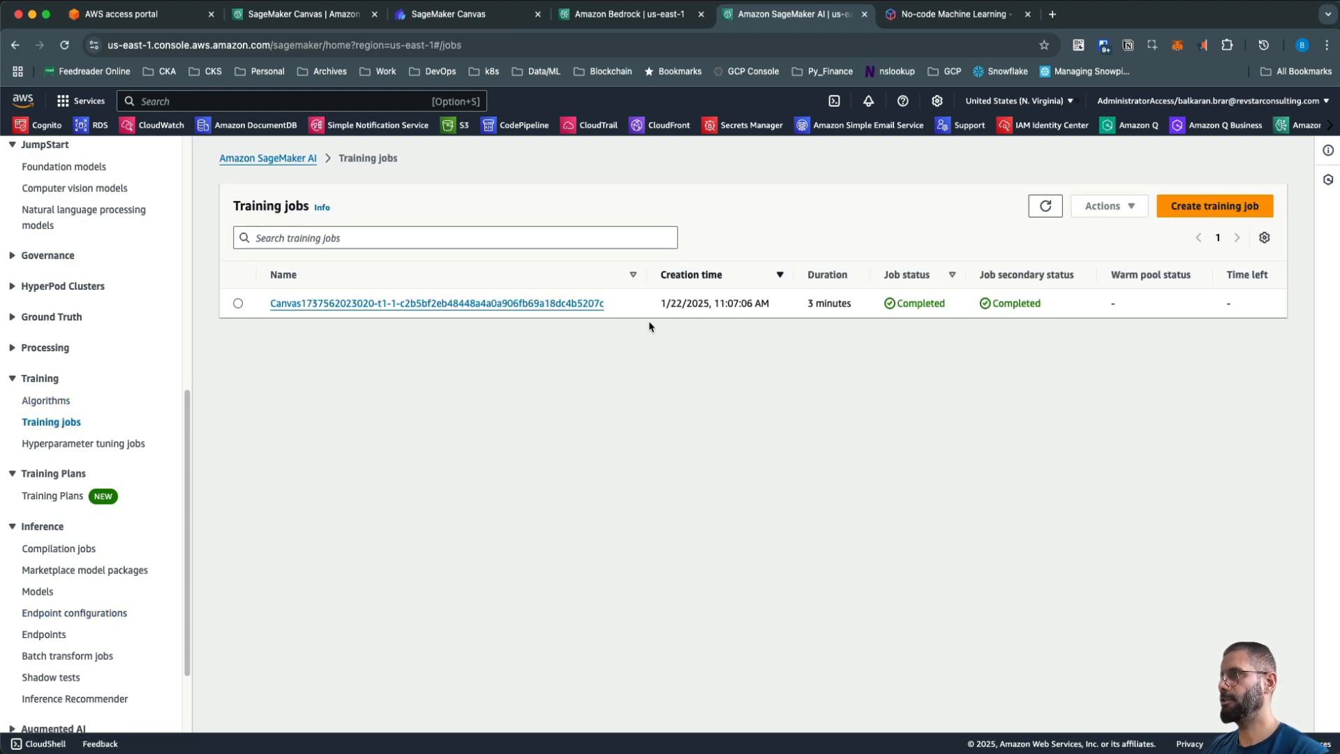
{"action": "left_click_drag", "start_coordinate": [621, 307], "coordinate": [268, 304]}
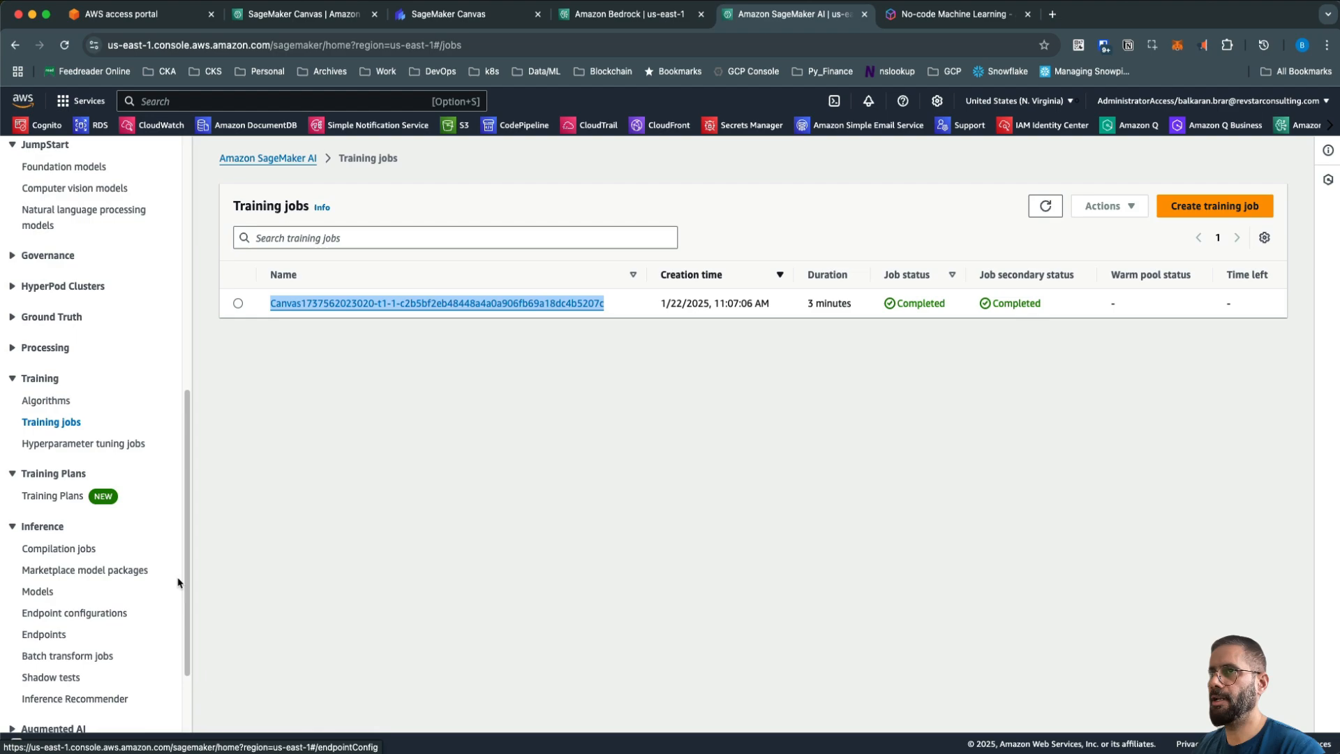
Switch back to SageMaker Canvas, check the deployed model version and review the Automations and Deployments in ML Ops.
{"action": "left_click", "coordinate": [466, 15]}
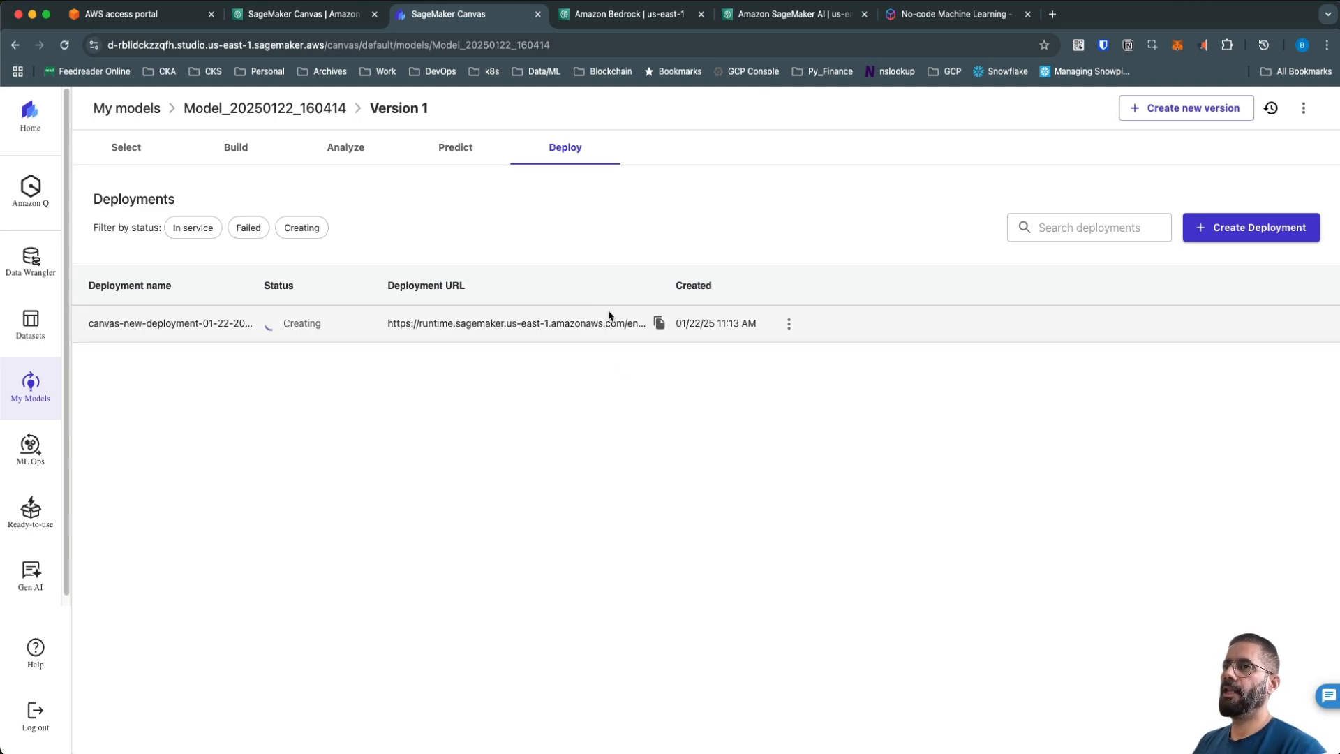
{"action": "left_click_drag", "start_coordinate": [440, 108], "coordinate": [370, 109]}
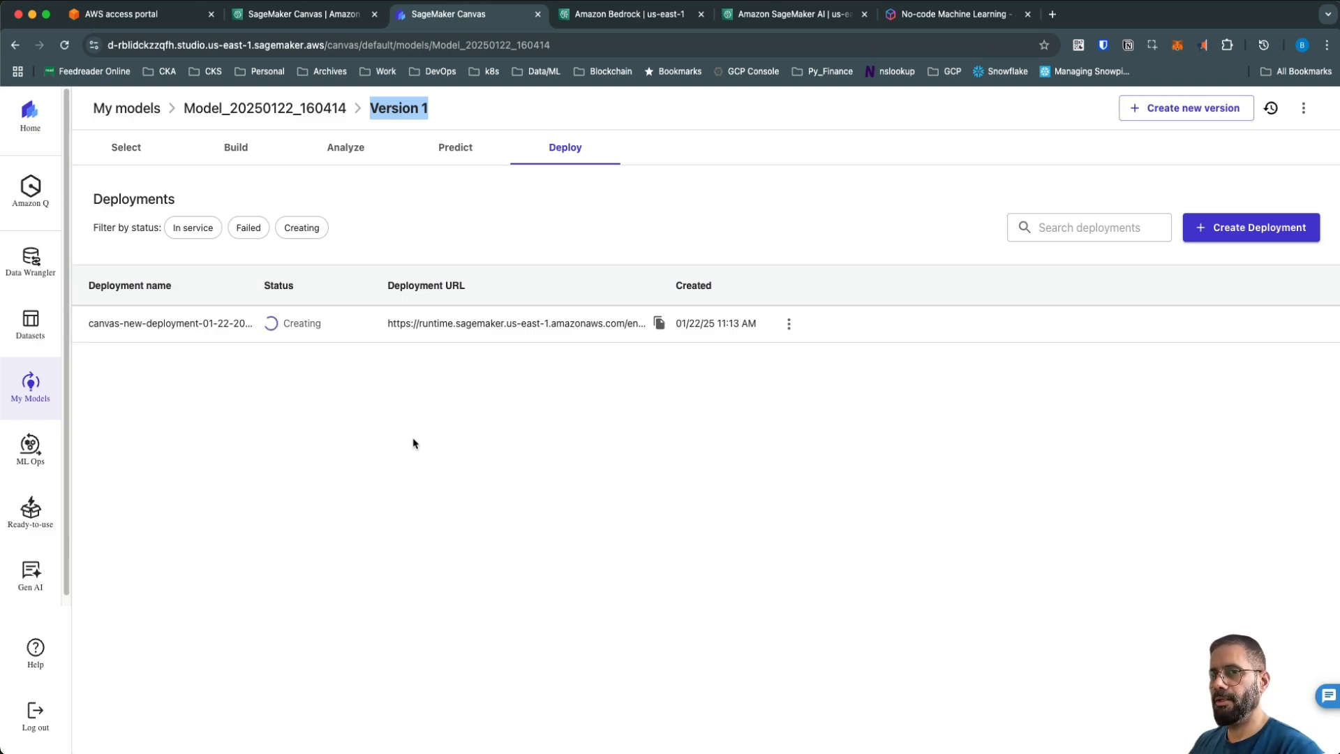
{"action": "left_click", "coordinate": [33, 457]}
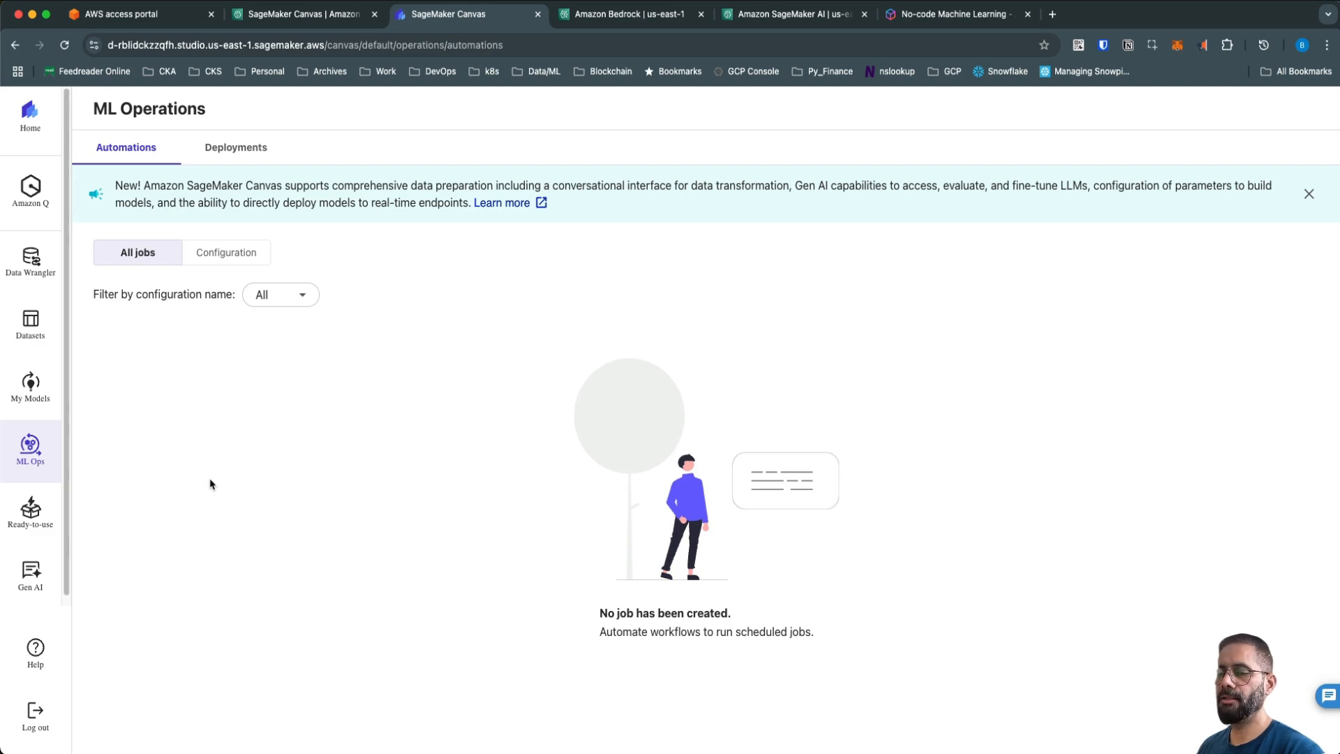
{"action": "left_click", "coordinate": [232, 153]}
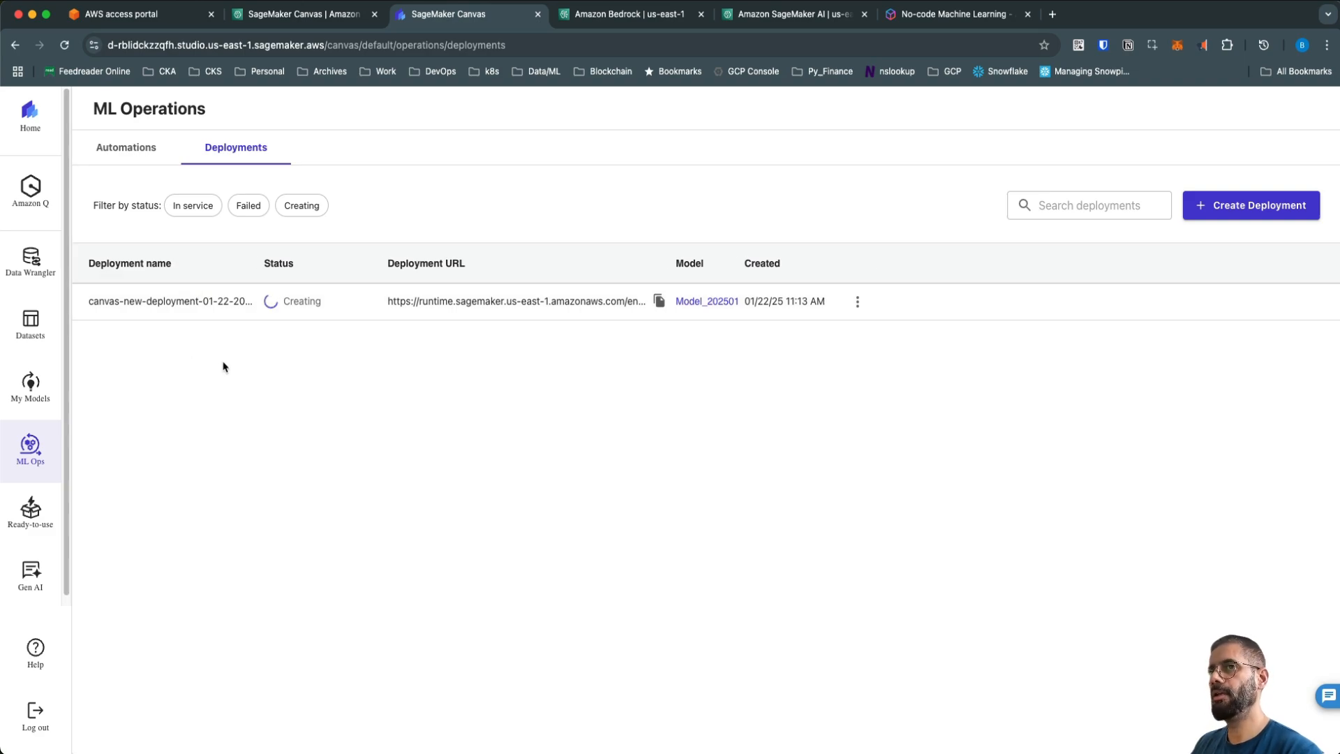
{"action": "left_click", "coordinate": [139, 158]}
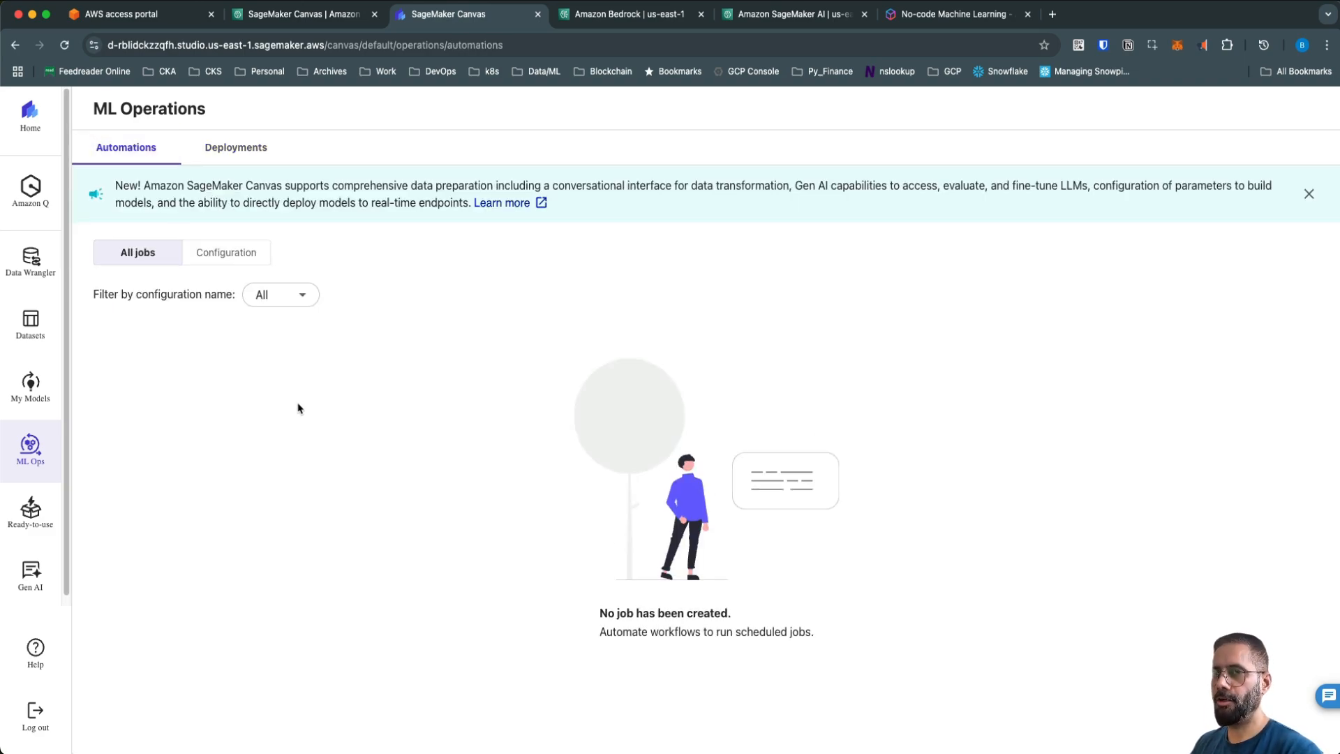
{"action": "left_click", "coordinate": [241, 158]}
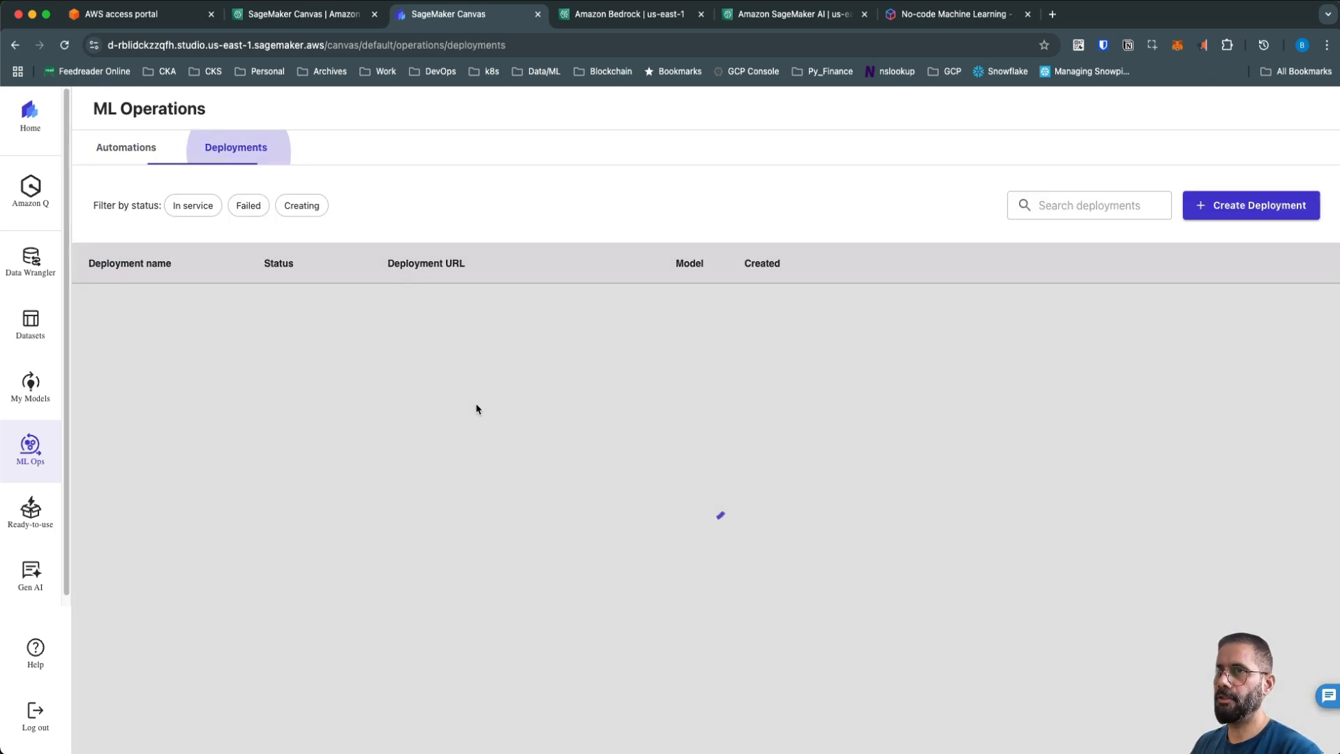